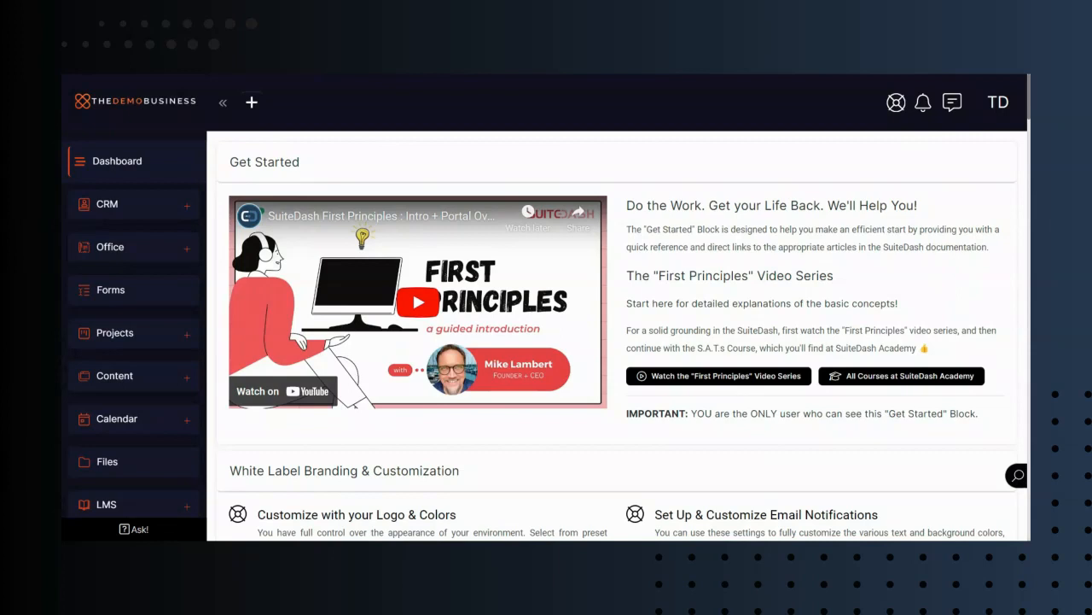
# - Open the Progress Bar dashboard from the Content dashboards for editing and add a 1 column row
pyautogui.click(117, 376)
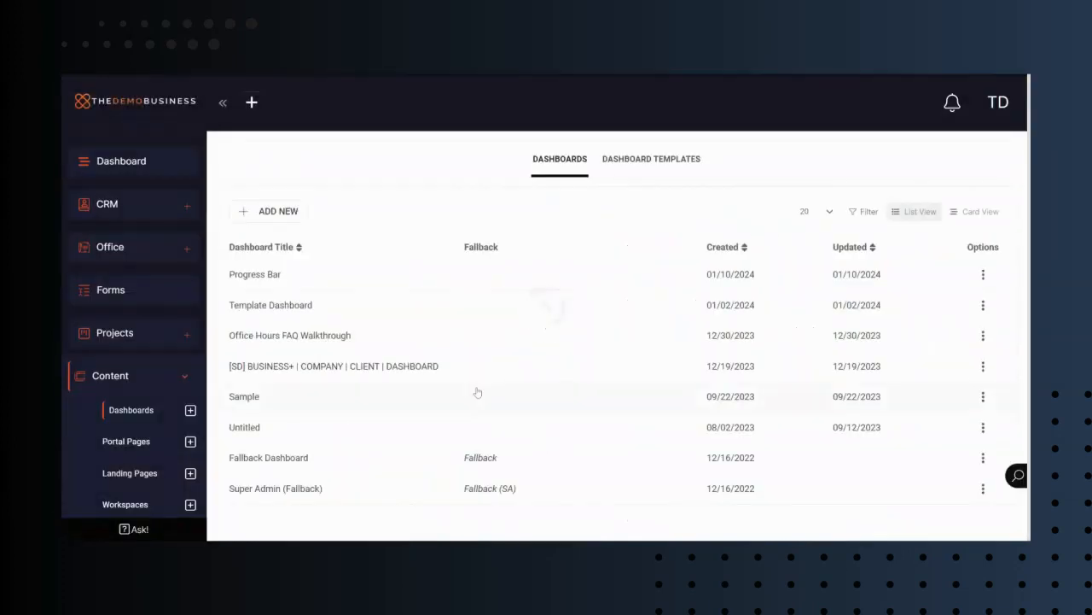
pyautogui.click(256, 277)
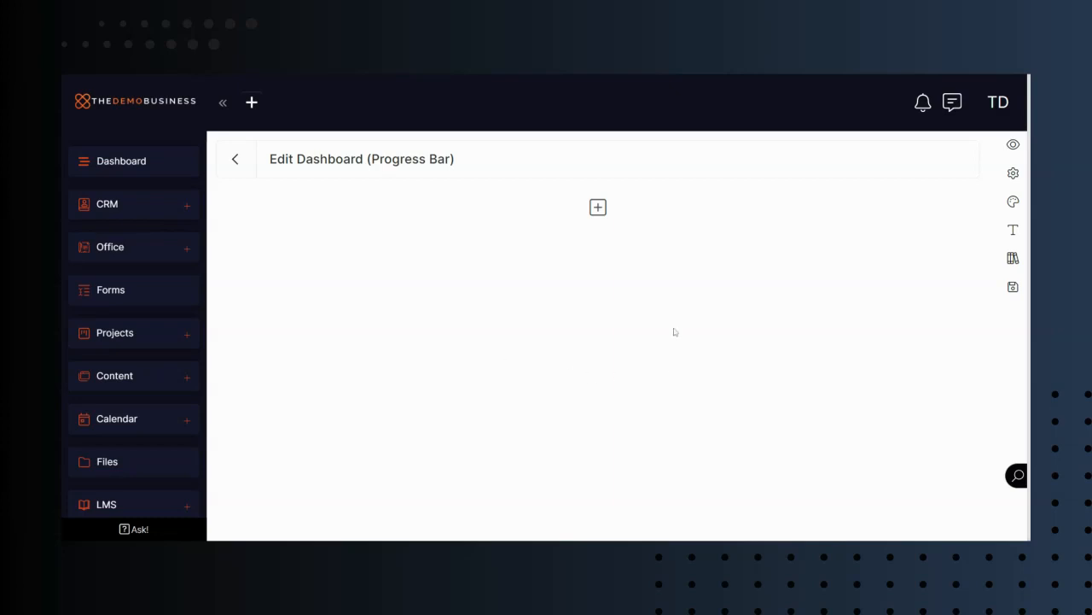
pyautogui.click(599, 209)
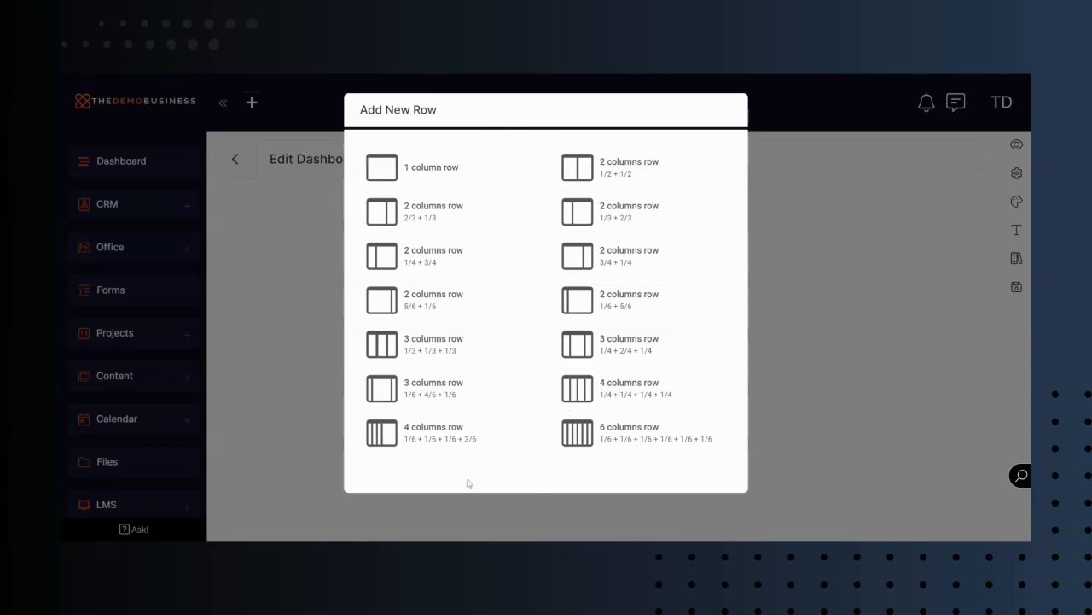
pyautogui.click(383, 171)
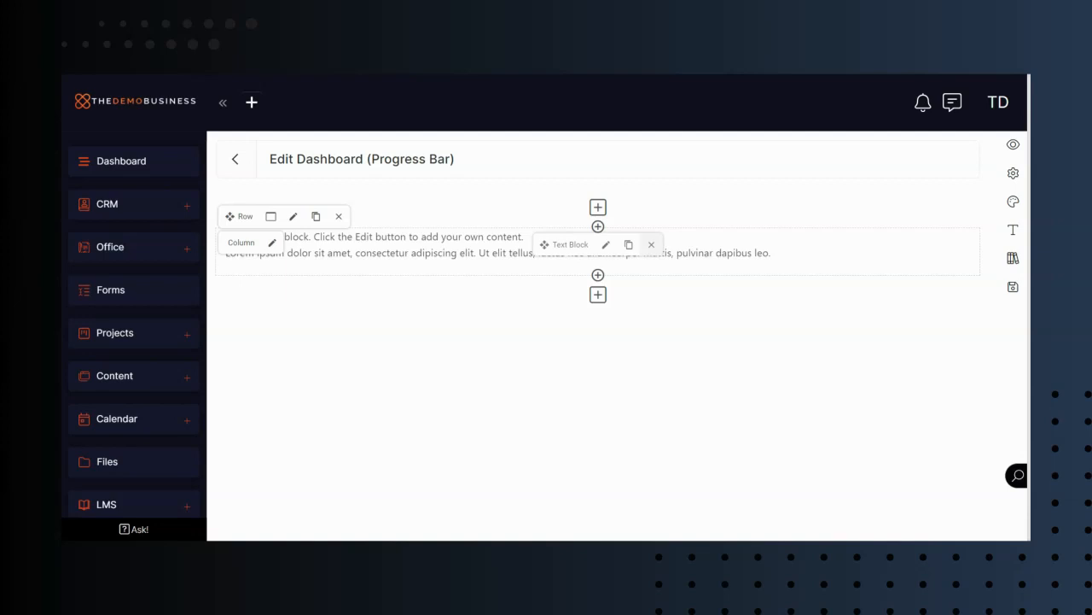
# - Replace the default text block in the new row with a Progress Bar block
pyautogui.click(650, 245)
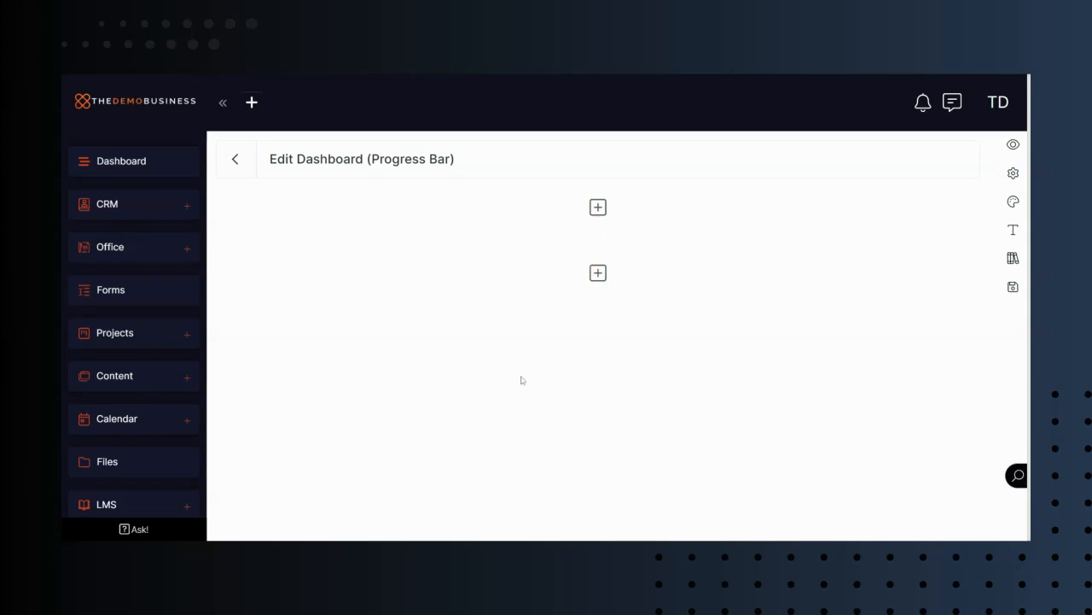
pyautogui.moveTo(367, 249)
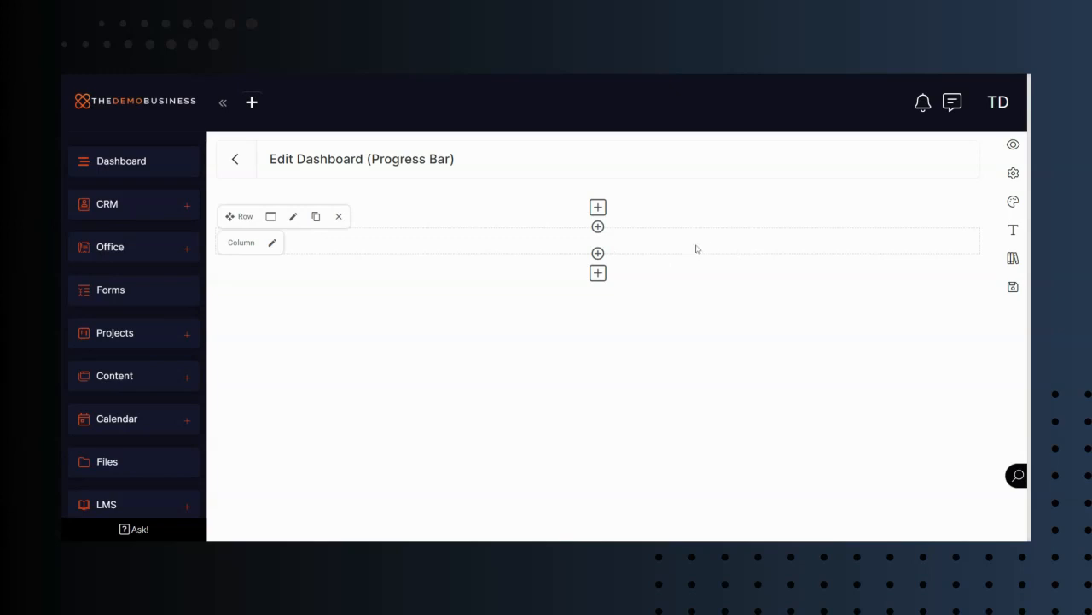
pyautogui.moveTo(598, 229)
pyautogui.click(597, 227)
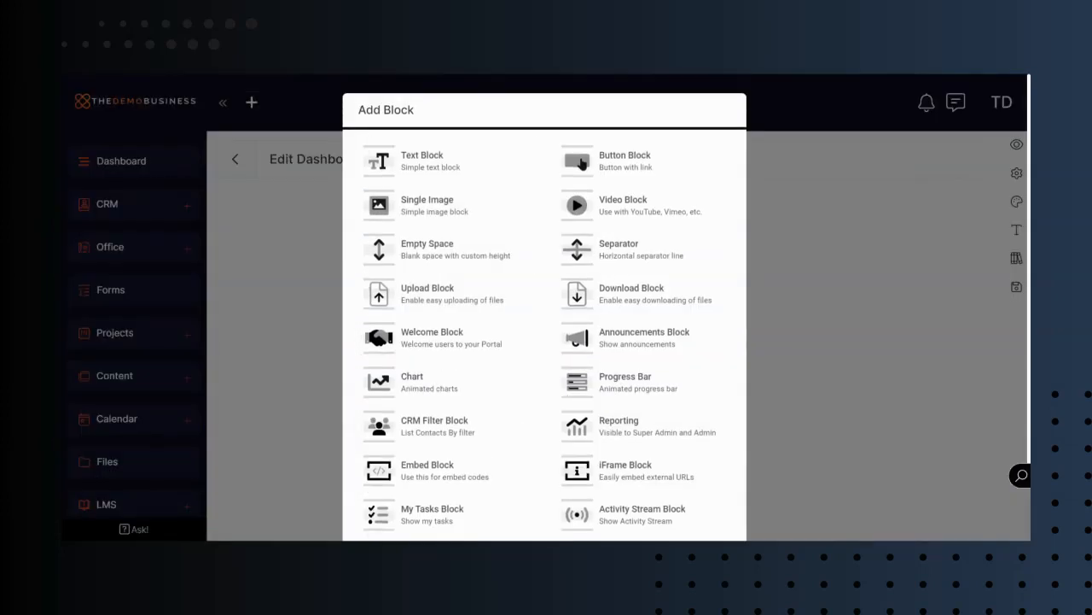
pyautogui.scroll(-2, 505, 324)
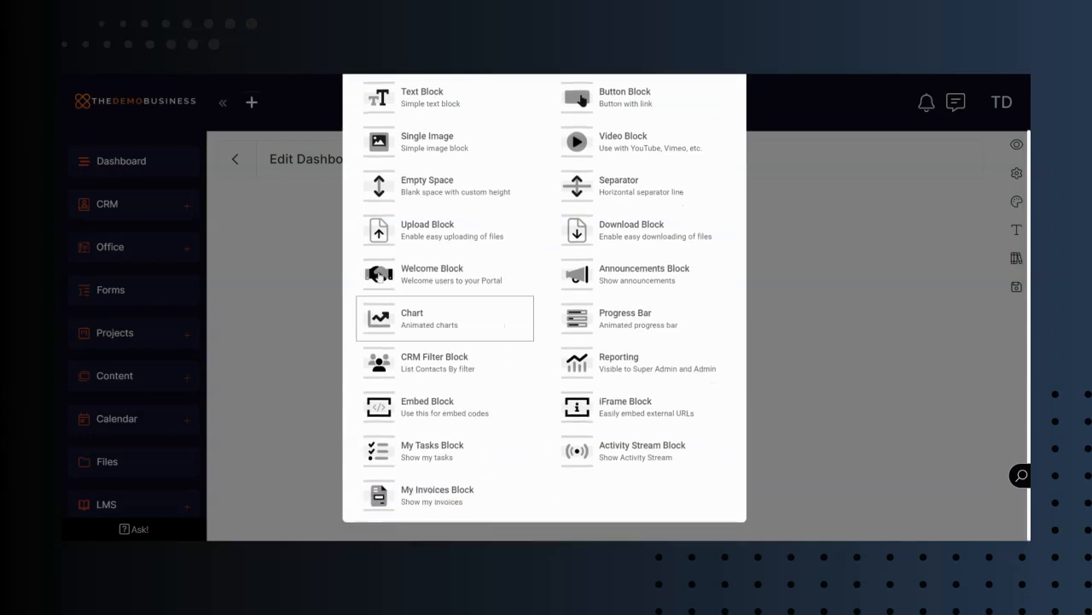
pyautogui.scroll(2, 494, 299)
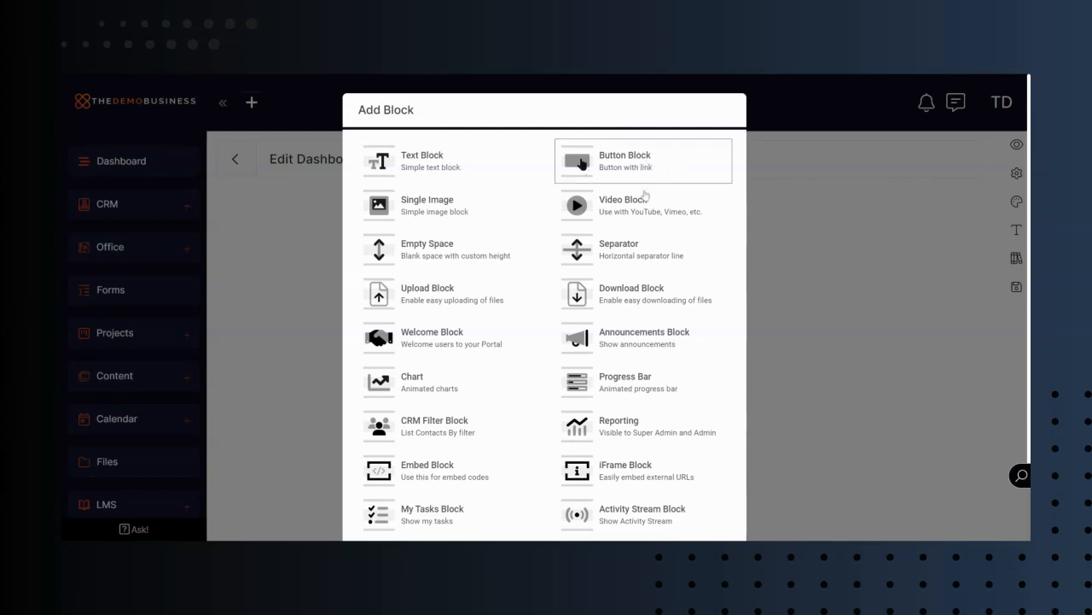
pyautogui.scroll(-1, 401, 222)
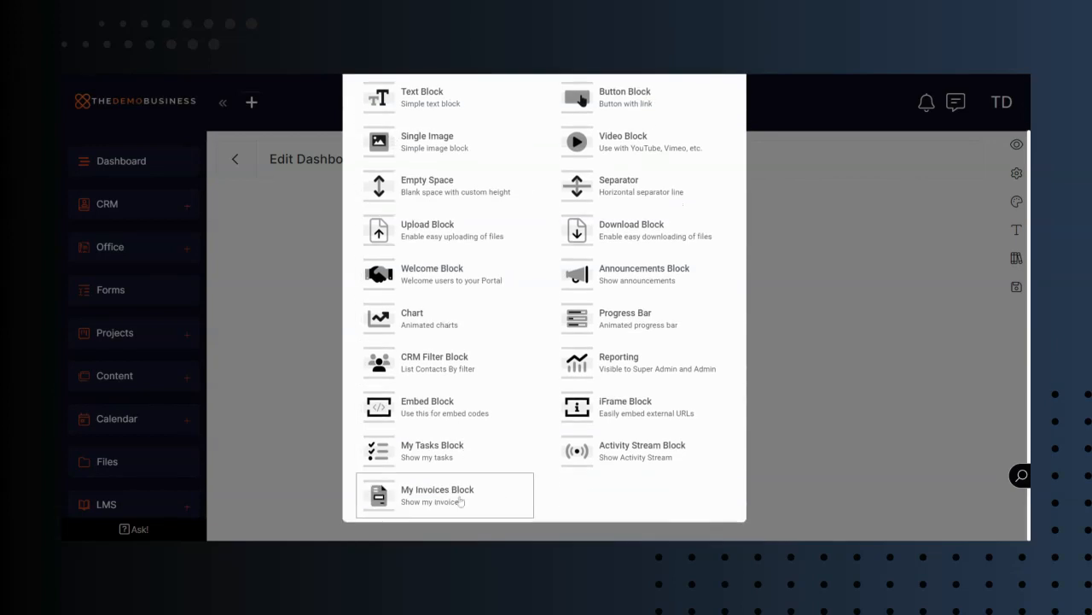
pyautogui.scroll(1, 504, 230)
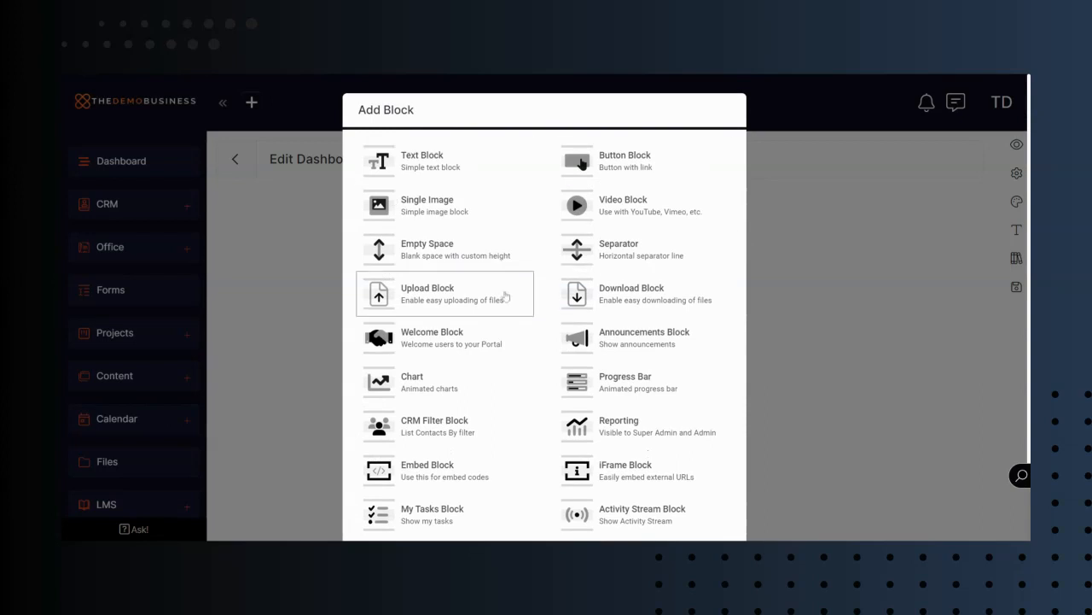
pyautogui.scroll(-1, 505, 297)
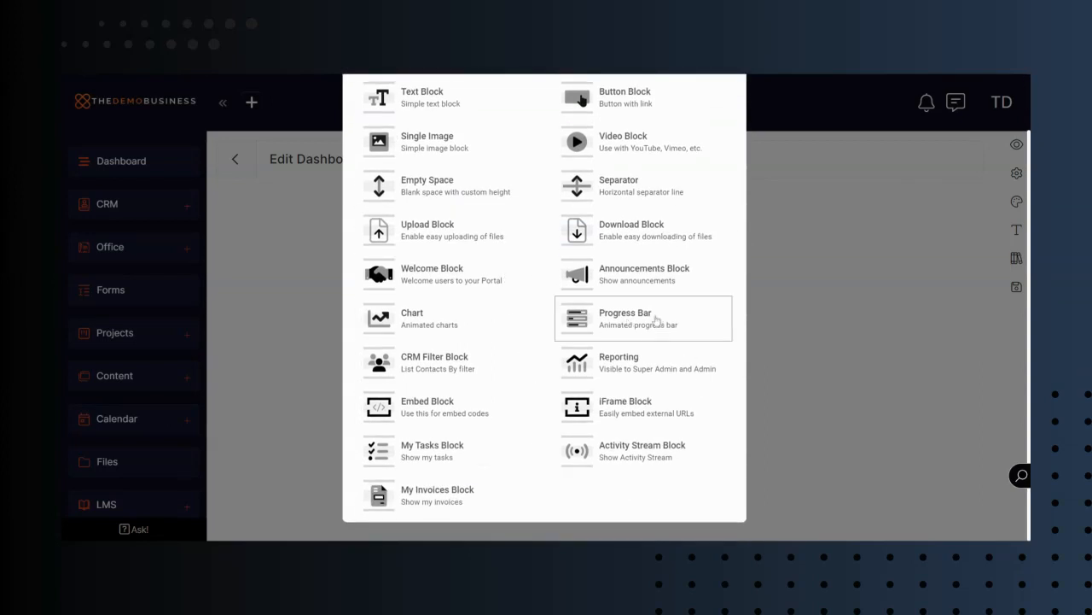
pyautogui.click(643, 322)
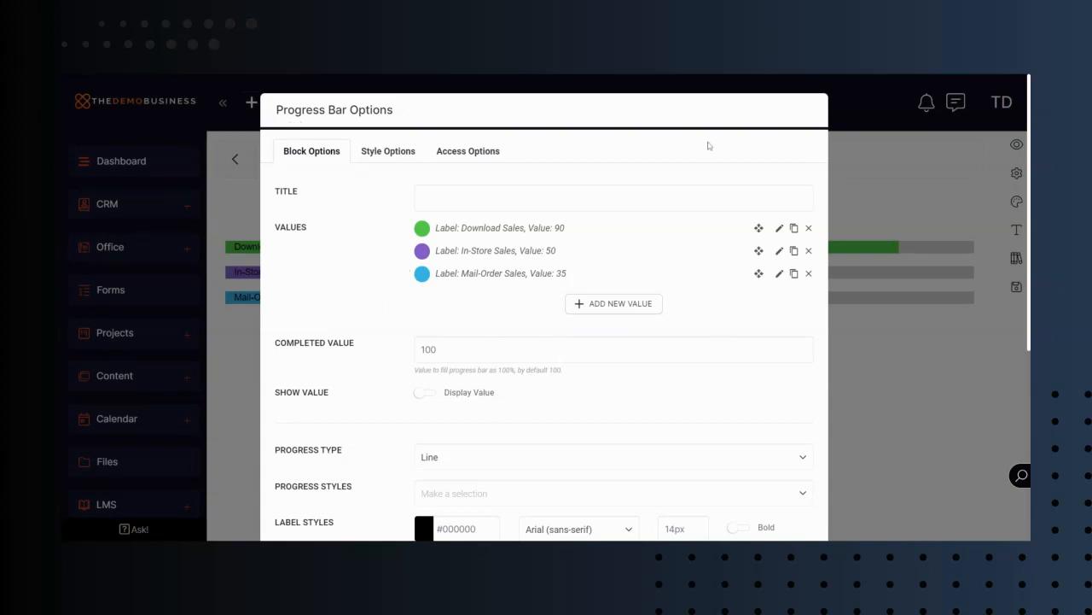
# - Review the Progress Bar's block, style and access options
pyautogui.scroll(-4, 348, 356)
pyautogui.scroll(4, 348, 356)
pyautogui.click(387, 154)
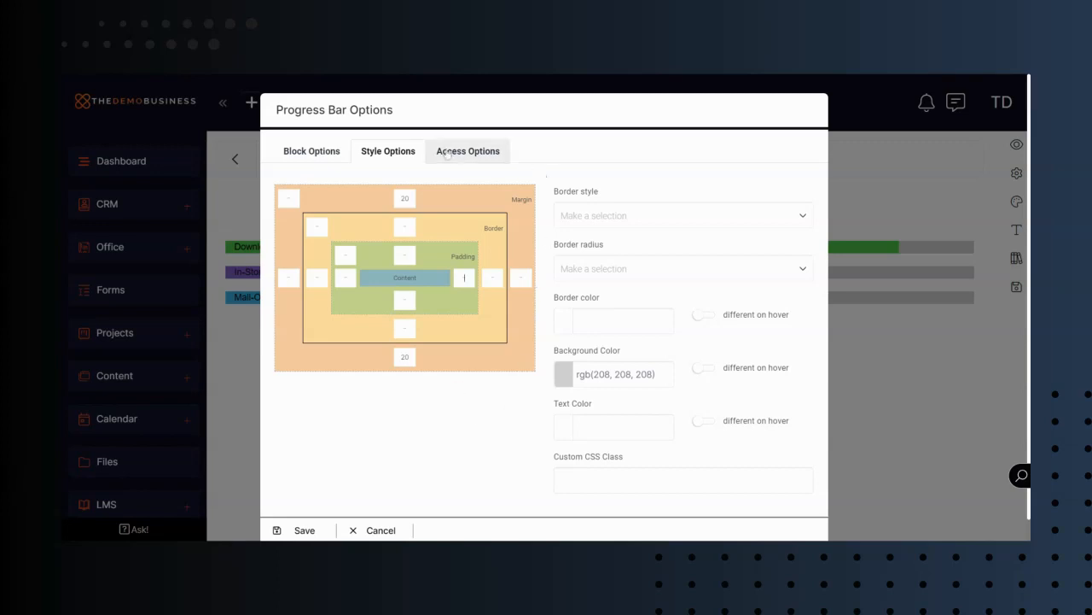
pyautogui.click(482, 157)
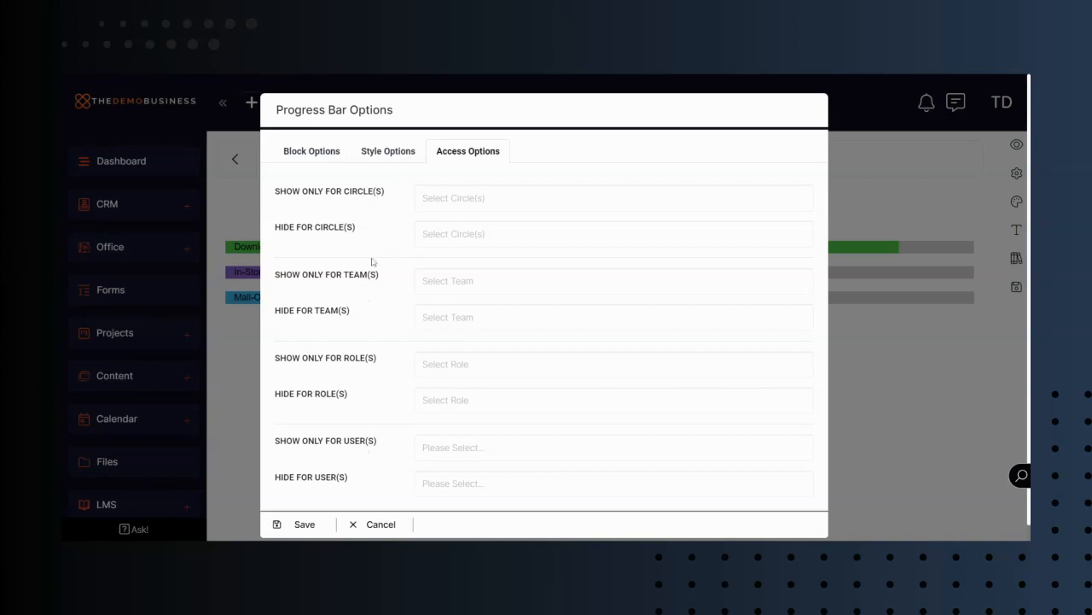
# - Title the progress bar block "Sample Progress Bar", save its options and preview the dashboard
pyautogui.click(312, 152)
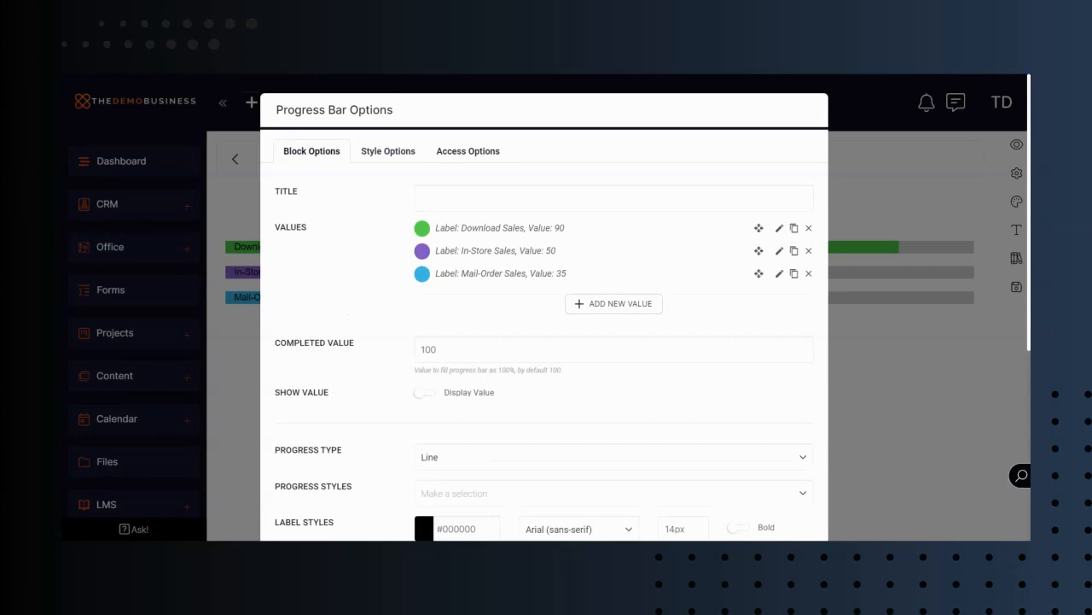
pyautogui.click(426, 198)
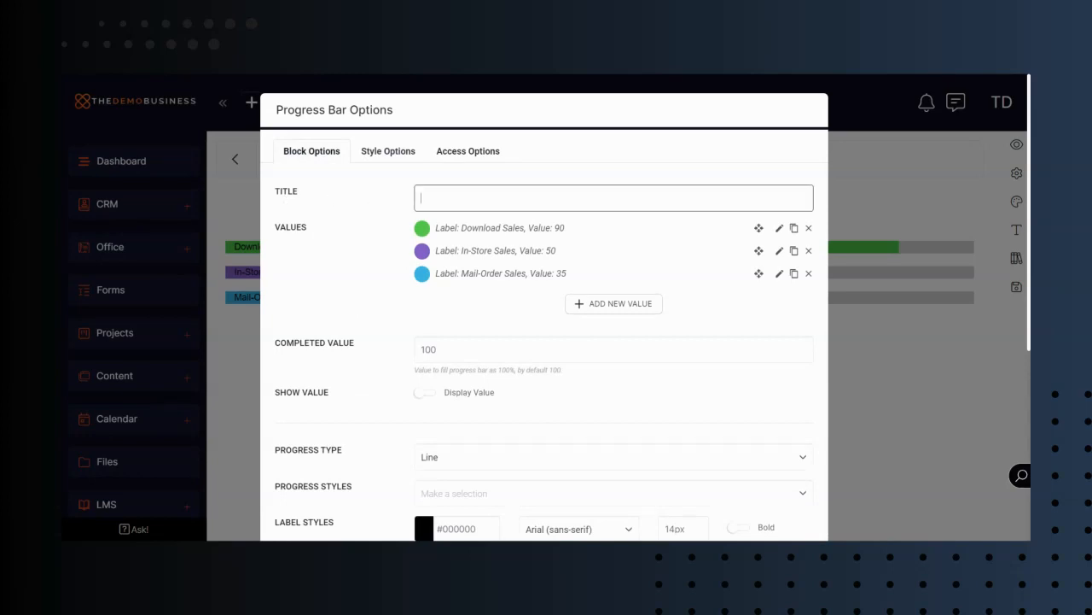
pyautogui.write('Sample Progress Bar')
pyautogui.scroll(-5, 368, 378)
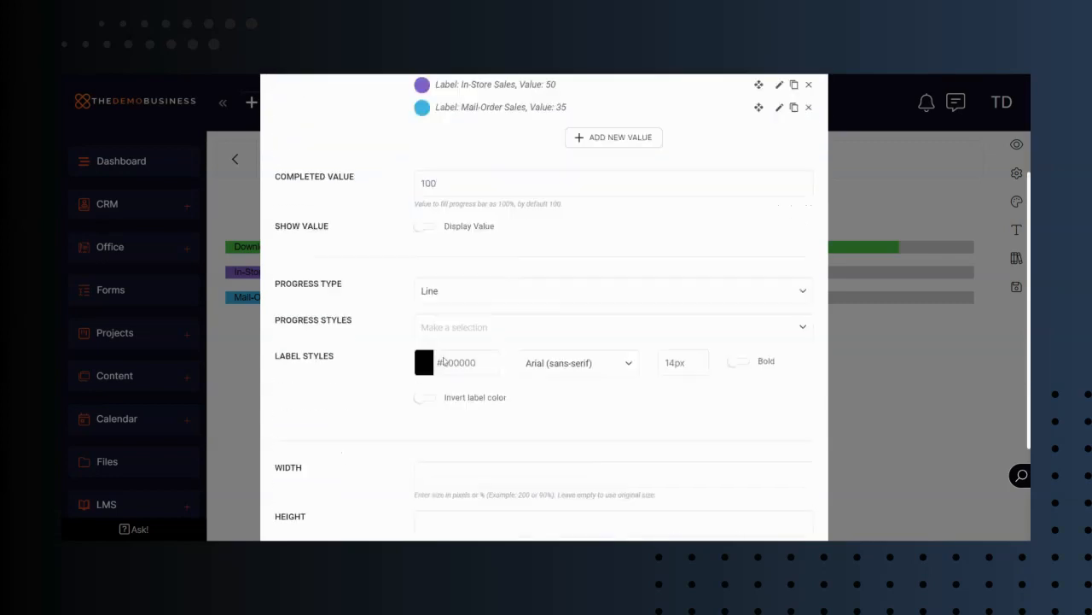
pyautogui.click(300, 511)
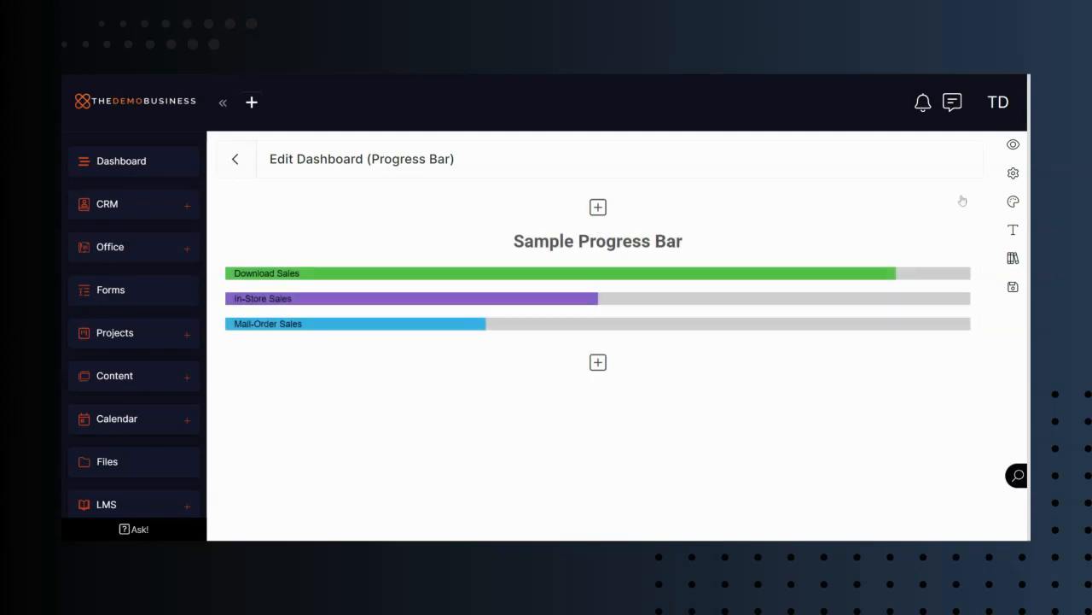
pyautogui.click(1013, 146)
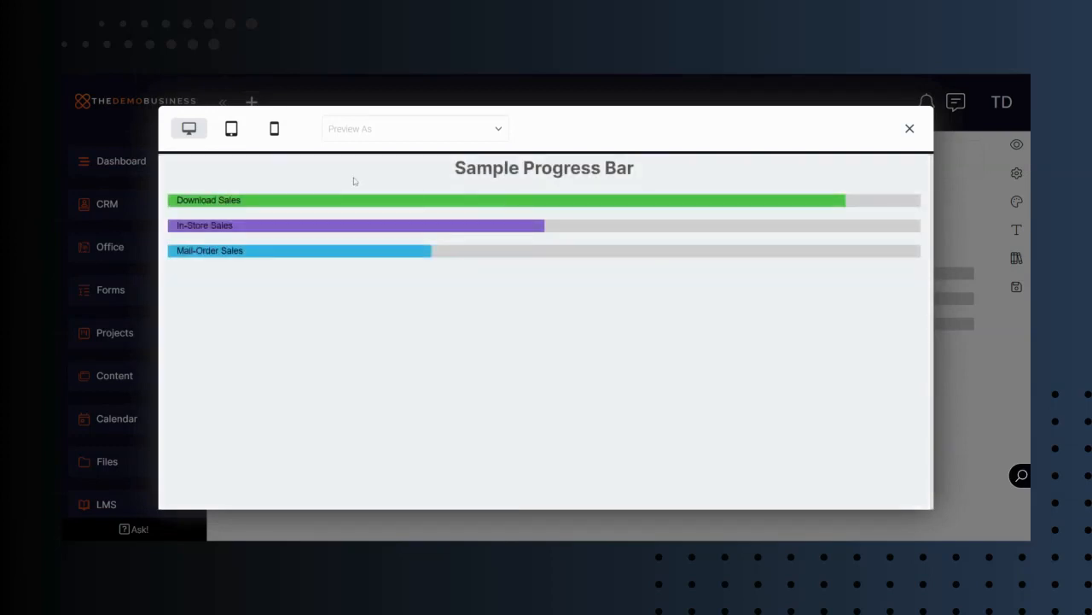
pyautogui.click(910, 129)
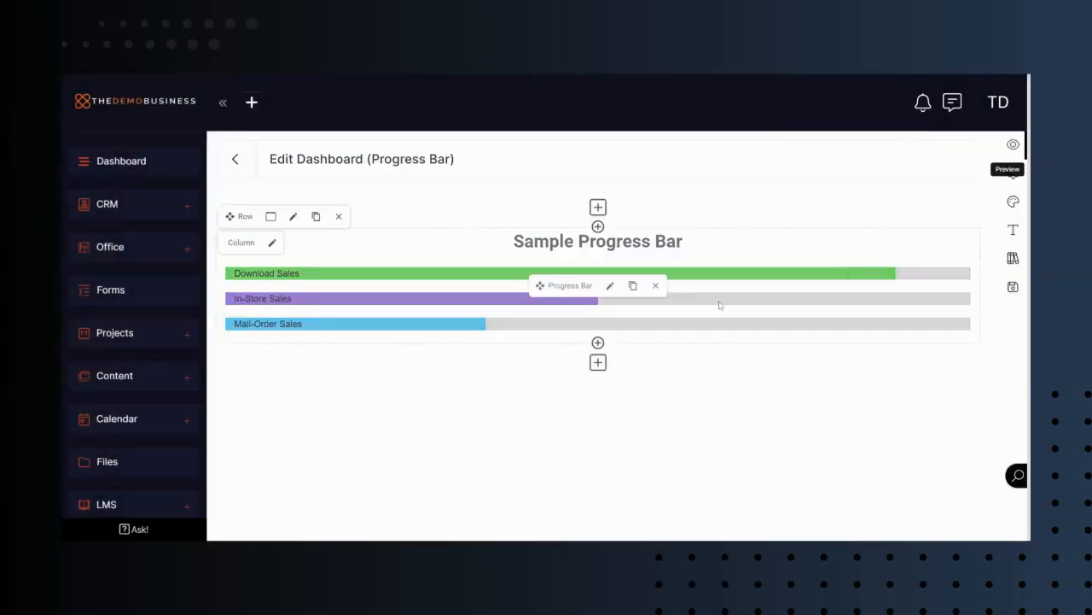
# - Reopen the progress bar's options, duplicate the Download Sales value twice and add a new value, deleting all of these extra entries
pyautogui.click(611, 287)
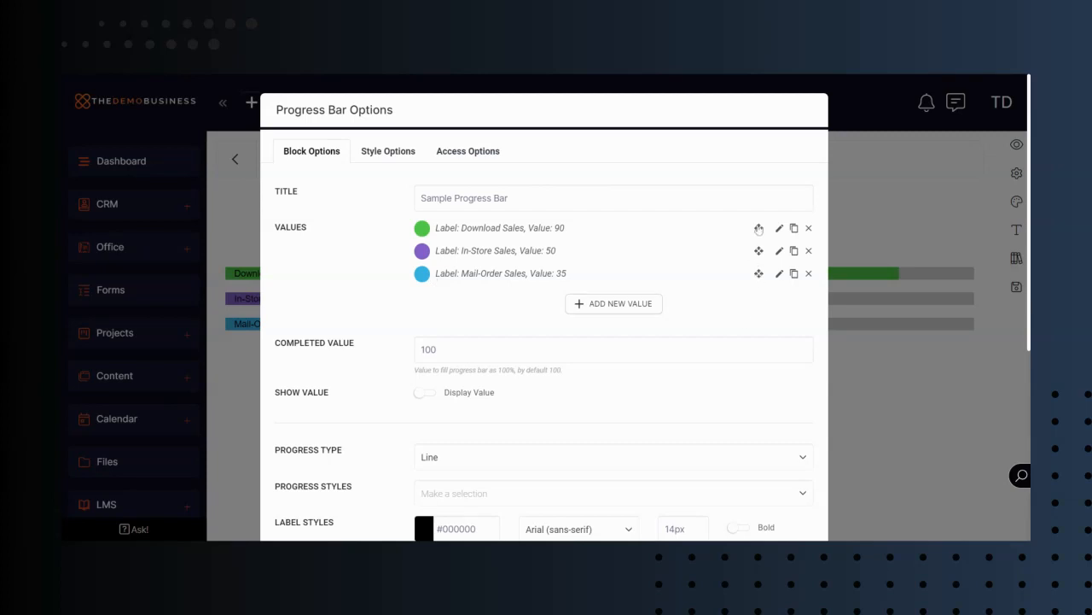
pyautogui.moveTo(758, 228)
pyautogui.mouseDown()
pyautogui.moveTo(764, 295)
pyautogui.moveTo(763, 228)
pyautogui.mouseUp()
pyautogui.click(793, 228)
pyautogui.click(794, 228)
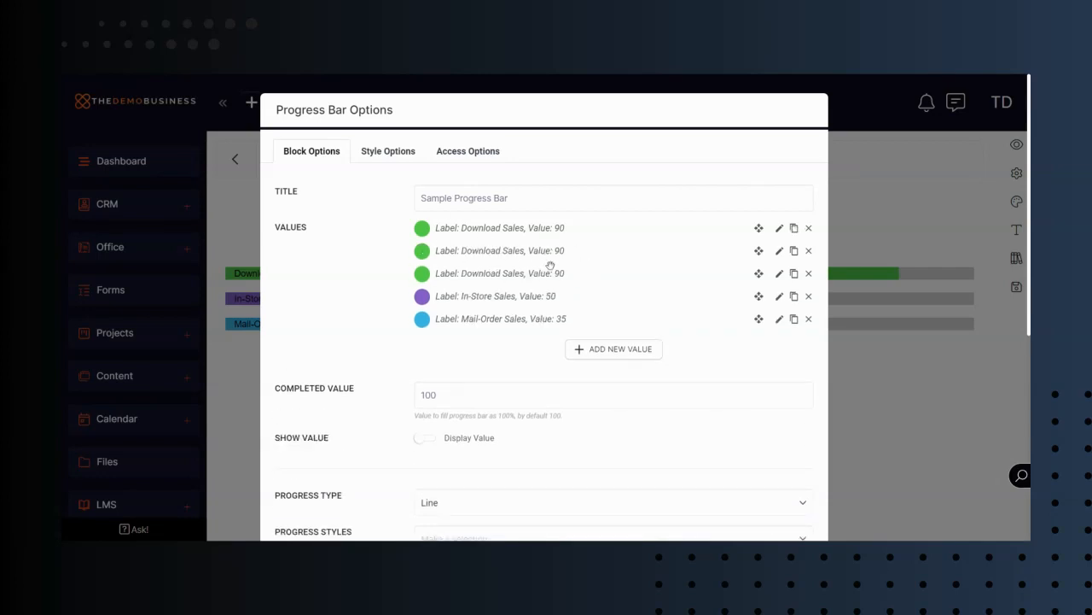
pyautogui.click(810, 251)
pyautogui.click(809, 229)
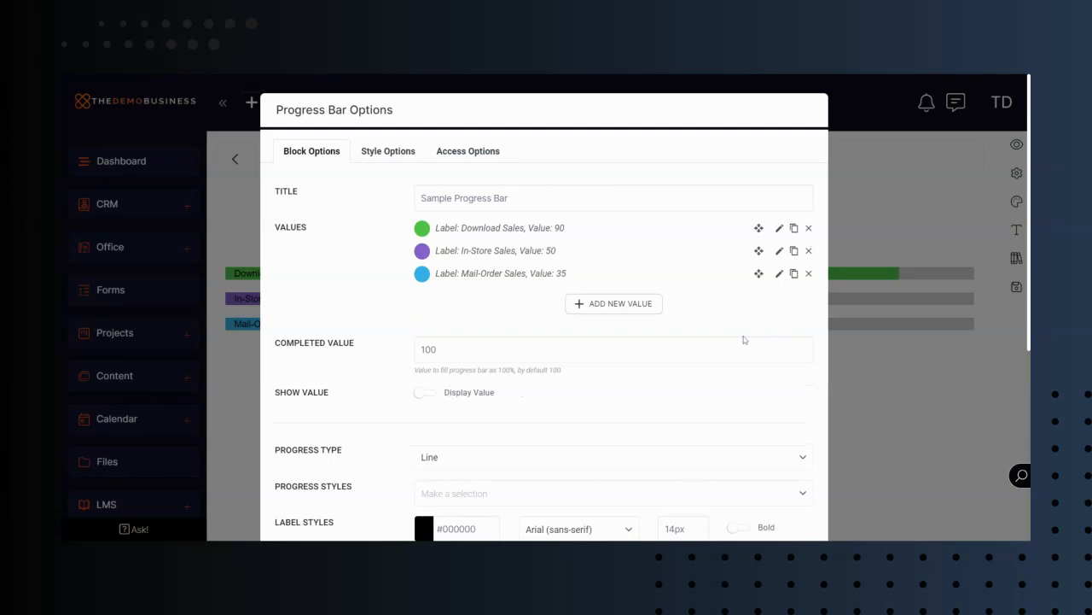
pyautogui.click(630, 311)
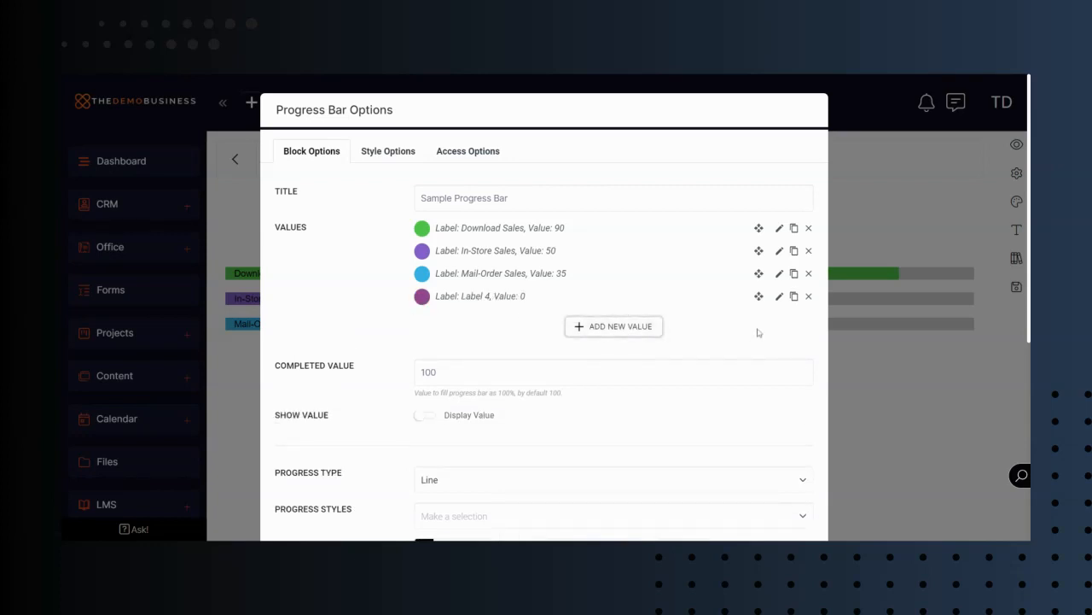
pyautogui.click(809, 297)
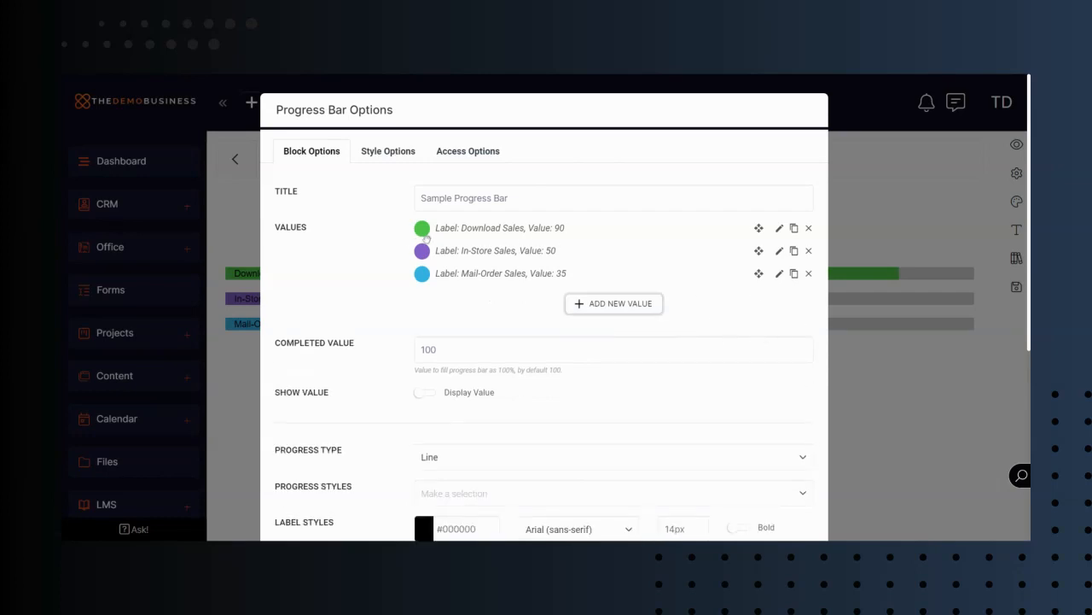
# - Try Custom Field (Number type) as the Download Sales source type, look through the available custom fields, and restore the type to Value
pyautogui.click(780, 228)
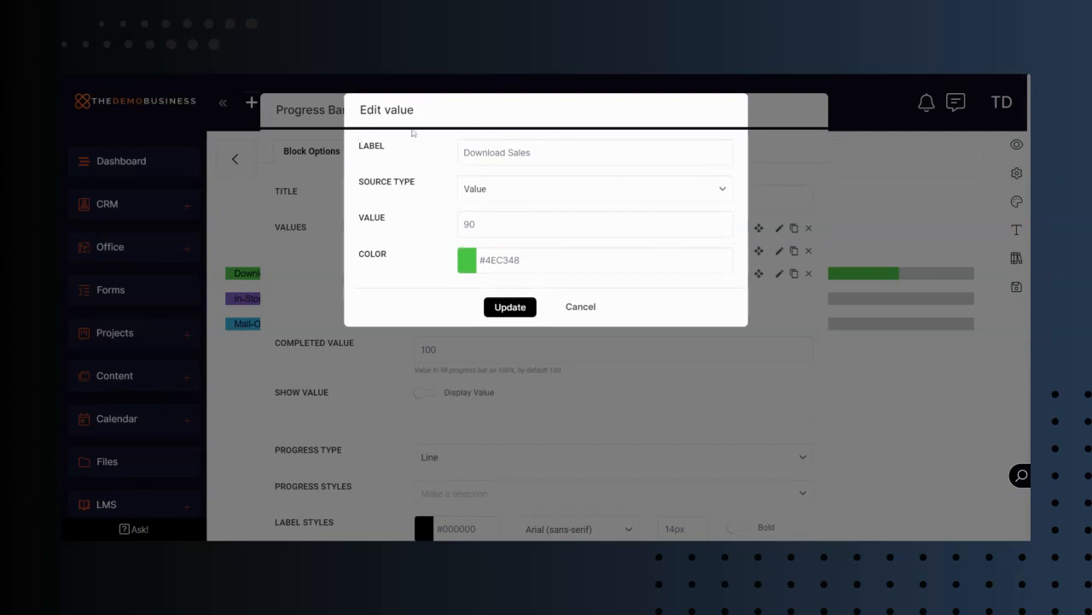
pyautogui.moveTo(538, 154); pyautogui.dragTo(434, 165)
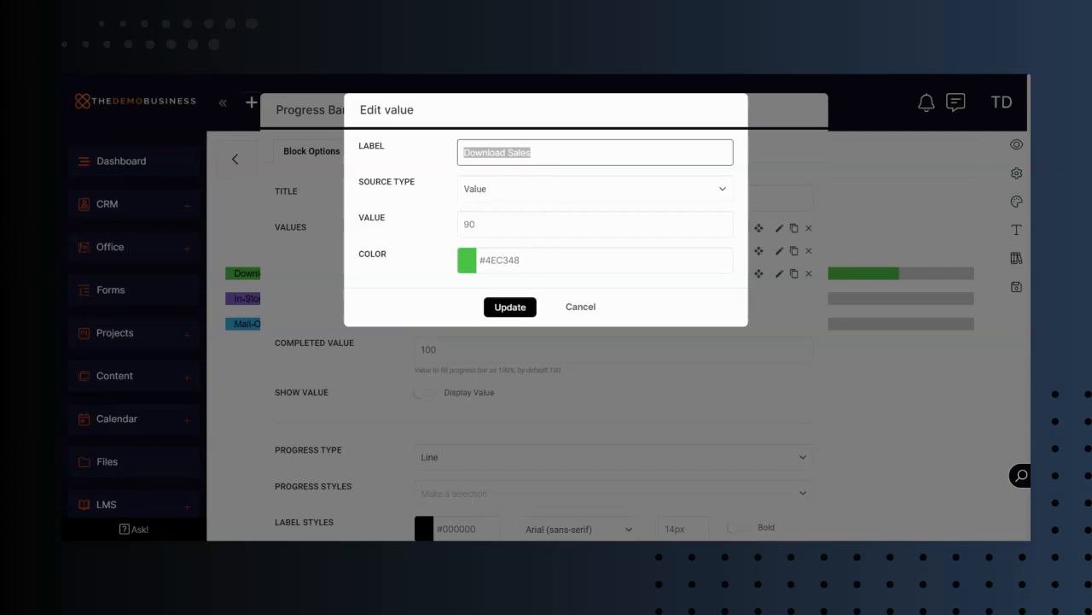
pyautogui.click(479, 224)
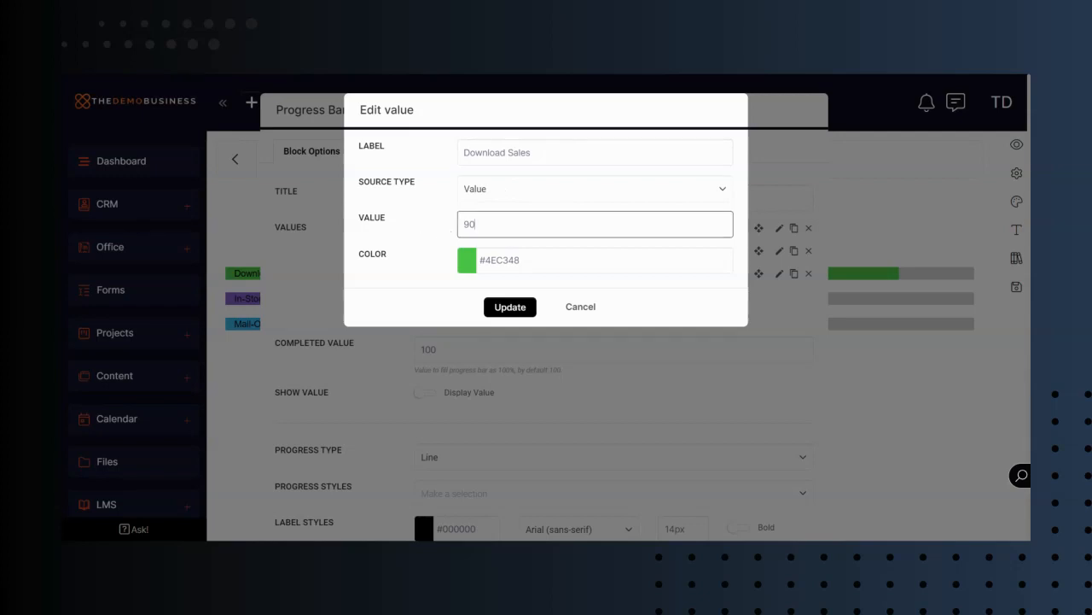
pyautogui.hotkey('ctrl', 'a')
pyautogui.click(500, 193)
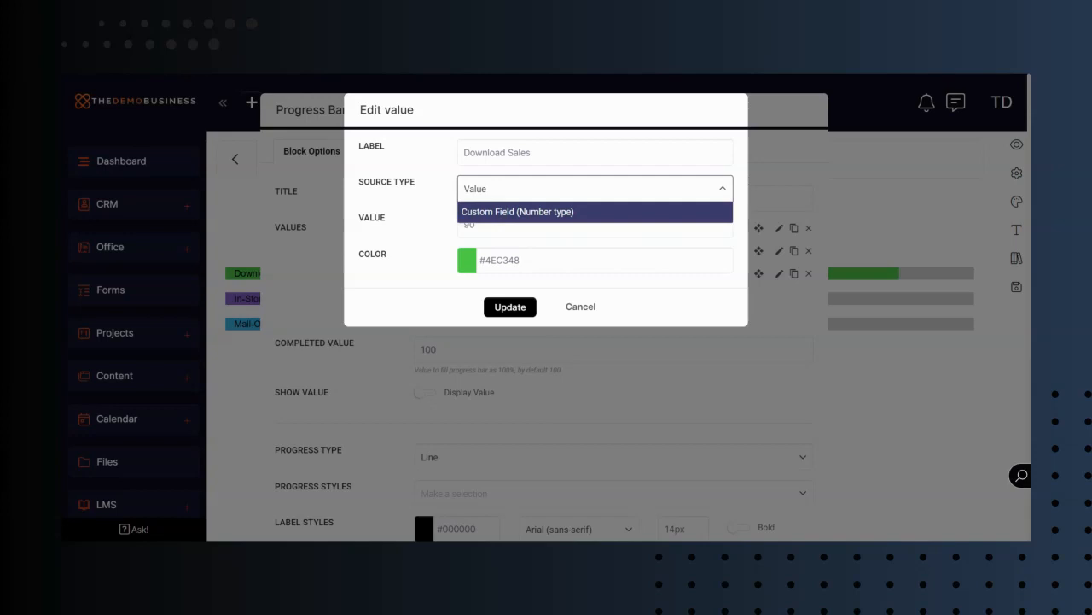
pyautogui.click(502, 211)
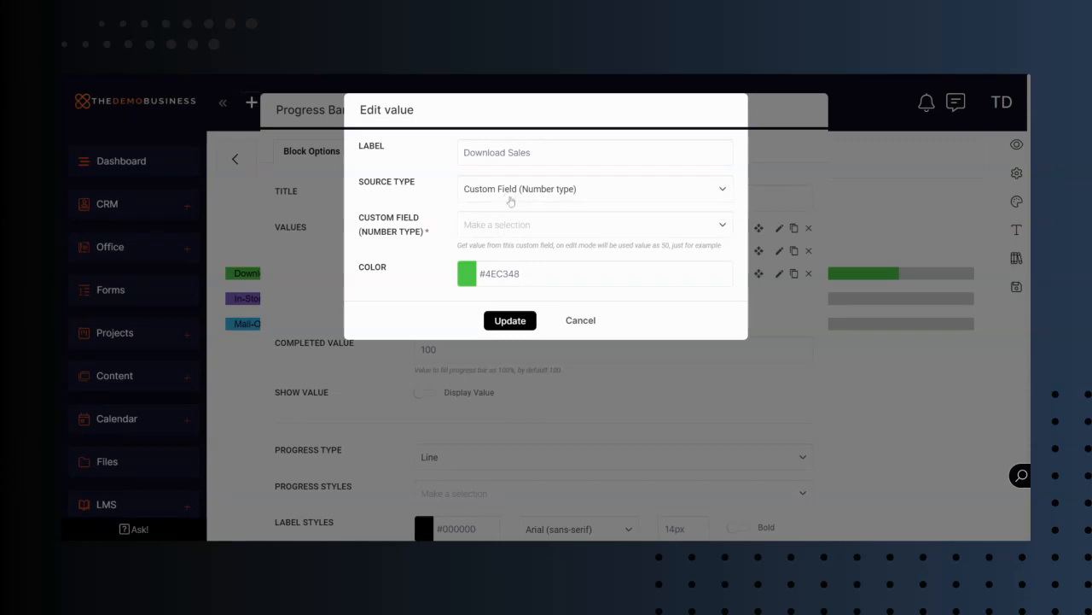
pyautogui.click(508, 225)
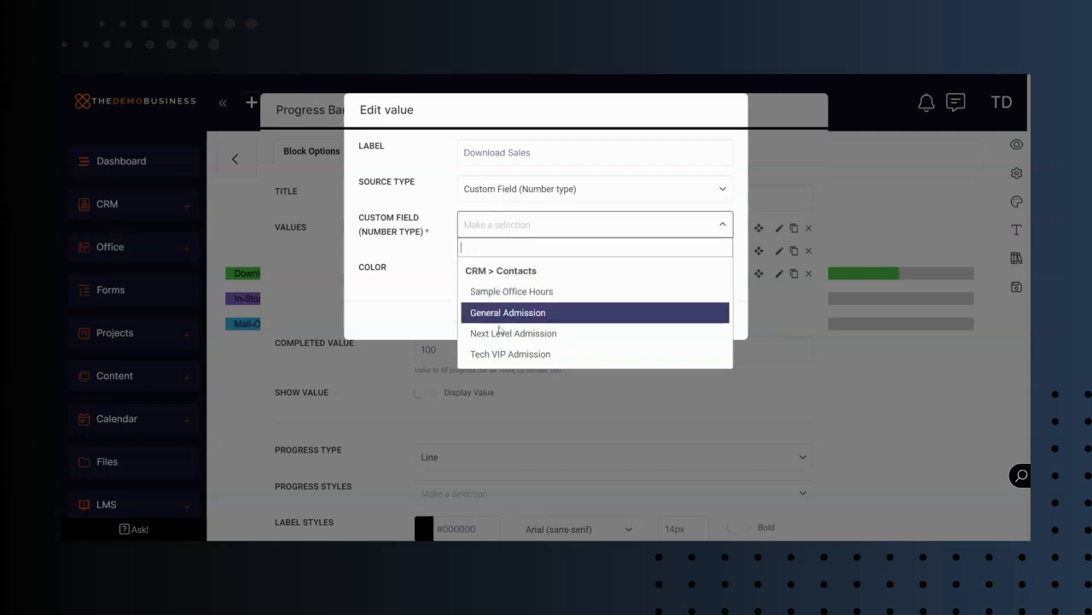
pyautogui.click(436, 218)
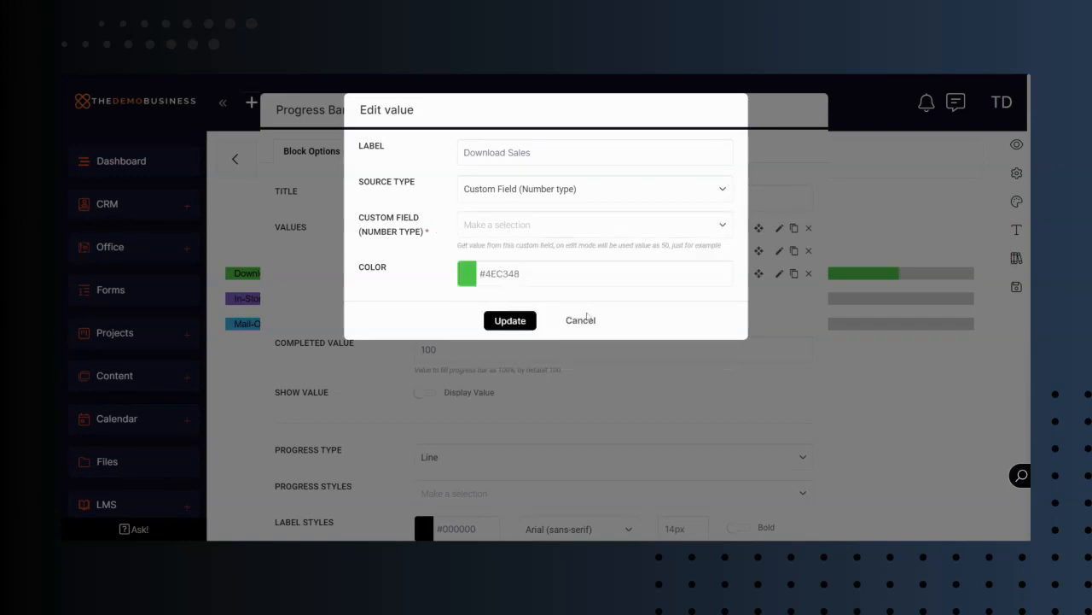
pyautogui.click(527, 189)
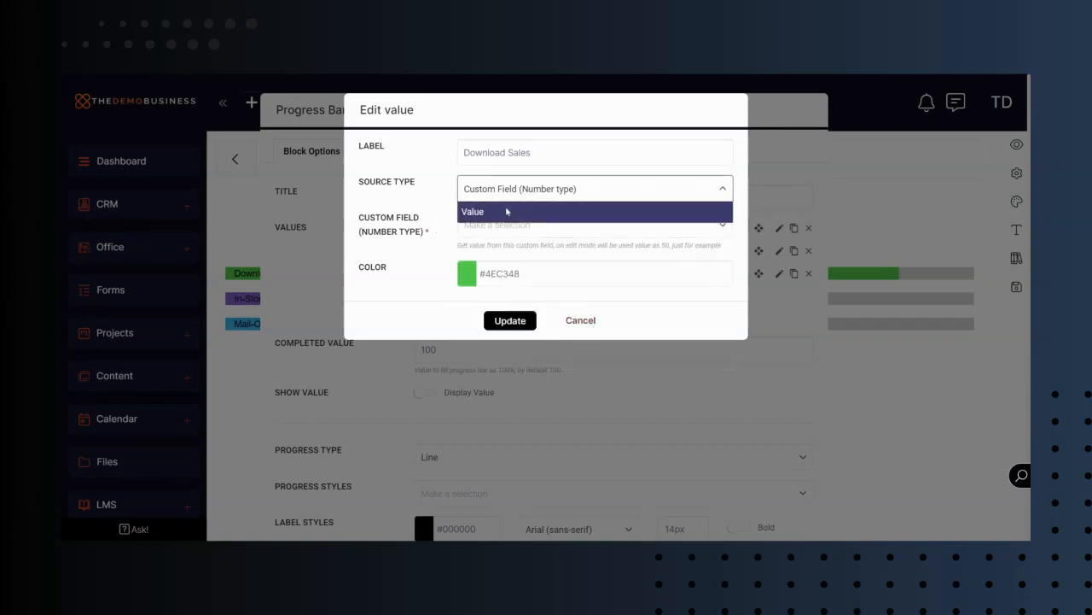
pyautogui.click(507, 210)
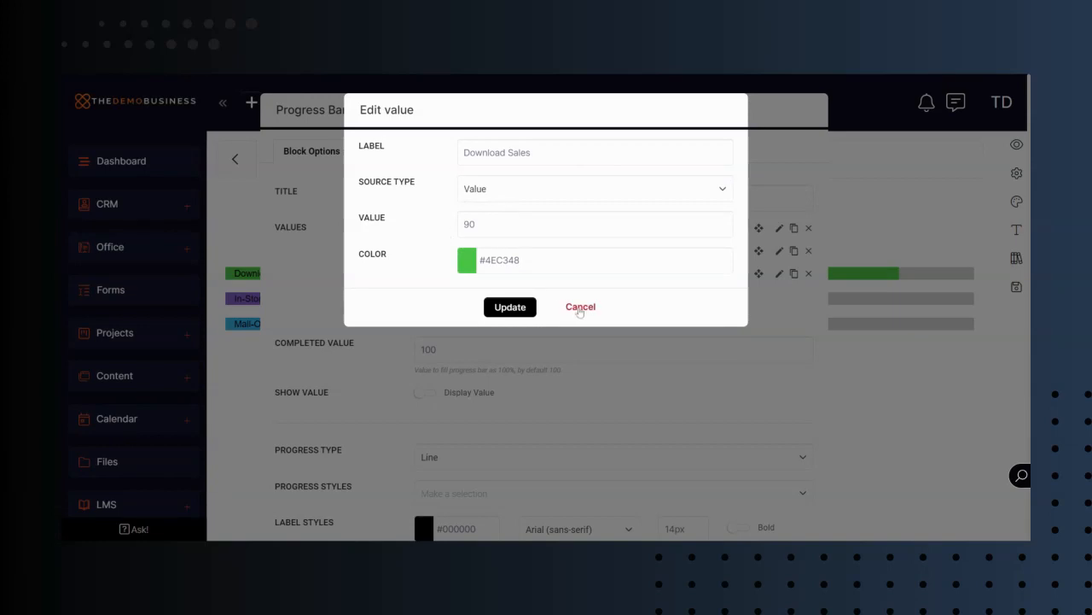
# - Update the Download Sales entry and re-enter 100 as the progress bar's completed value
pyautogui.click(511, 309)
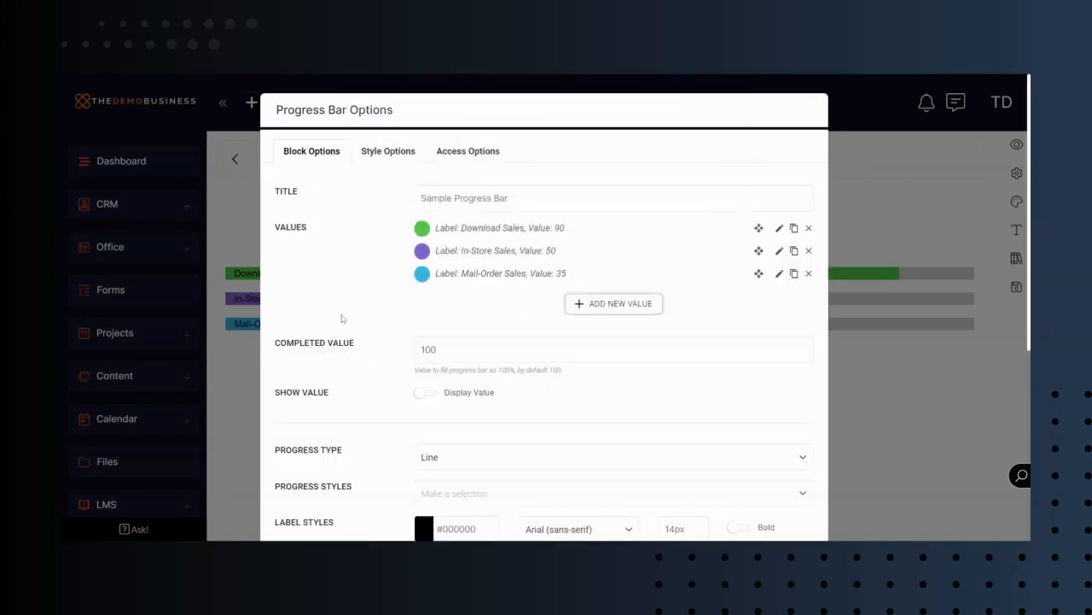
pyautogui.scroll(-1, 334, 291)
pyautogui.scroll(-2, 333, 291)
pyautogui.scroll(1, 333, 290)
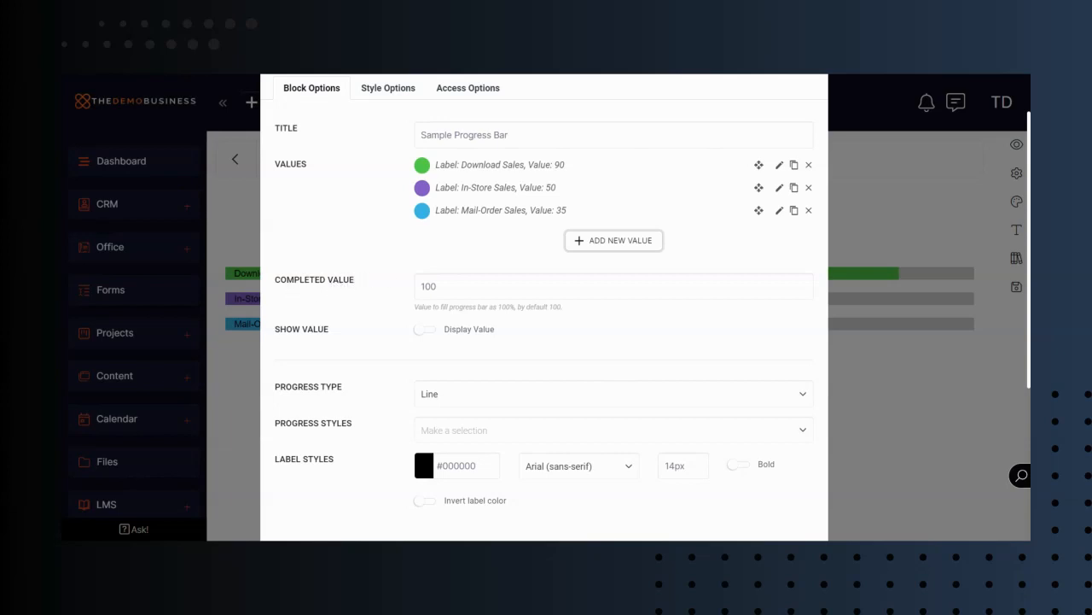
pyautogui.moveTo(441, 287); pyautogui.dragTo(395, 292)
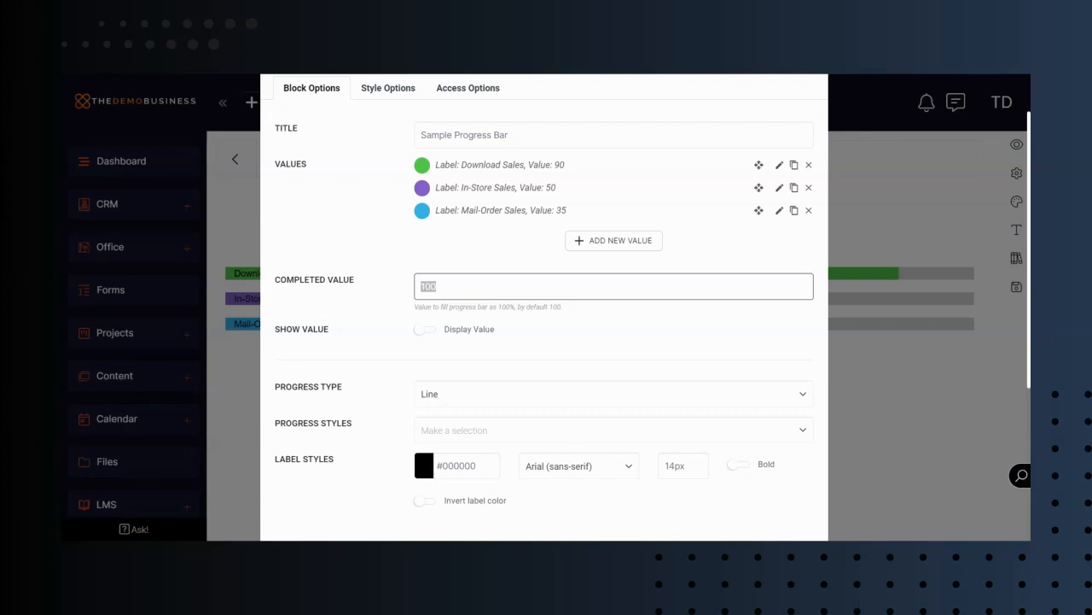
pyautogui.write('5')
pyautogui.hotkey('ctrl', 'a')
pyautogui.write('100')
# - Turn on value display with "clients" as the value unit and save the progress bar options
pyautogui.click(431, 333)
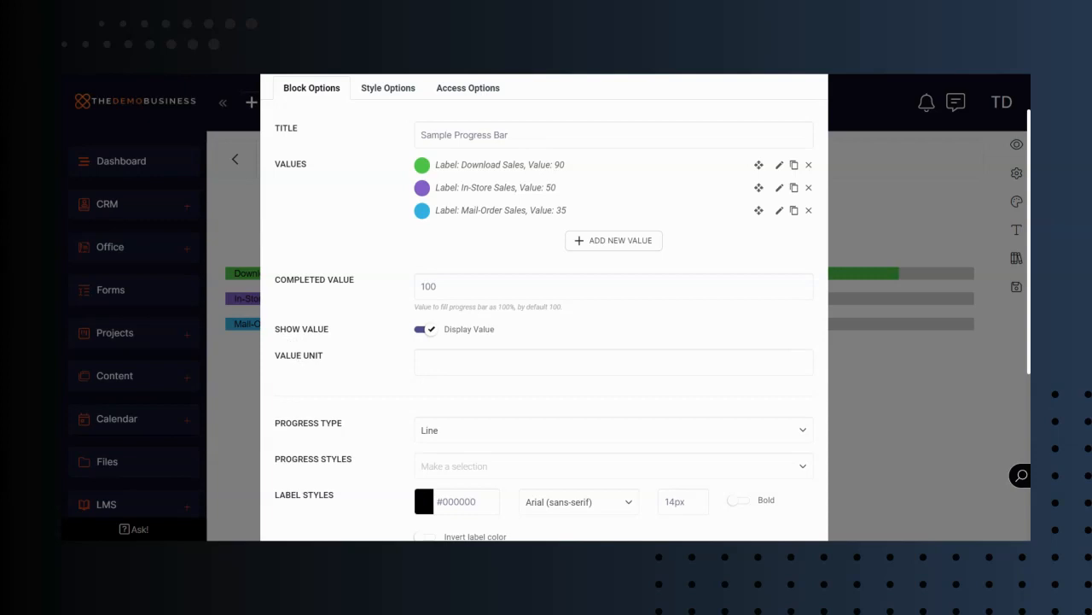
pyautogui.click(614, 362)
pyautogui.write('clients')
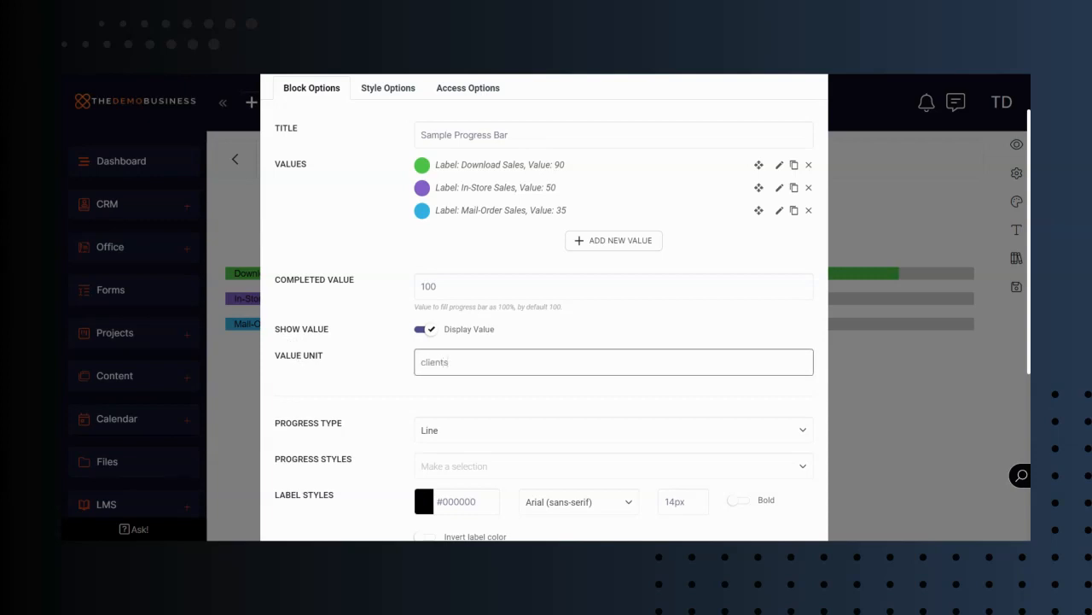
pyautogui.scroll(-5, 378, 373)
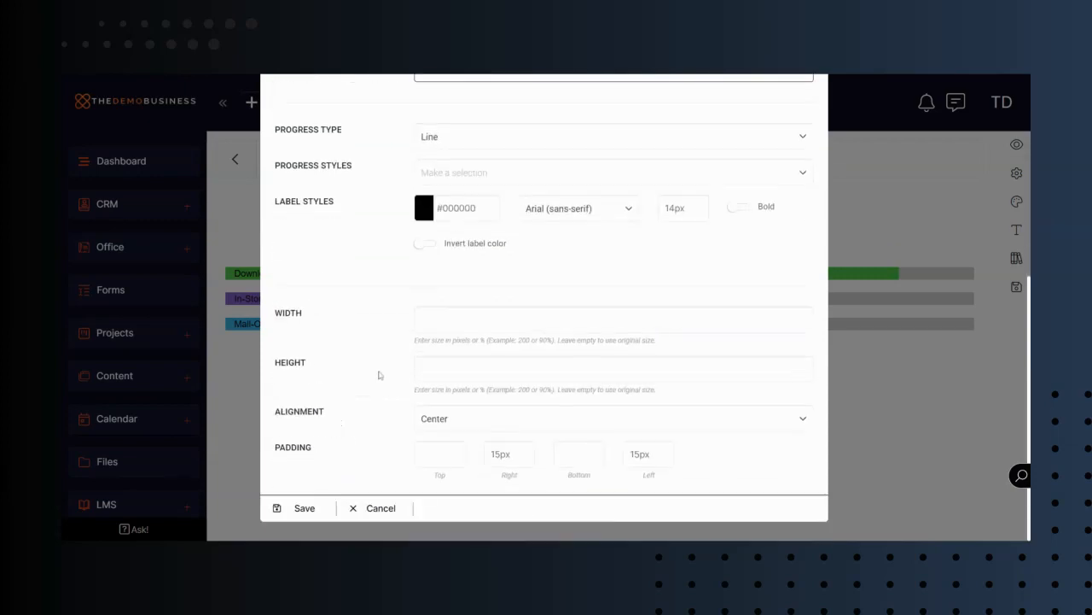
pyautogui.click(300, 507)
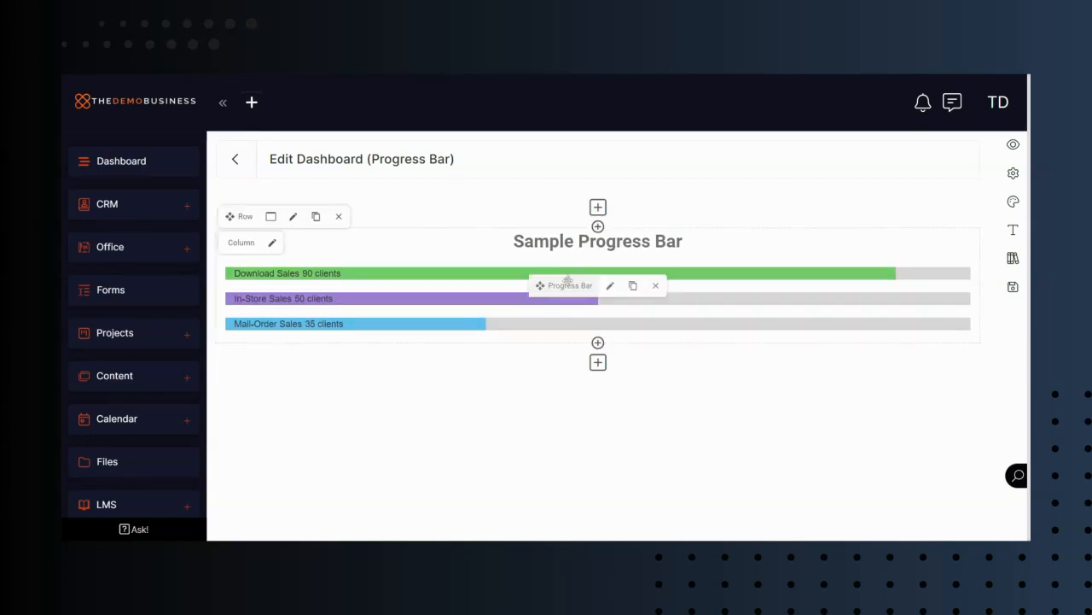
# - Reopen the progress bar's options, change the value unit to "%" and save
pyautogui.click(610, 287)
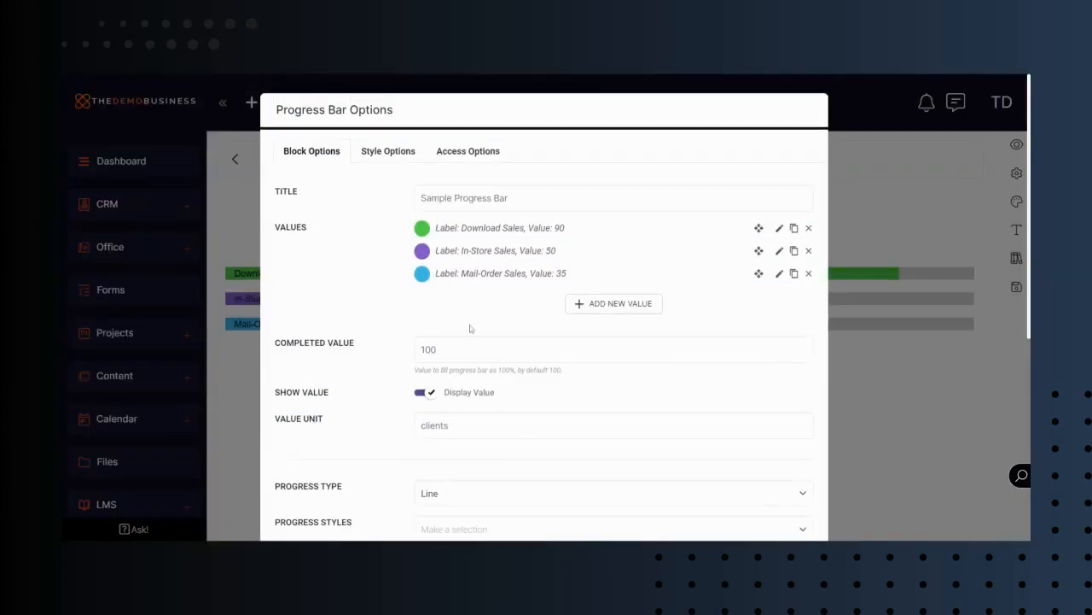
pyautogui.moveTo(452, 425); pyautogui.dragTo(374, 423)
pyautogui.write('%')
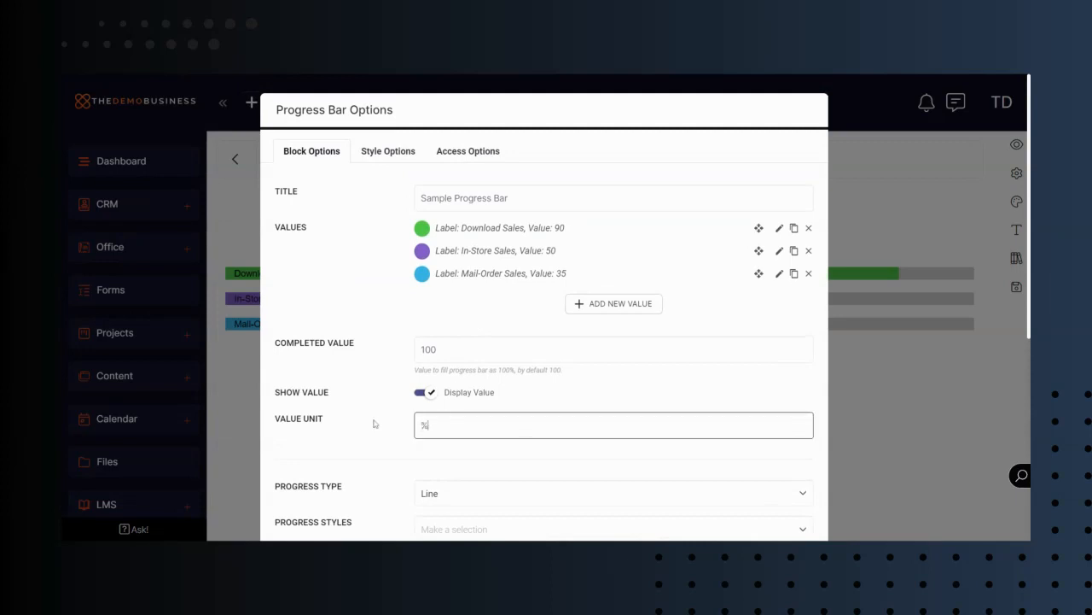
pyautogui.scroll(-5, 367, 426)
pyautogui.click(312, 511)
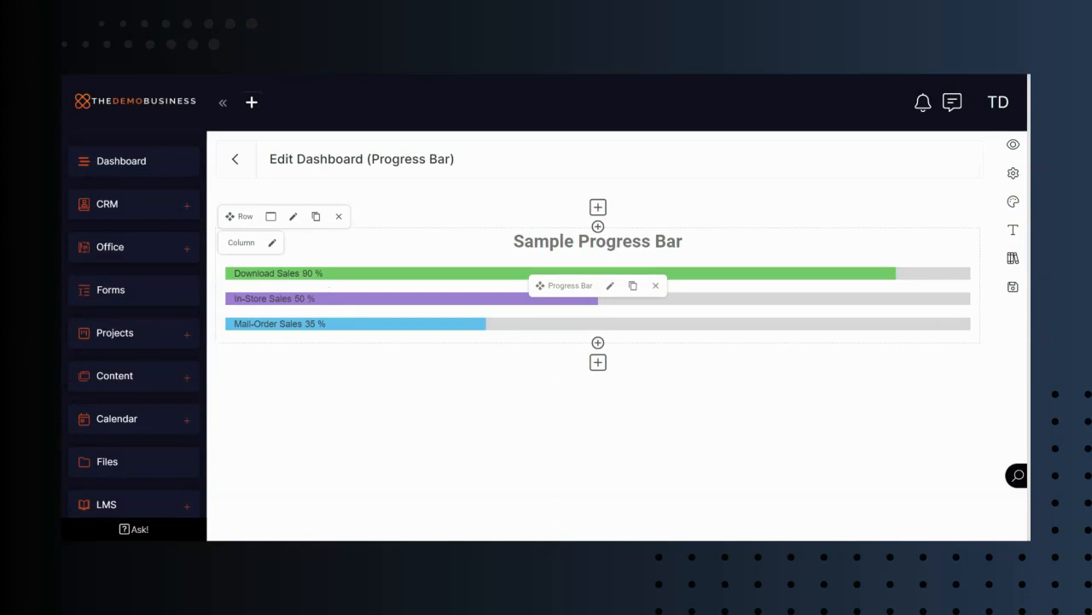
# - Change the progress bar's type to Arc and save the block to see it on the dashboard
pyautogui.click(609, 286)
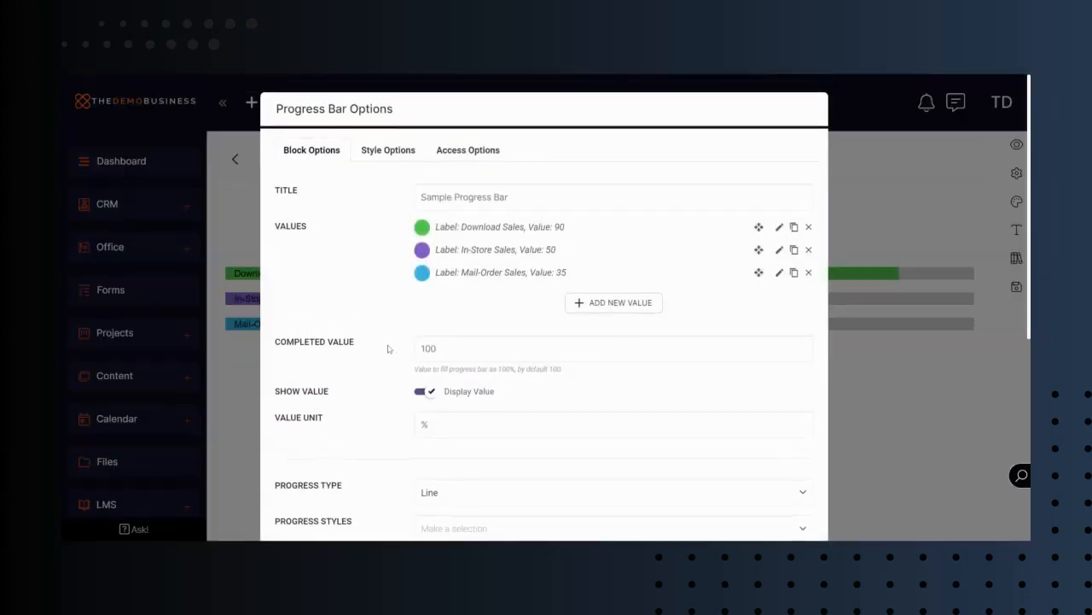
pyautogui.scroll(-3, 387, 343)
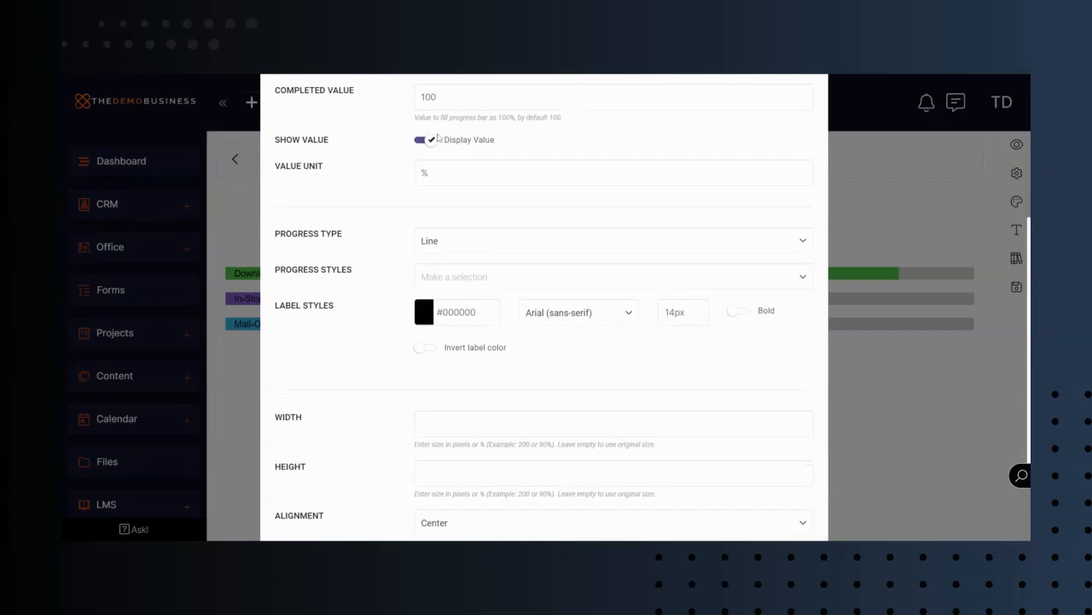
pyautogui.scroll(-1, 372, 229)
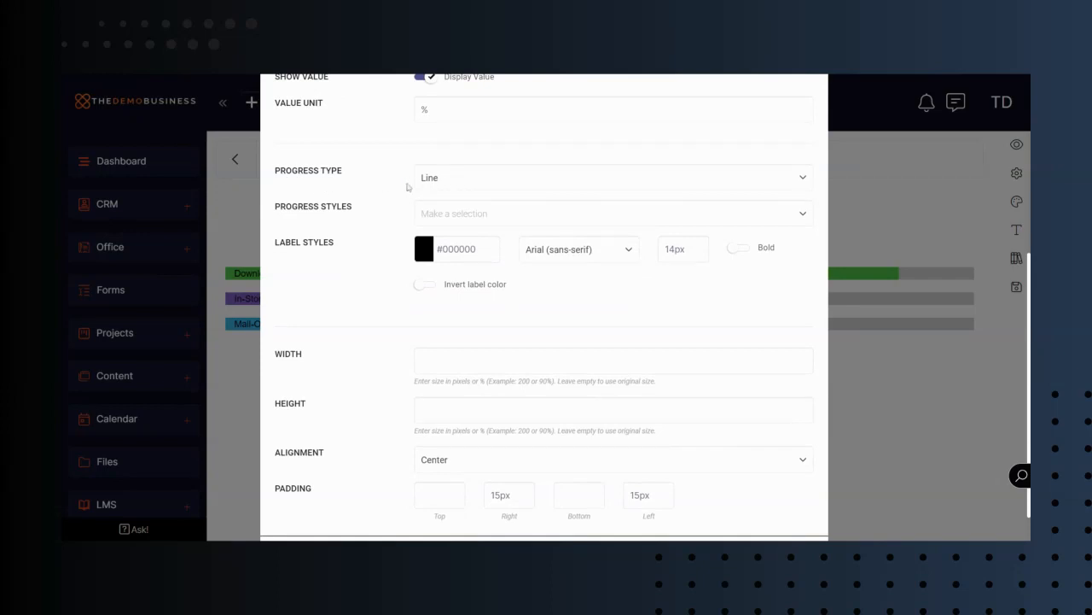
pyautogui.click(455, 178)
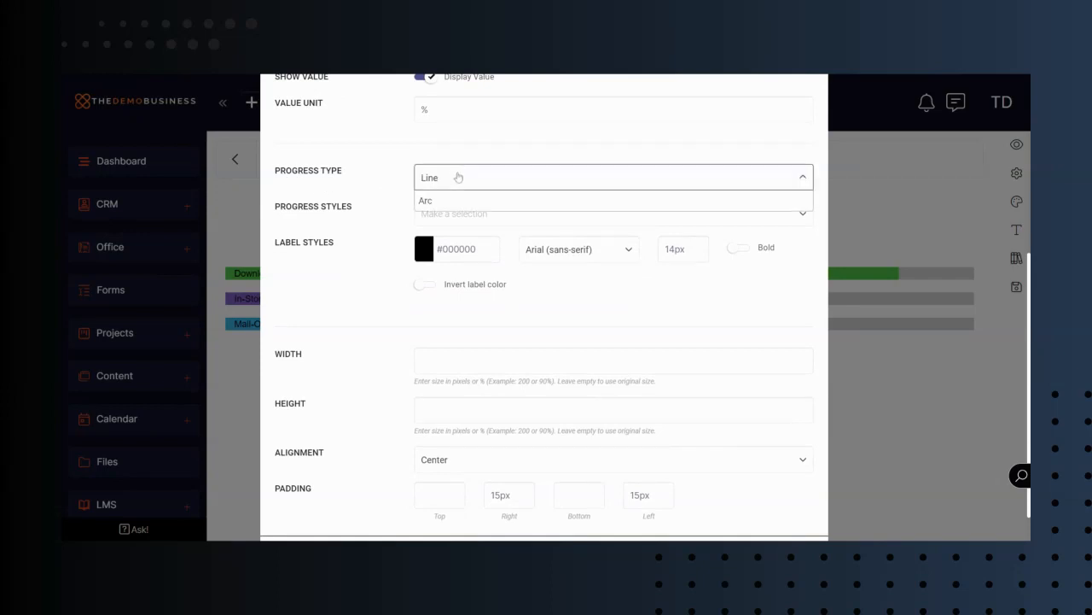
pyautogui.click(441, 202)
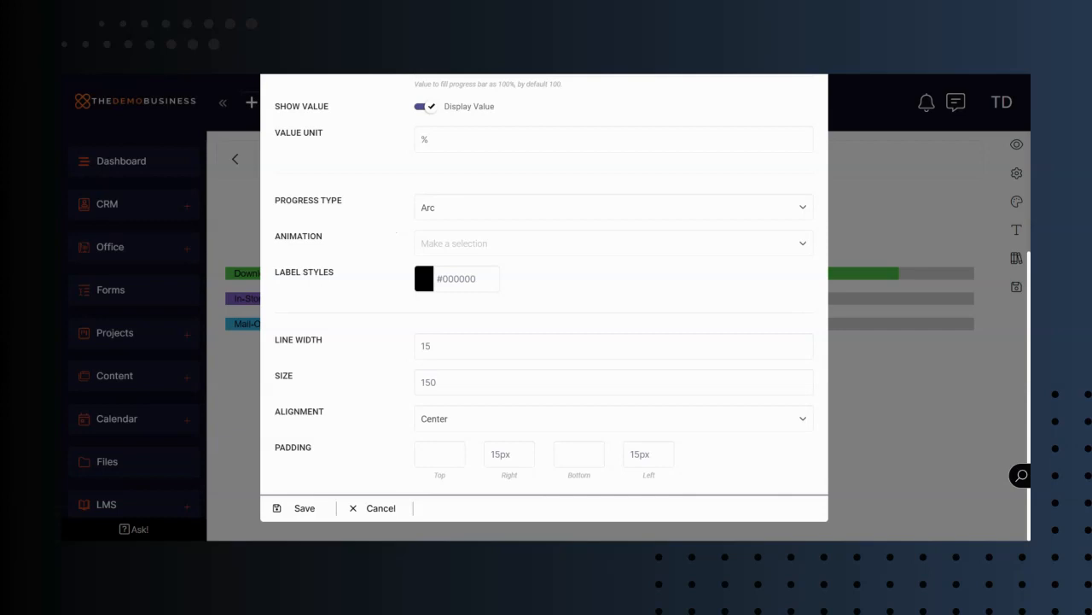
pyautogui.click(321, 509)
pyautogui.moveTo(501, 312)
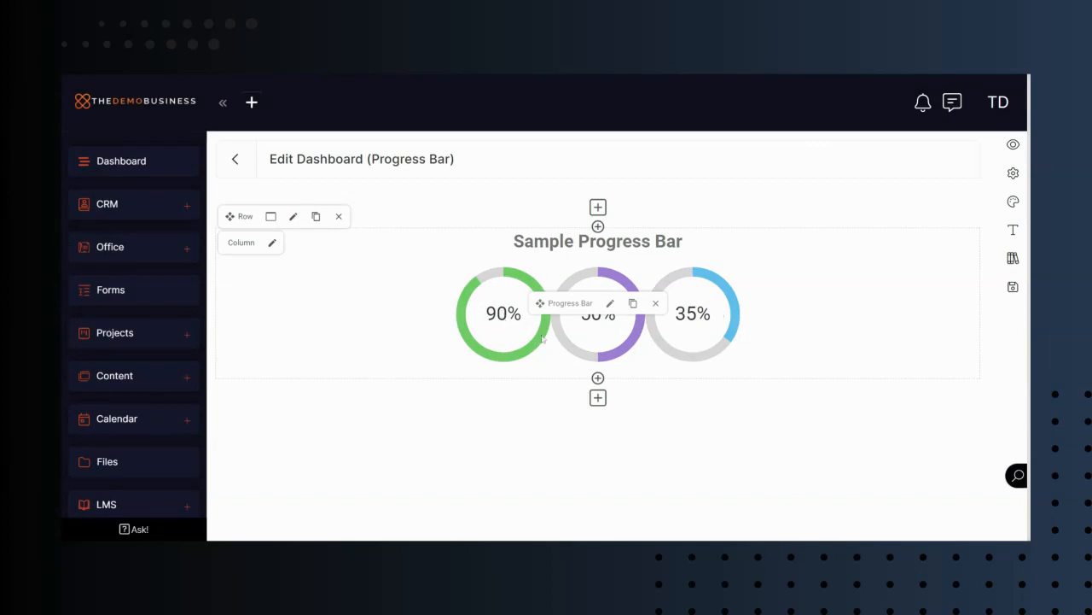
# - Reopen the progress bar's options and set the progress type back to Line, comparing its settings with those of Arc
pyautogui.click(610, 304)
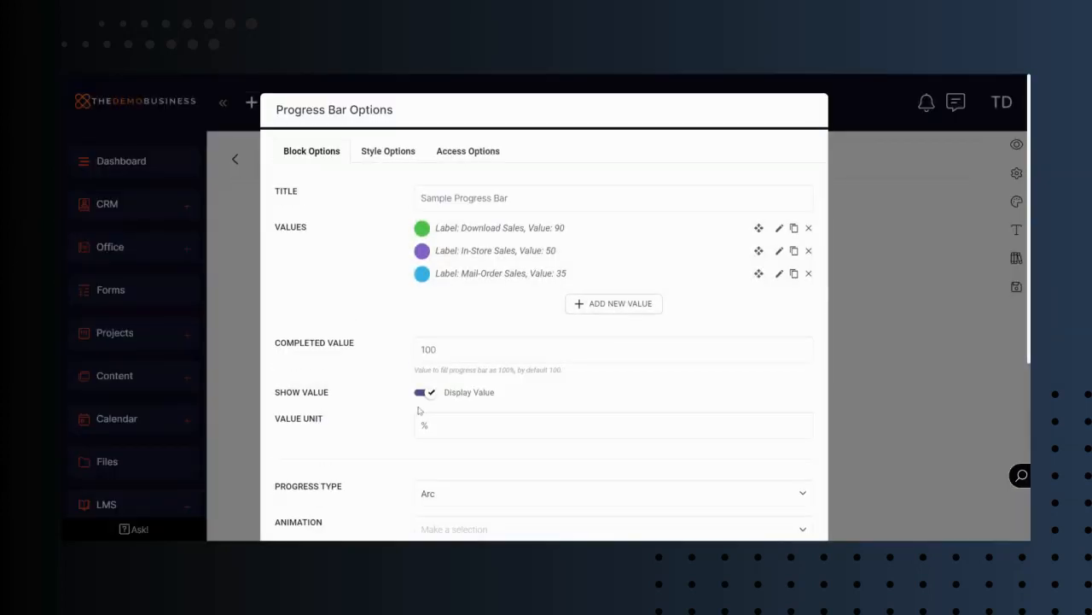
pyautogui.scroll(-3, 401, 392)
pyautogui.click(452, 309)
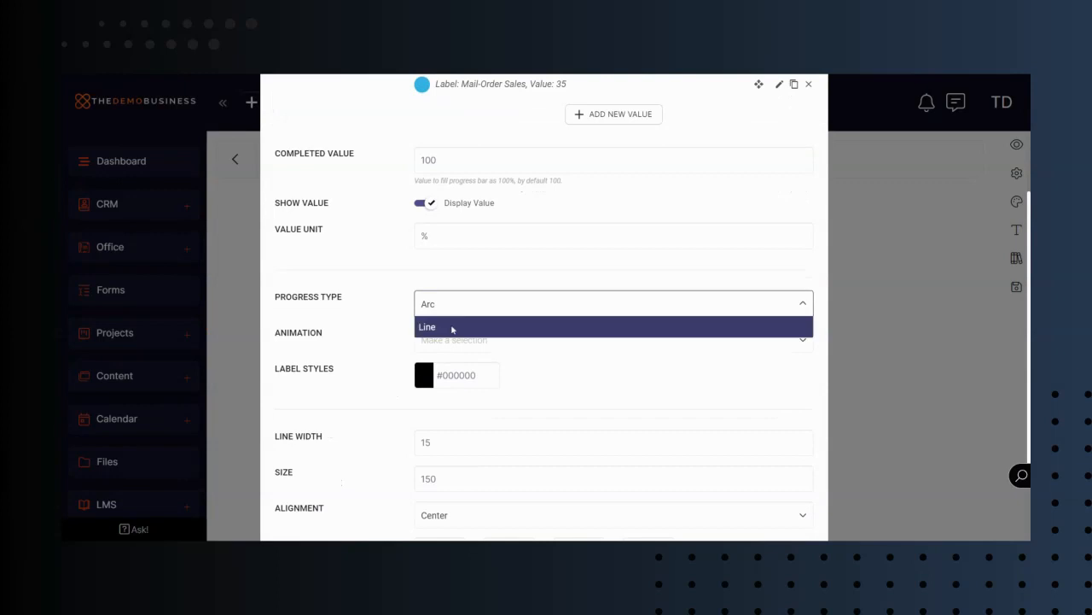
pyautogui.click(451, 327)
pyautogui.scroll(-1, 378, 337)
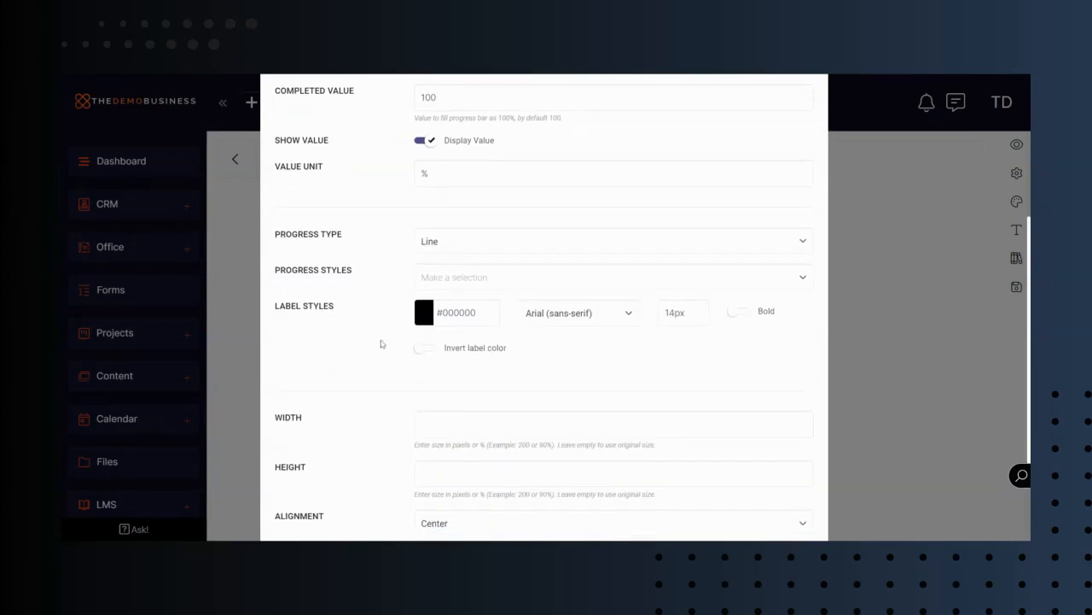
pyautogui.click(431, 243)
pyautogui.click(432, 262)
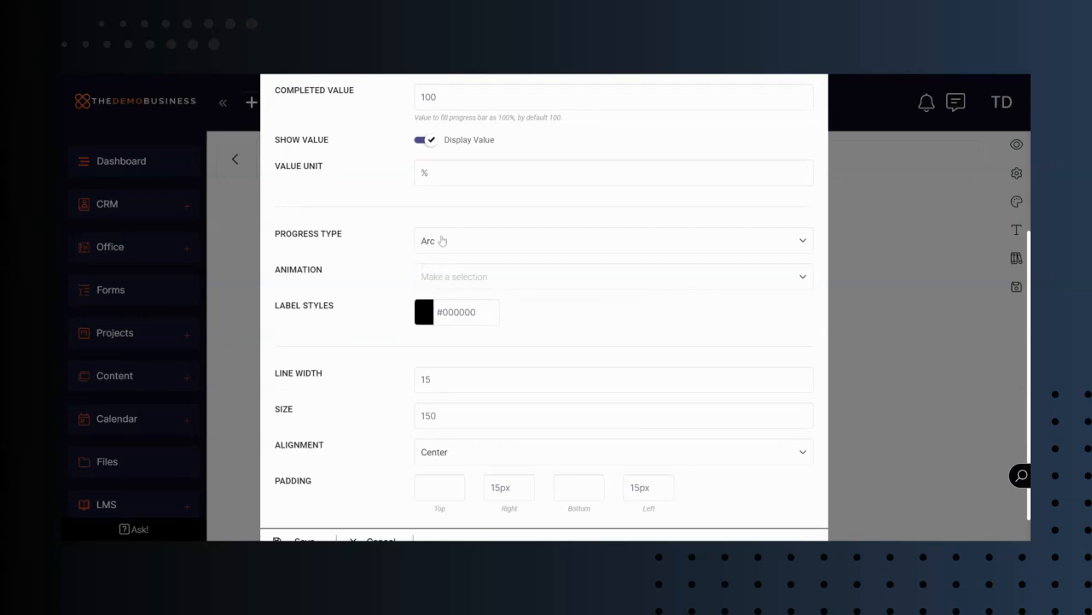
pyautogui.click(466, 247)
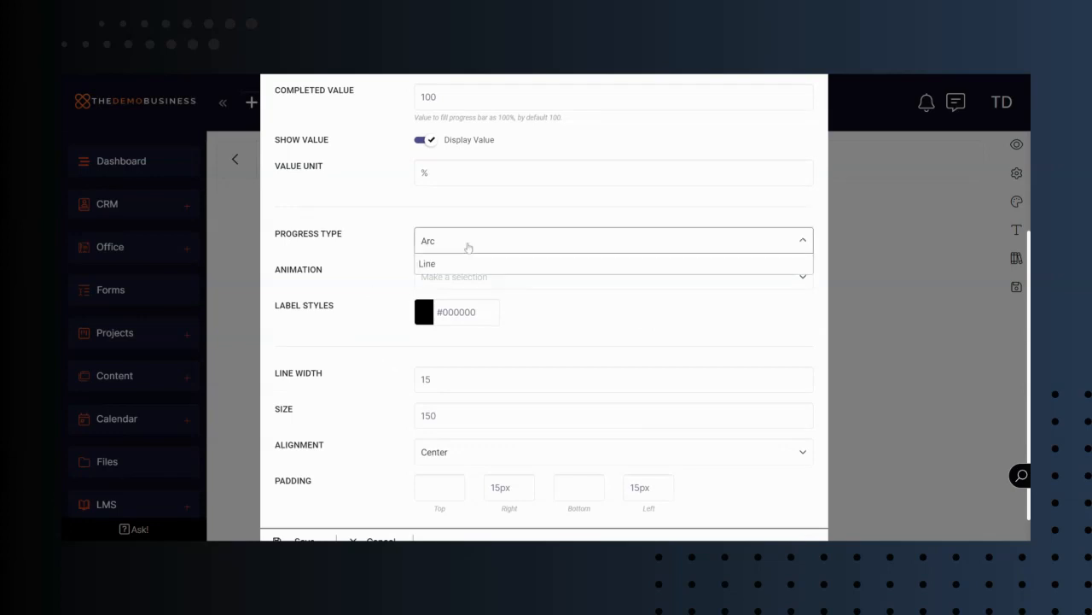
pyautogui.click(450, 265)
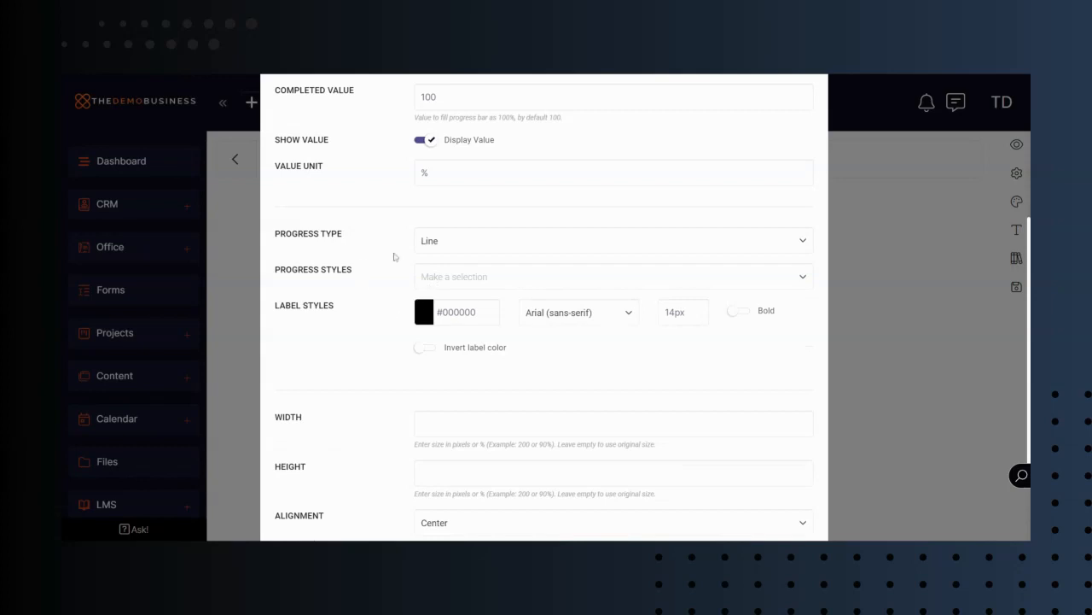
pyautogui.scroll(-2, 389, 303)
pyautogui.scroll(4, 405, 363)
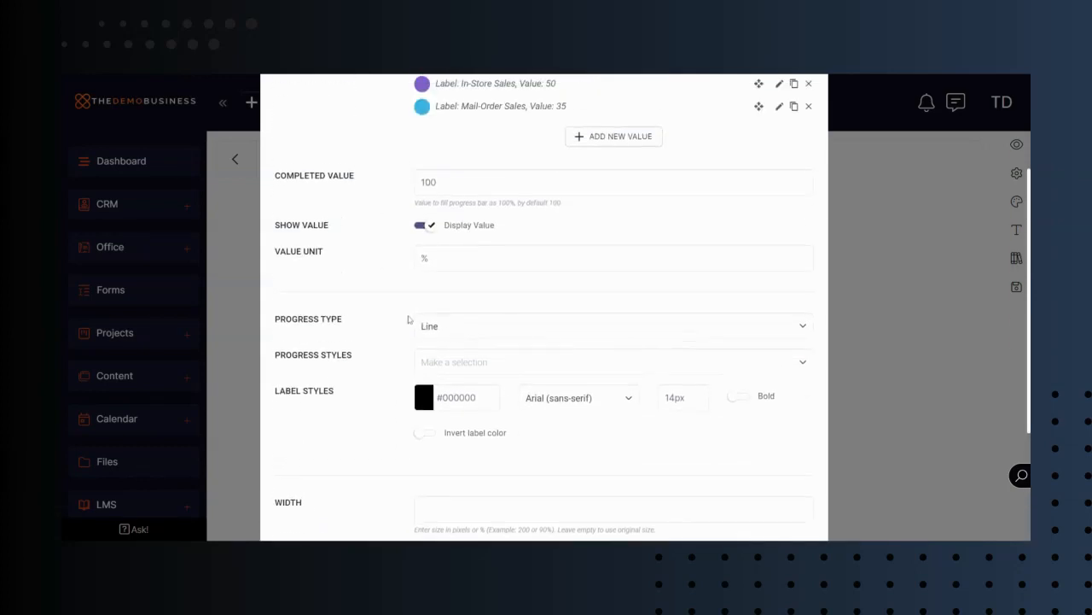
pyautogui.scroll(-2, 405, 322)
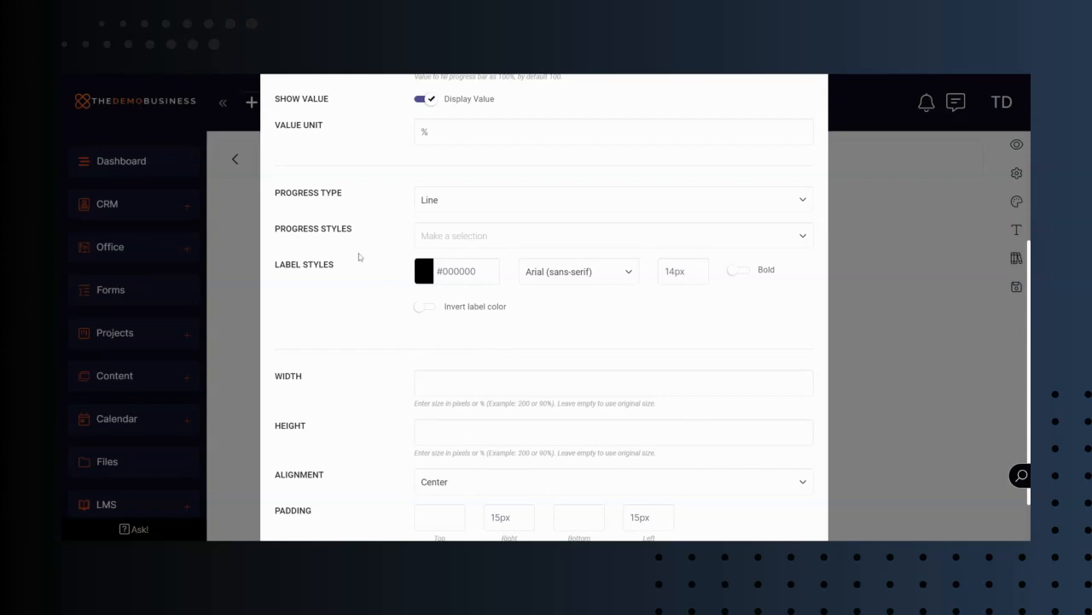
# - Apply the Light Stripes progress style with the stripes animation set to Left, and save the block
pyautogui.click(447, 237)
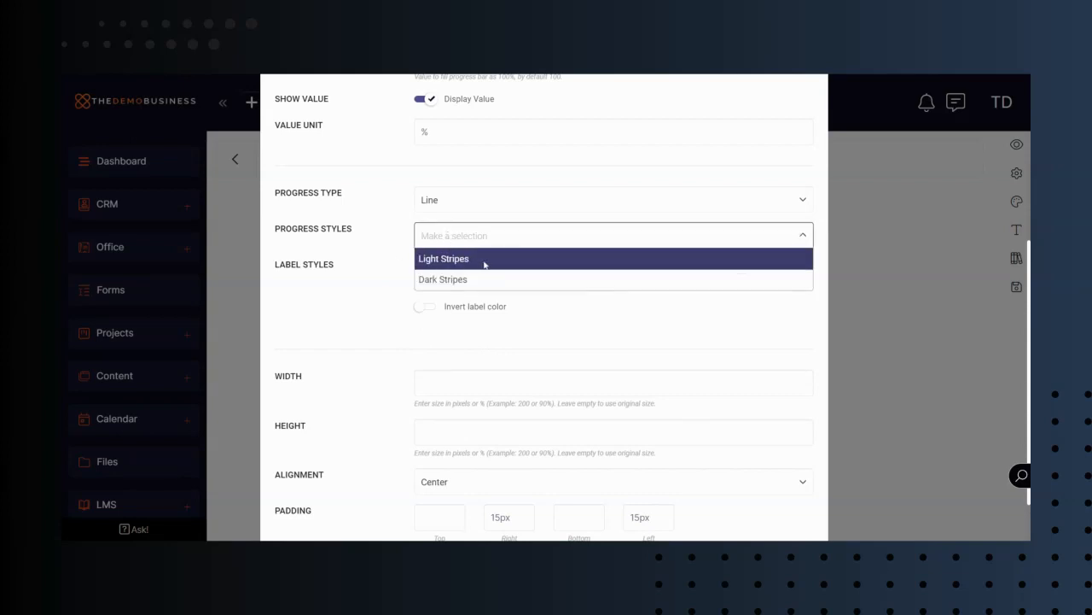
pyautogui.click(383, 281)
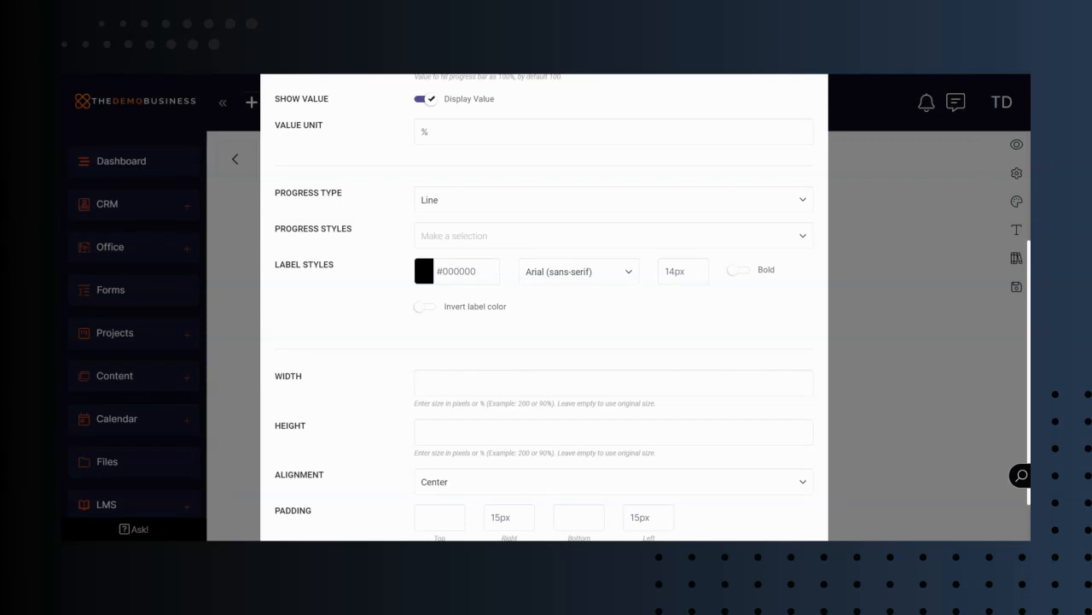
pyautogui.click(445, 239)
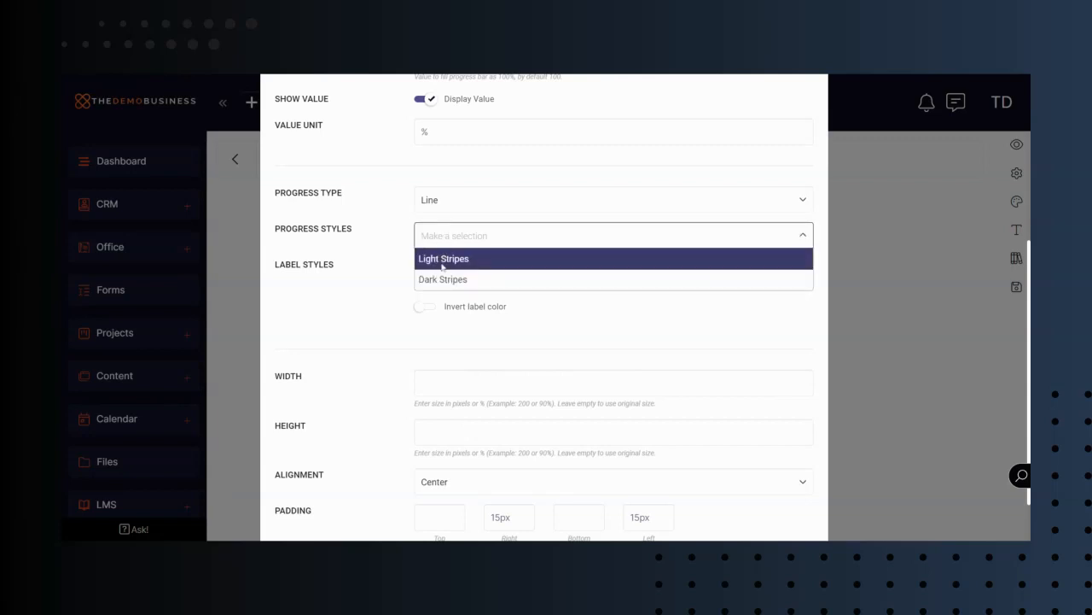
pyautogui.click(443, 258)
pyautogui.scroll(-1, 381, 233)
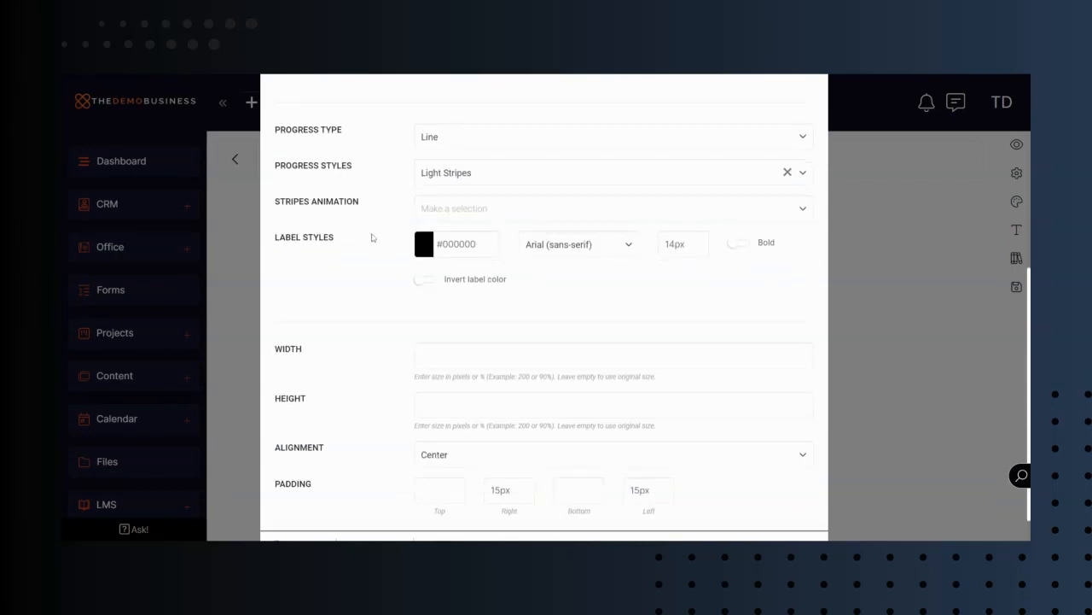
pyautogui.click(435, 209)
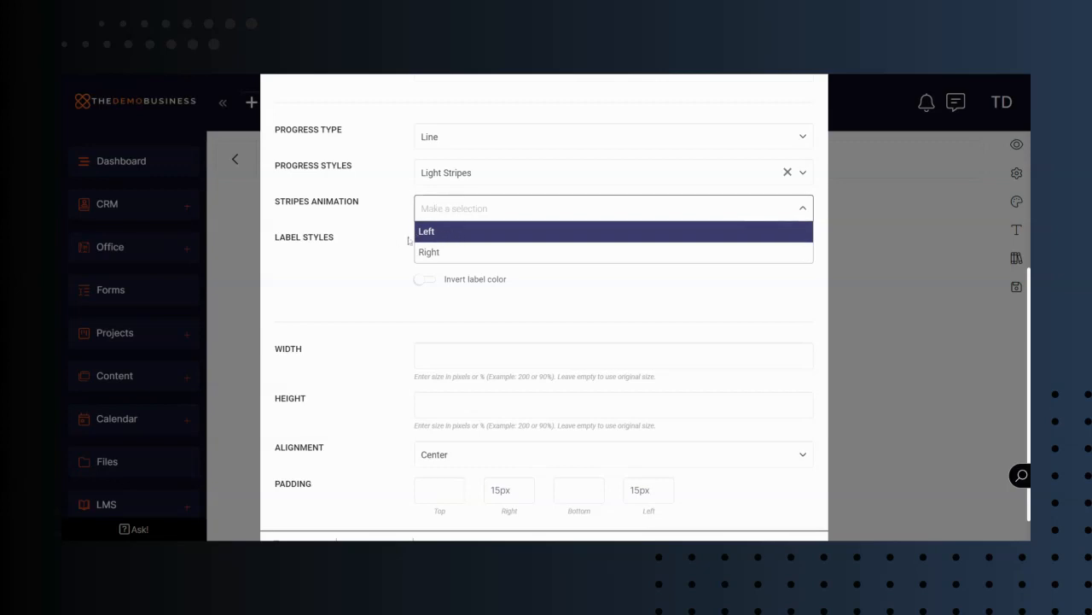
pyautogui.click(430, 235)
pyautogui.scroll(-1, 374, 262)
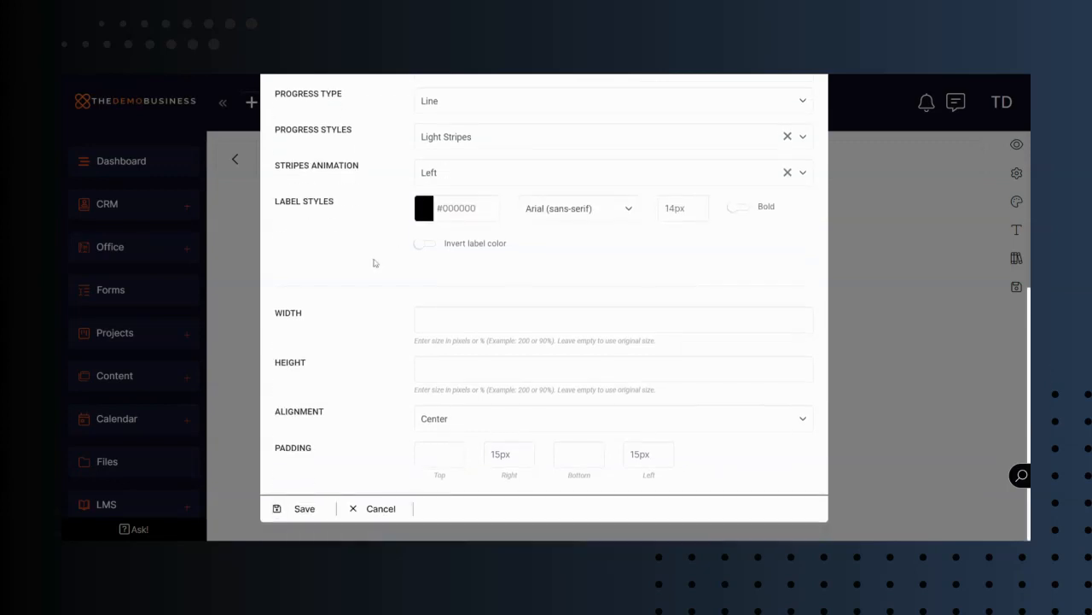
pyautogui.click(309, 512)
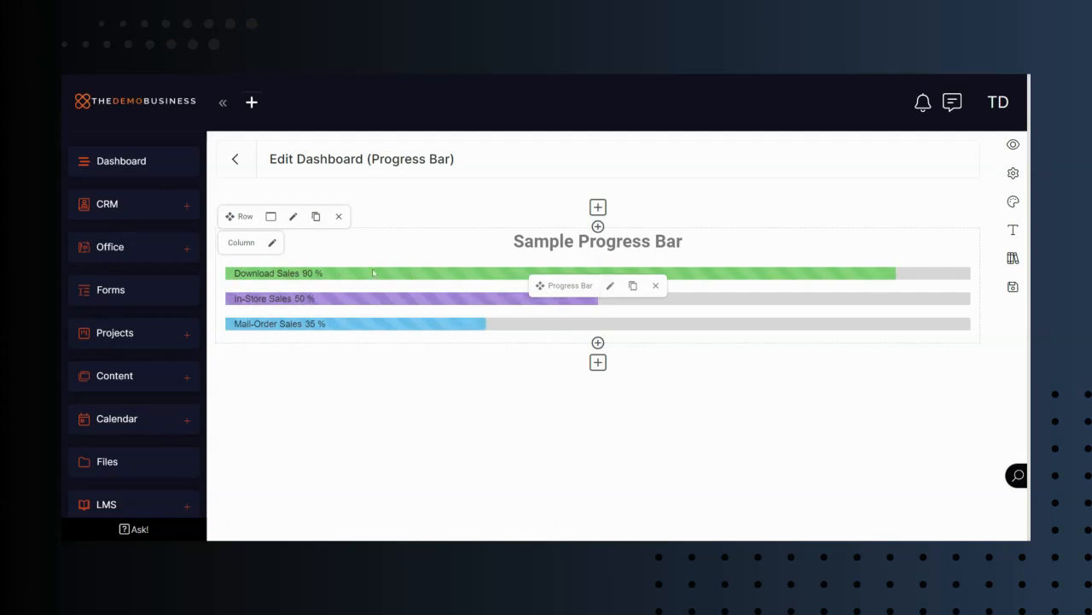
# - Reopen the progress bar's options, switch the style to Dark Stripes with the stripes animation set to Right, and save
pyautogui.click(608, 291)
pyautogui.scroll(-3, 402, 361)
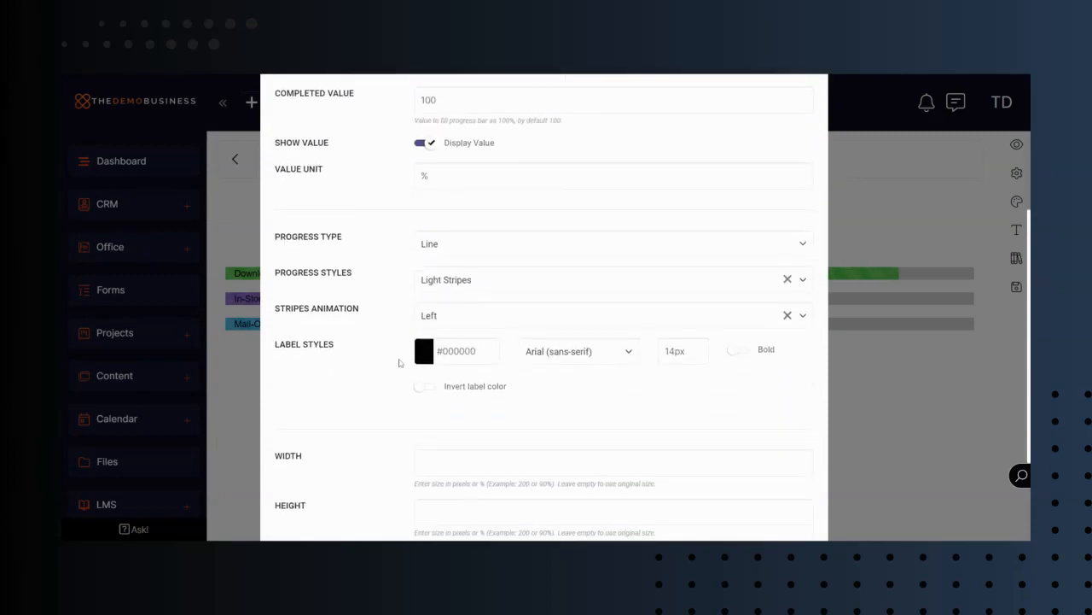
pyautogui.click(433, 277)
pyautogui.click(449, 302)
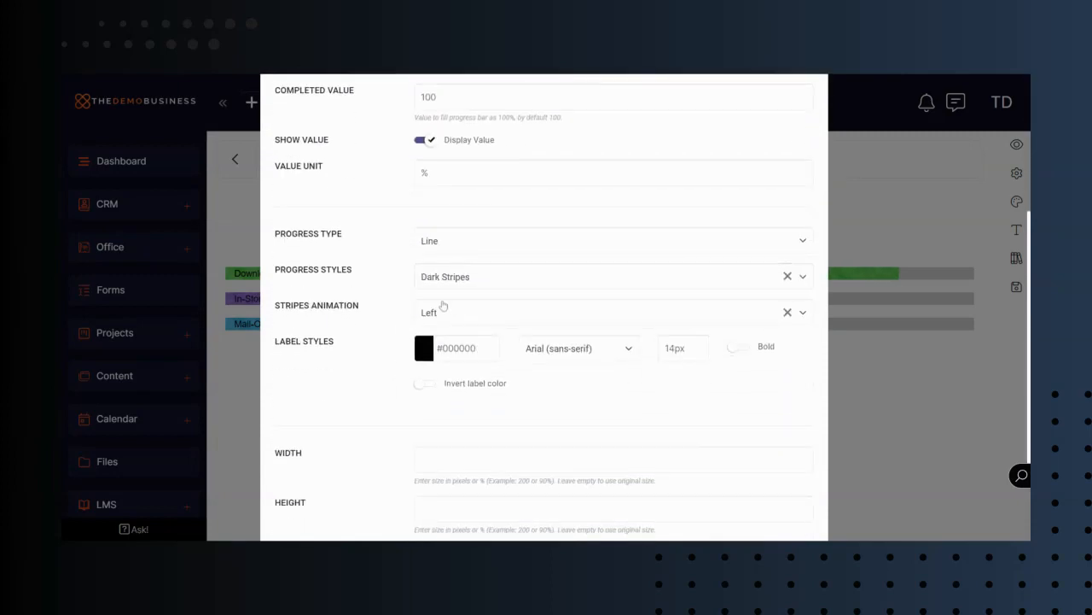
pyautogui.click(451, 315)
pyautogui.click(427, 334)
pyautogui.scroll(-3, 384, 316)
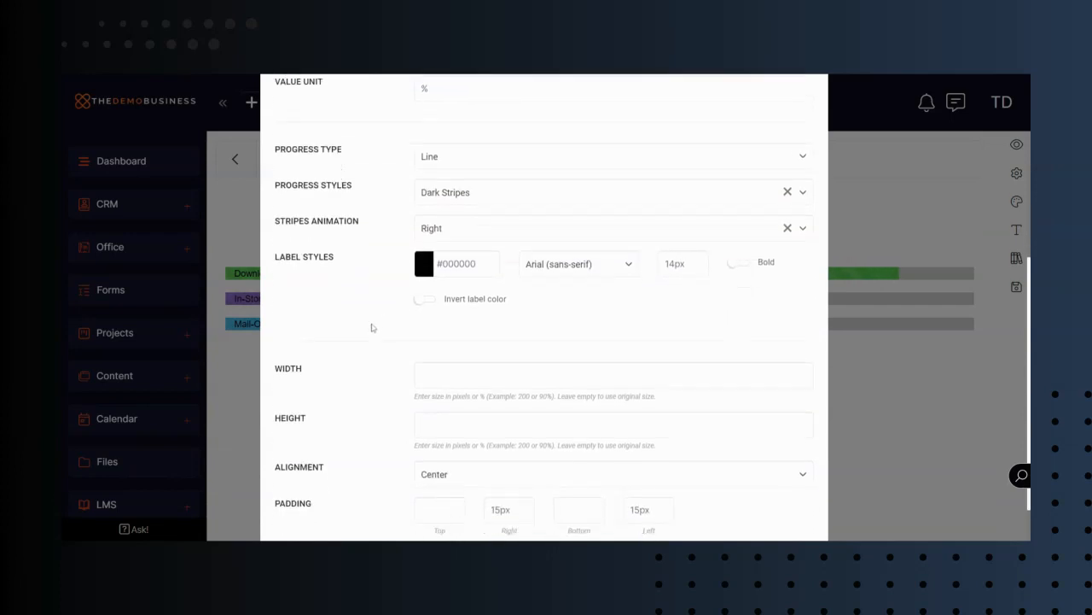
pyautogui.click(304, 508)
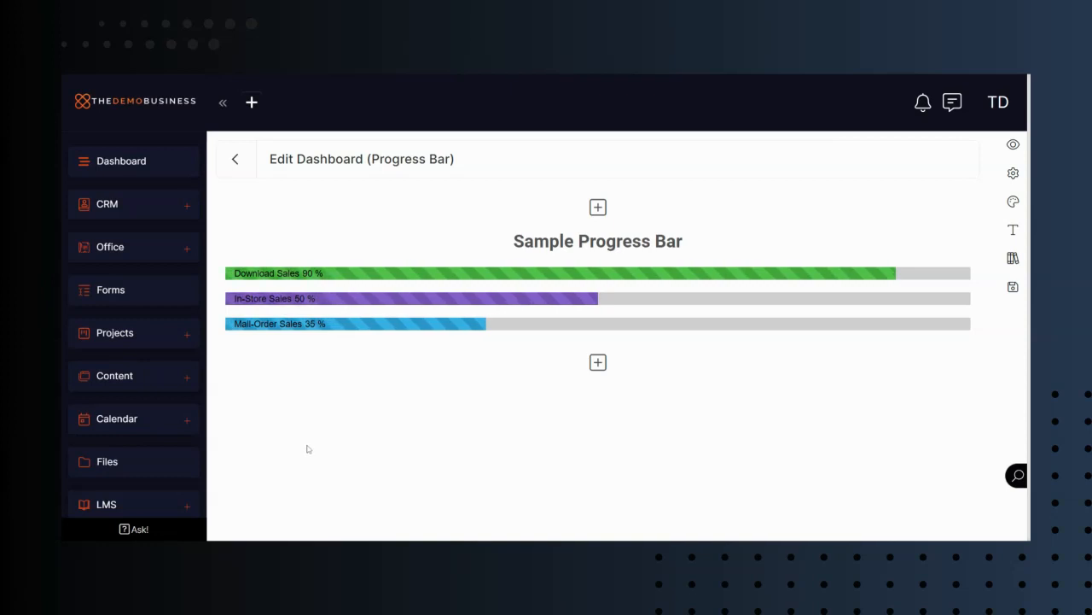
# - Reopen the progress bar's options and examine the label color, font and size settings along with width, height, alignment and padding
pyautogui.moveTo(361, 306)
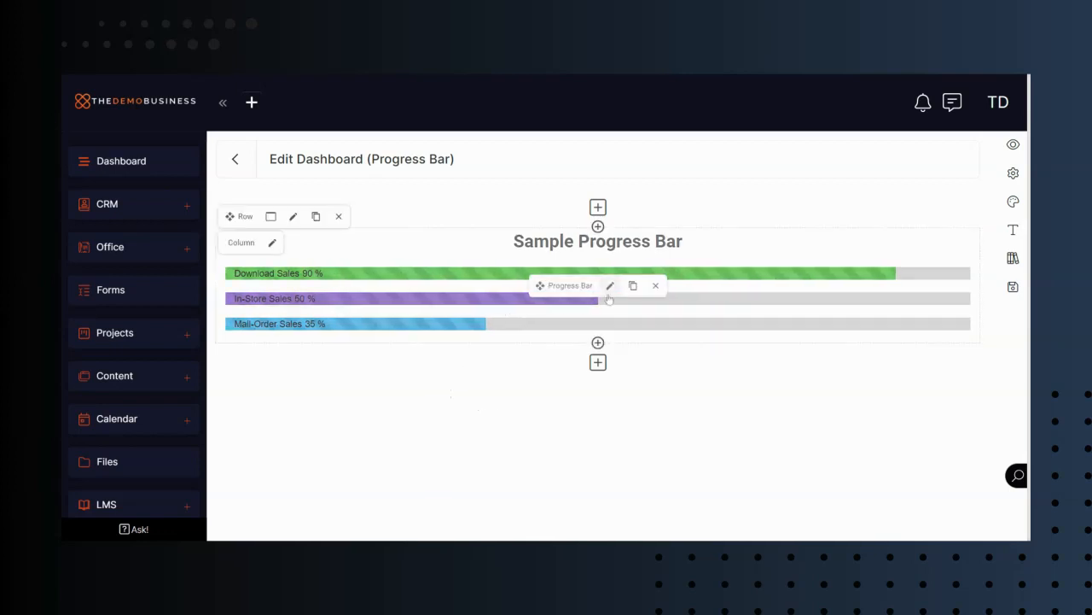
pyautogui.click(608, 286)
pyautogui.scroll(-2, 396, 342)
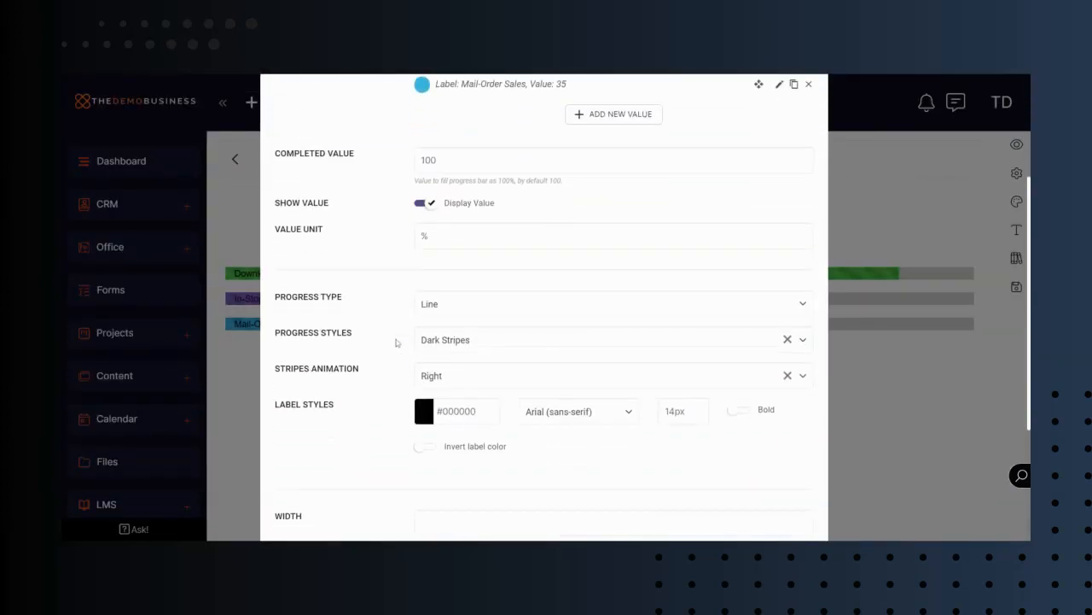
pyautogui.scroll(-1, 396, 342)
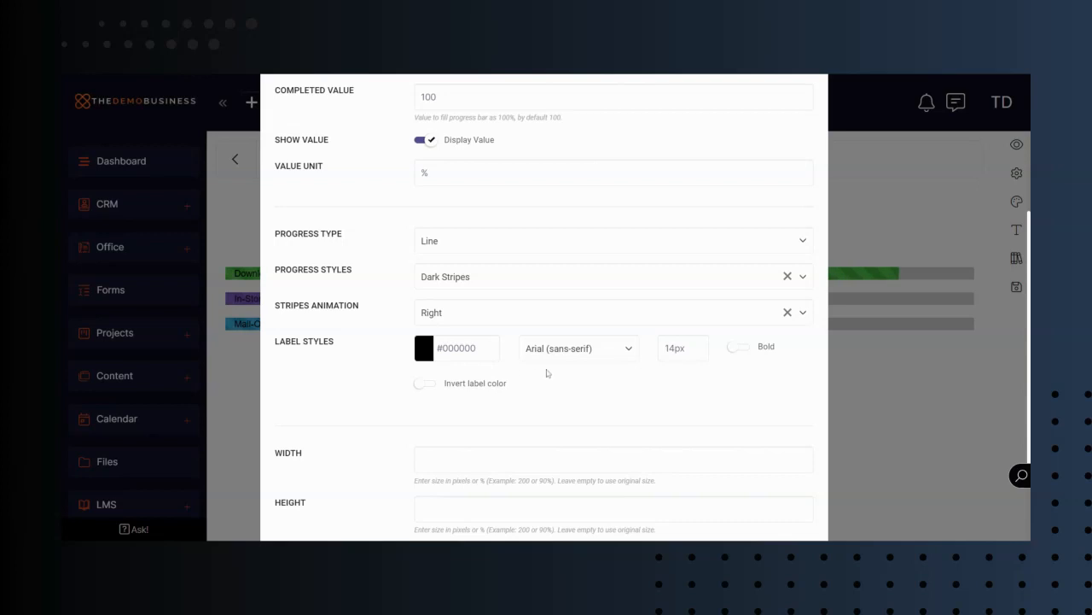
pyautogui.click(604, 347)
pyautogui.click(640, 360)
pyautogui.click(685, 348)
pyautogui.scroll(-2, 399, 378)
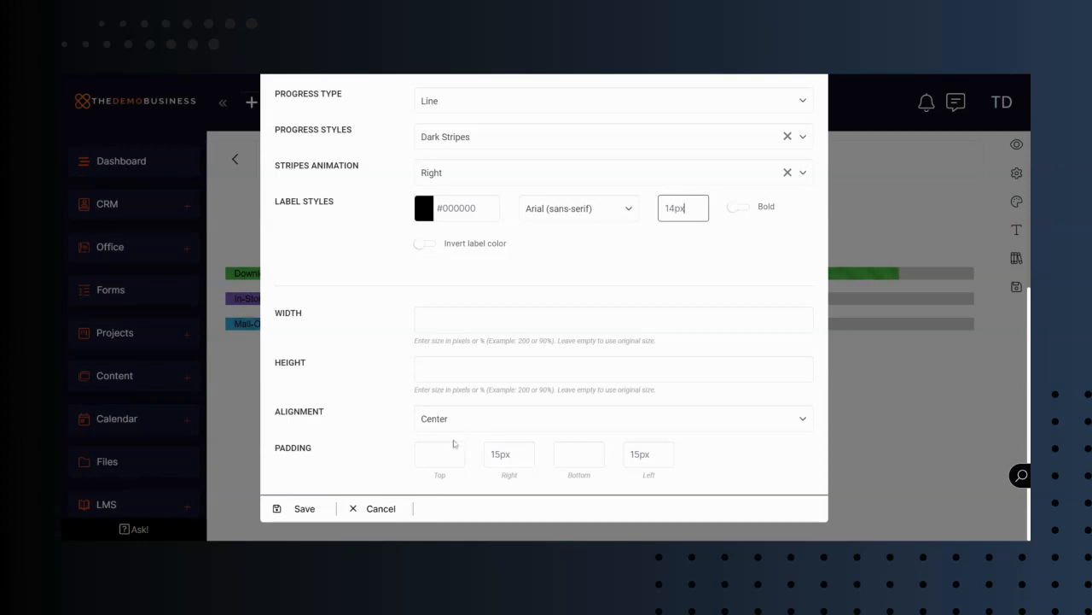
pyautogui.scroll(5, 454, 444)
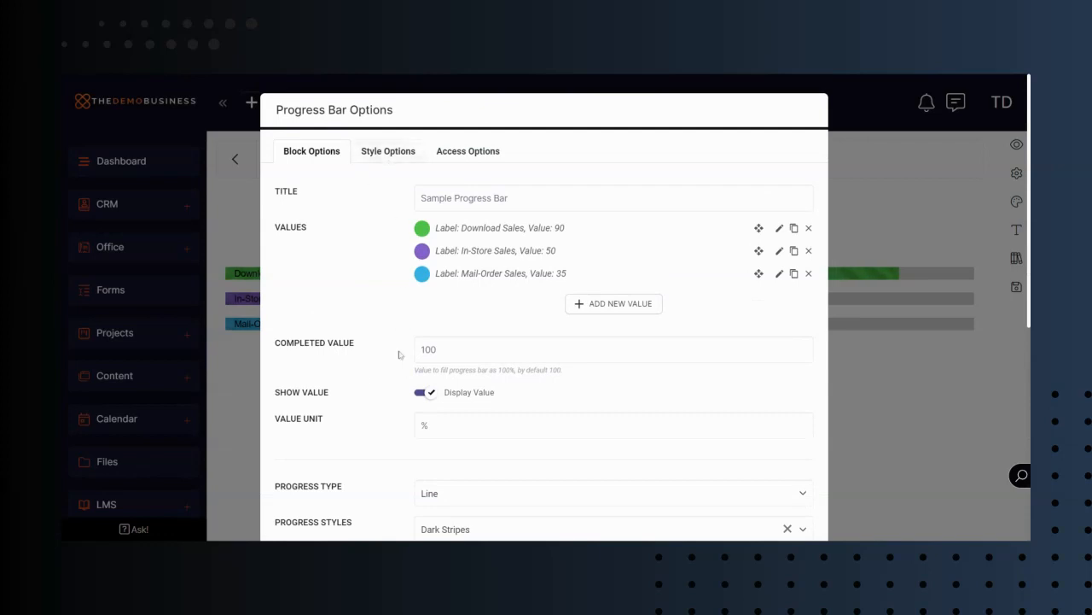
pyautogui.scroll(-5, 379, 411)
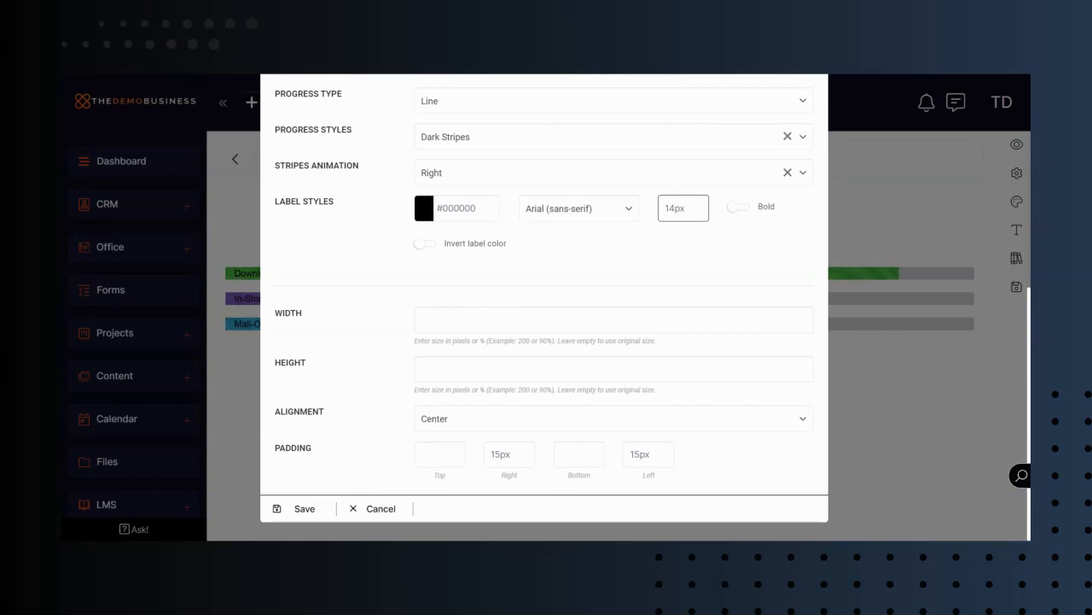
# - Set the progress bar's right and left padding to 50px each and save the block
pyautogui.moveTo(502, 454); pyautogui.dragTo(481, 459)
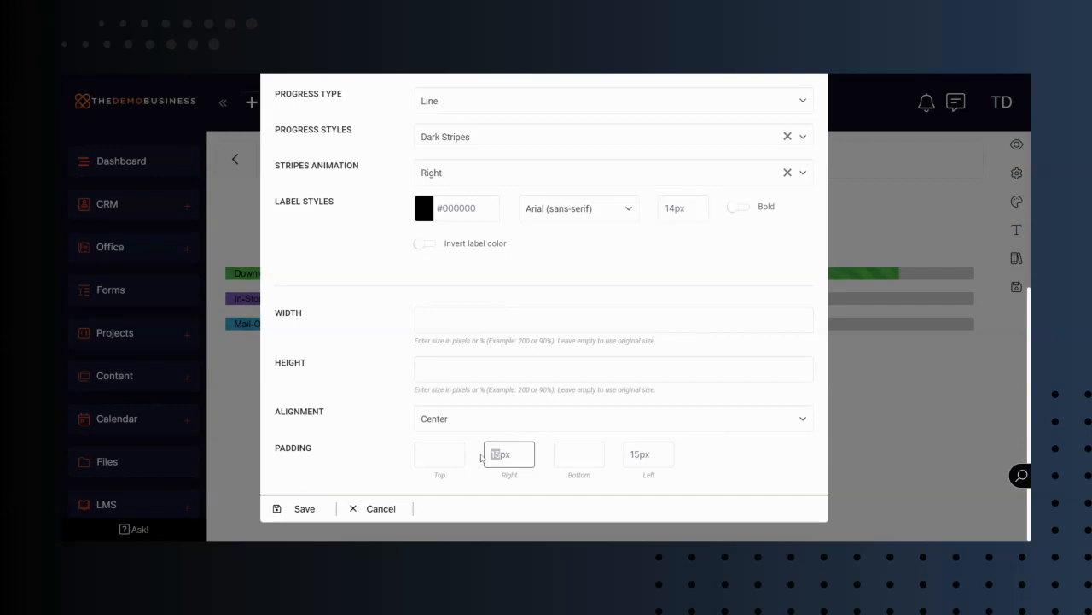
pyautogui.write('50')
pyautogui.moveTo(641, 454); pyautogui.dragTo(625, 454)
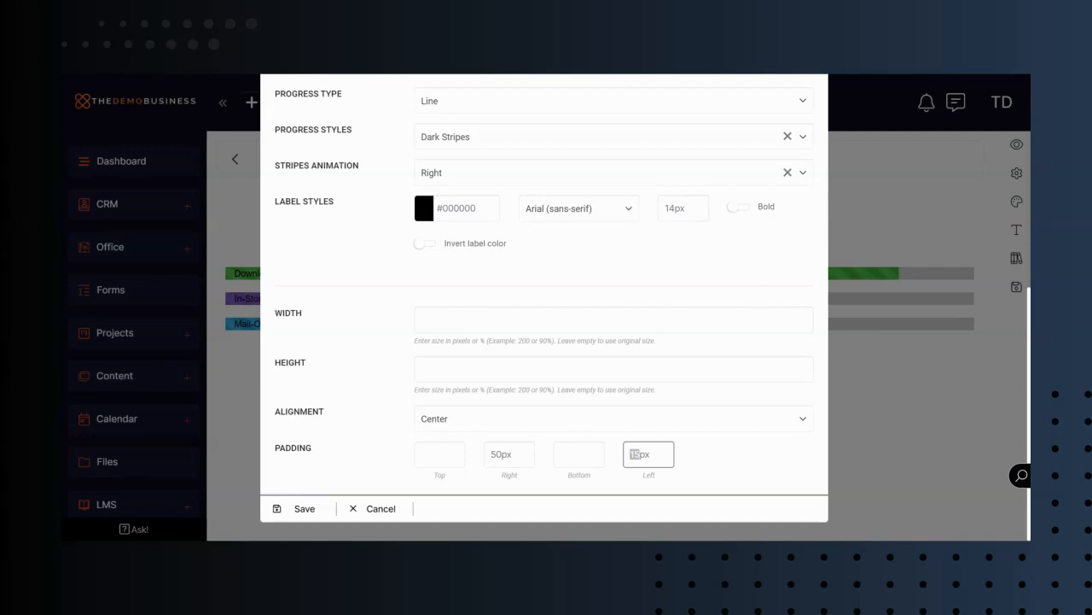
pyautogui.write('50')
pyautogui.click(305, 510)
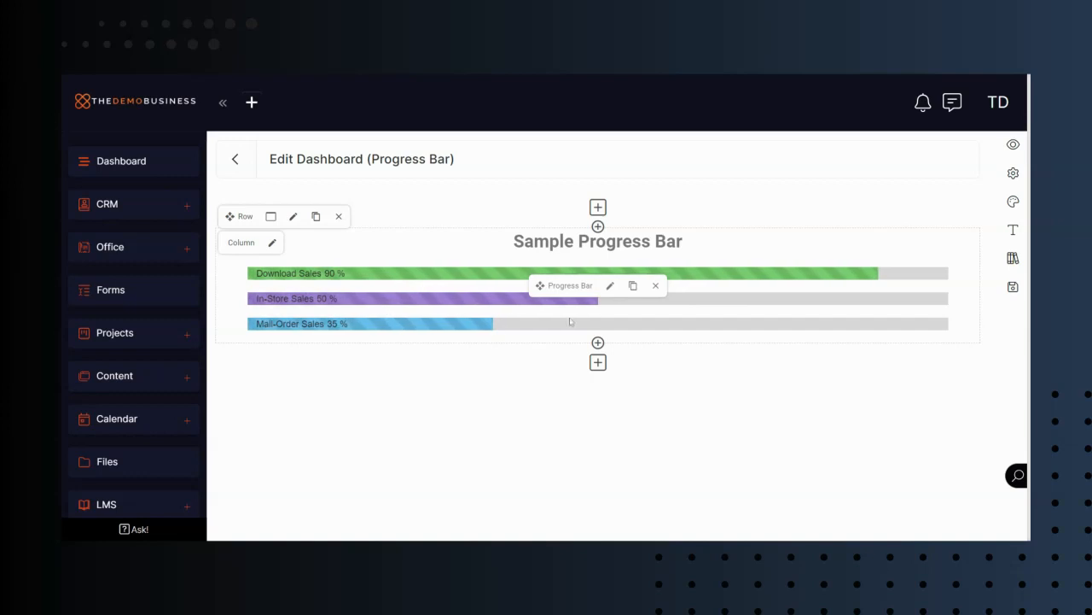
# - Reopen the progress bar's options, change the progress type to Arc, and save the block
pyautogui.click(609, 286)
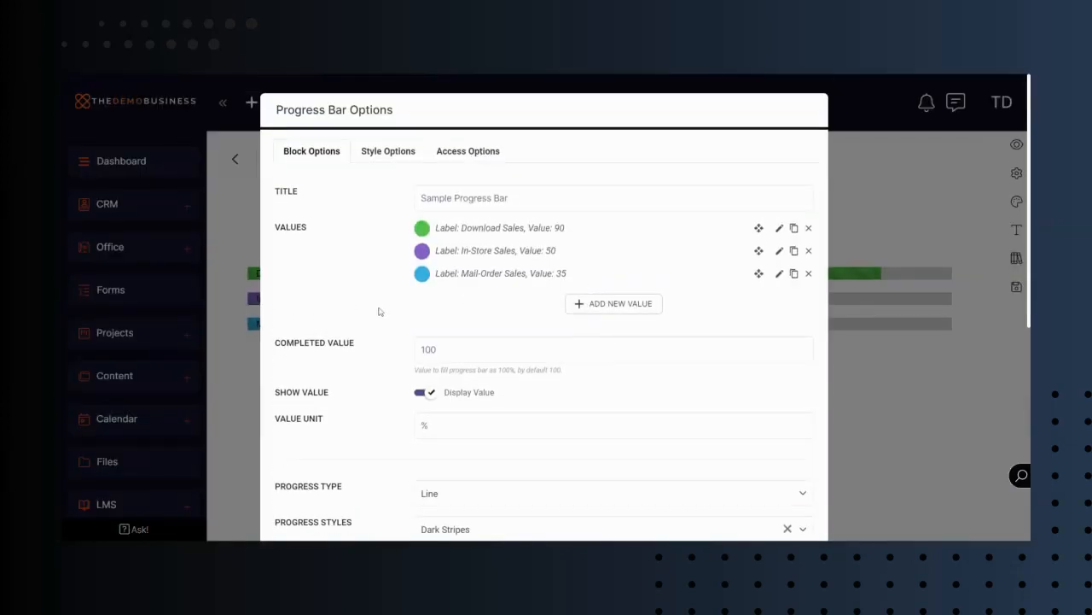
pyautogui.scroll(-3, 378, 315)
pyautogui.scroll(3, 378, 316)
pyautogui.click(390, 154)
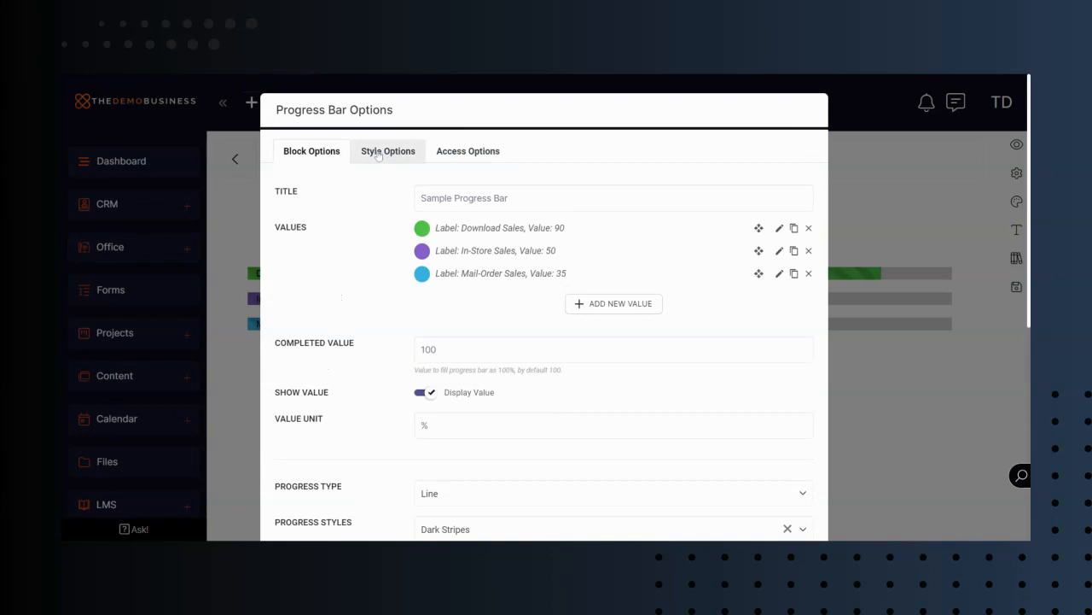
pyautogui.click(312, 155)
pyautogui.scroll(-3, 376, 302)
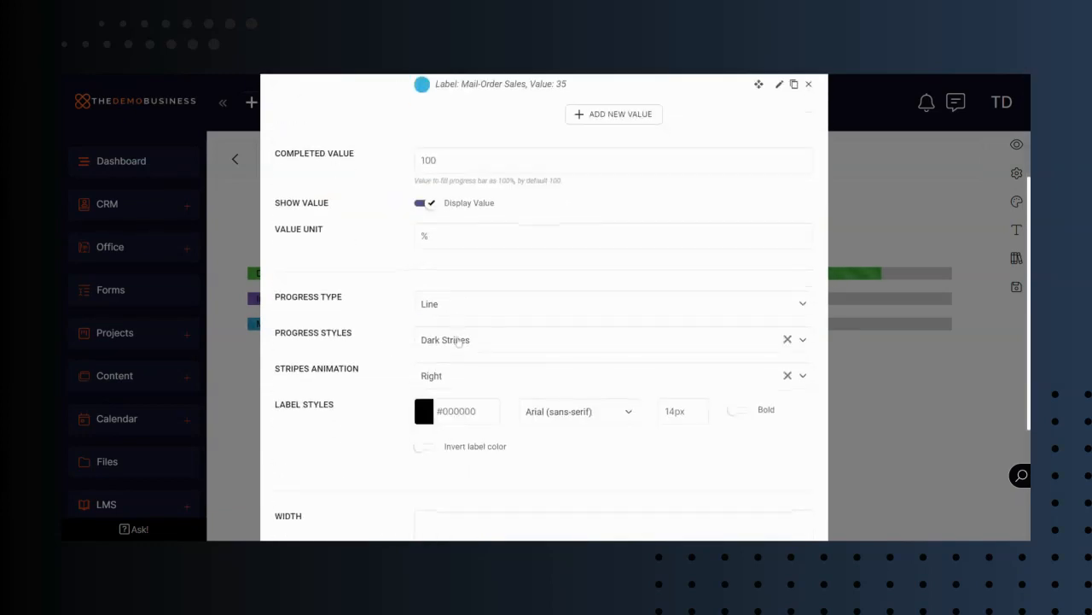
pyautogui.click(459, 306)
pyautogui.click(448, 326)
pyautogui.scroll(-2, 376, 332)
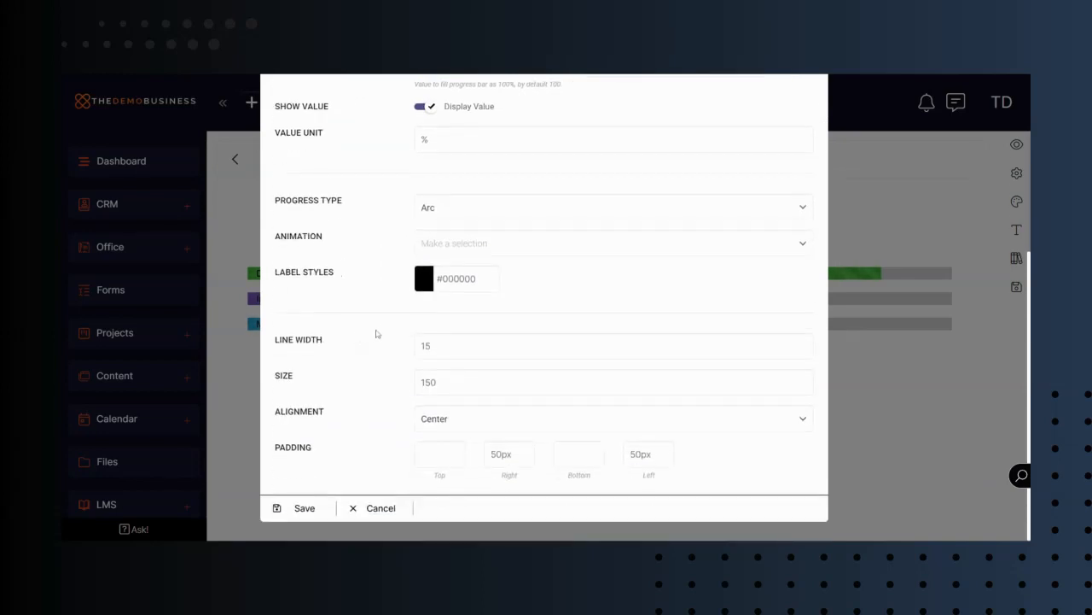
pyautogui.scroll(4, 380, 331)
pyautogui.scroll(-5, 384, 329)
pyautogui.click(304, 507)
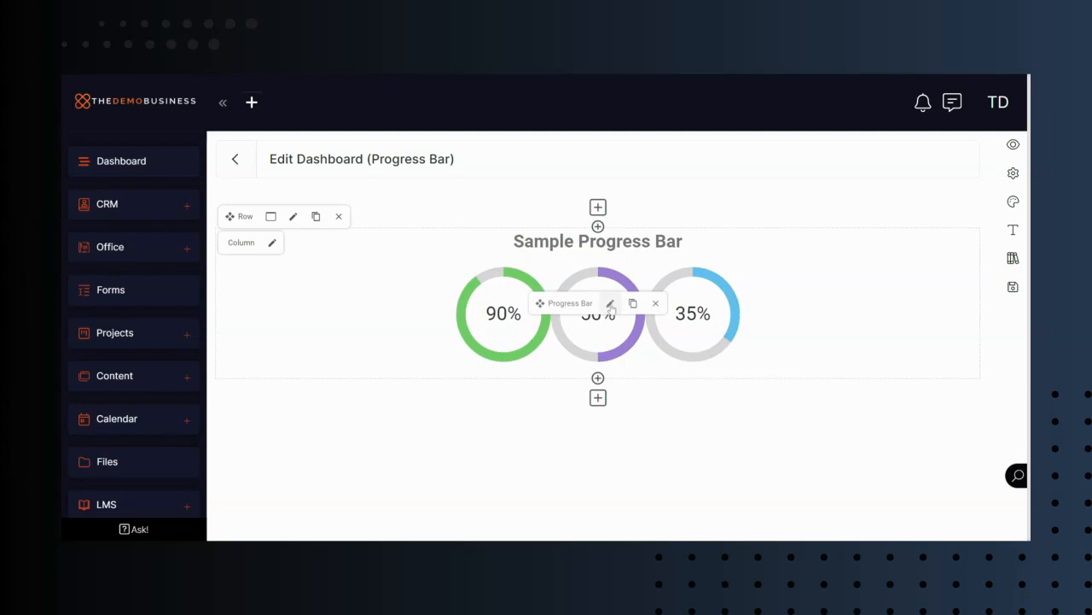
# - Review the progress bar's Style Options for margin, border, padding and colors, and save the block
pyautogui.click(611, 305)
pyautogui.click(384, 155)
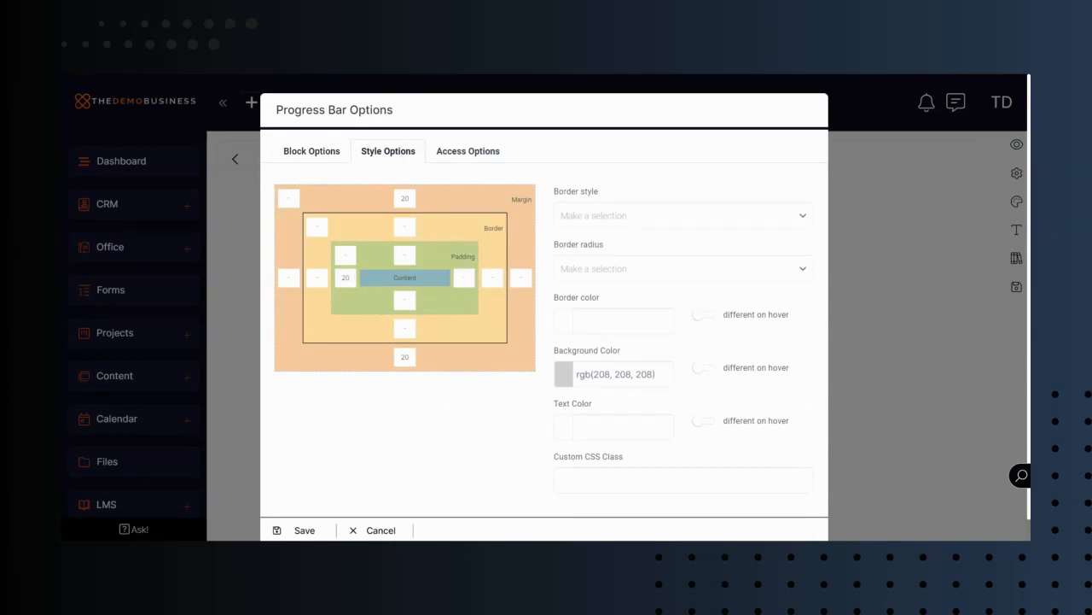
pyautogui.click(307, 529)
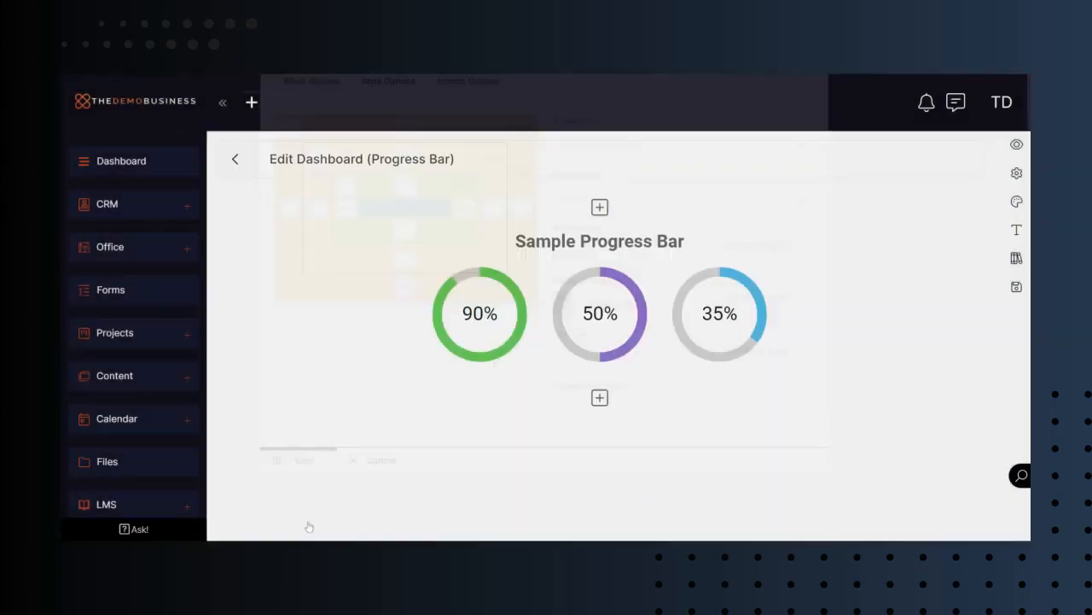
pyautogui.moveTo(480, 312)
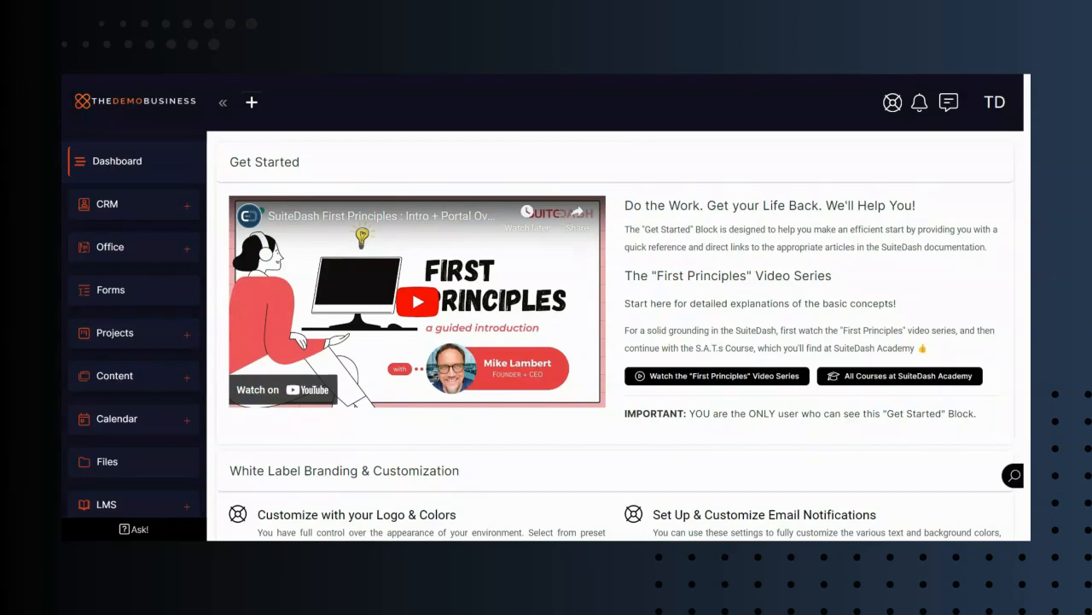
# - Go to the Custom Fields management page and review the "Sample Project | Onboarding Value" field's usage and type, leaving it unchanged
pyautogui.click(1007, 102)
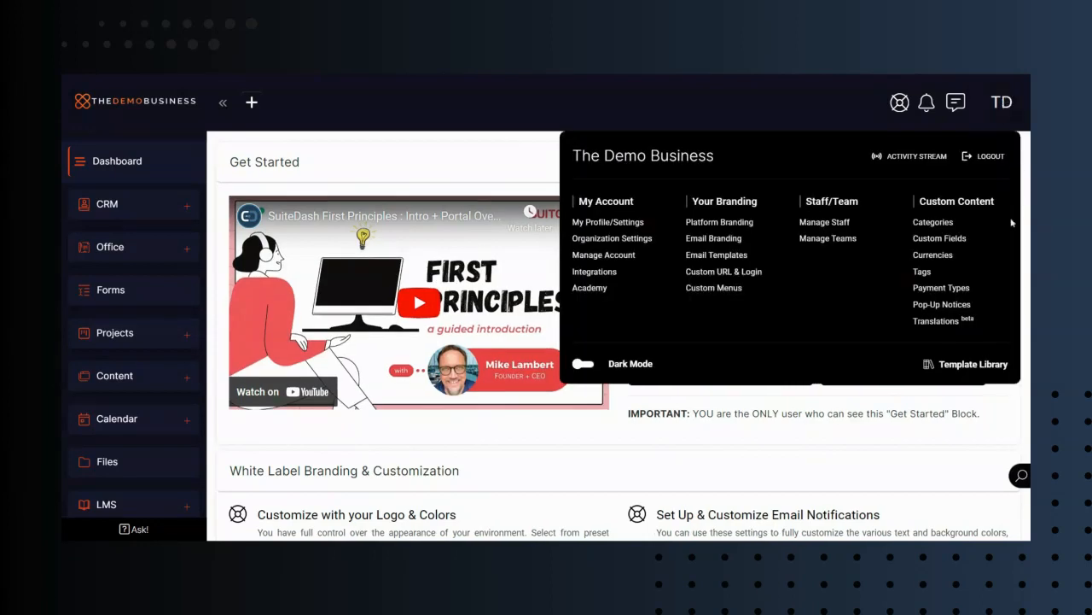
pyautogui.click(940, 245)
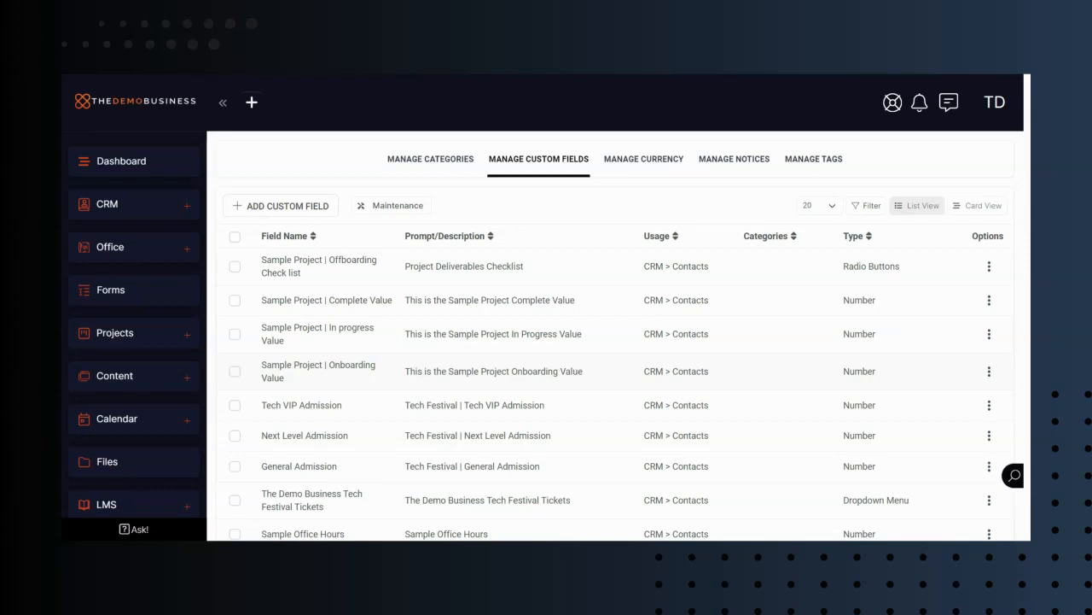
pyautogui.click(347, 372)
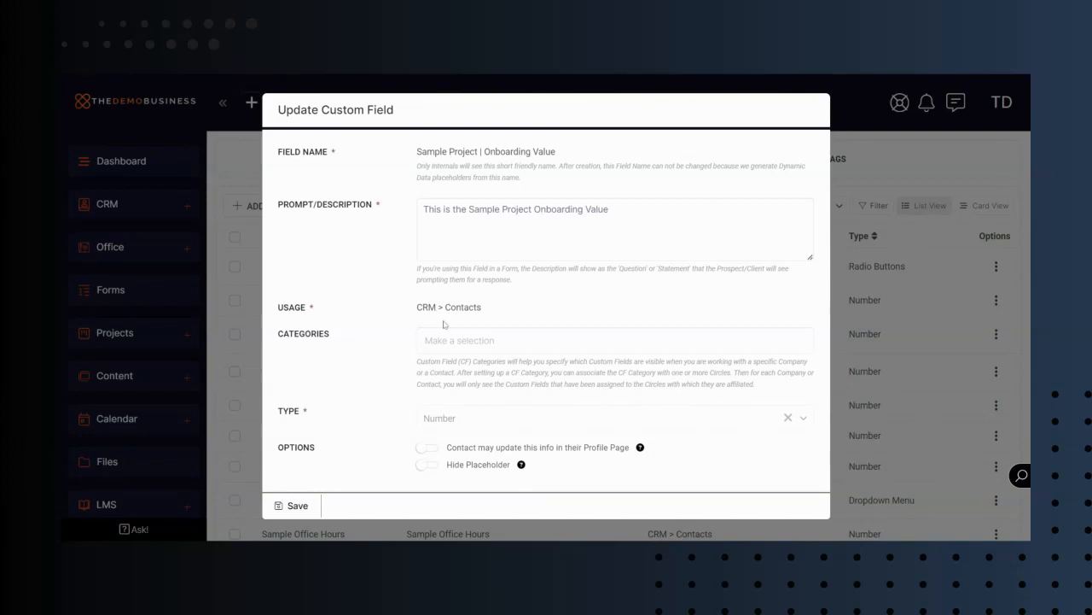
pyautogui.click(810, 112)
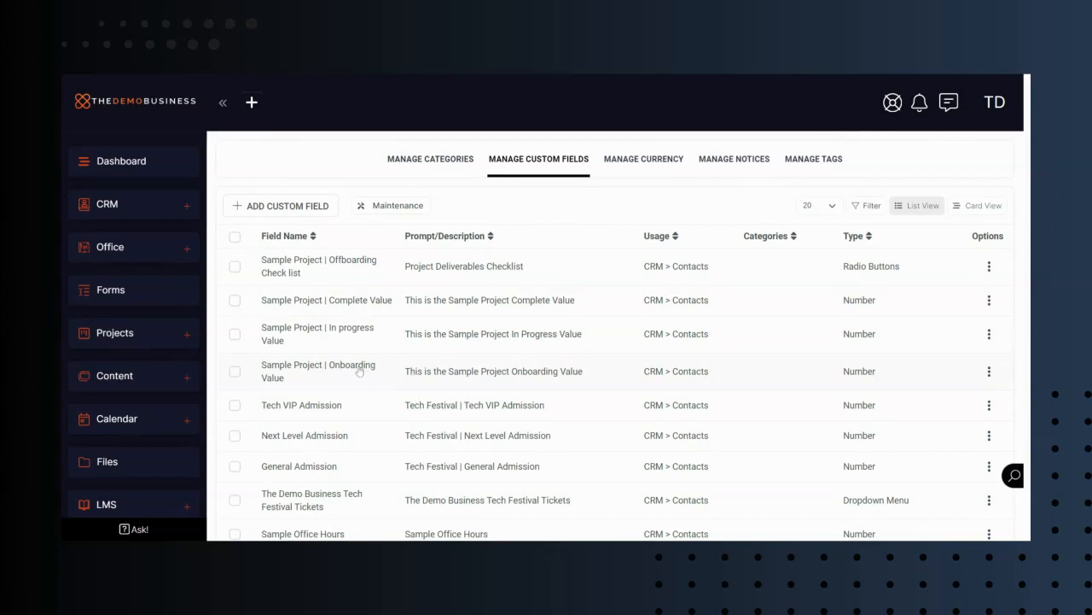
# - Start a new custom field, examine its Usage and Type choices, pick Number as the type, and close the form without adding it
pyautogui.click(290, 207)
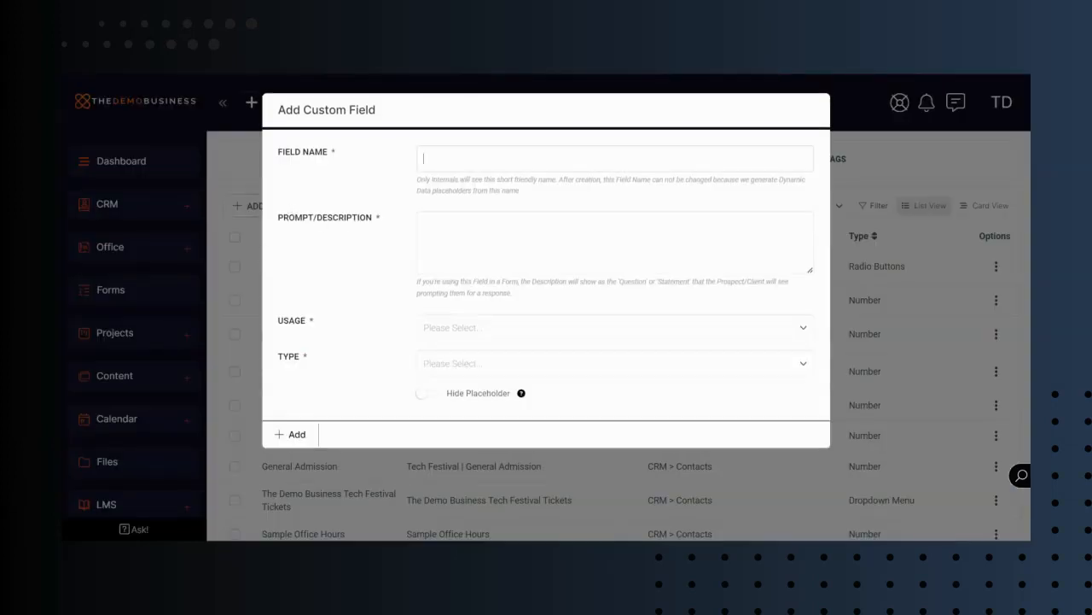
pyautogui.click(513, 235)
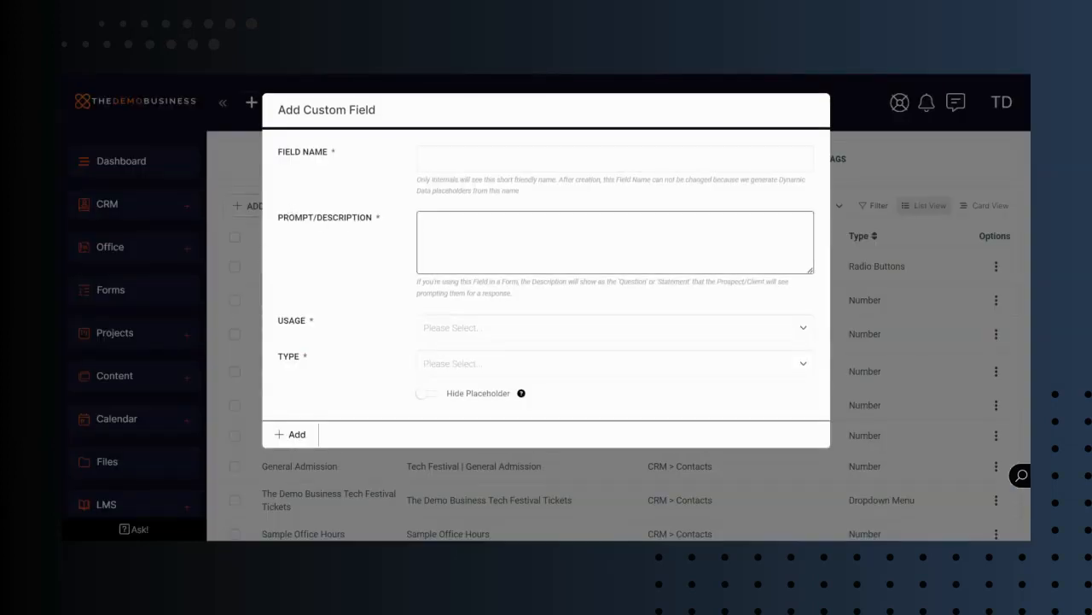
pyautogui.click(456, 333)
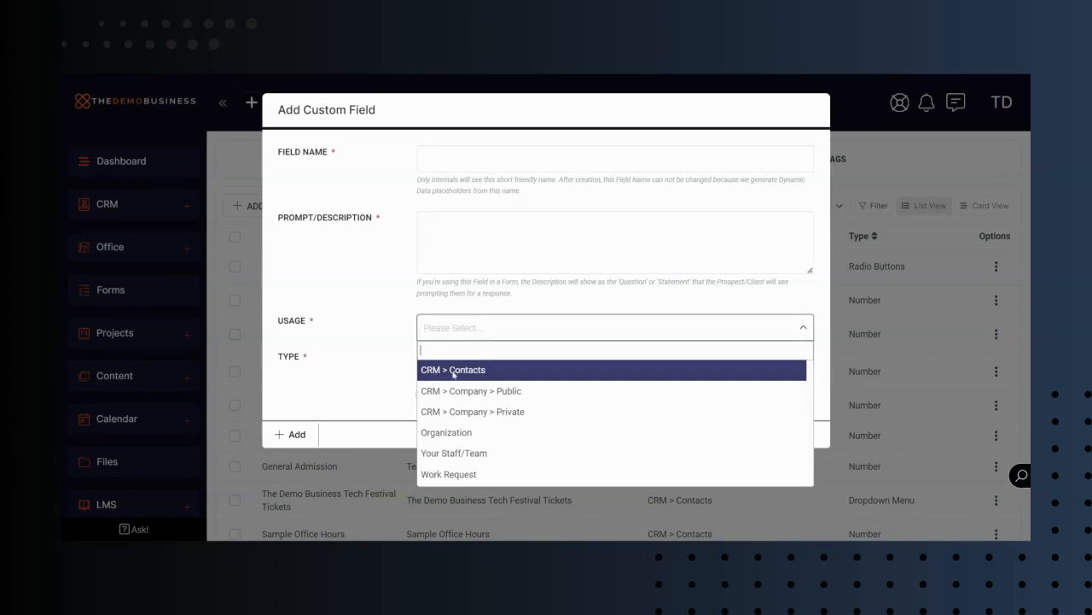
pyautogui.click(319, 334)
pyautogui.click(460, 369)
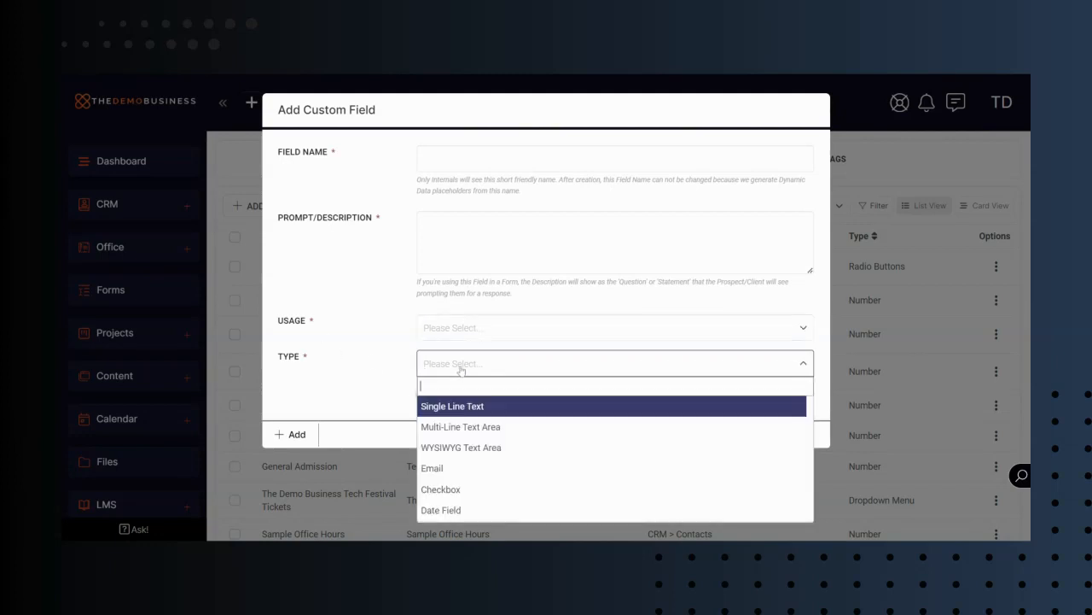
pyautogui.scroll(-3, 497, 434)
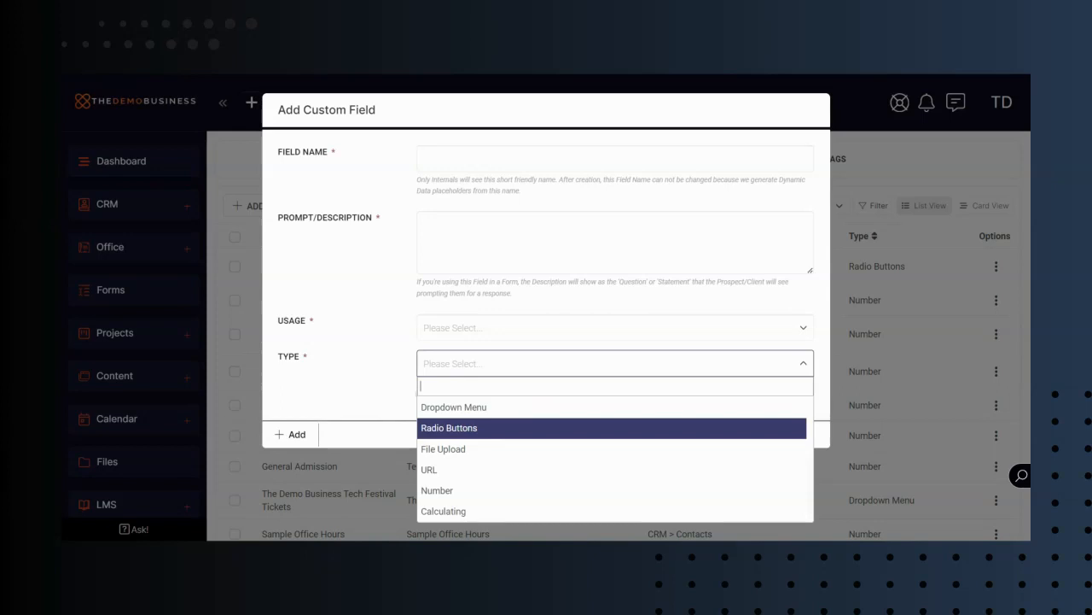
pyautogui.click(453, 490)
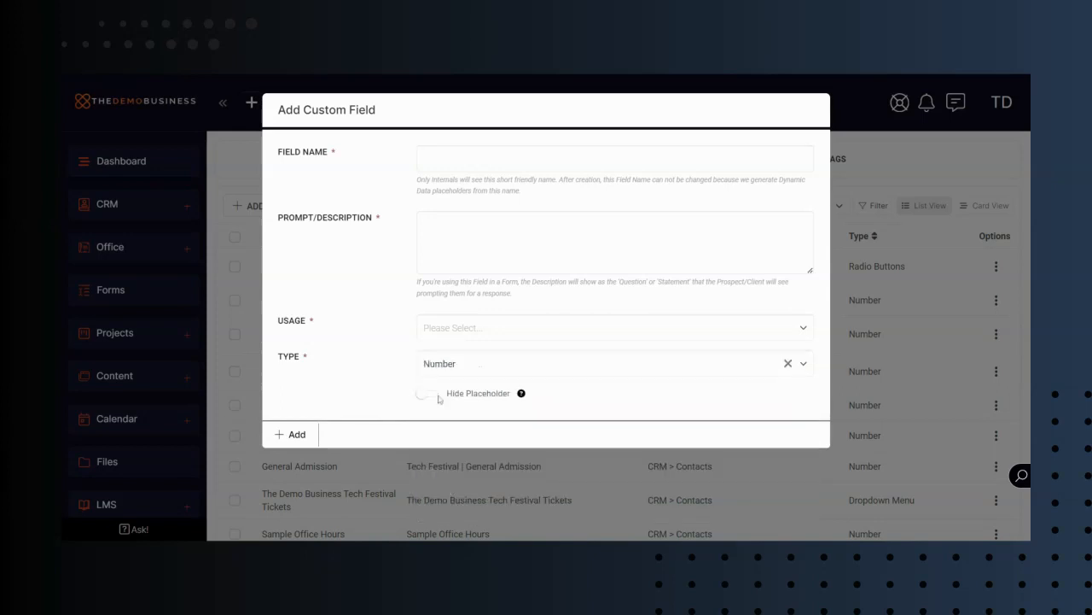
pyautogui.click(810, 110)
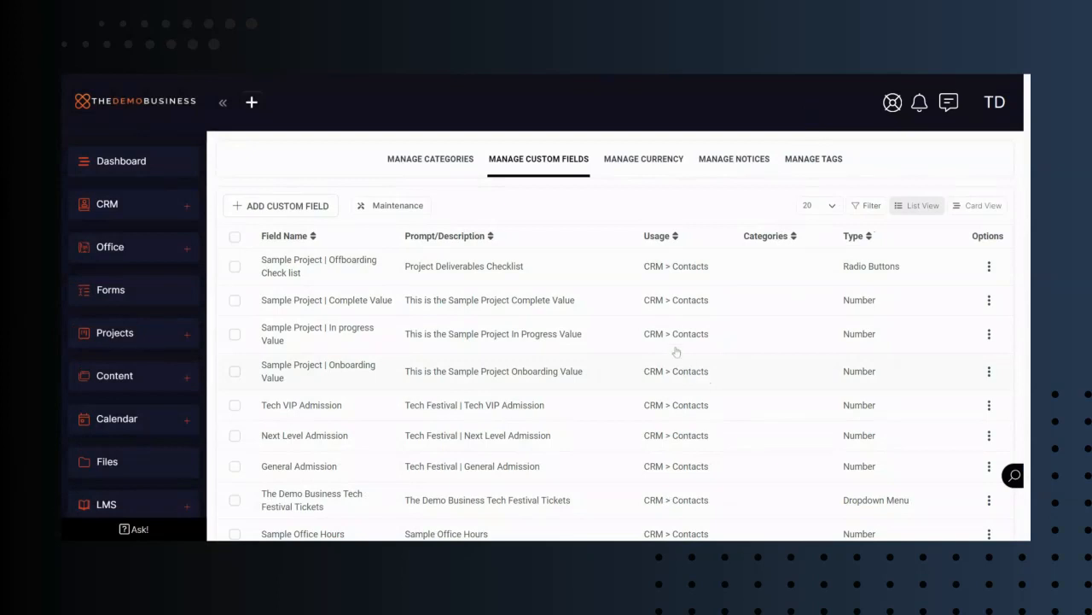
# - Open the CRM Circles list and review the Sample Project circles for the onboarding, in-progress, offboarding and complete stages
pyautogui.click(122, 207)
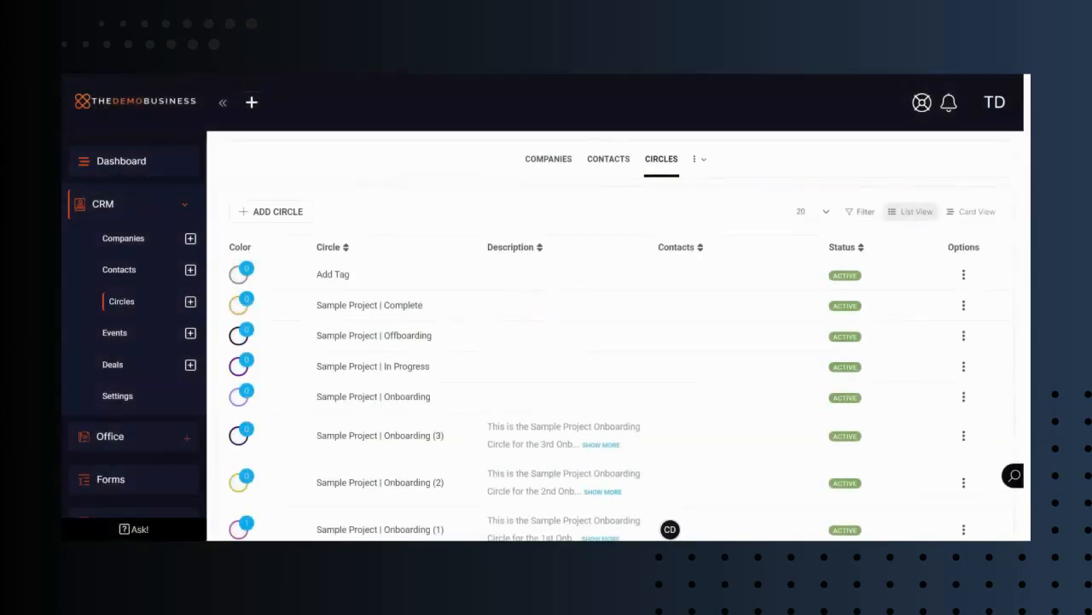
pyautogui.scroll(-3, 440, 278)
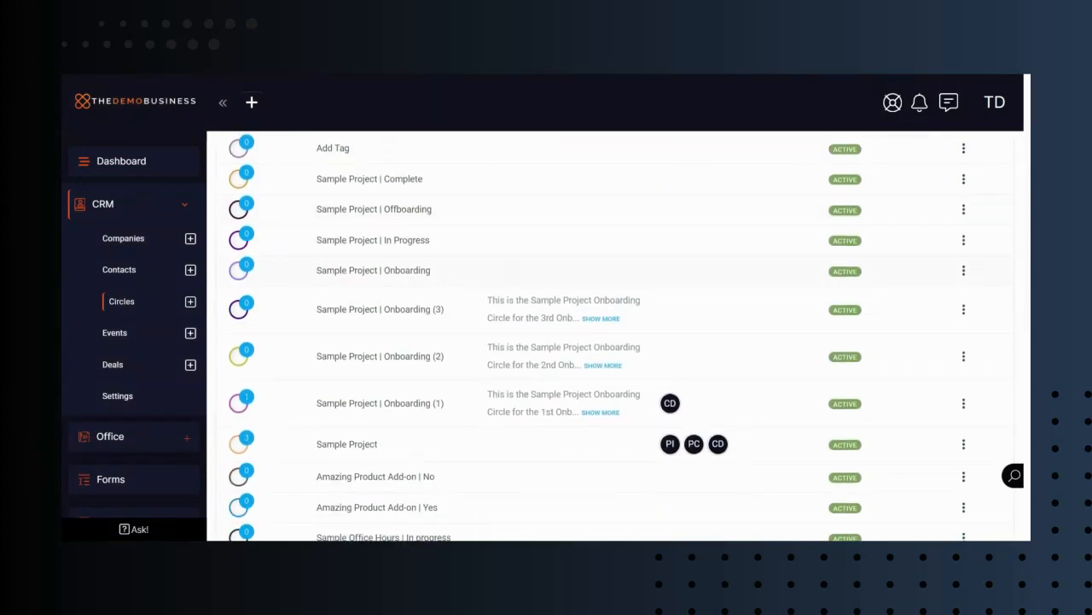
pyautogui.scroll(-1, 416, 357)
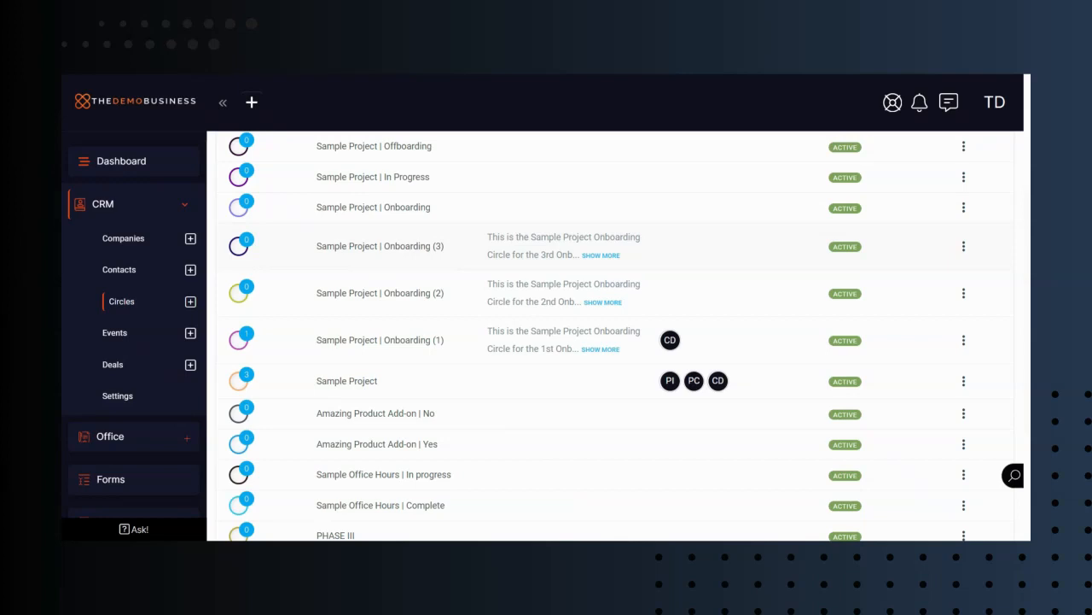
# - Open the Automations auto-templates list and locate the "ADD CIRCLE Sample Project" onboarding templates
pyautogui.scroll(-3, 141, 357)
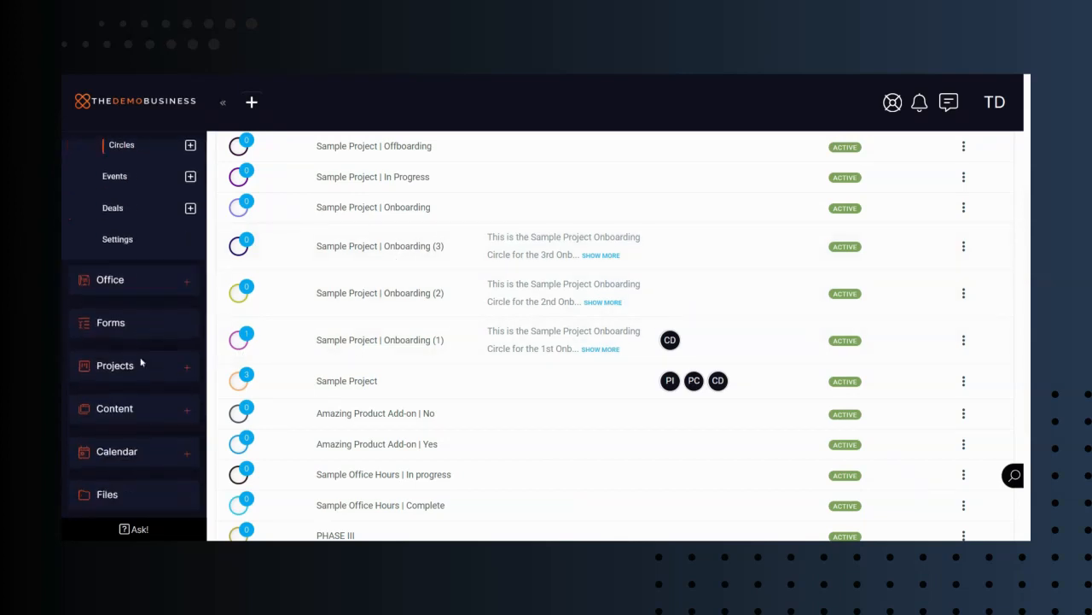
pyautogui.scroll(-6, 141, 362)
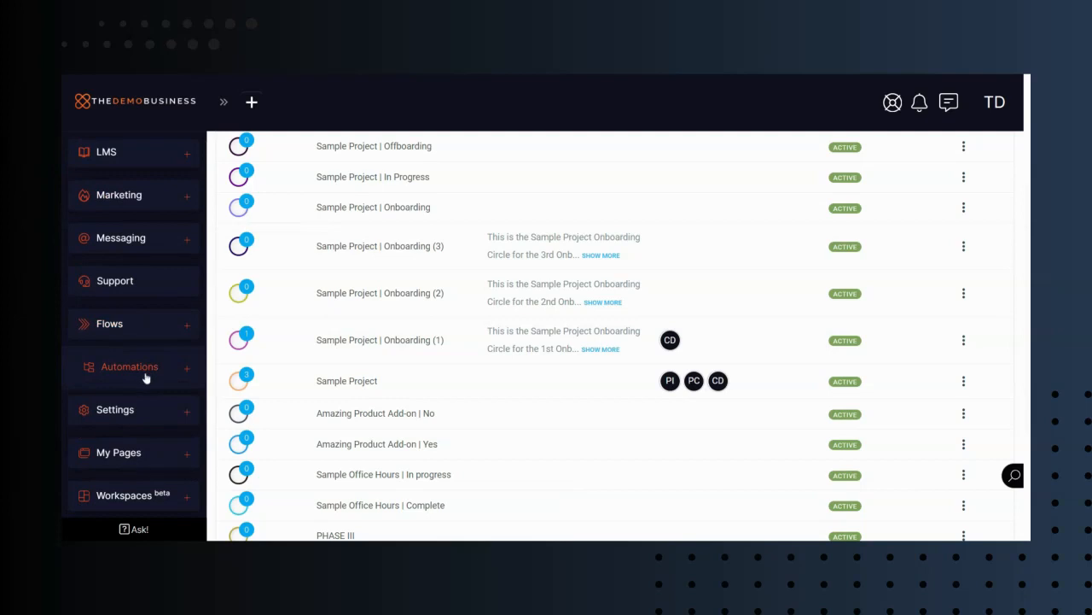
pyautogui.click(143, 374)
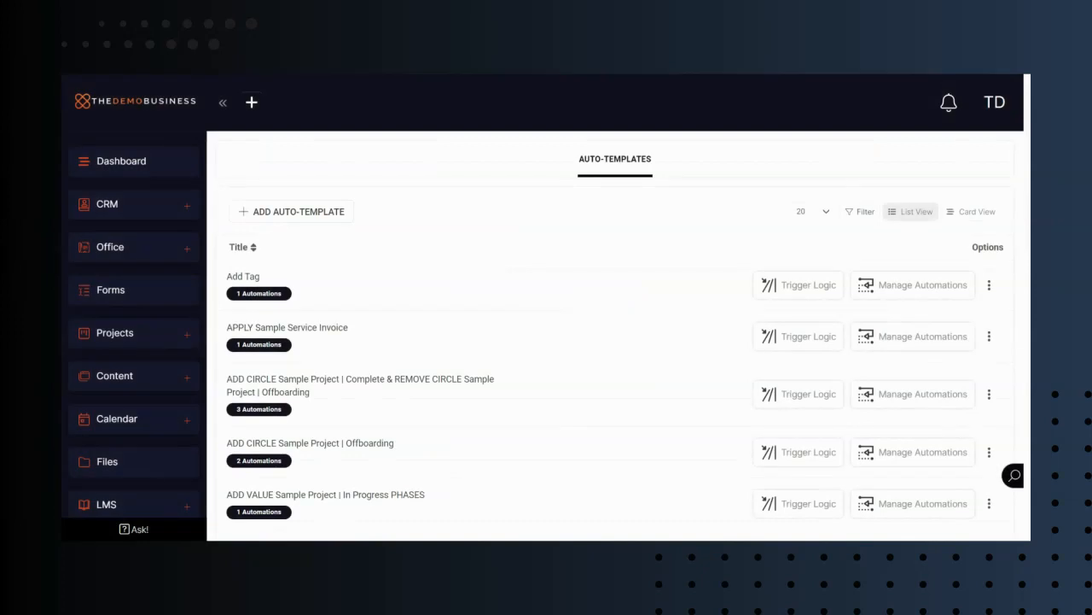
pyautogui.scroll(-1, 375, 335)
pyautogui.scroll(-5, 378, 333)
pyautogui.scroll(1, 365, 337)
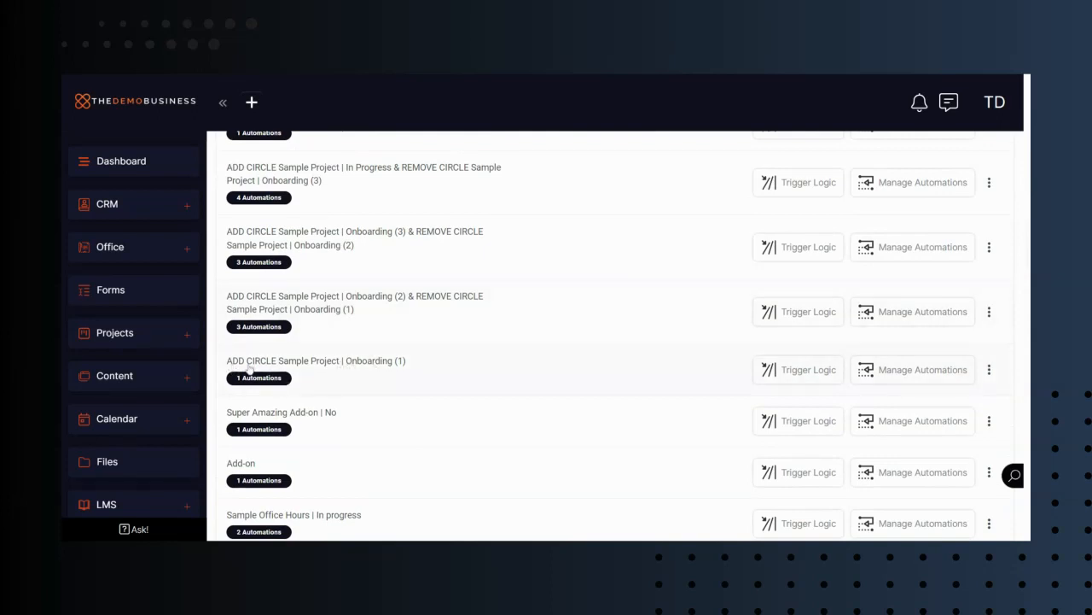
# - Review the automations configured in the Sample Project Onboarding (1) and Onboarding (2) auto-templates, including the latter's custom field and circle settings, without changing them
pyautogui.click(903, 372)
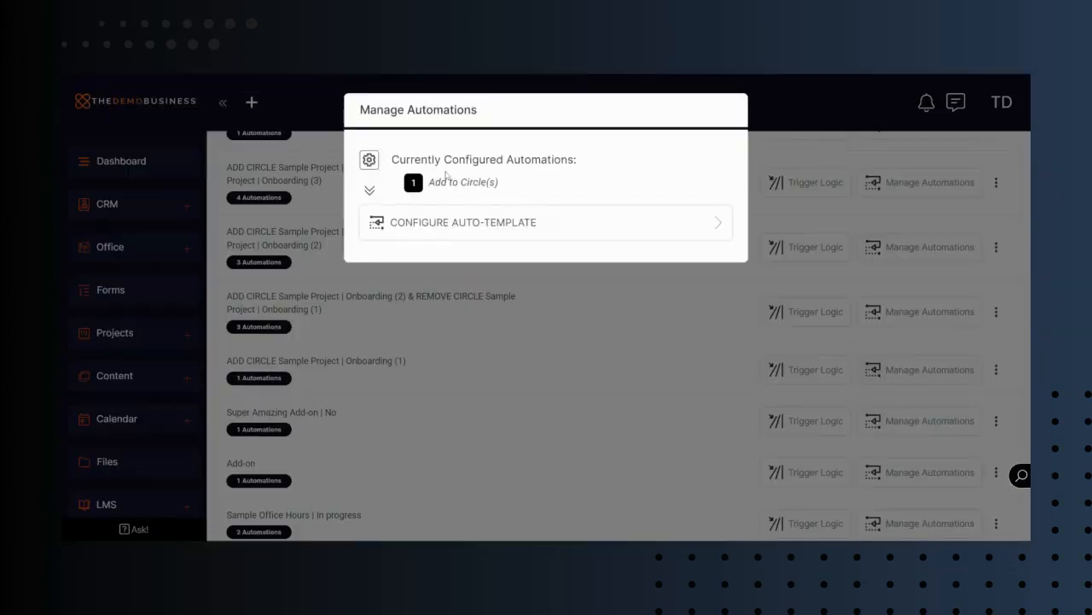
pyautogui.click(725, 111)
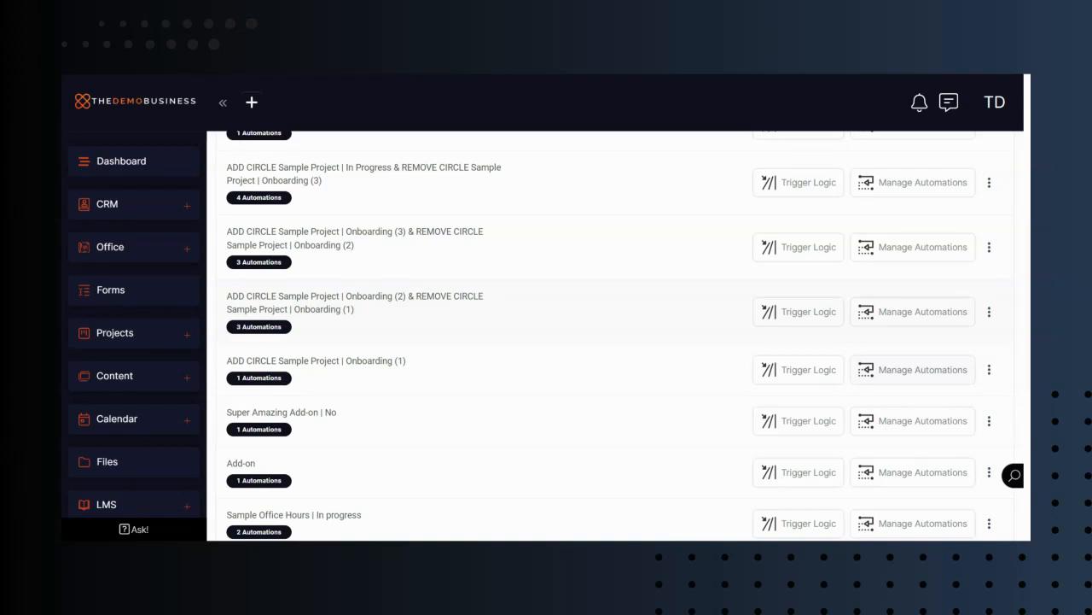
pyautogui.click(881, 311)
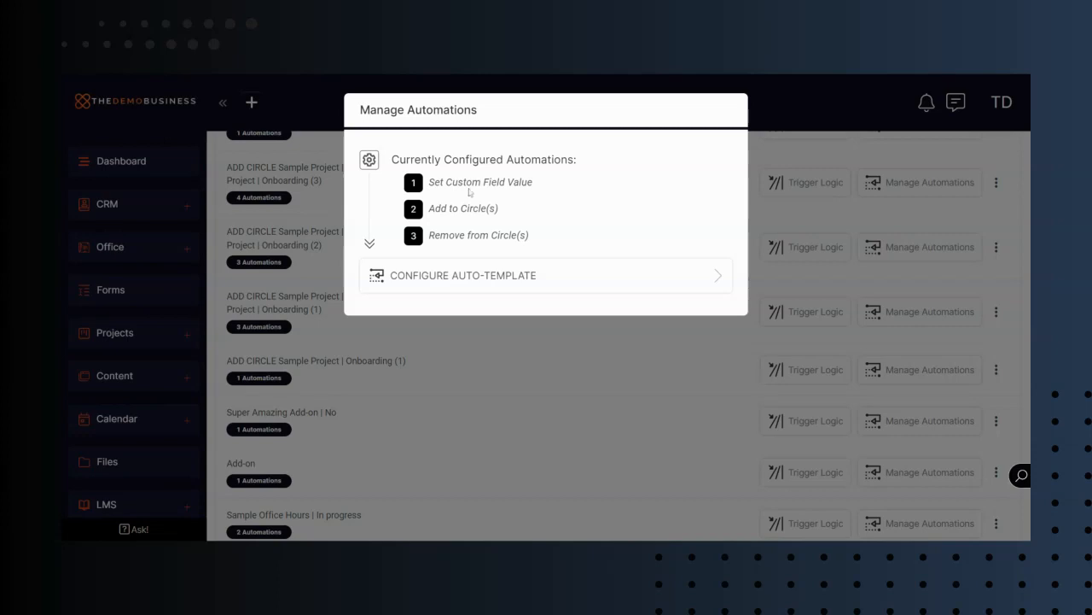
pyautogui.click(598, 276)
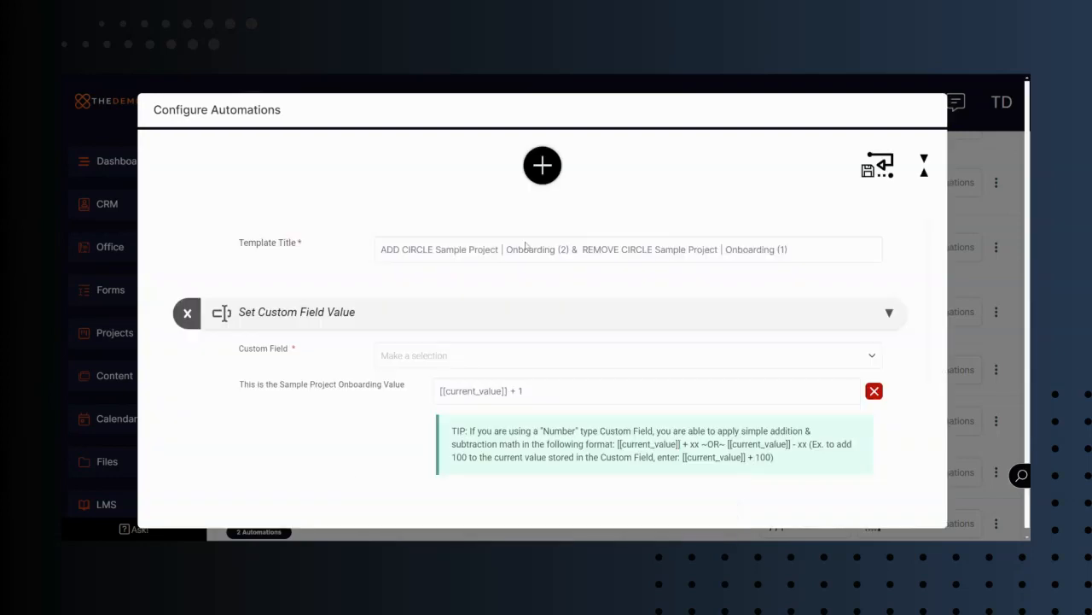
pyautogui.scroll(-3, 368, 349)
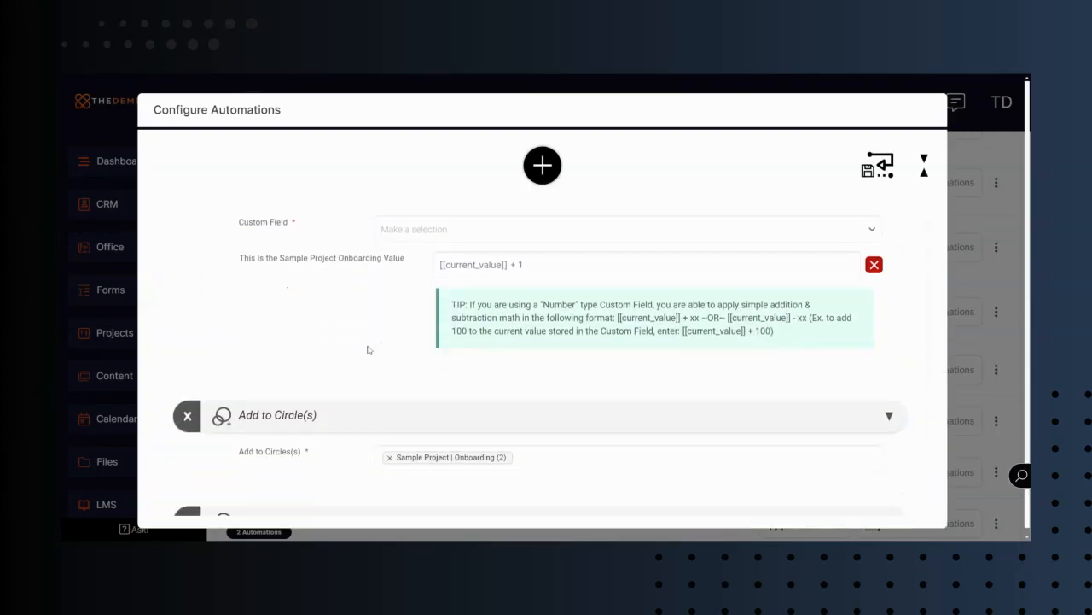
pyautogui.scroll(1, 368, 349)
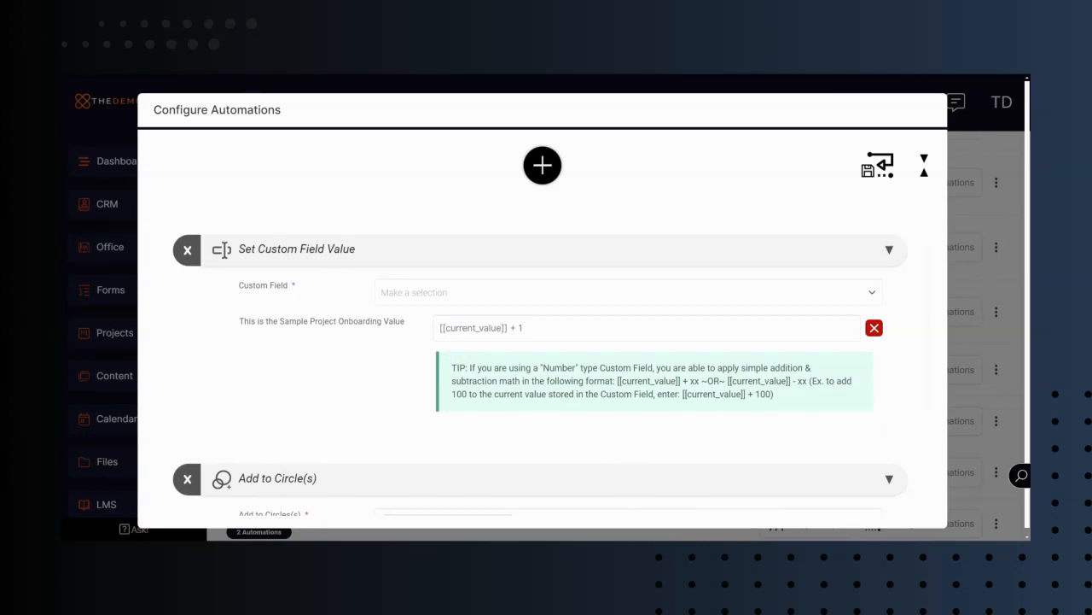
pyautogui.scroll(-3, 393, 343)
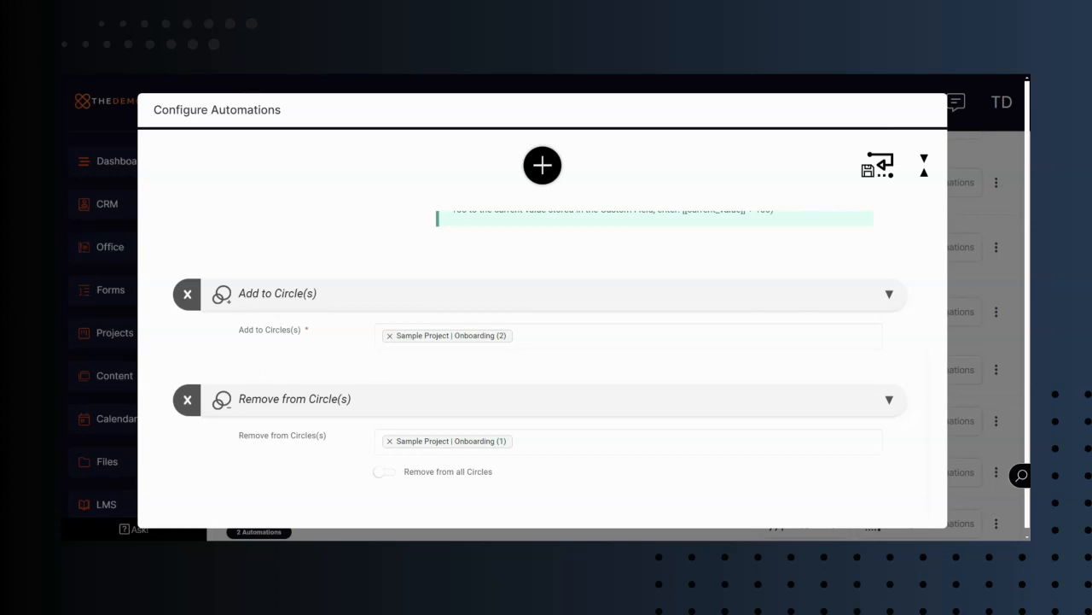
pyautogui.click(923, 112)
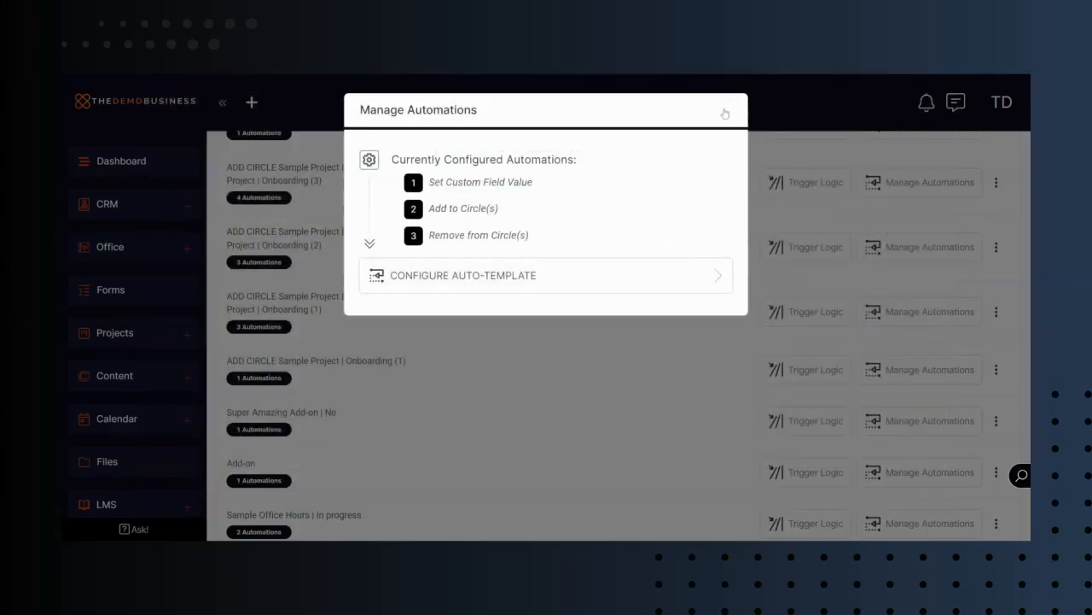
pyautogui.click(727, 109)
# - Review the custom field value and the added and removed circles in the Sample Project Onboarding (3) auto-template, closing it unchanged
pyautogui.scroll(1, 485, 389)
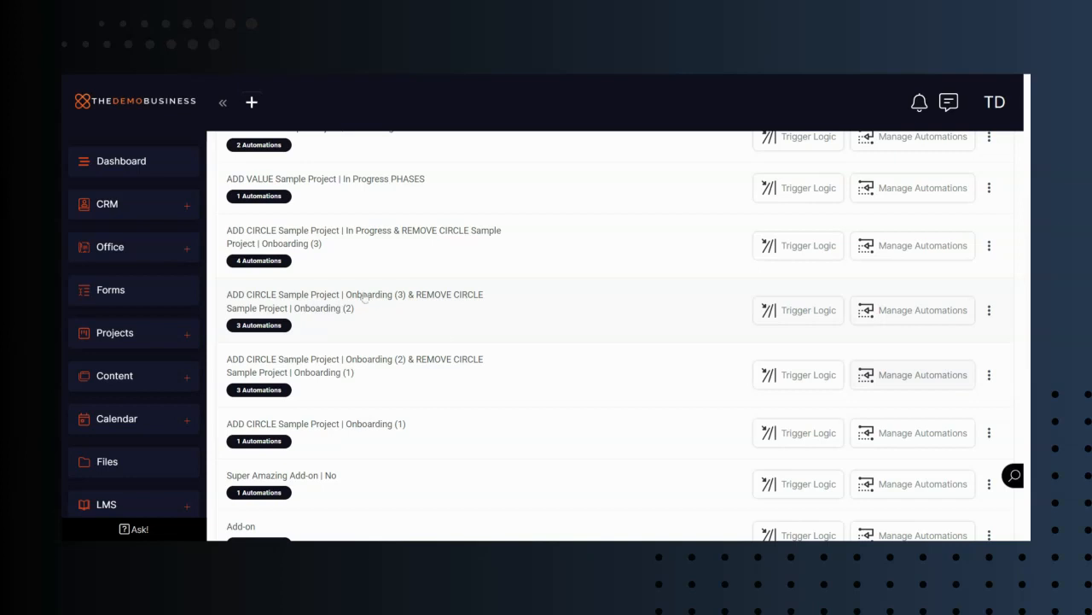
pyautogui.click(893, 311)
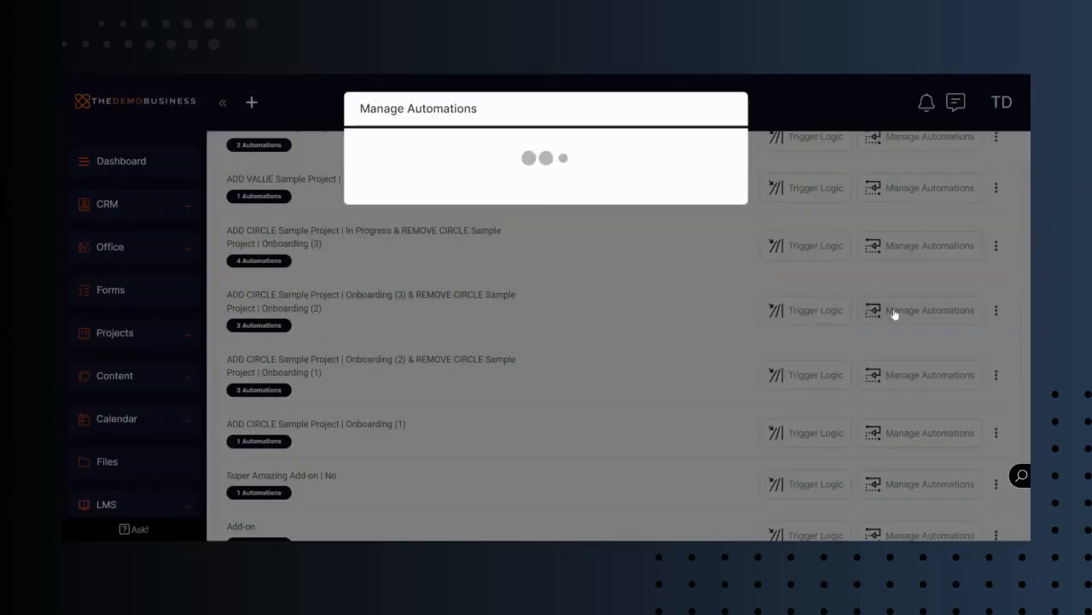
pyautogui.click(536, 278)
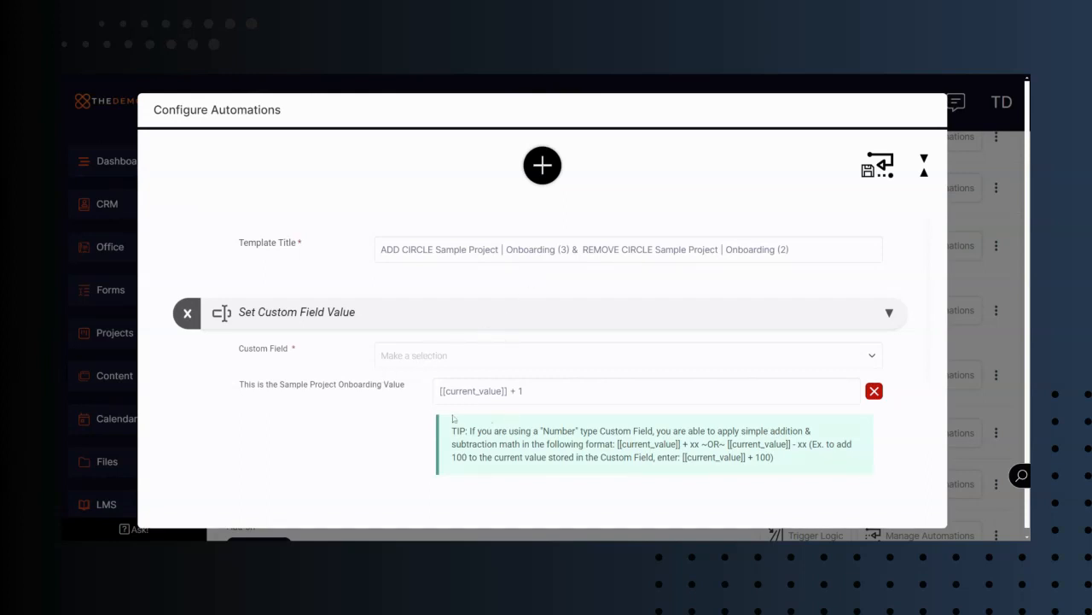
pyautogui.scroll(-3, 354, 390)
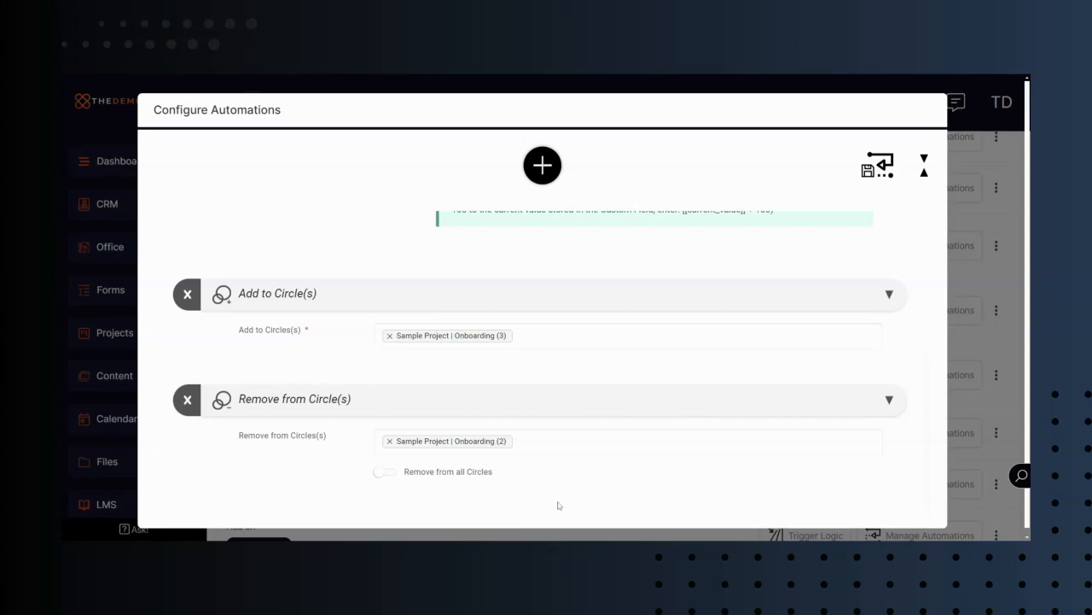
pyautogui.click(928, 112)
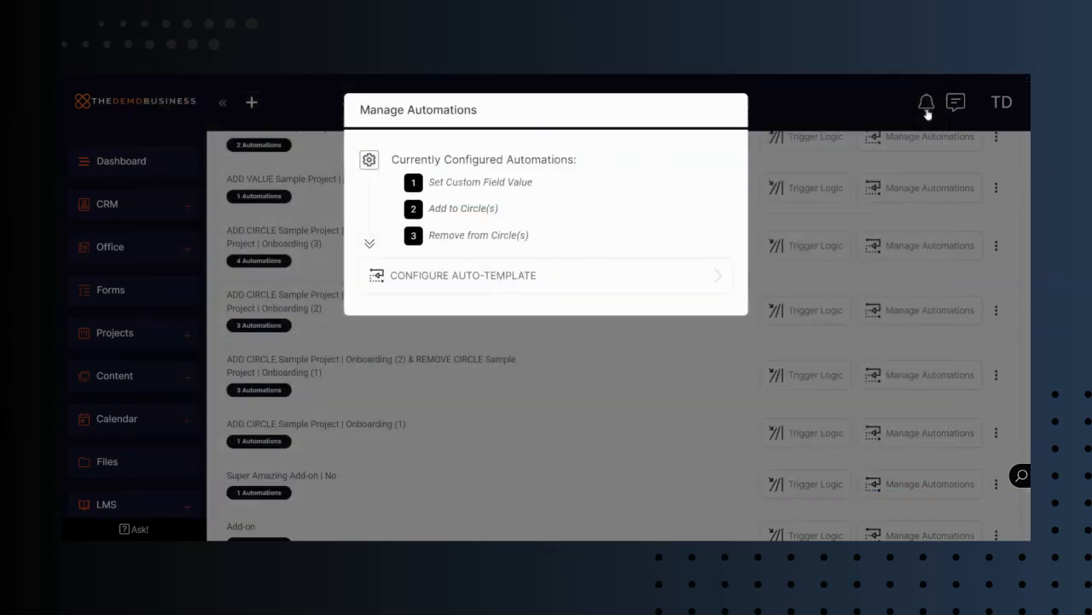
pyautogui.click(727, 112)
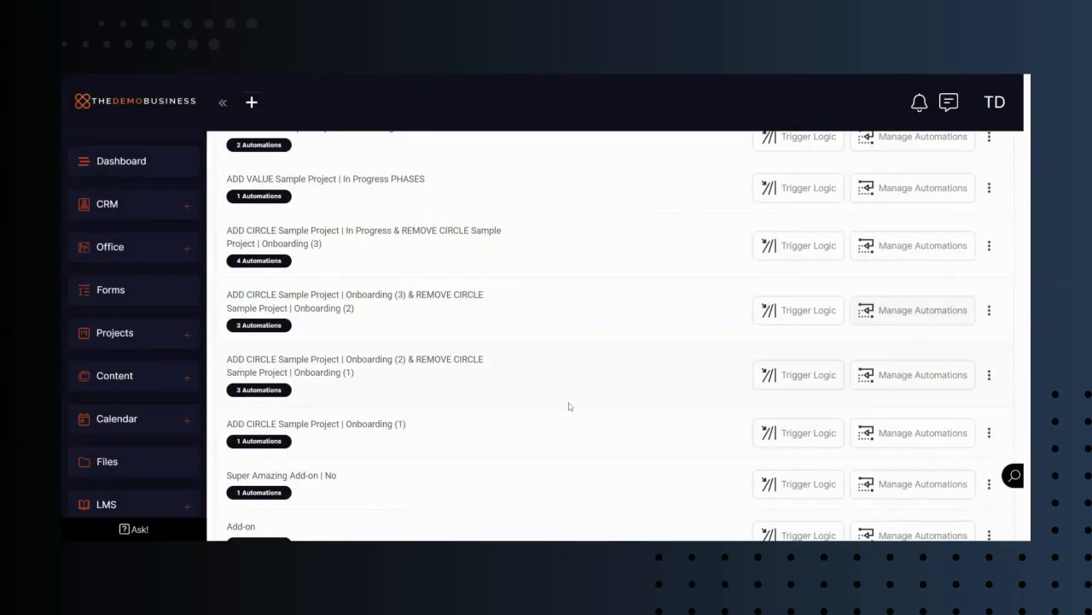
# - Examine the "ADD CIRCLE Sample Project | In Progress" auto-template's custom field, circle and Project Generator automations, then close it unchanged
pyautogui.scroll(1, 568, 407)
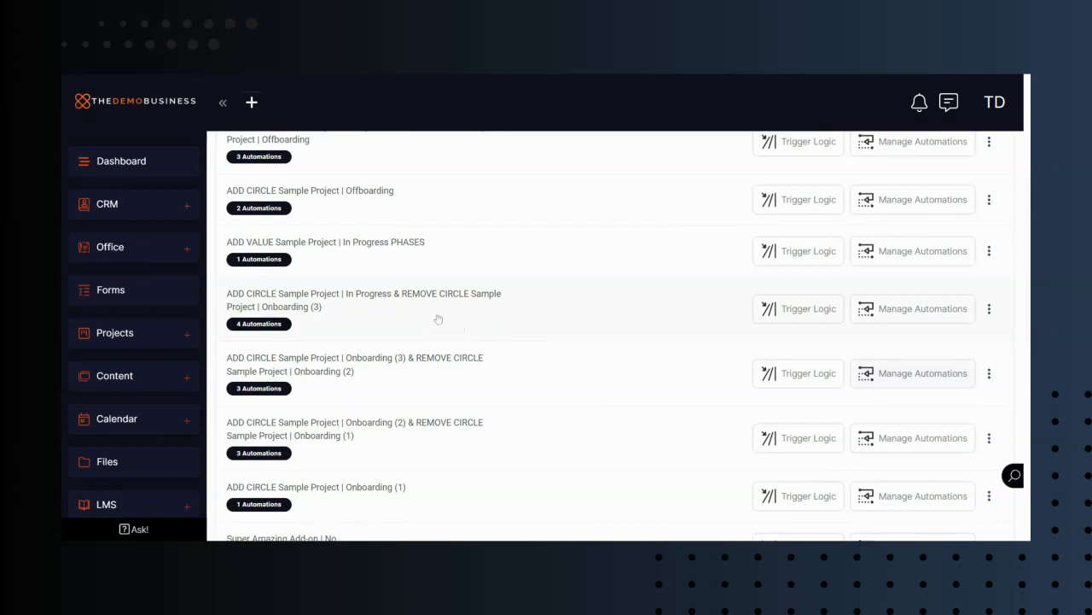
pyautogui.click(910, 310)
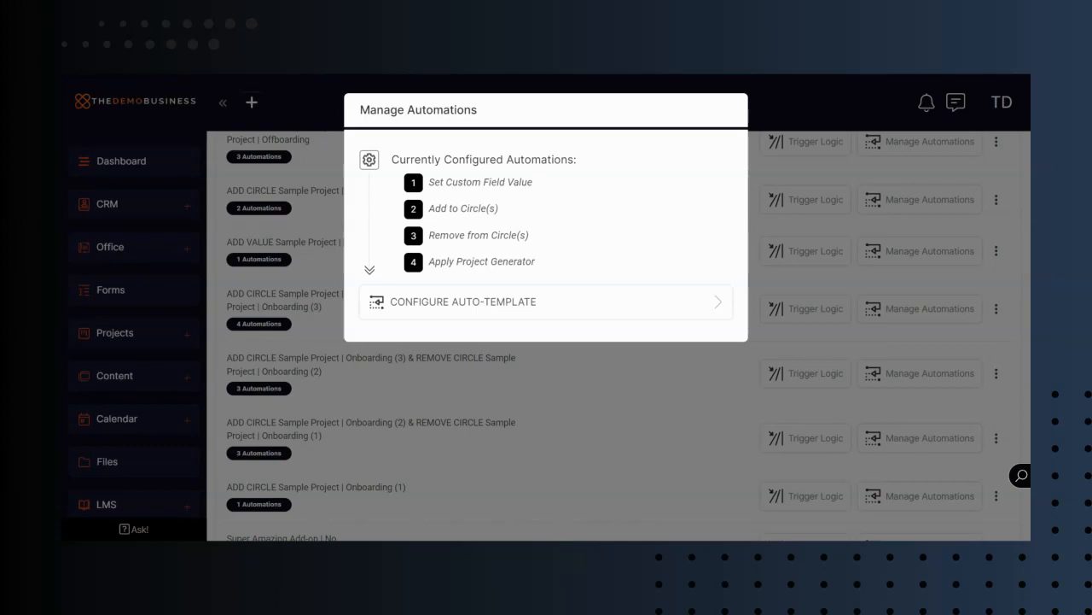
pyautogui.click(560, 312)
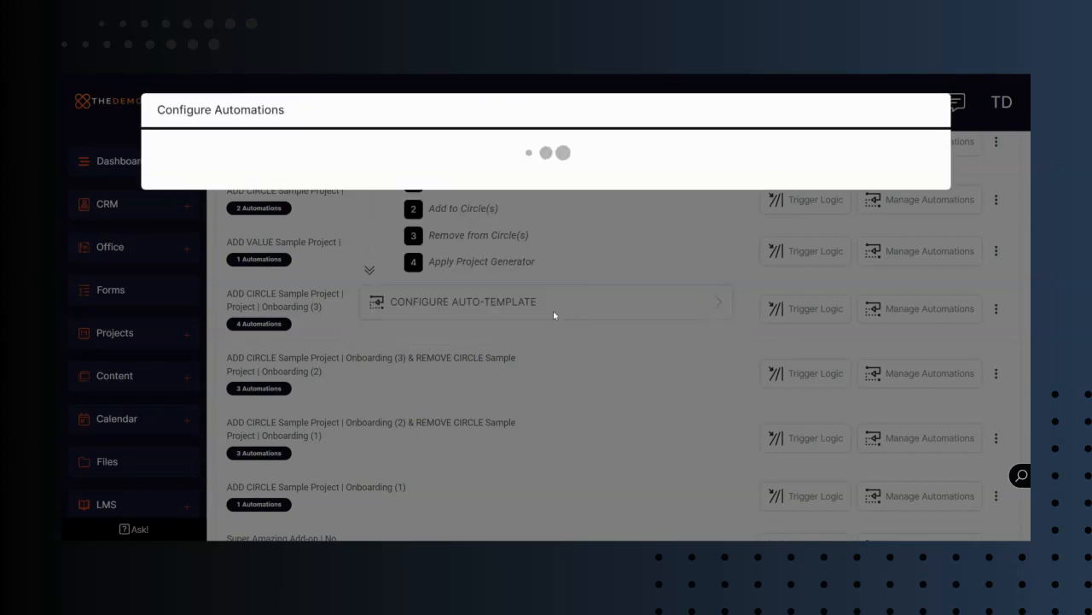
pyautogui.scroll(-3, 361, 346)
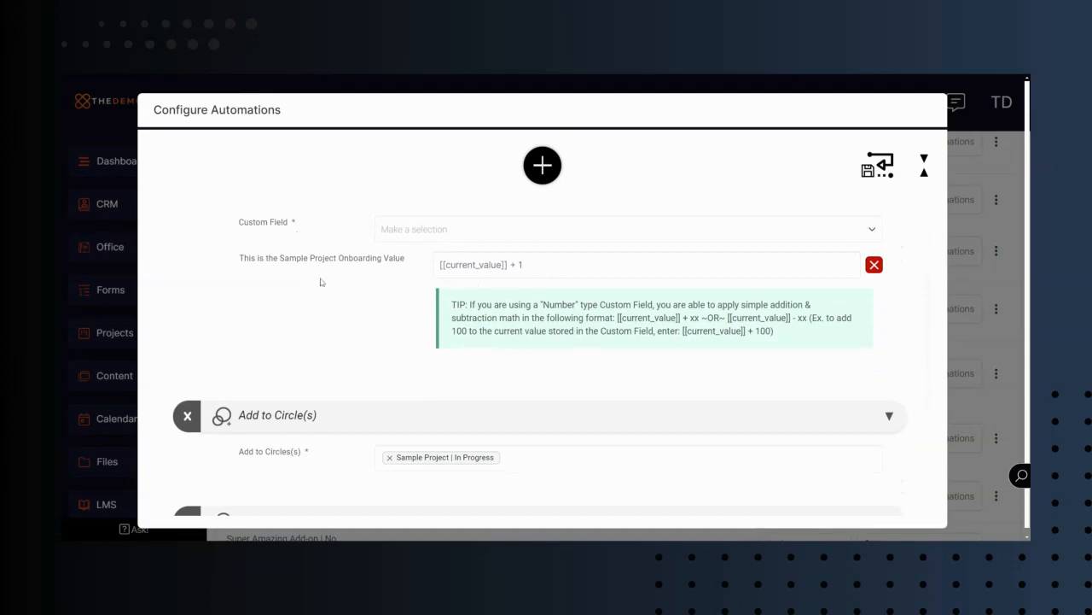
pyautogui.scroll(-4, 322, 282)
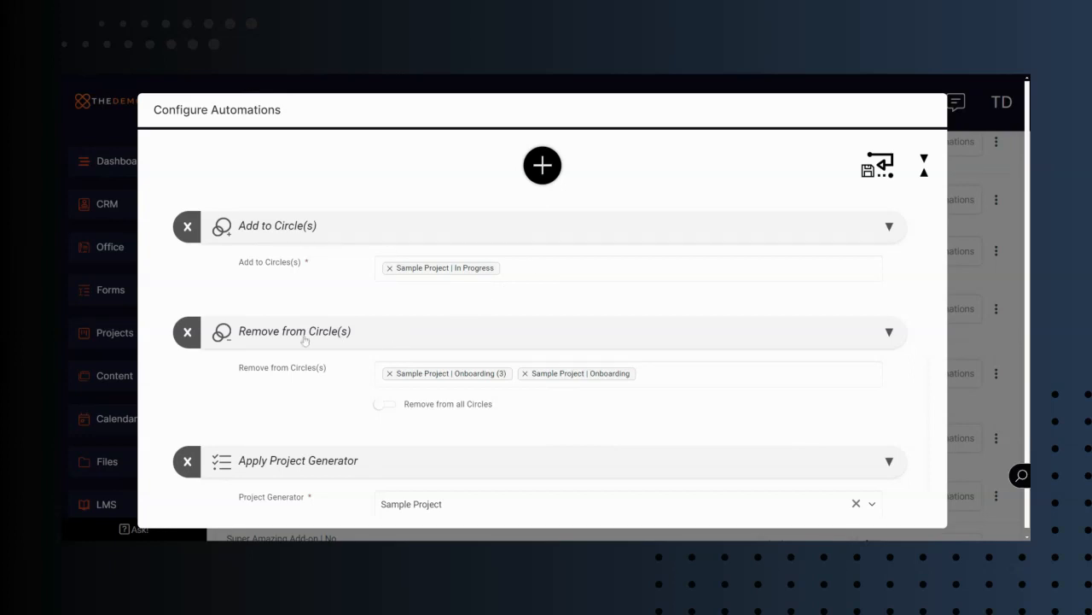
pyautogui.scroll(-1, 298, 334)
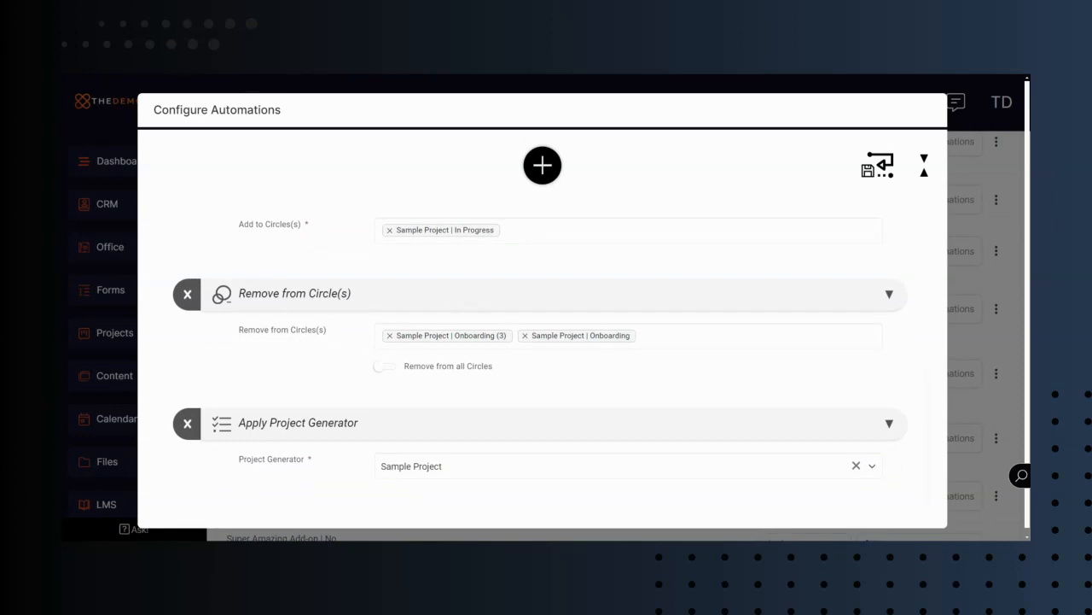
pyautogui.scroll(-1, 326, 352)
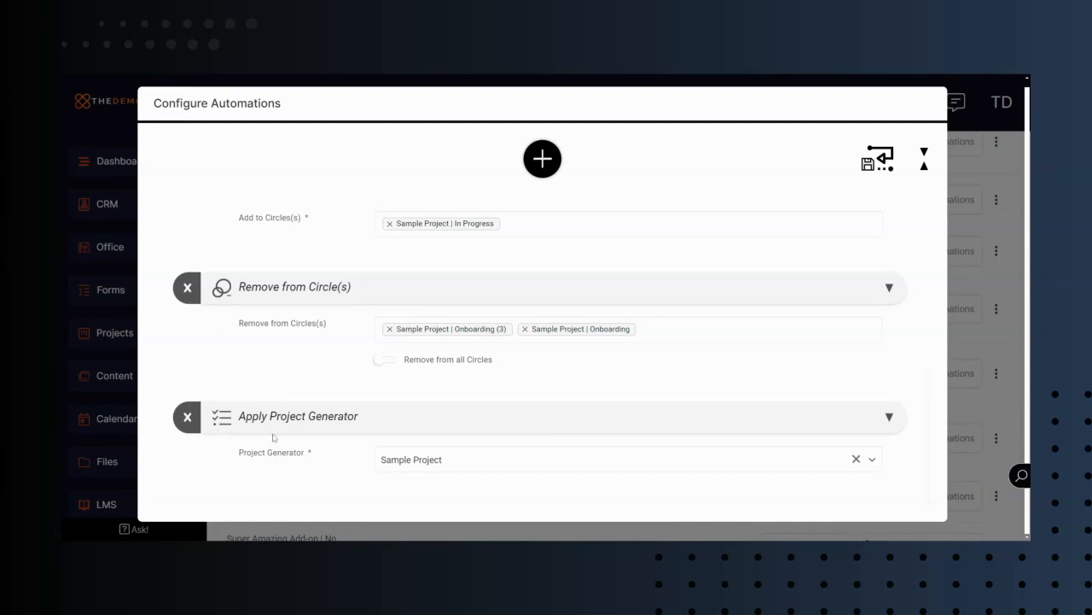
pyautogui.scroll(3, 277, 439)
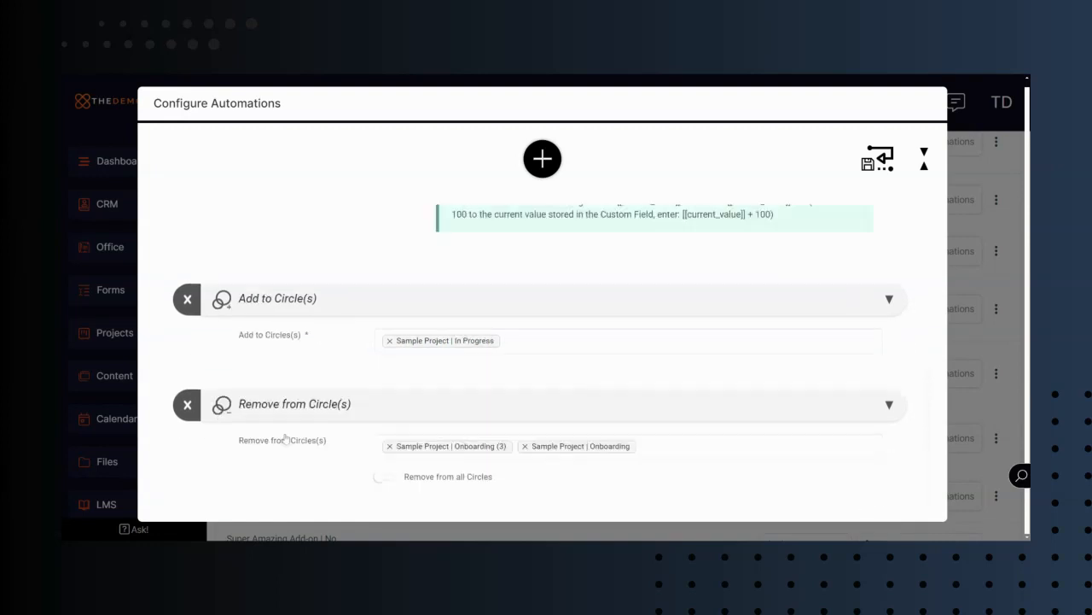
pyautogui.click(931, 105)
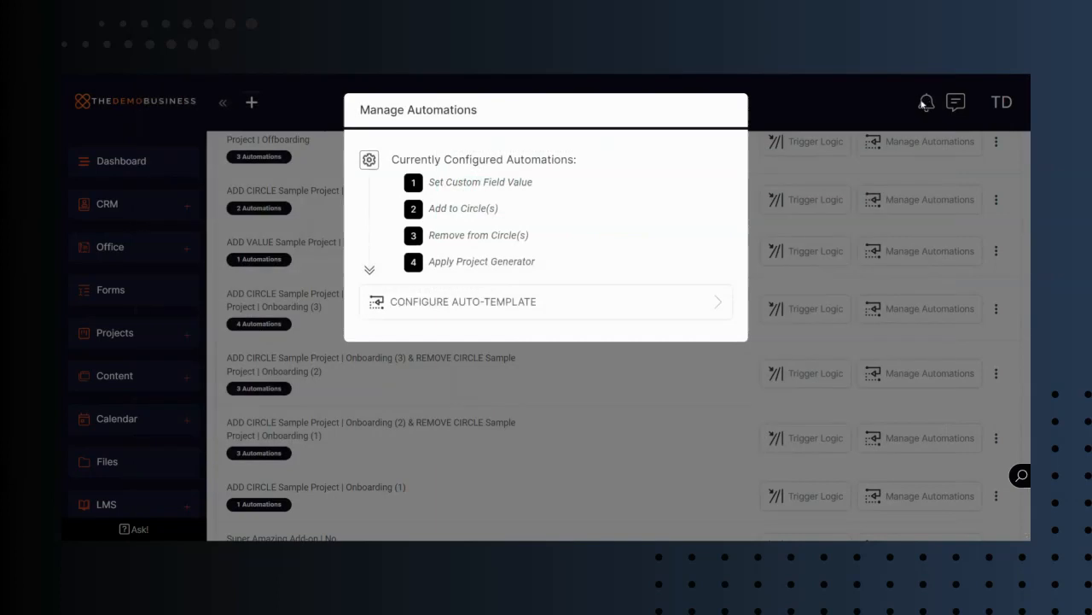
pyautogui.click(732, 115)
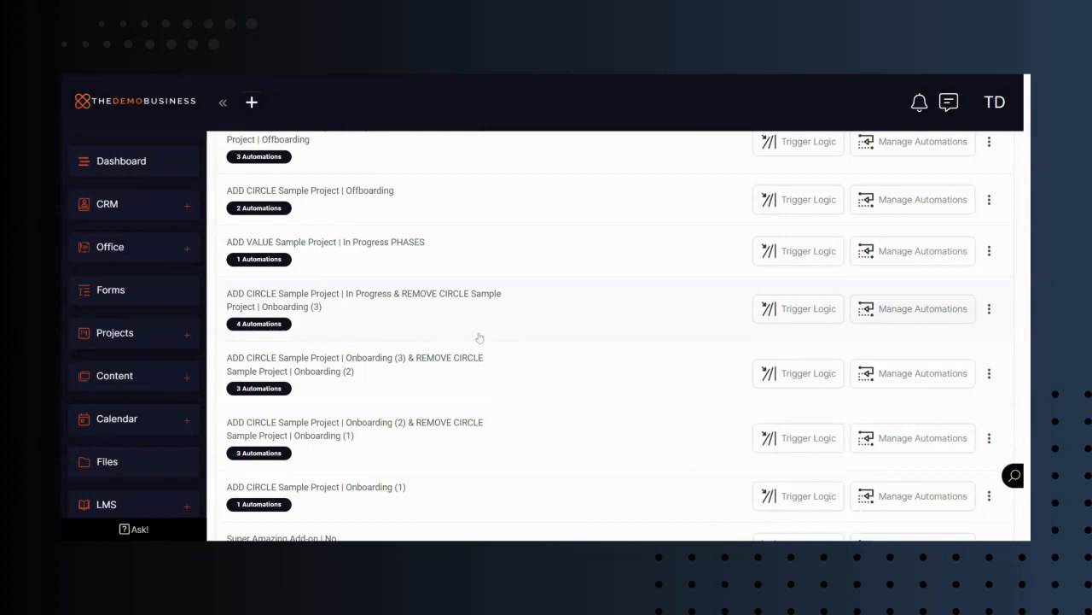
# - Open the "Progress Bar | FAQ Walkthrough" dashboard for editing and bring up the options of its Progress Bar block
pyautogui.click(124, 380)
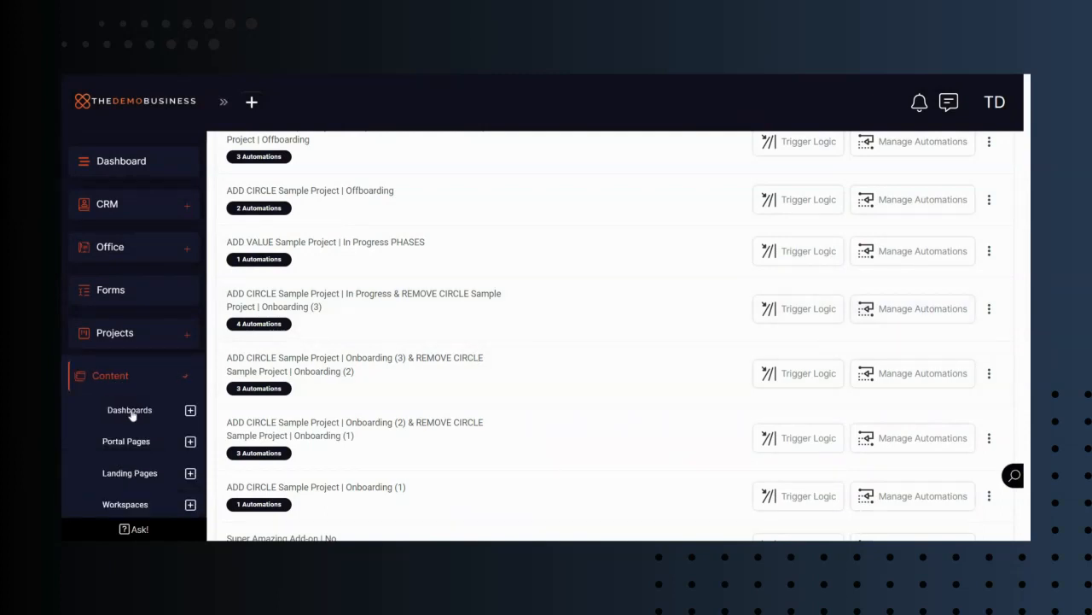
pyautogui.click(130, 411)
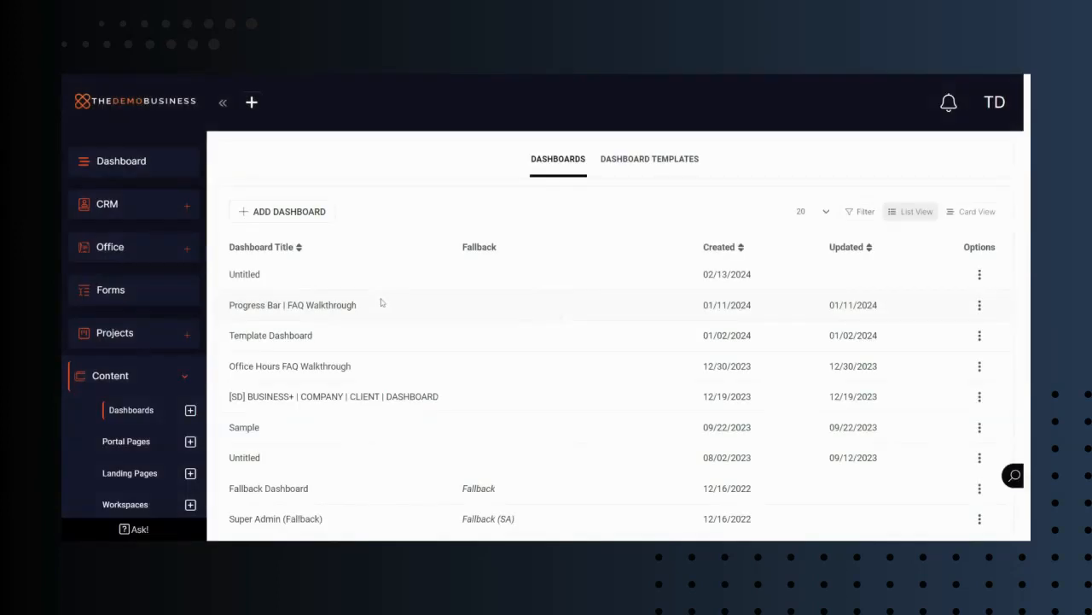
pyautogui.click(306, 311)
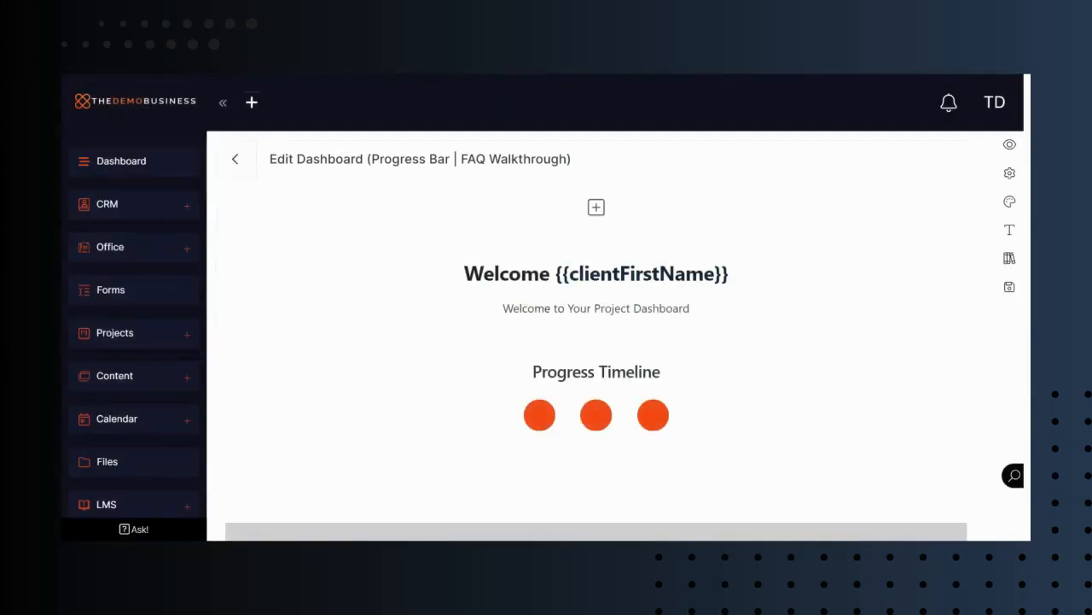
pyautogui.moveTo(520, 396)
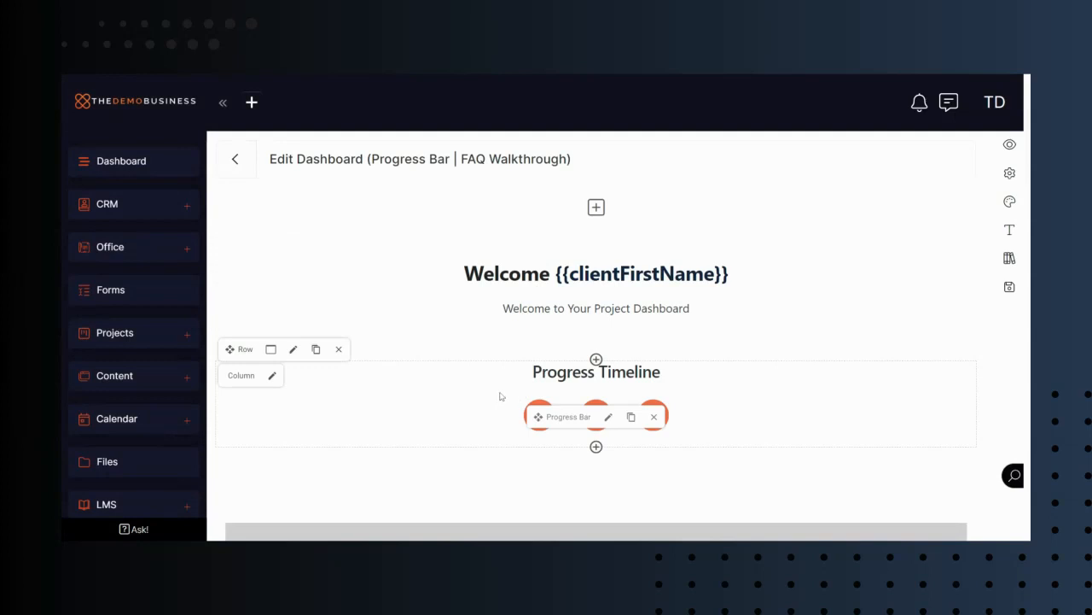
pyautogui.click(608, 416)
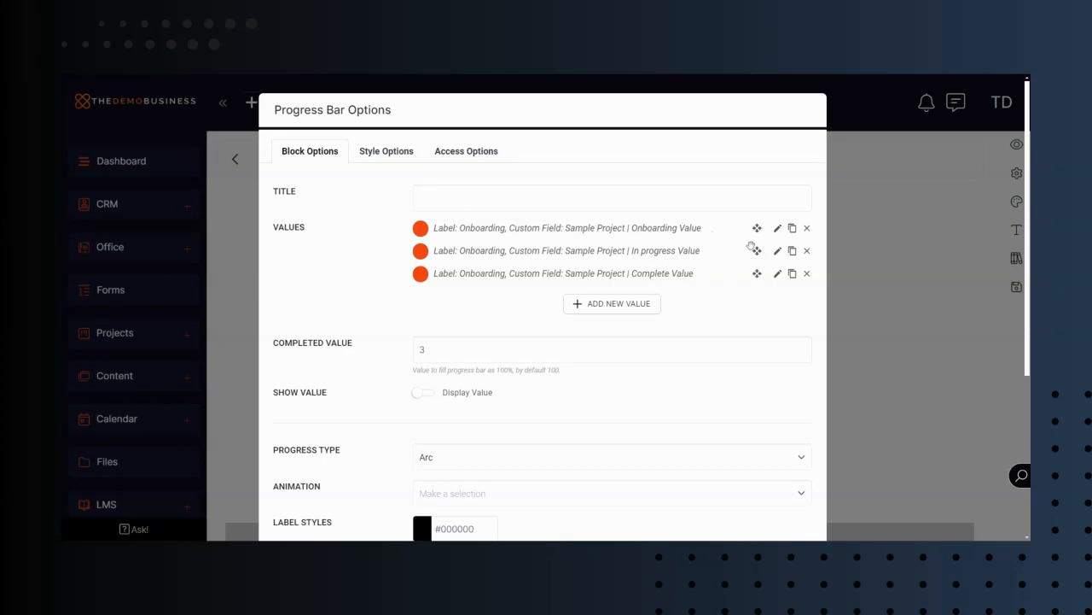
# - Check the custom fields behind the Progress Bar's first two values without changing them, and review the block's completed value and display settings
pyautogui.click(777, 229)
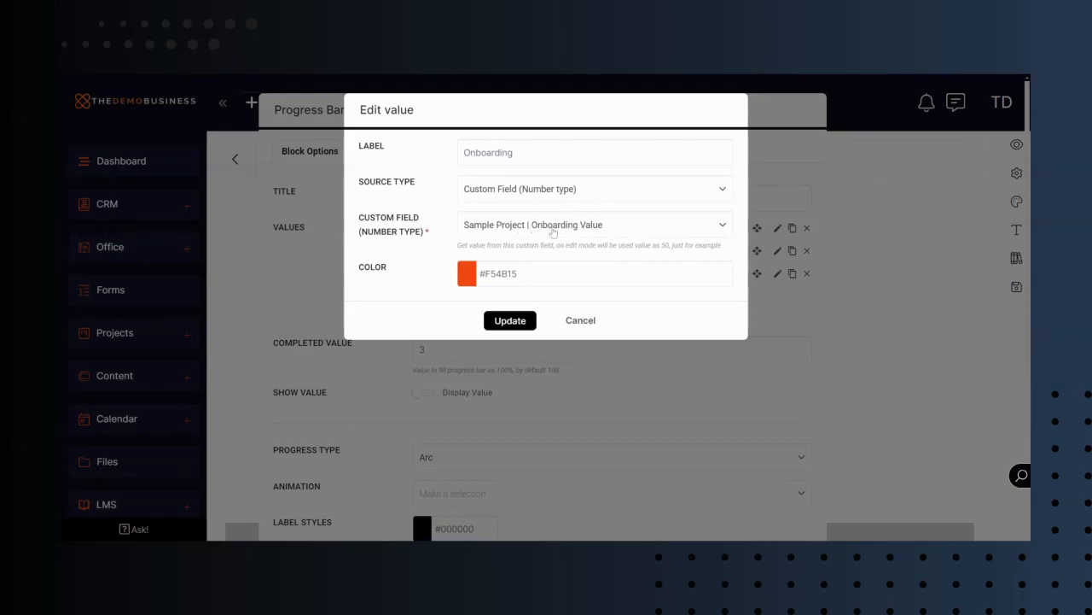
pyautogui.click(730, 112)
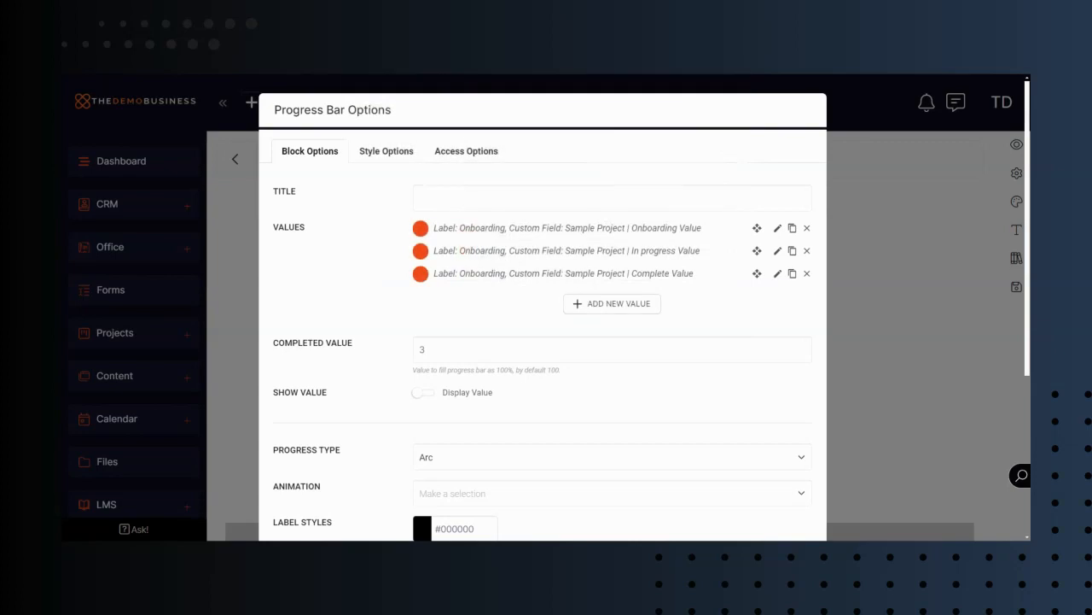
pyautogui.click(778, 251)
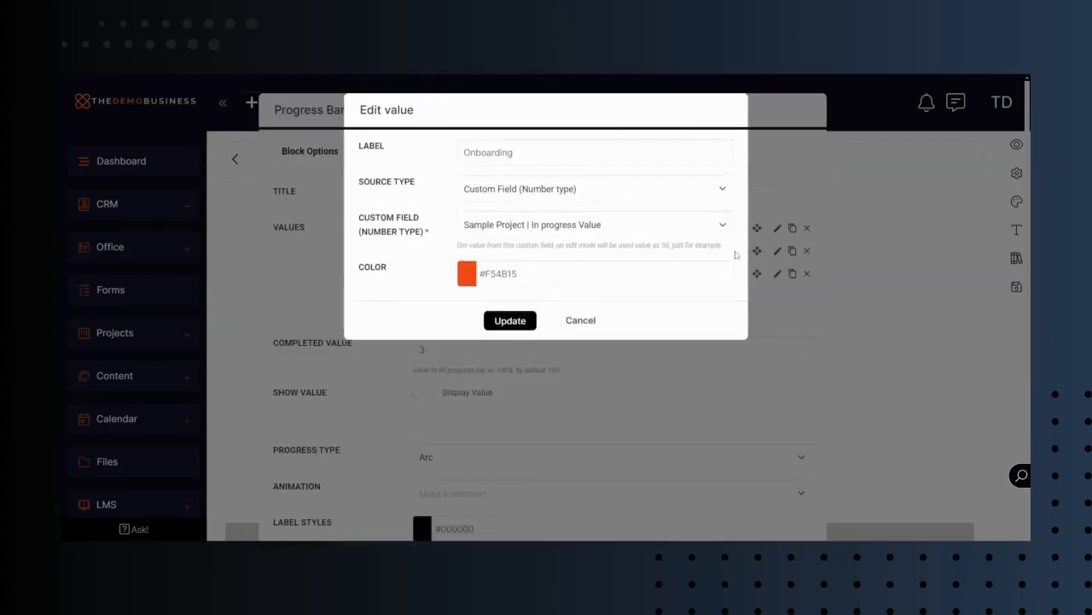
pyautogui.click(724, 113)
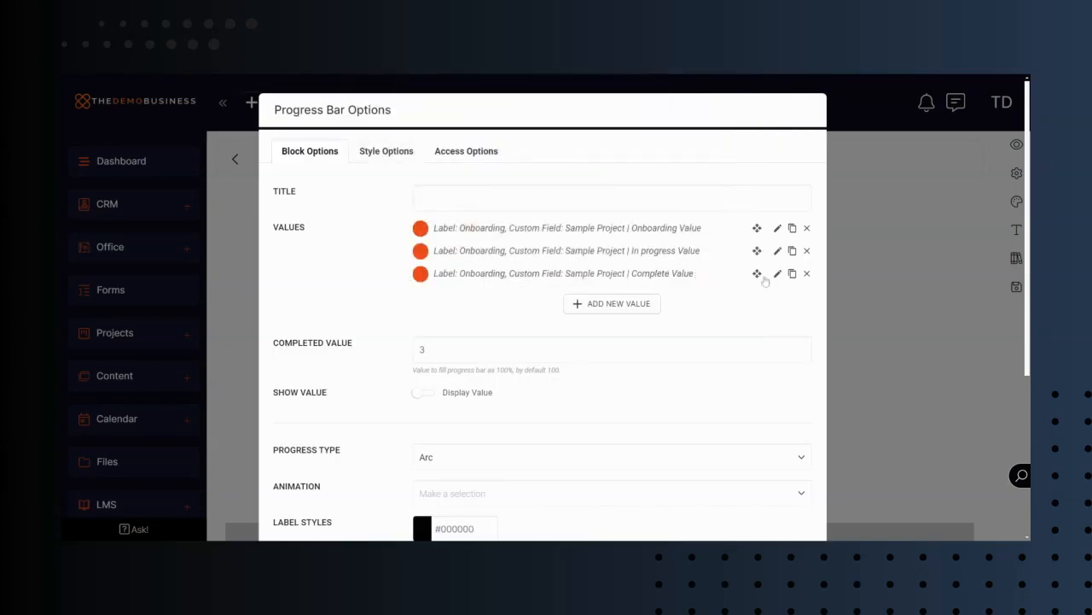
pyautogui.scroll(-5, 380, 306)
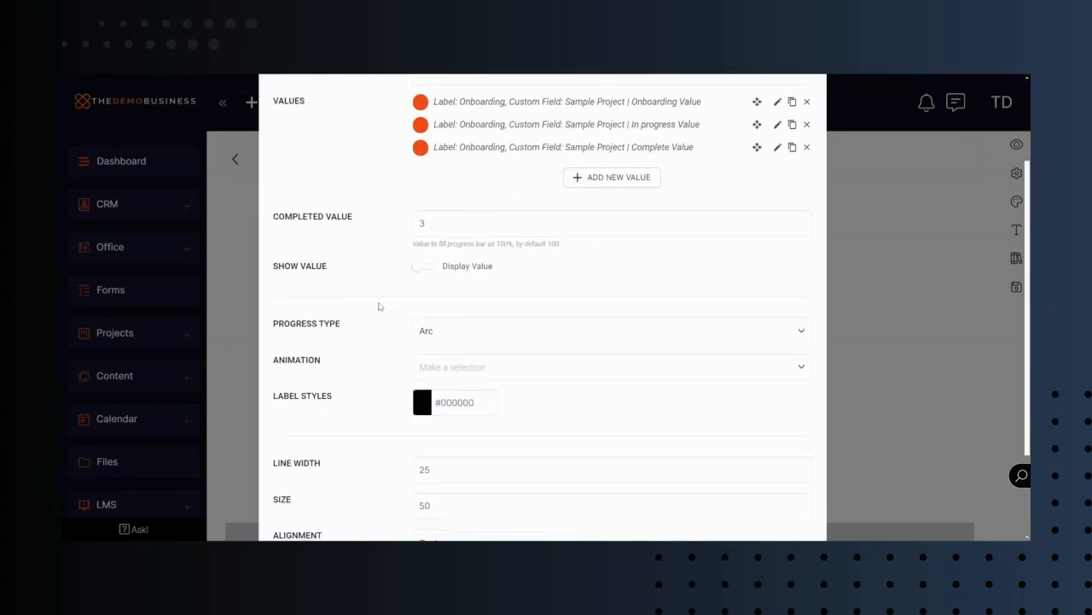
pyautogui.scroll(2, 376, 305)
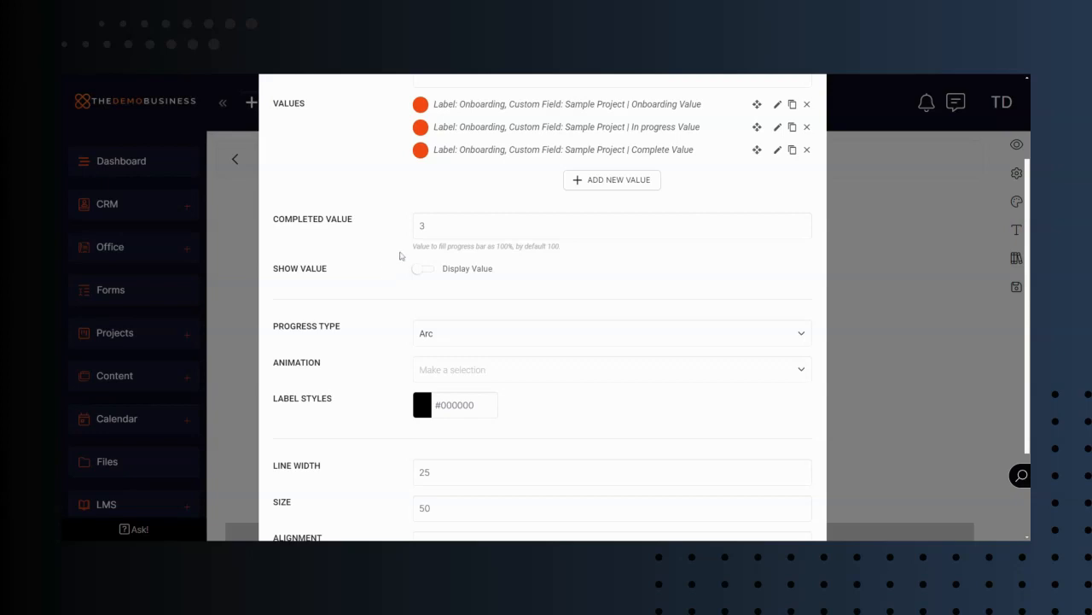
# - Review the remaining settings and the value list of the Progress Bar block, then close its options unchanged
pyautogui.scroll(-3, 400, 255)
pyautogui.scroll(4, 683, 192)
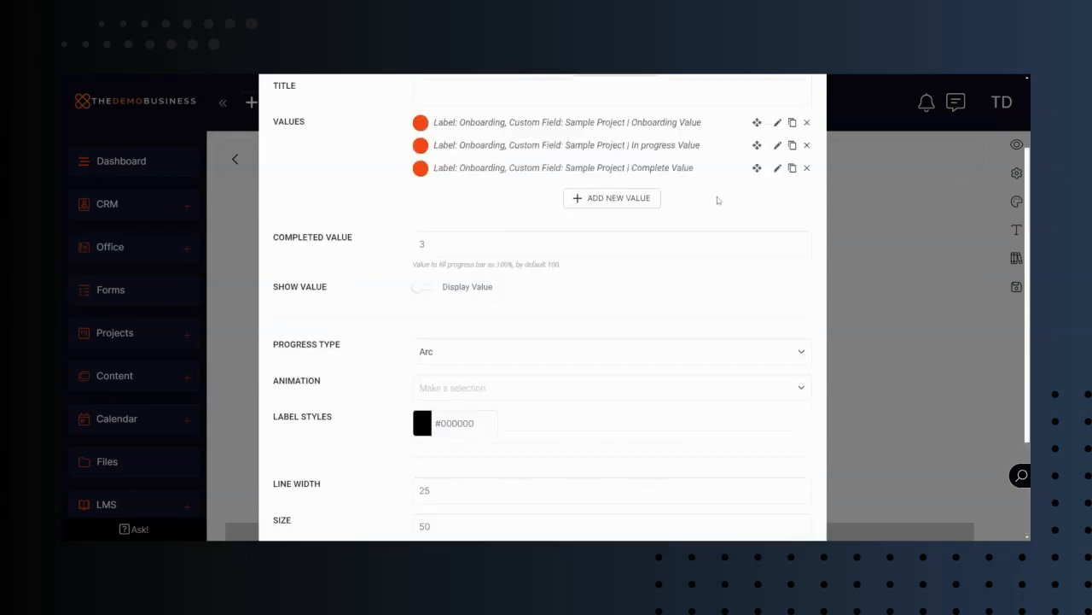
pyautogui.click(808, 110)
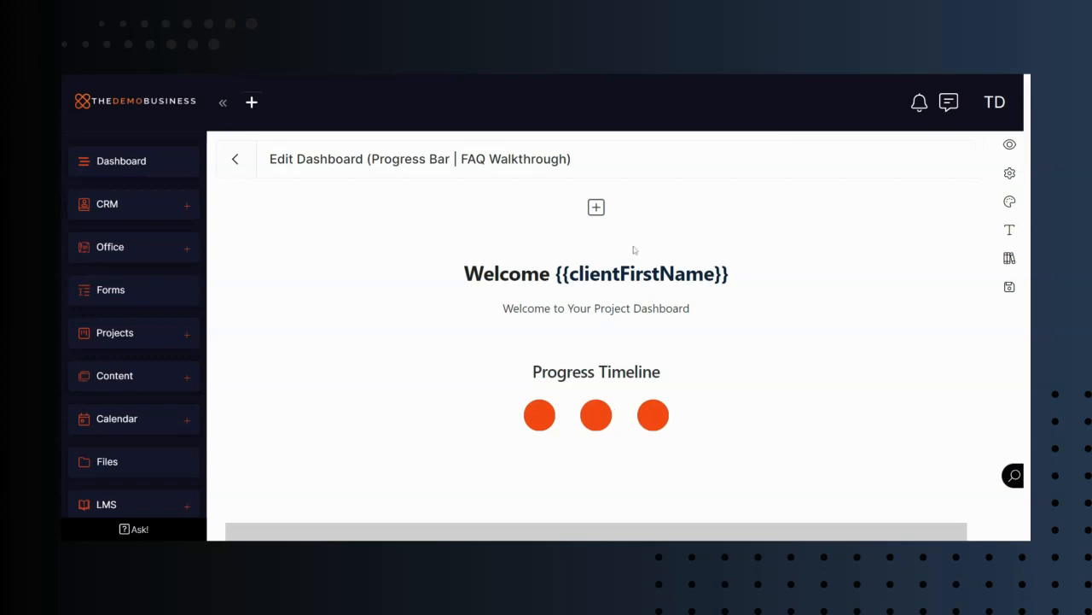
# - Check the circle restriction in the access options of the Onboarding heading row, then save the row options without changes
pyautogui.scroll(-4, 486, 236)
pyautogui.scroll(-1, 478, 219)
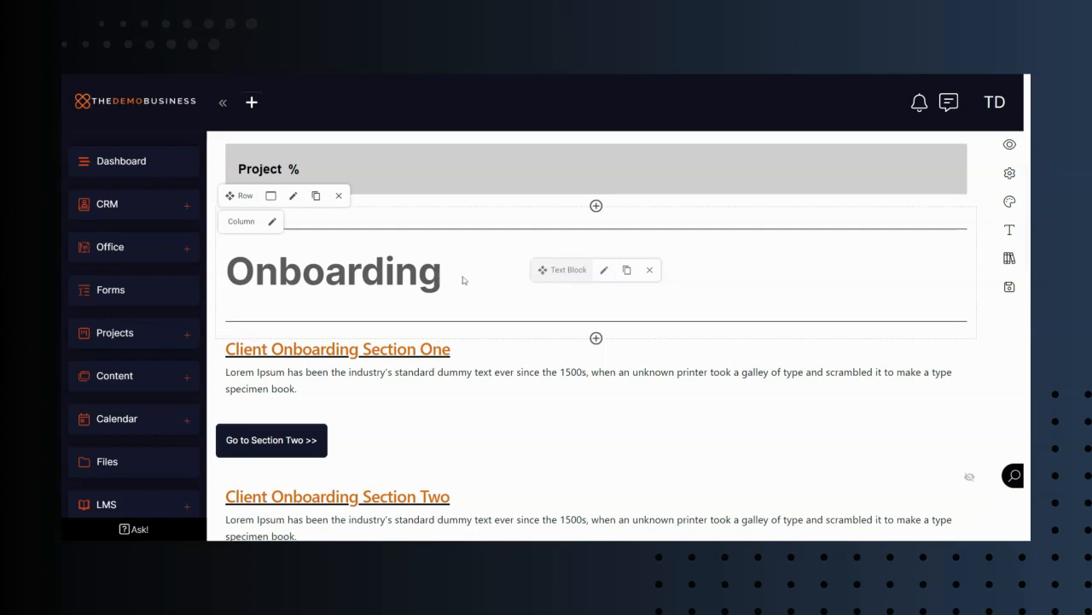
pyautogui.click(293, 195)
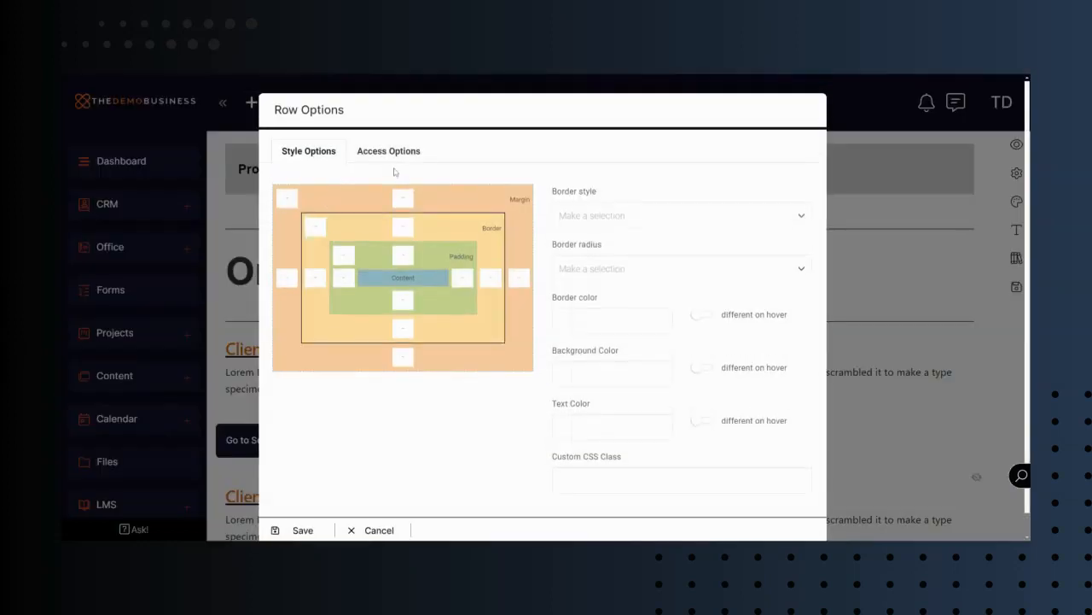
pyautogui.click(378, 151)
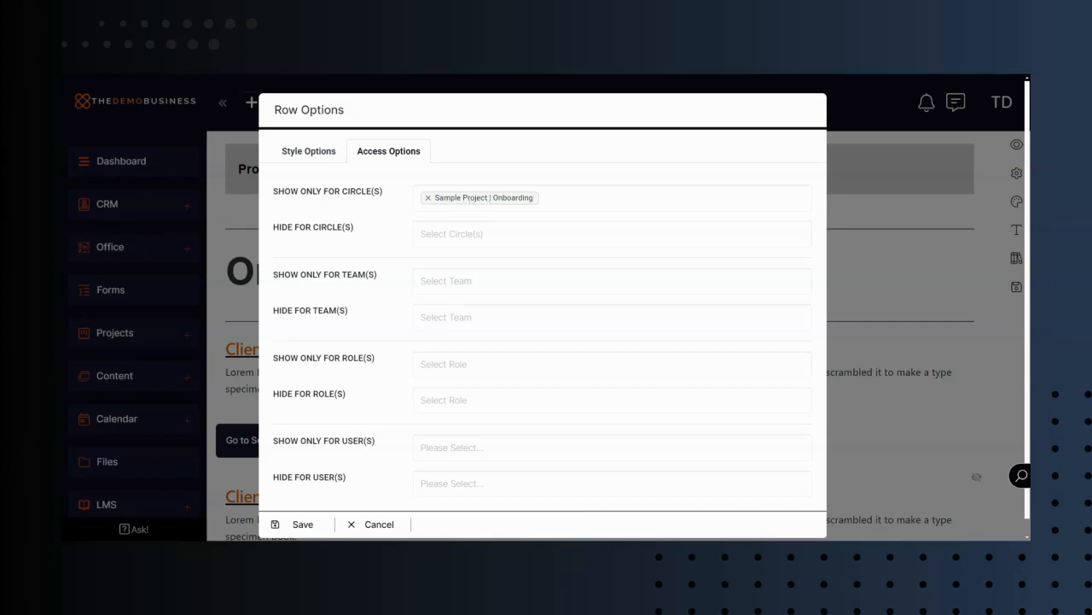
pyautogui.click(303, 524)
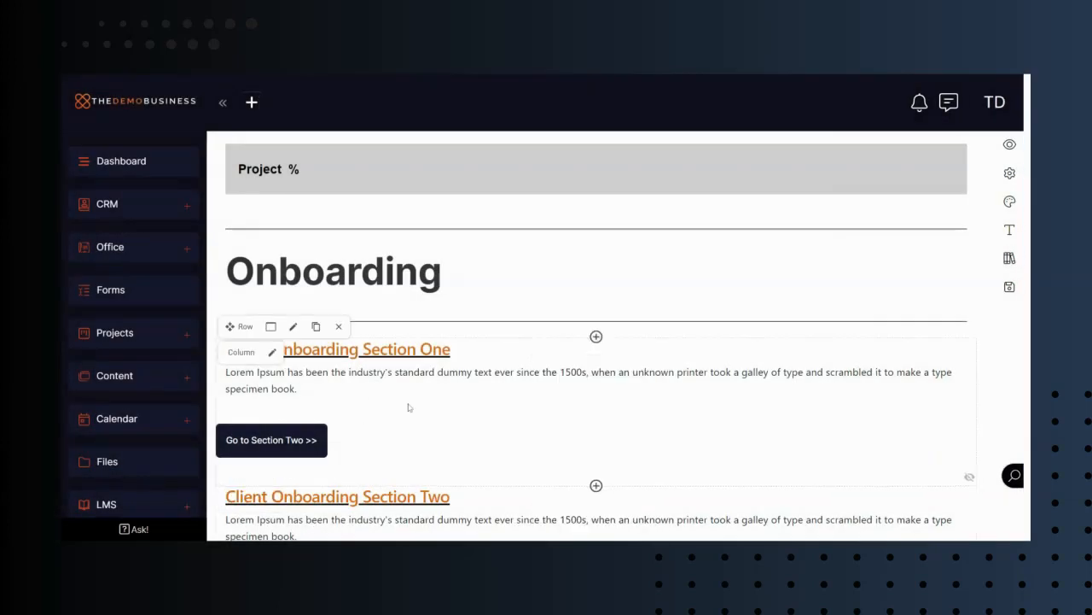
# - Check the circle restriction in the access options of the Client Onboarding Section One row, then save without changes
pyautogui.scroll(-3, 408, 404)
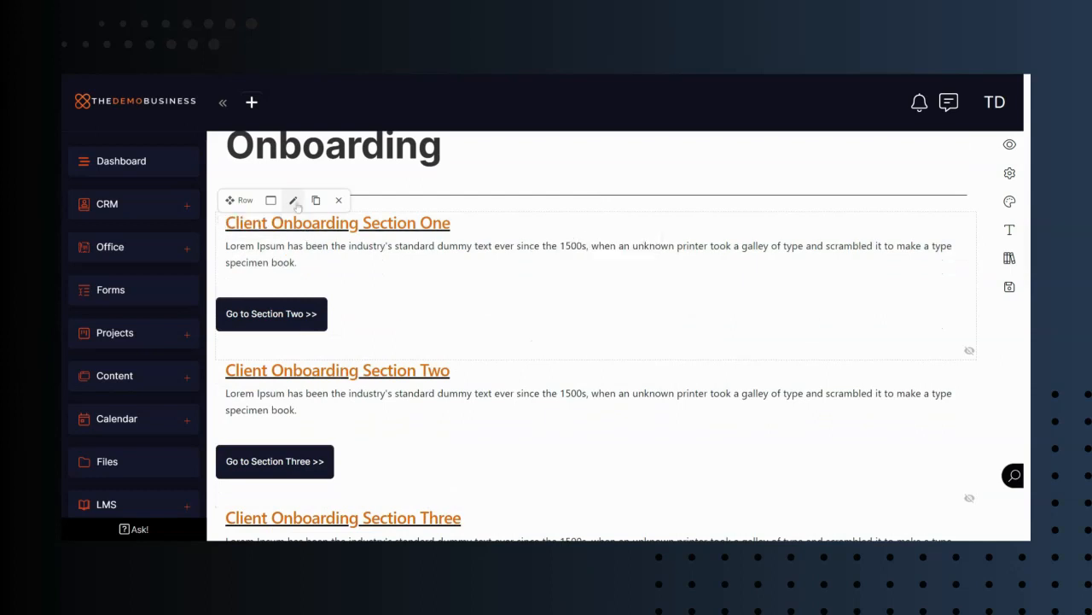
pyautogui.click(295, 201)
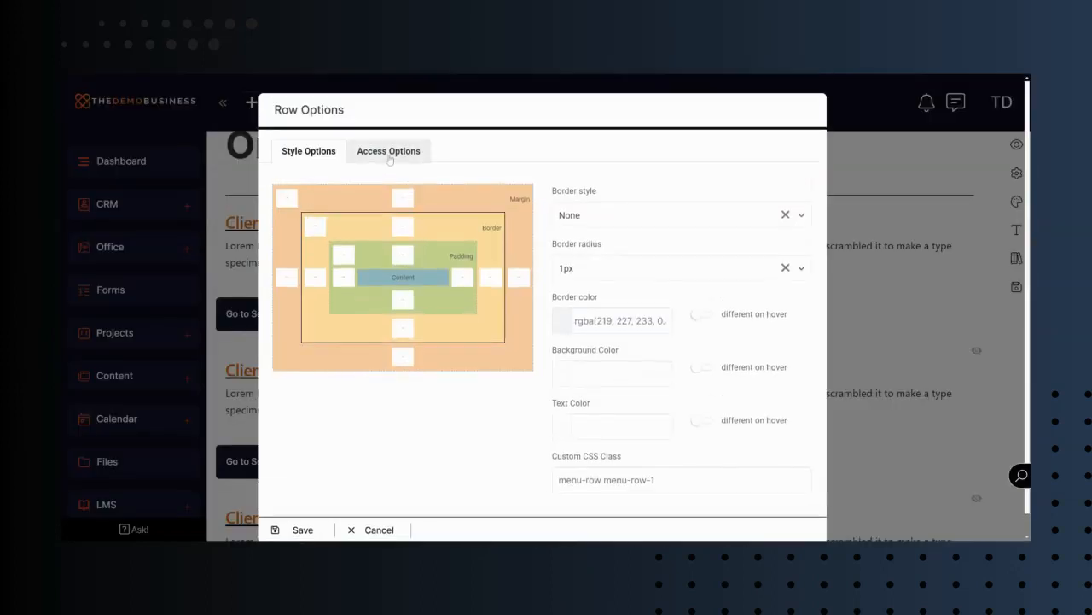
pyautogui.click(388, 159)
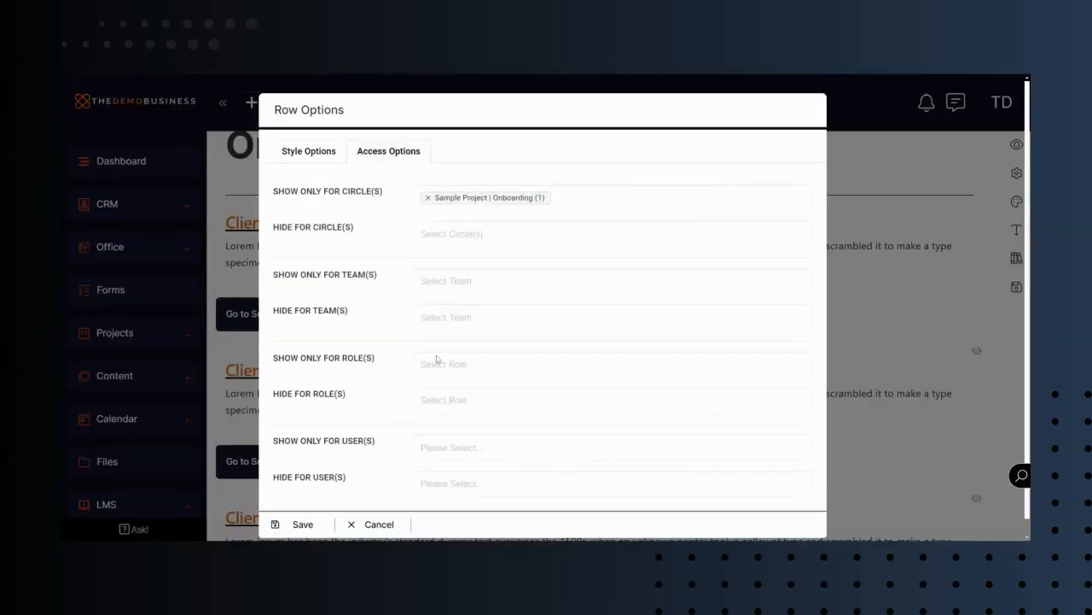
pyautogui.click(319, 524)
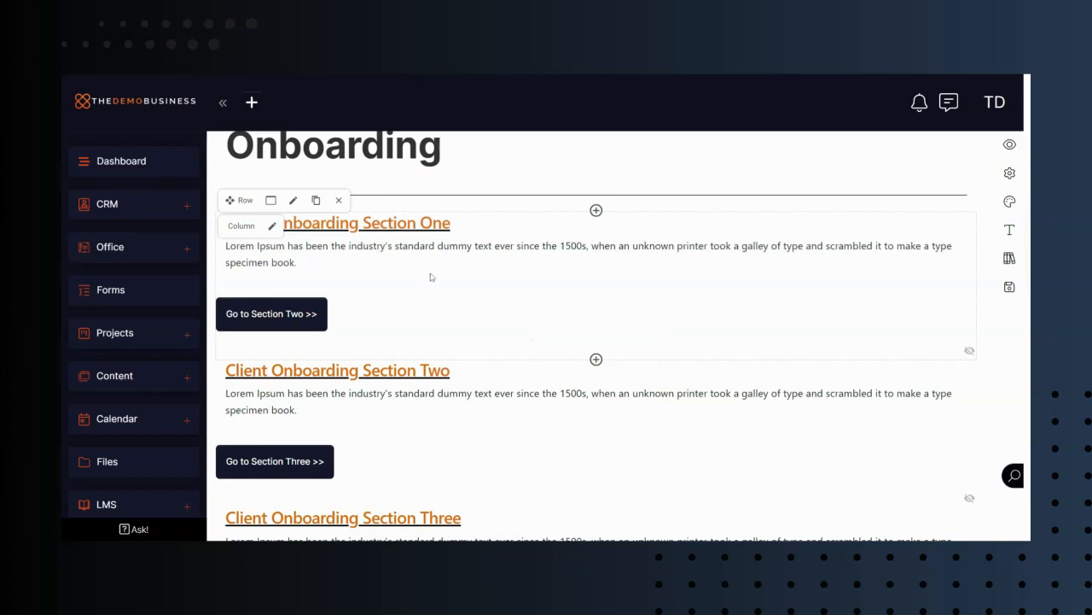
# - Examine the "Go to Section Two >>" button's available click actions and its triggered auto-template, then close its options unchanged
pyautogui.scroll(-2, 431, 284)
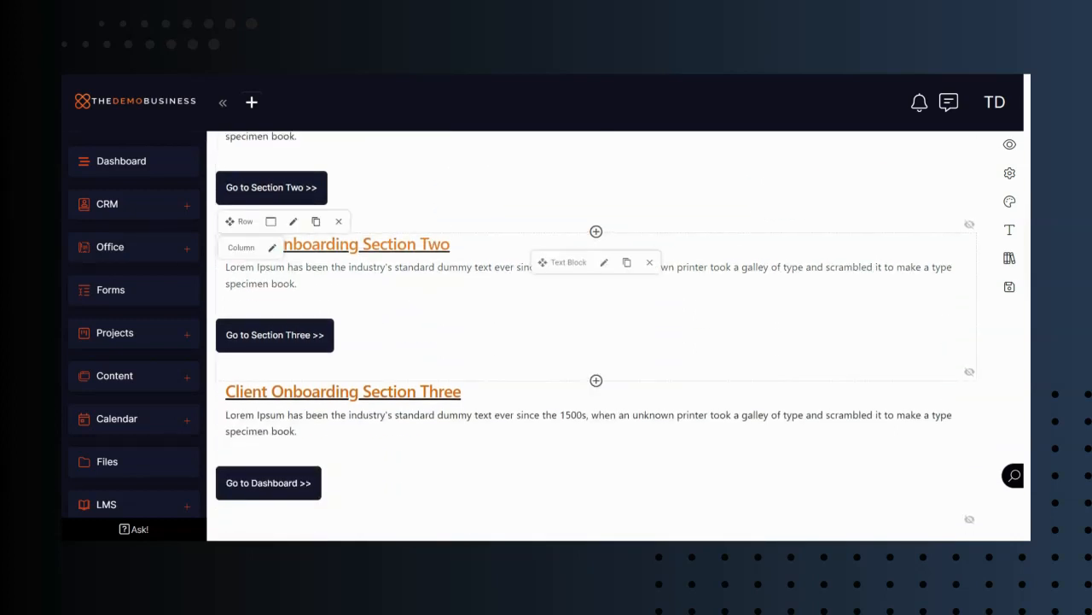
pyautogui.scroll(-1, 427, 283)
pyautogui.scroll(3, 424, 362)
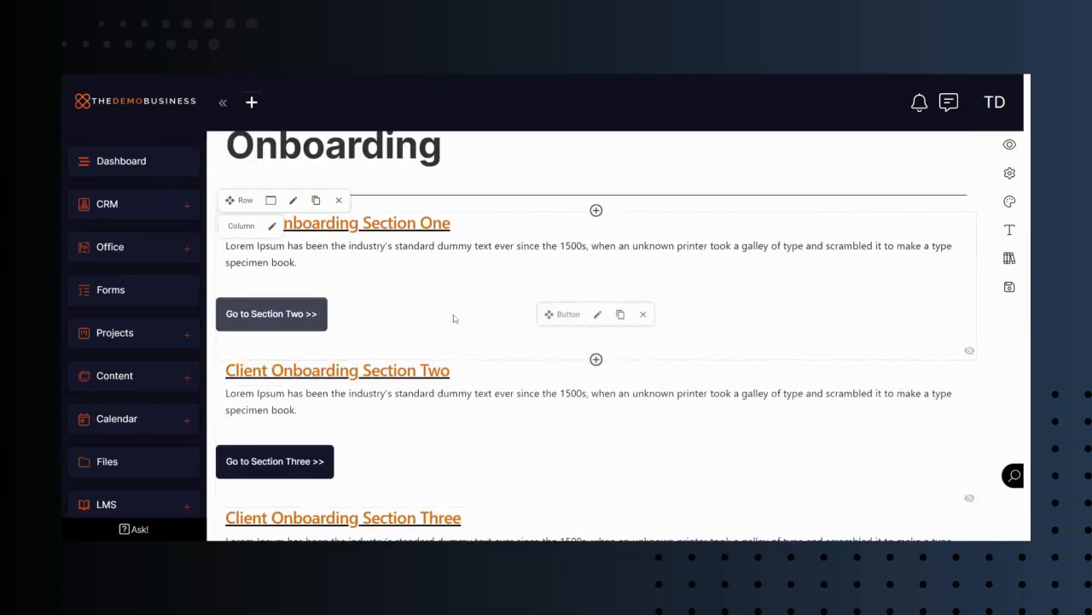
pyautogui.click(597, 315)
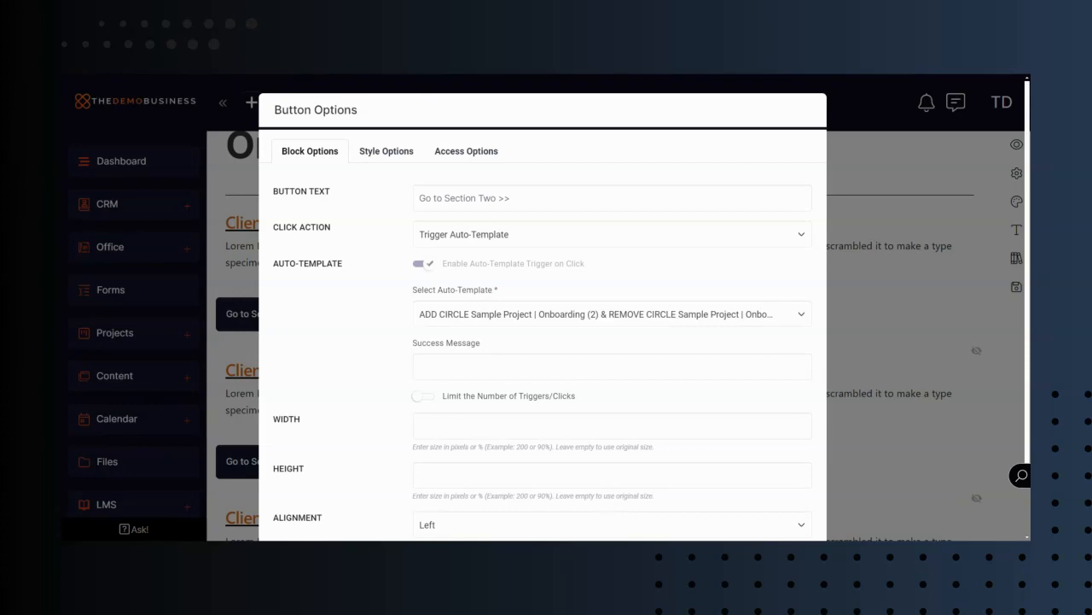
pyautogui.click(579, 242)
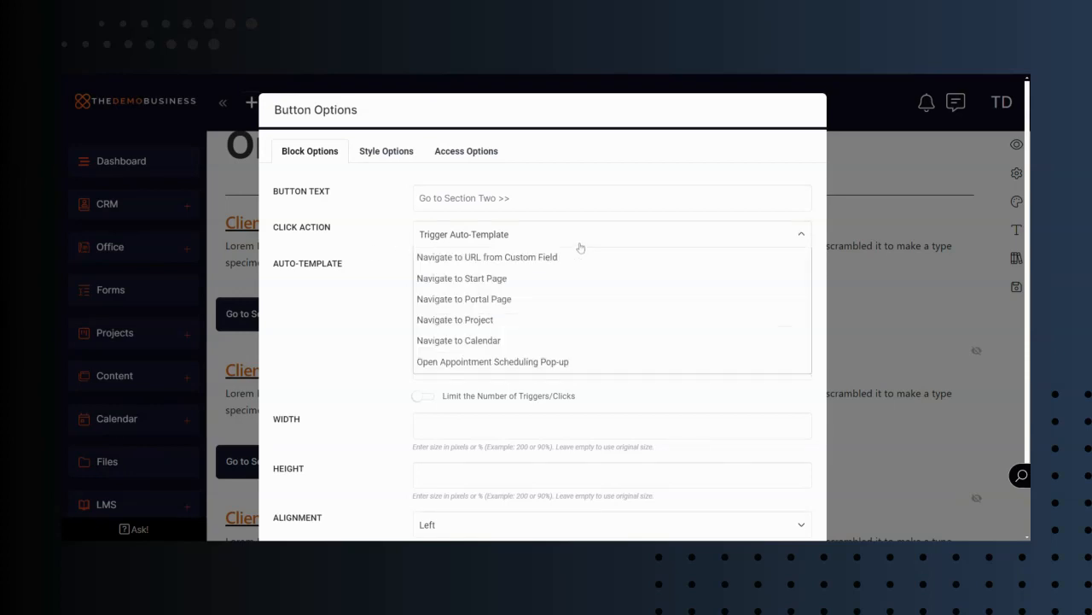
pyautogui.click(384, 251)
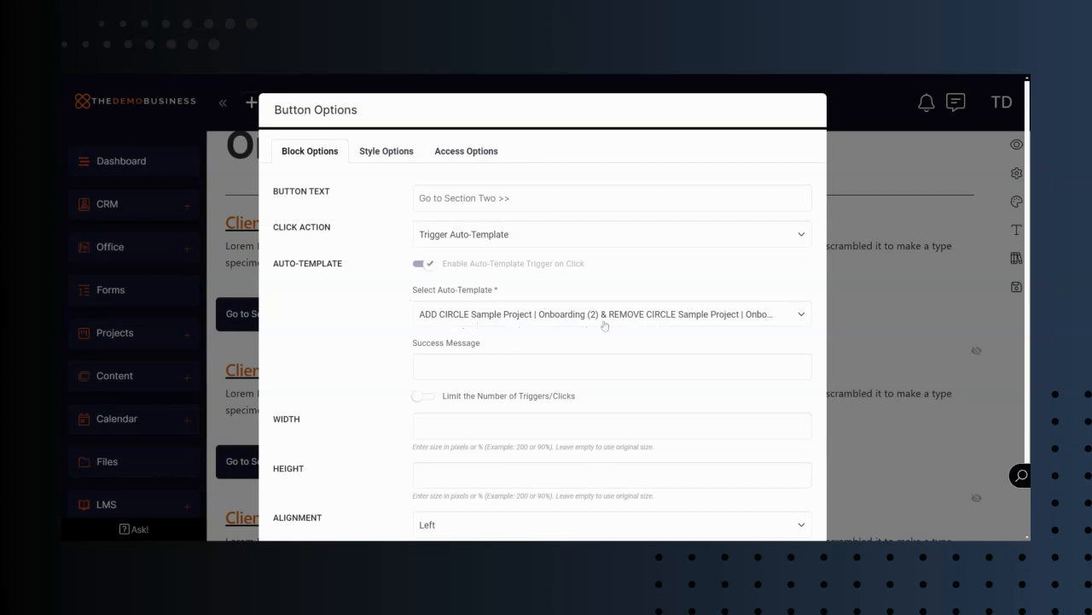
pyautogui.scroll(-2, 391, 312)
pyautogui.scroll(2, 391, 312)
pyautogui.click(805, 117)
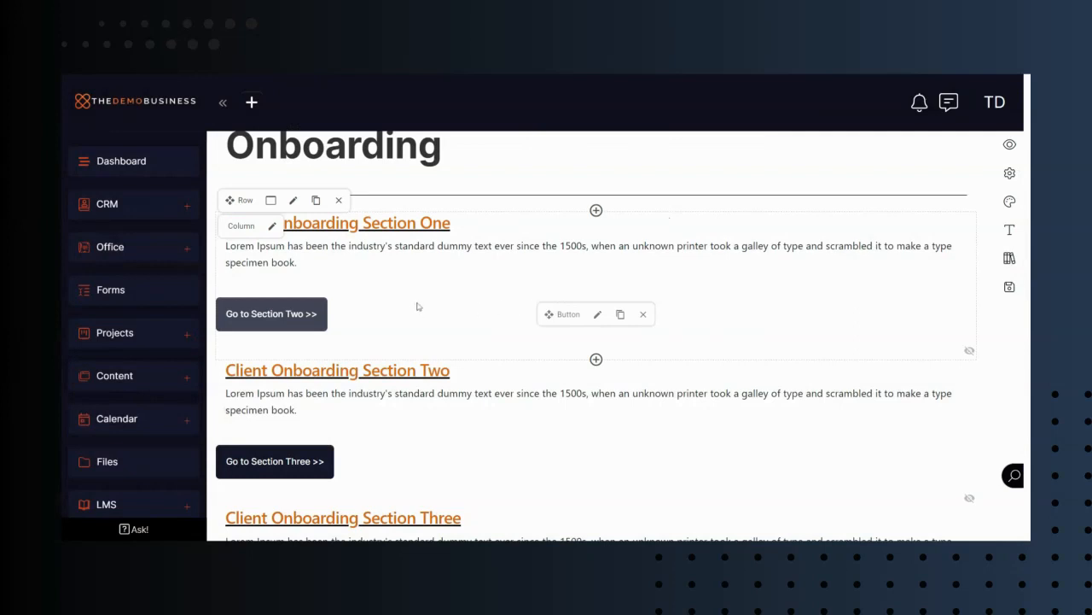
# - Examine the click action and auto-template of the "Go to Dashboard >>" button in Client Onboarding Section Three, then close its options unchanged
pyautogui.scroll(-2, 443, 311)
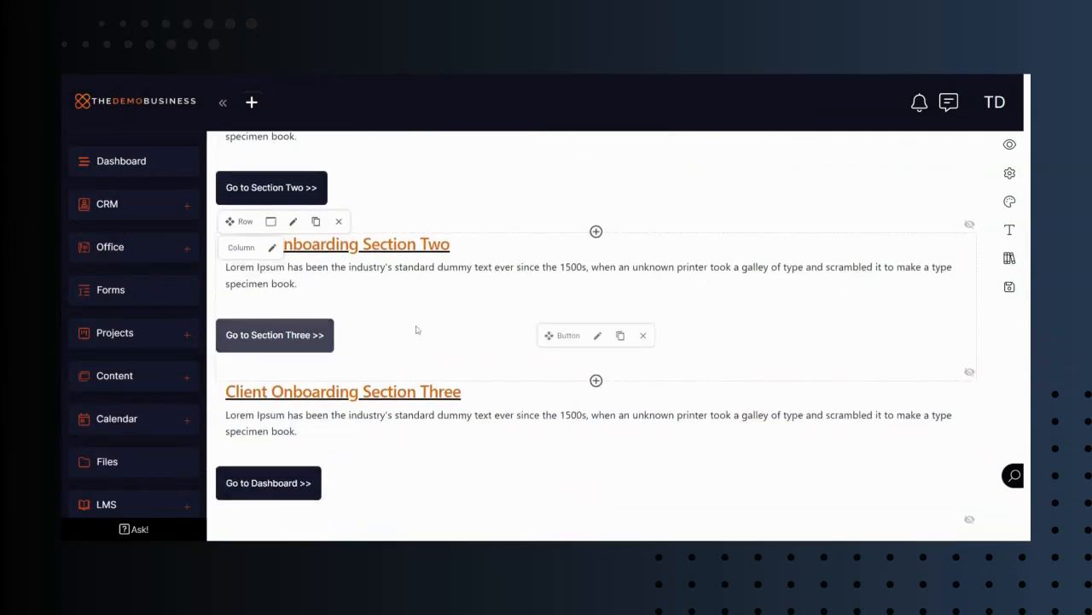
pyautogui.scroll(-2, 417, 329)
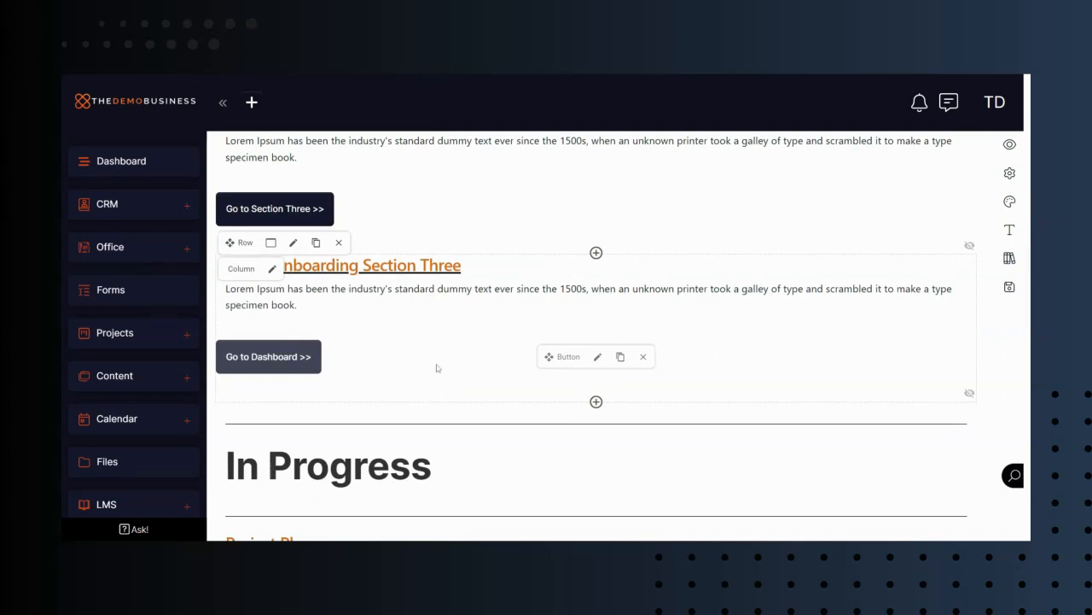
pyautogui.click(599, 358)
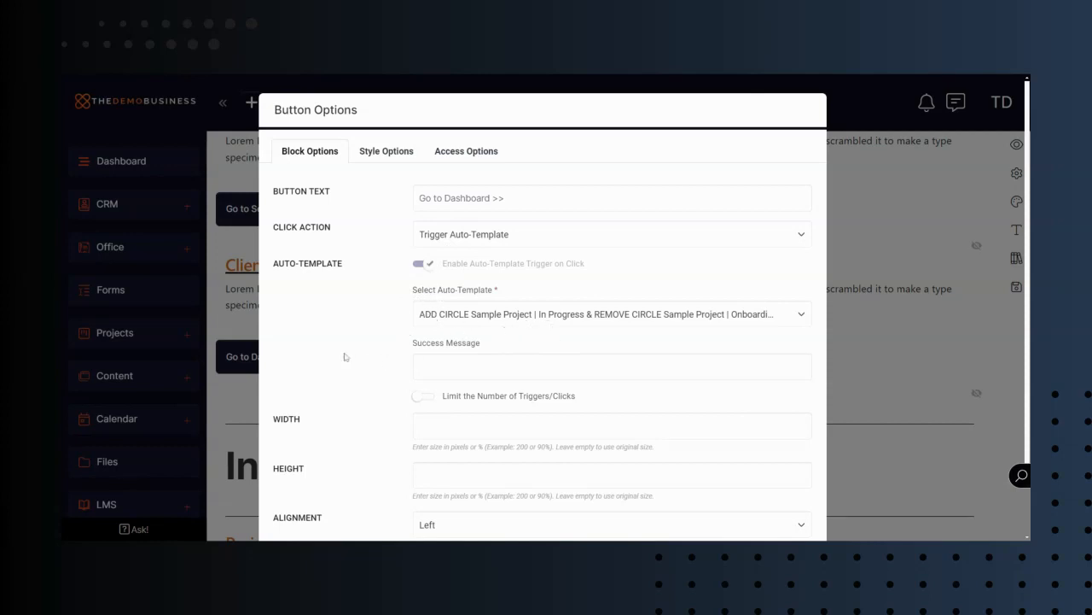
pyautogui.scroll(-2, 359, 352)
pyautogui.scroll(2, 664, 196)
pyautogui.click(804, 114)
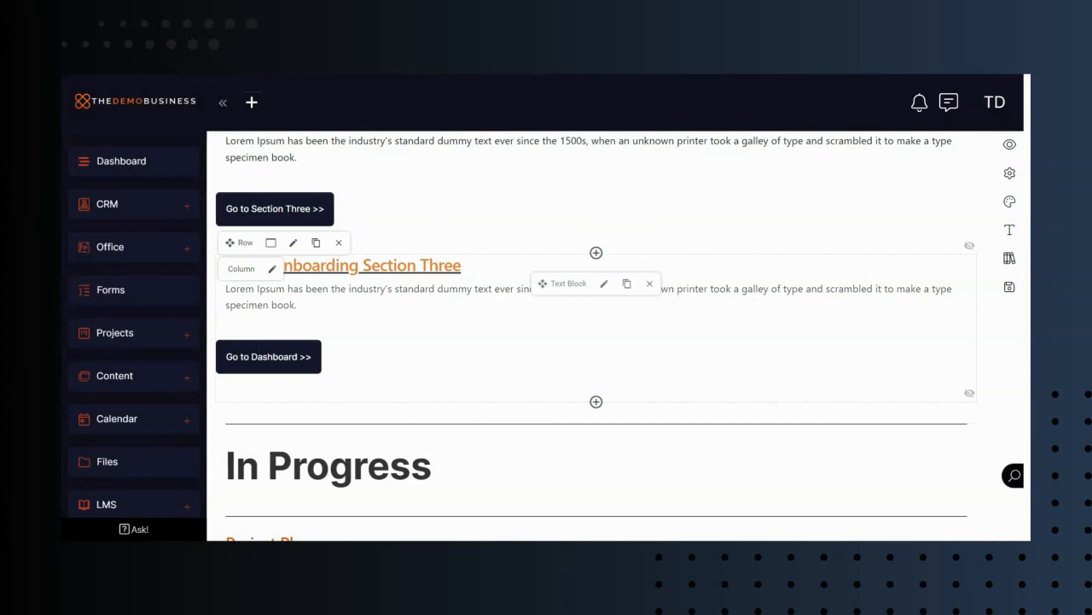
pyautogui.scroll(15, 870, 322)
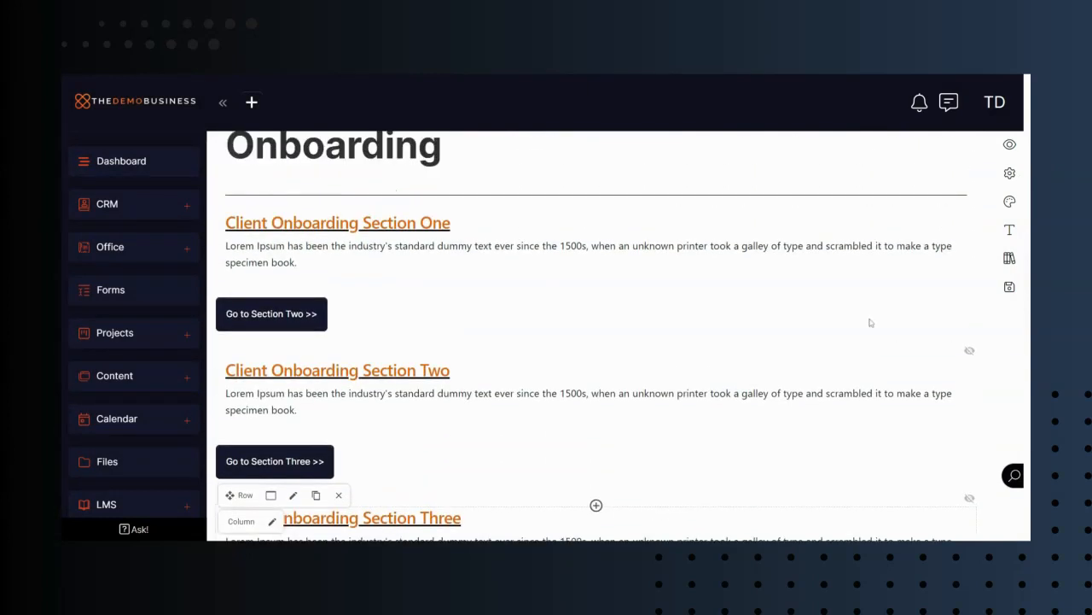
pyautogui.scroll(2, 866, 322)
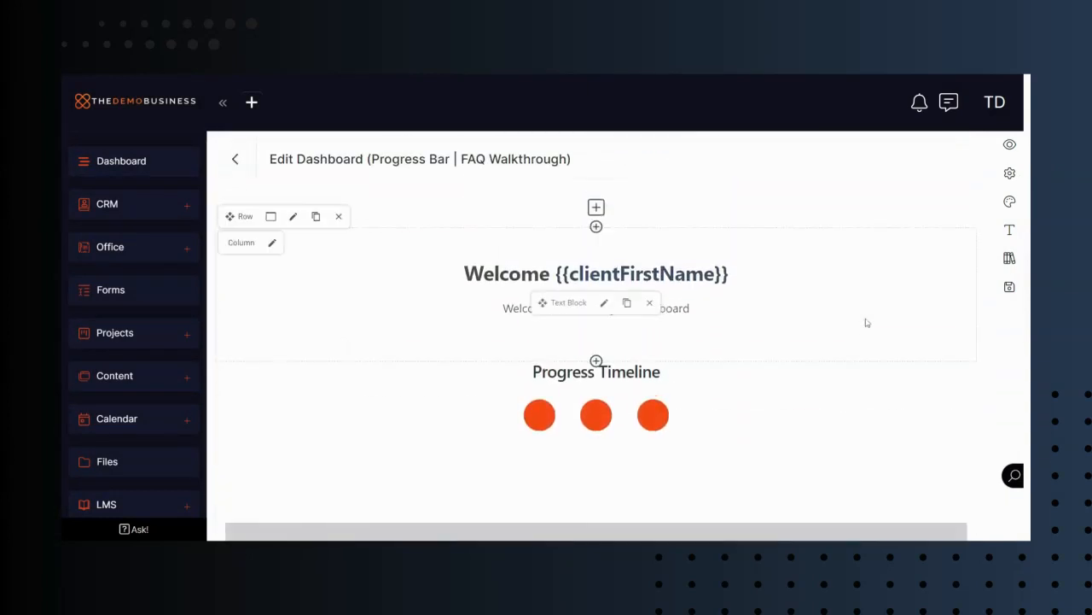
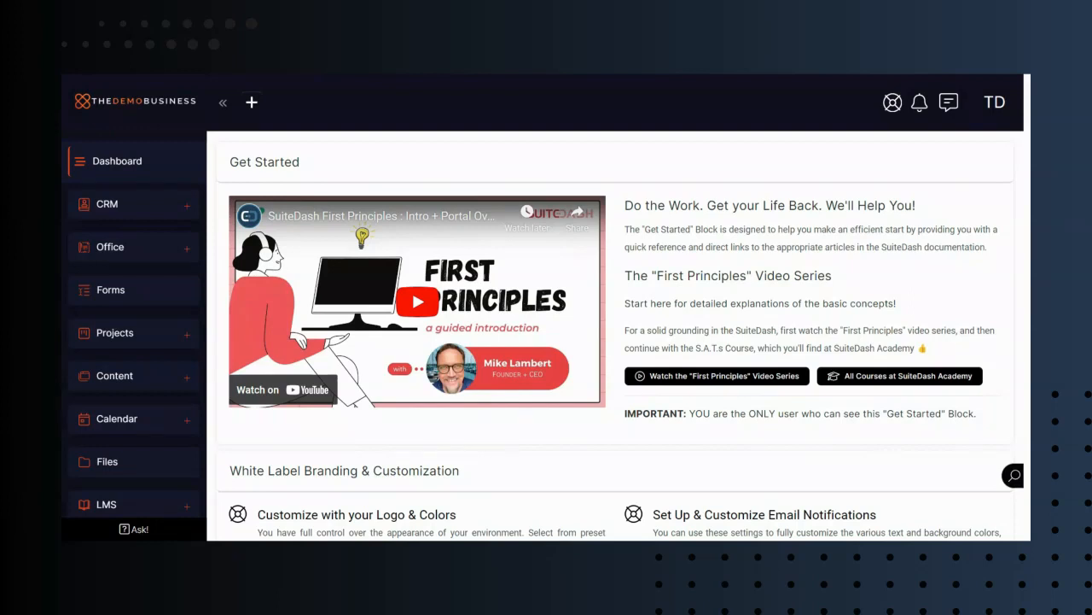
# - Review the Sample Project entries in the custom fields list and in the CRM circles list
pyautogui.click(990, 104)
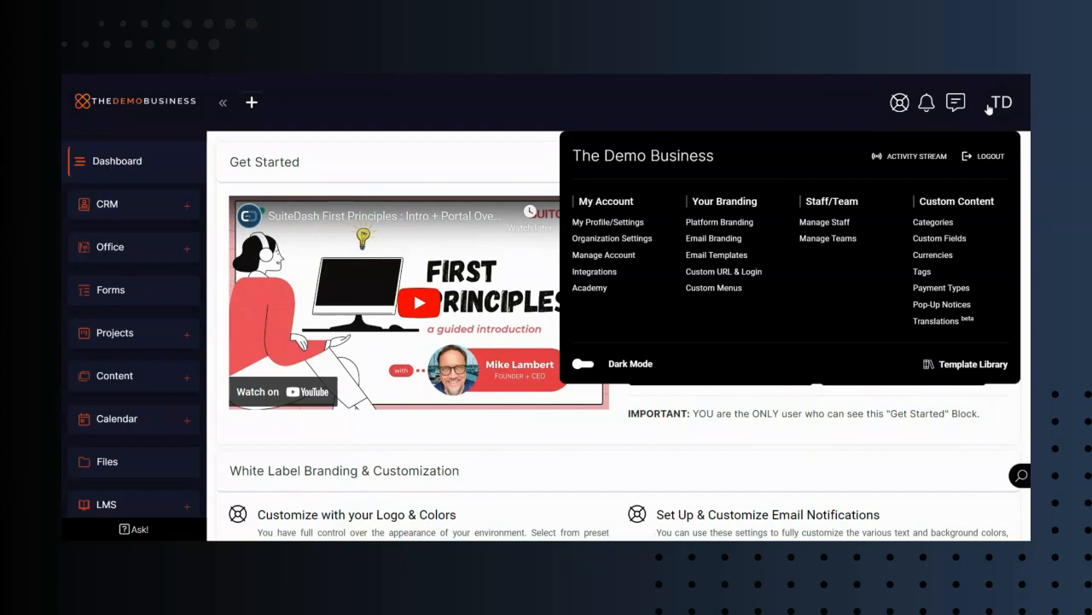
pyautogui.click(943, 239)
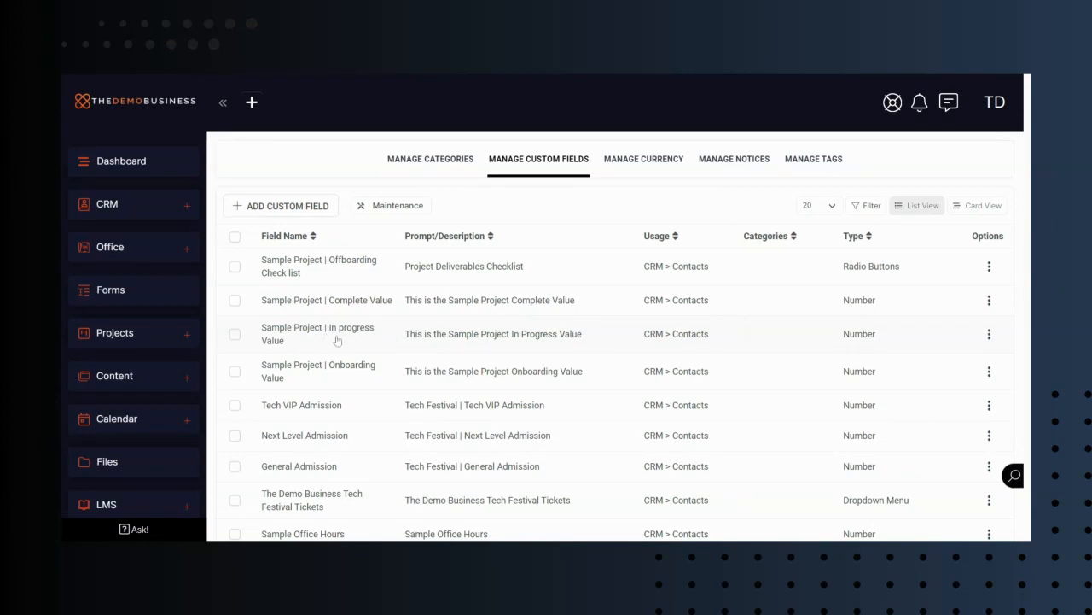
pyautogui.click(118, 209)
pyautogui.click(118, 209)
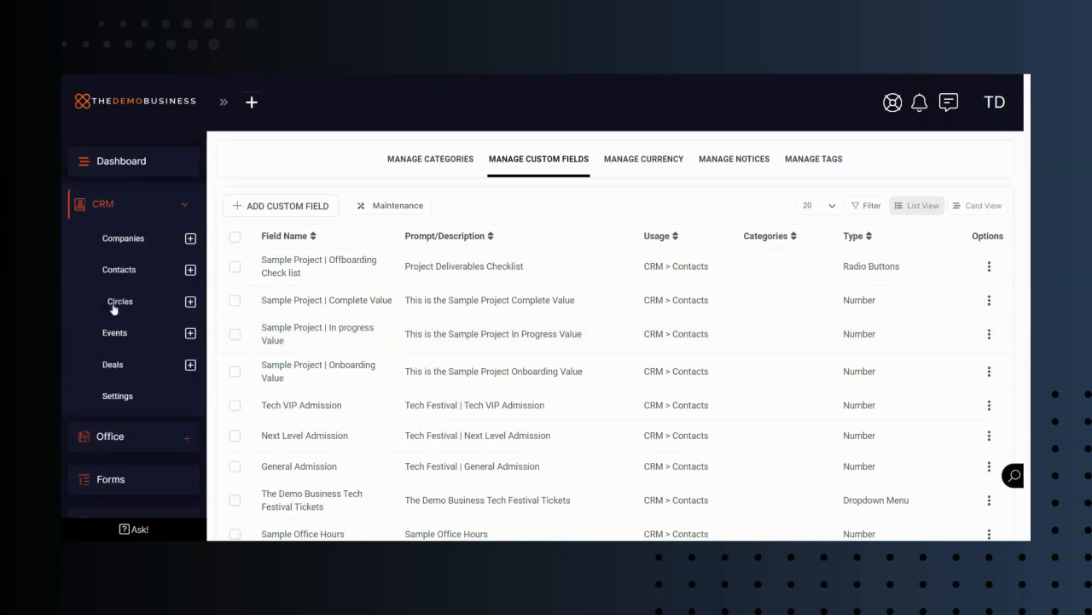
pyautogui.click(428, 393)
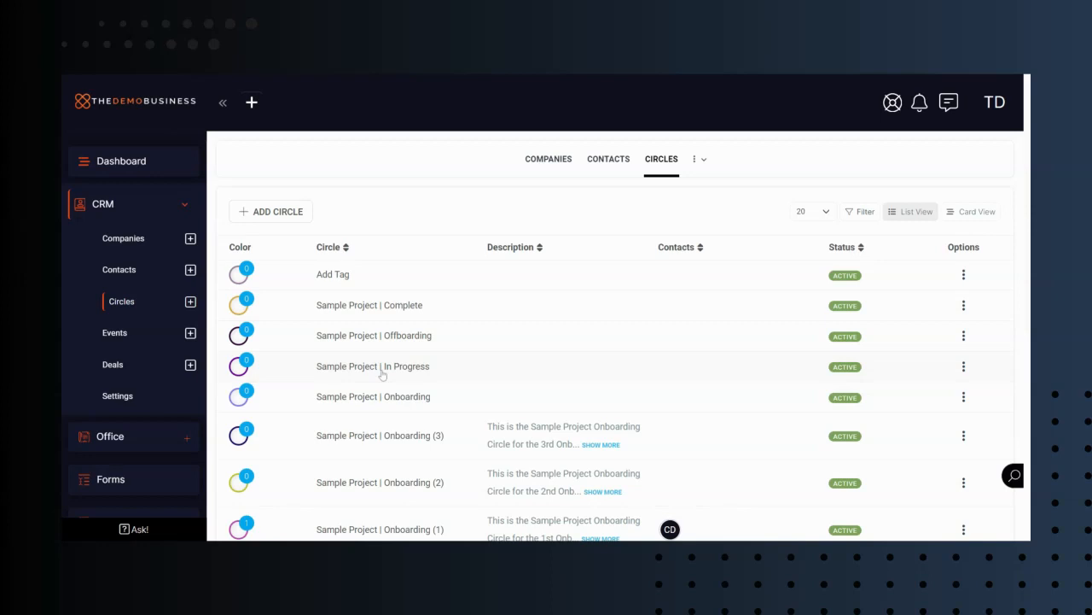
pyautogui.scroll(-2, 401, 374)
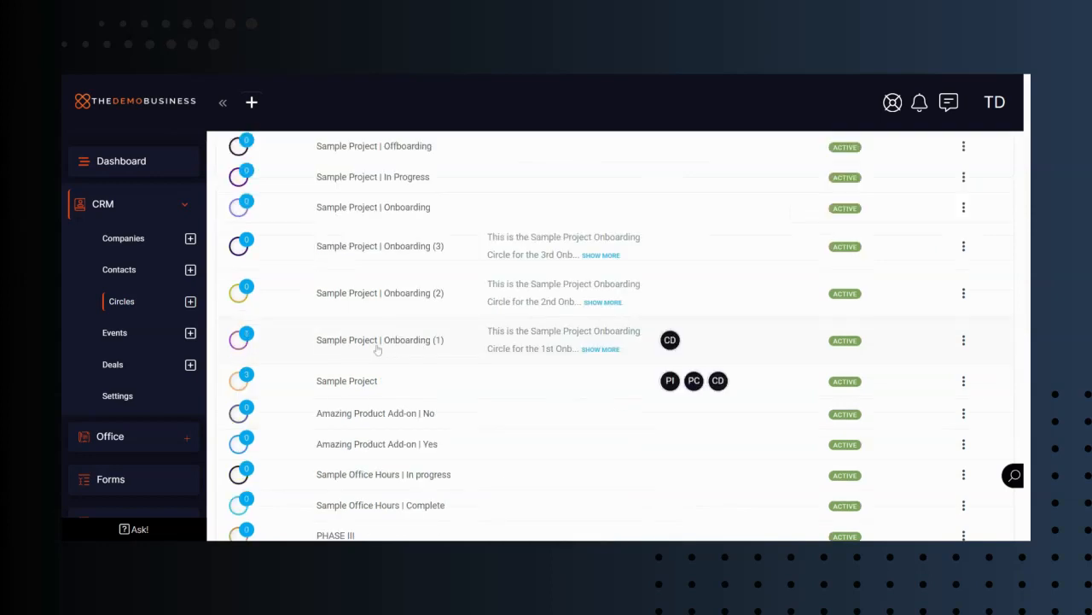
pyautogui.scroll(2, 378, 350)
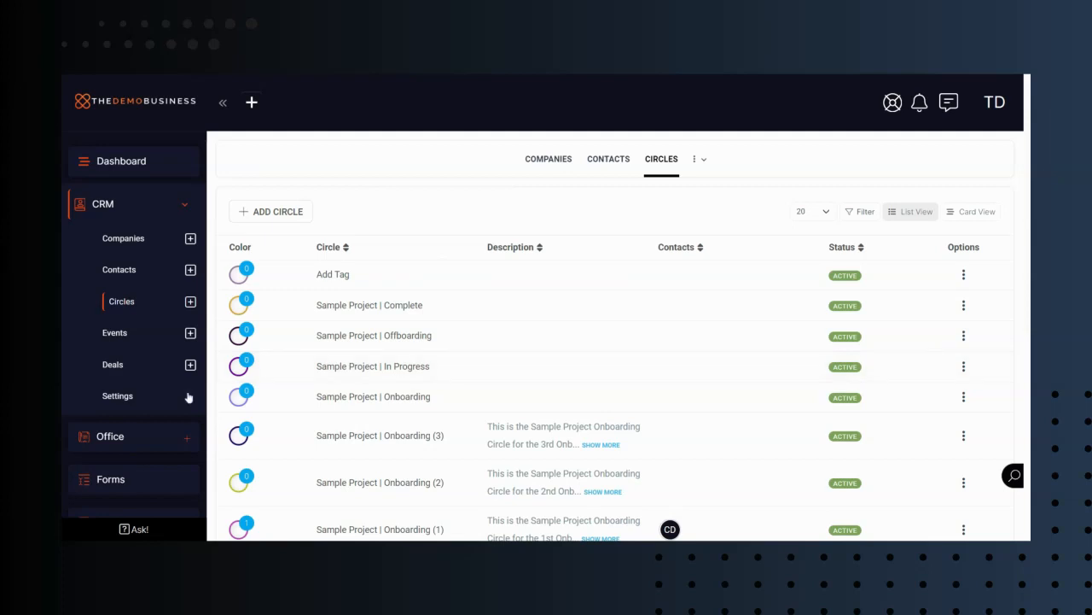
# - Open the auto-templates list and bring up the automations of "ADD VALUE Sample Project | In Progress PHASES"
pyautogui.scroll(-3, 189, 398)
pyautogui.scroll(-3, 146, 390)
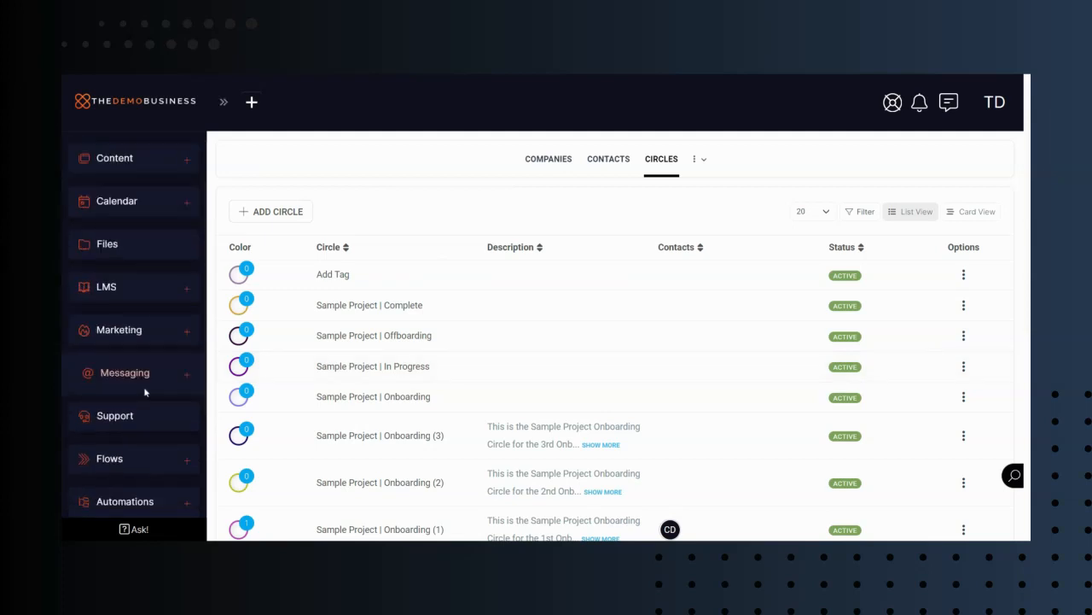
pyautogui.scroll(-2, 145, 392)
pyautogui.click(122, 371)
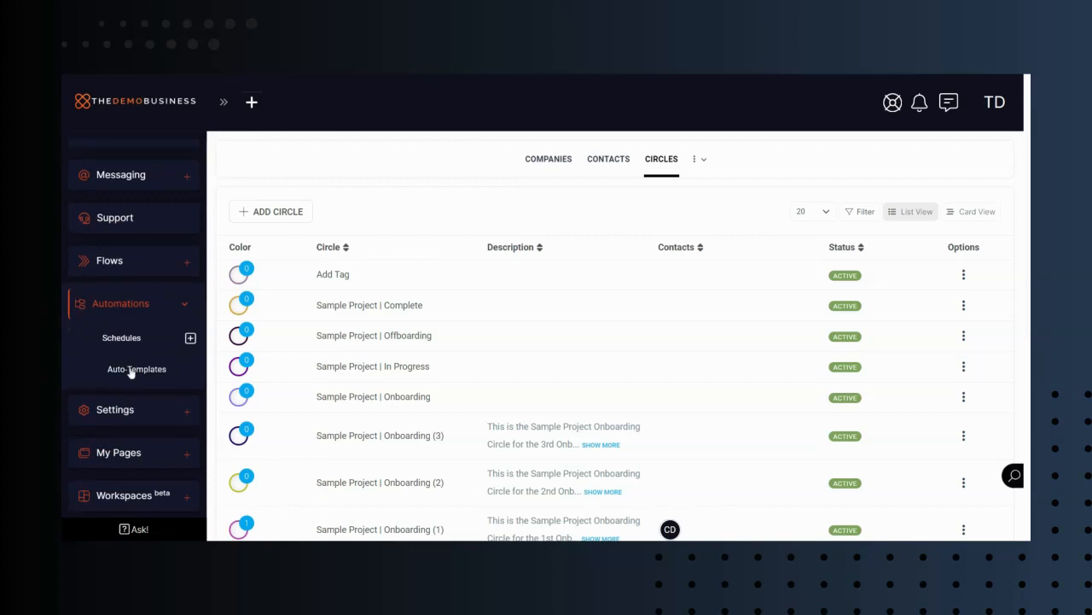
pyautogui.click(131, 370)
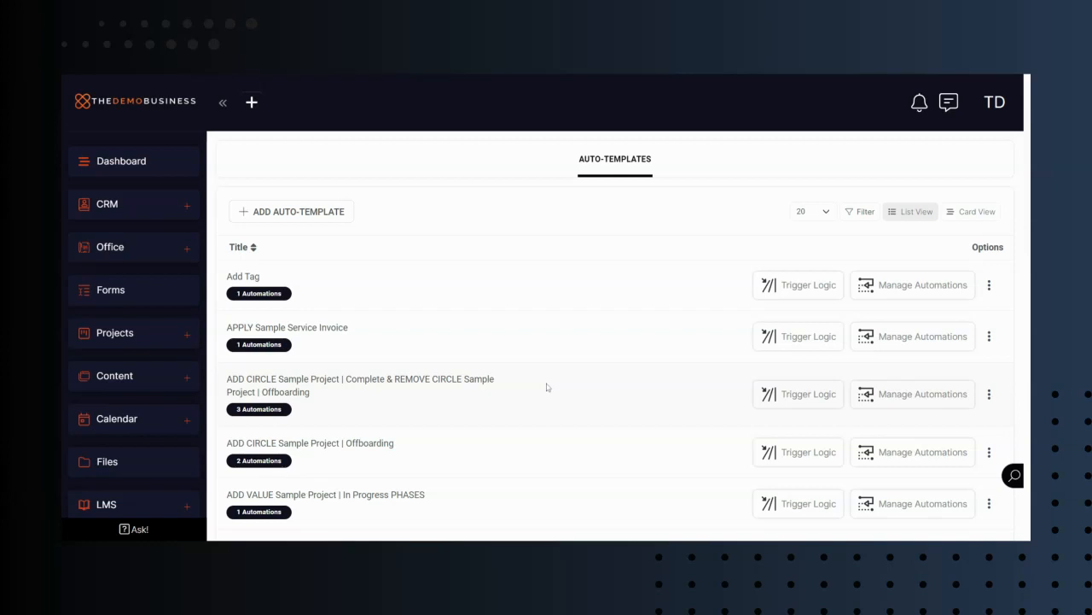
pyautogui.scroll(-1, 548, 387)
pyautogui.scroll(-1, 544, 386)
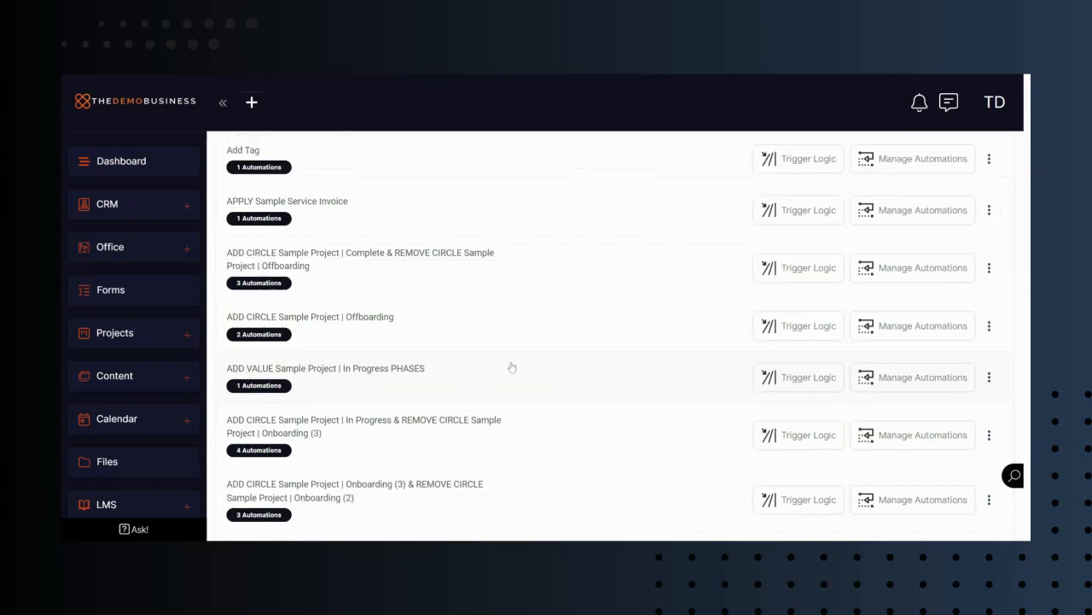
pyautogui.scroll(-1, 374, 327)
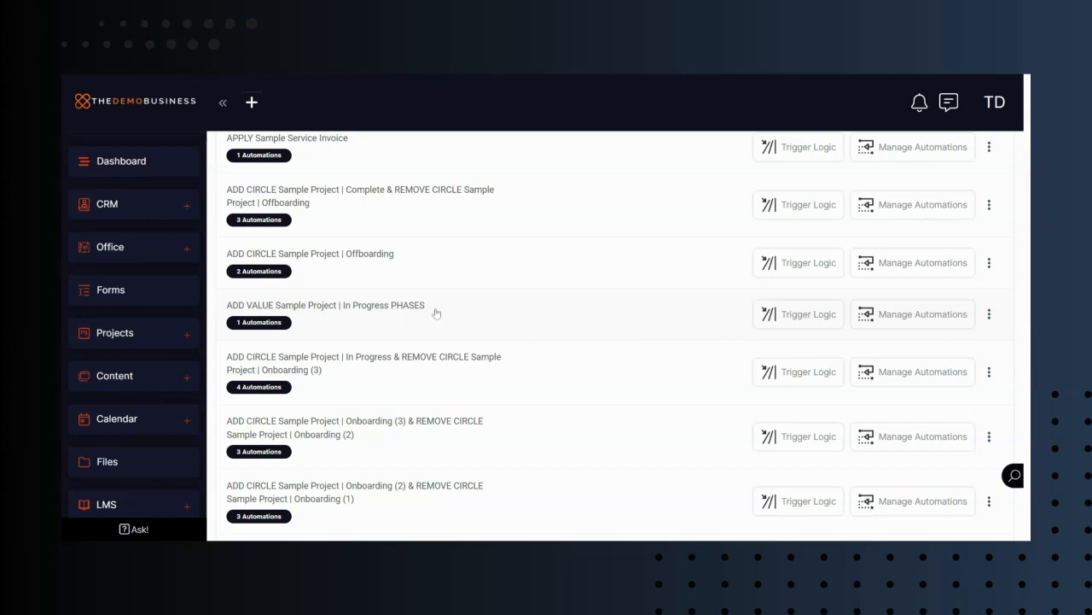
pyautogui.click(931, 321)
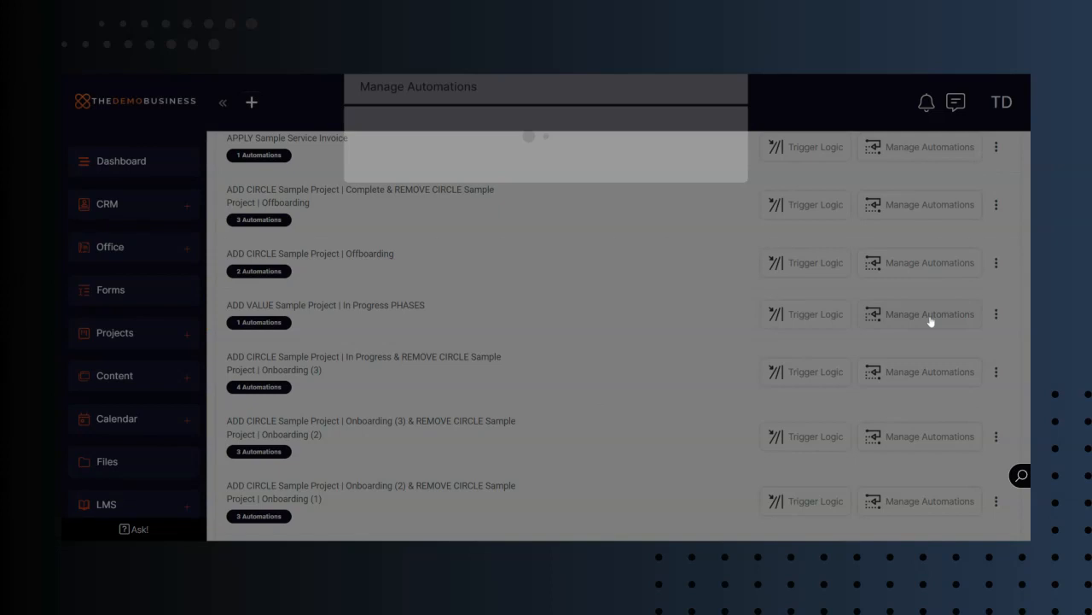
# - Review the Set Custom Field Value automation configured in "ADD VALUE Sample Project | In Progress PHASES", then close it unchanged
pyautogui.click(600, 233)
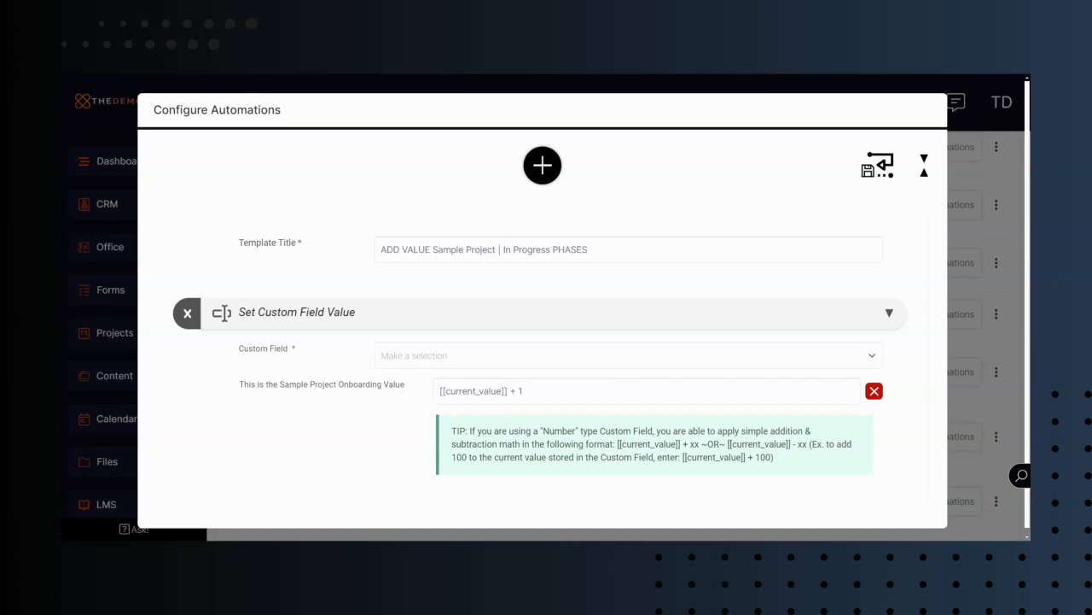
pyautogui.click(928, 115)
pyautogui.click(729, 126)
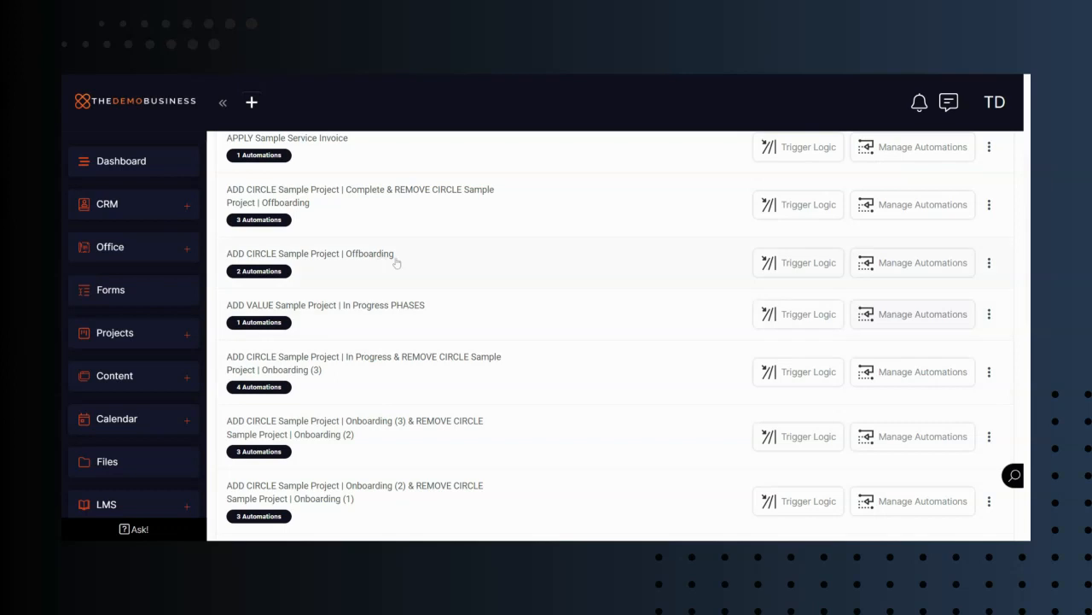
# - Examine the circles added and removed by the "ADD CIRCLE Sample Project | Offboarding" auto-template, then close it unchanged
pyautogui.click(939, 270)
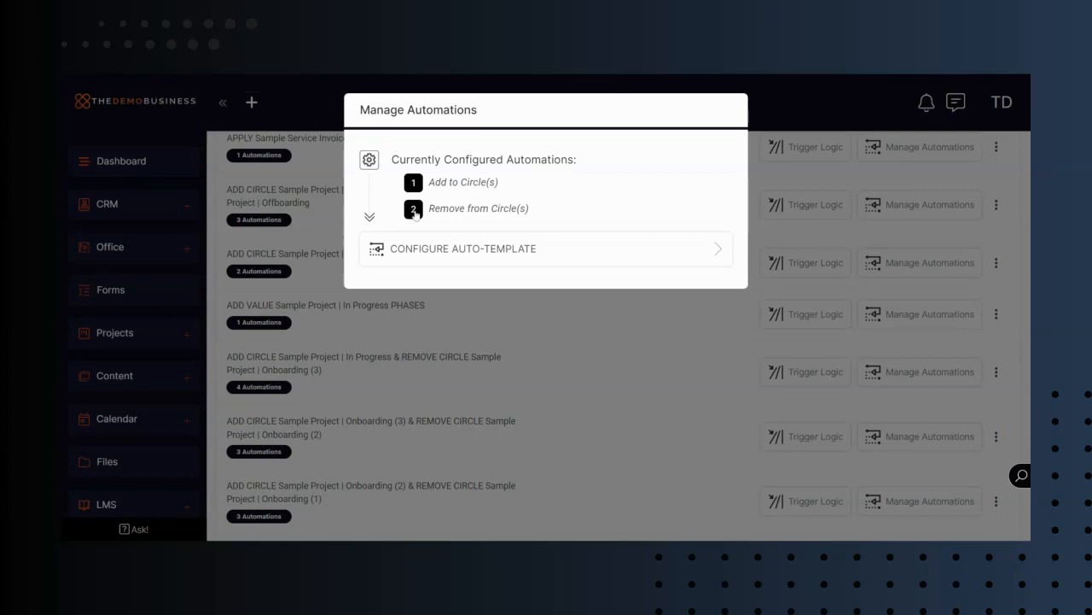
pyautogui.click(578, 248)
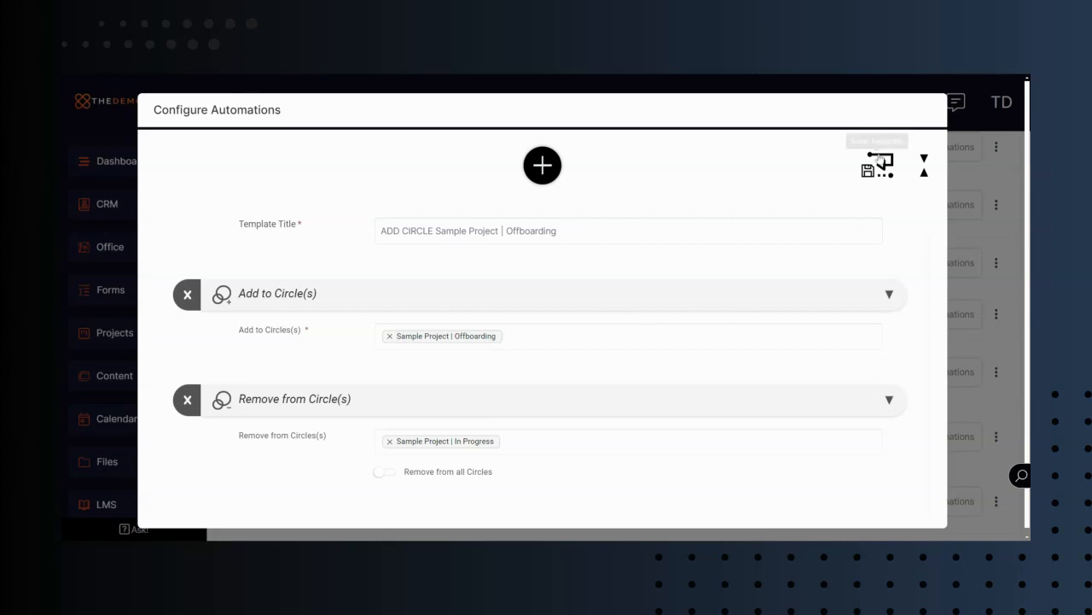
pyautogui.click(926, 114)
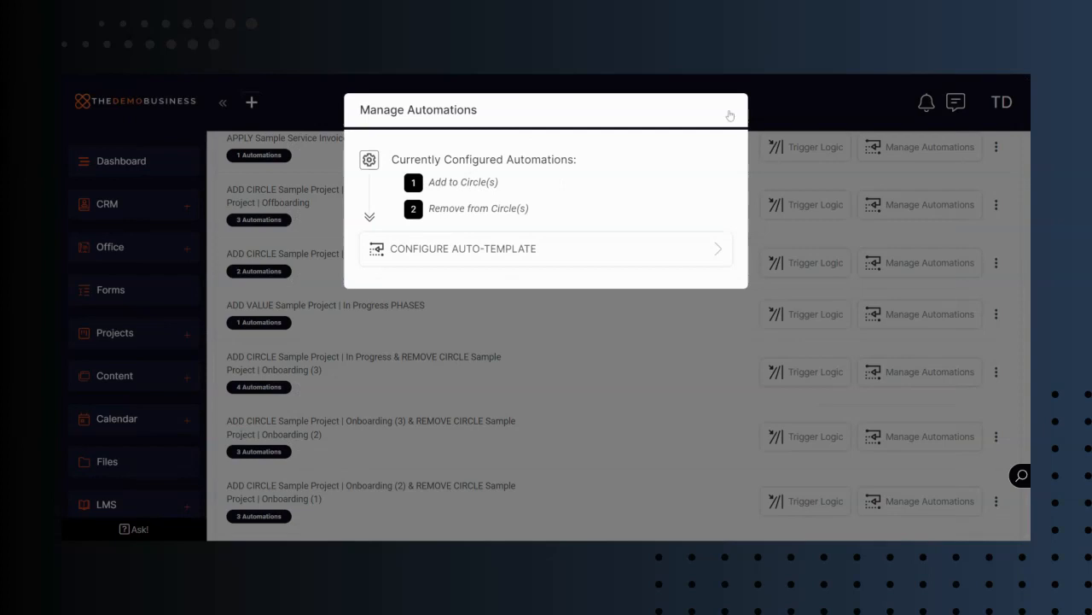
pyautogui.click(730, 115)
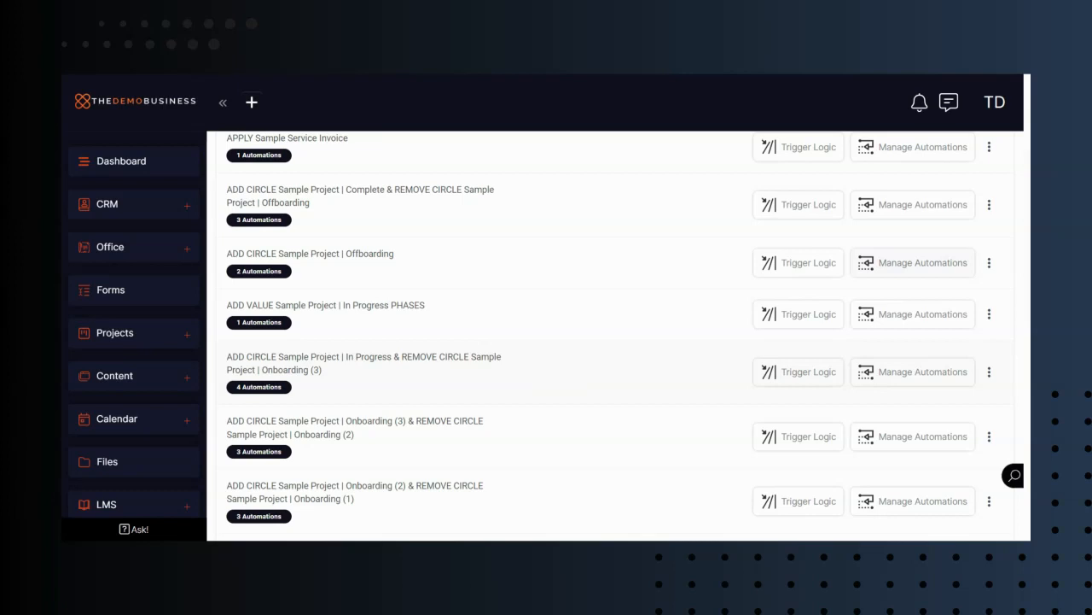
# - Go to the project generators and look through the blank Add Project Generator form, from auto-generation details to project automations
pyautogui.click(125, 337)
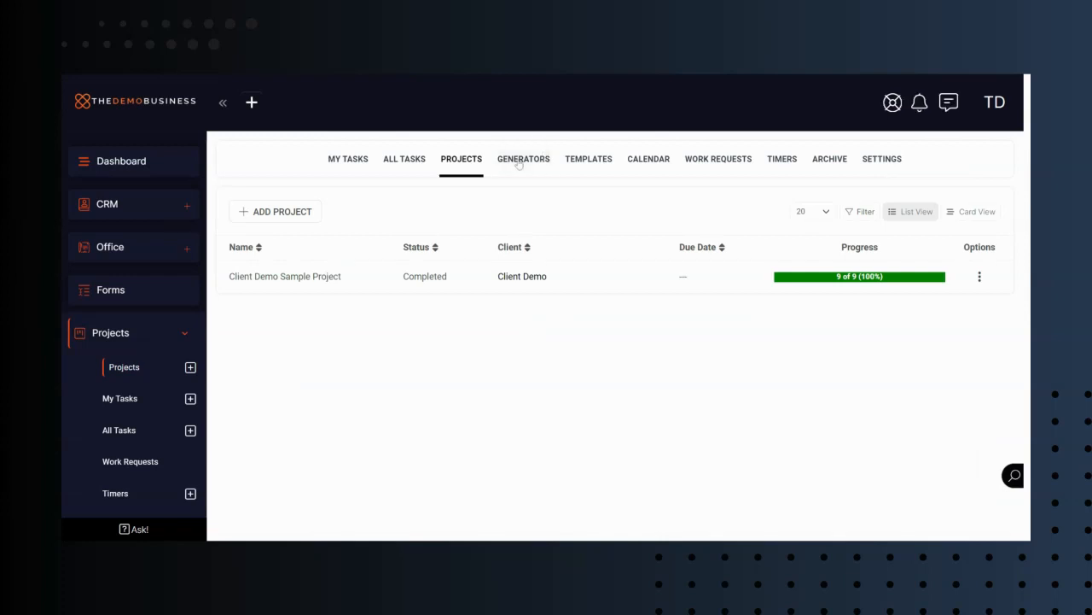
pyautogui.click(519, 162)
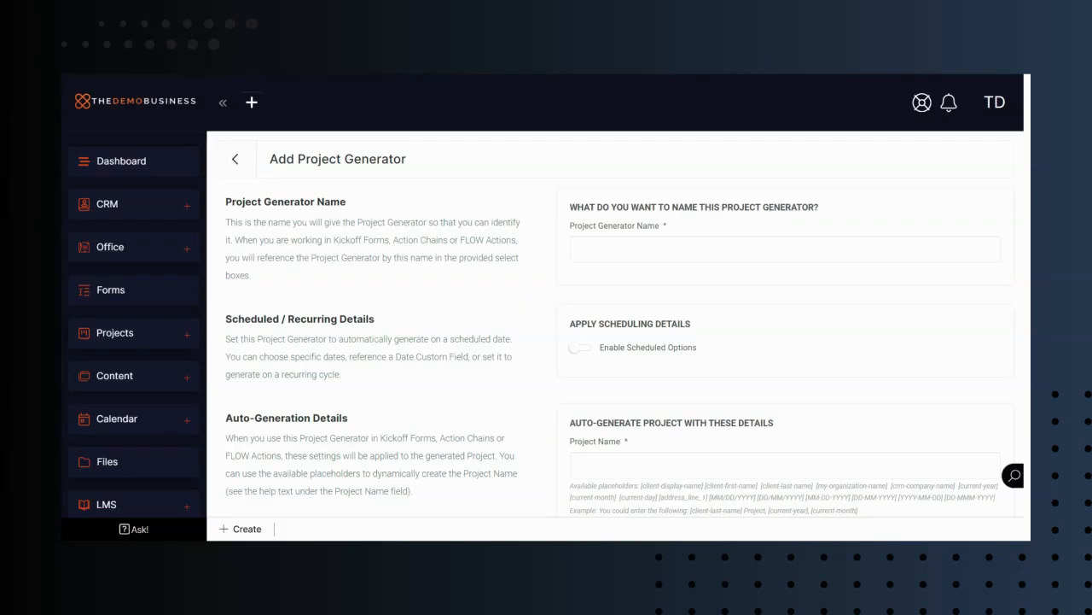
pyautogui.scroll(-2, 545, 294)
pyautogui.scroll(-1, 544, 293)
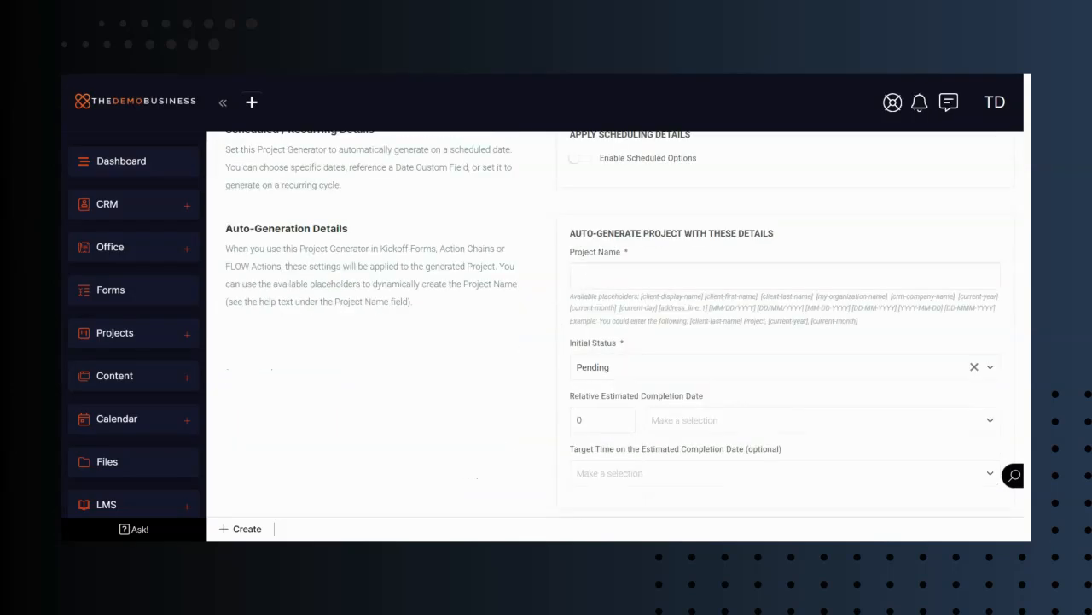
pyautogui.scroll(-1, 550, 322)
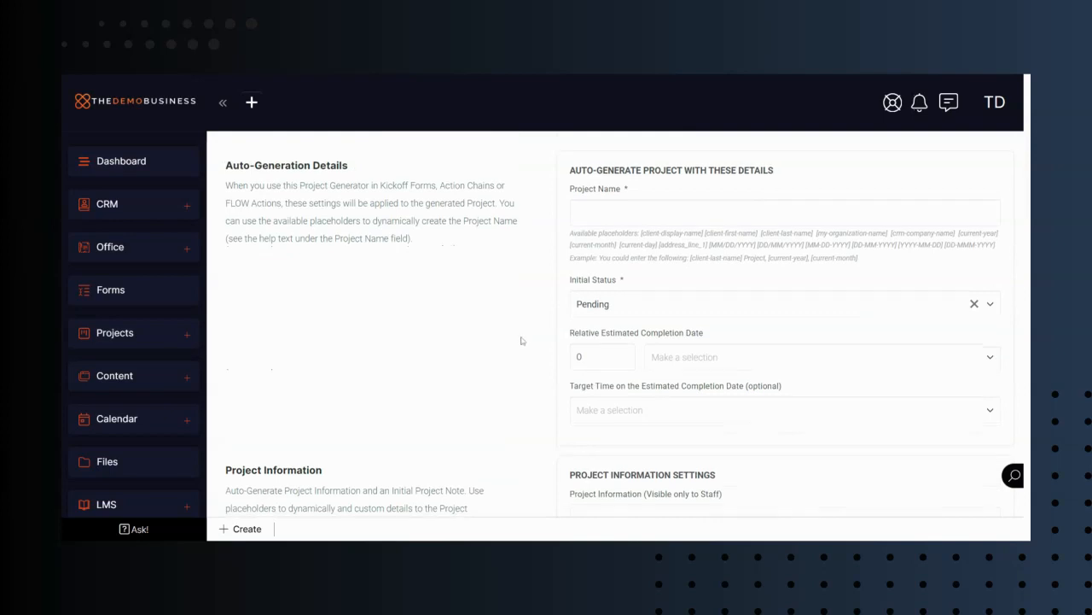
pyautogui.scroll(-3, 522, 340)
pyautogui.scroll(-2, 529, 343)
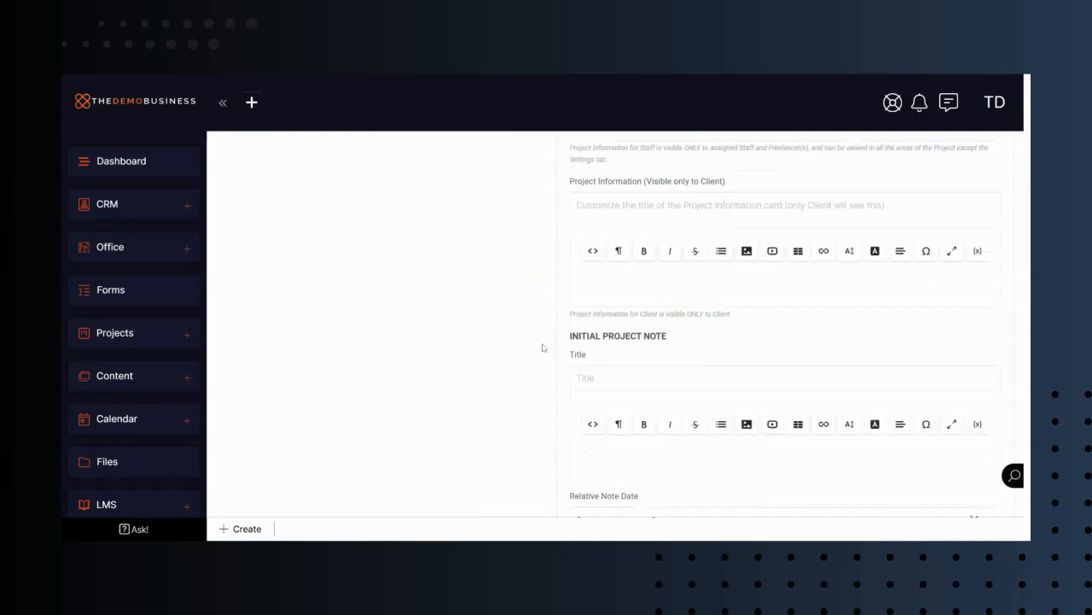
pyautogui.scroll(-1, 542, 348)
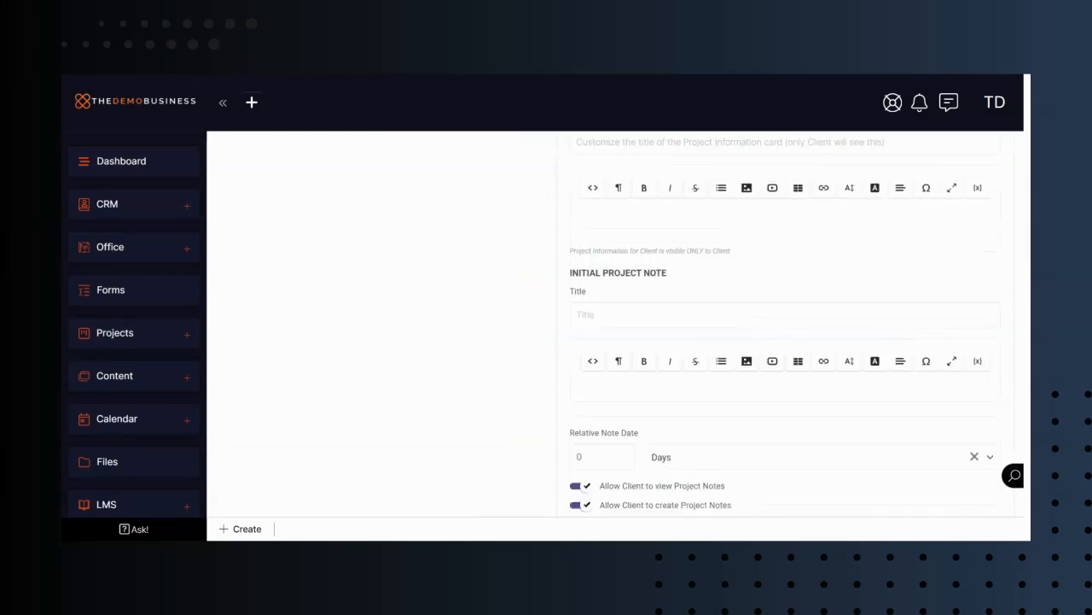
pyautogui.scroll(-4, 551, 325)
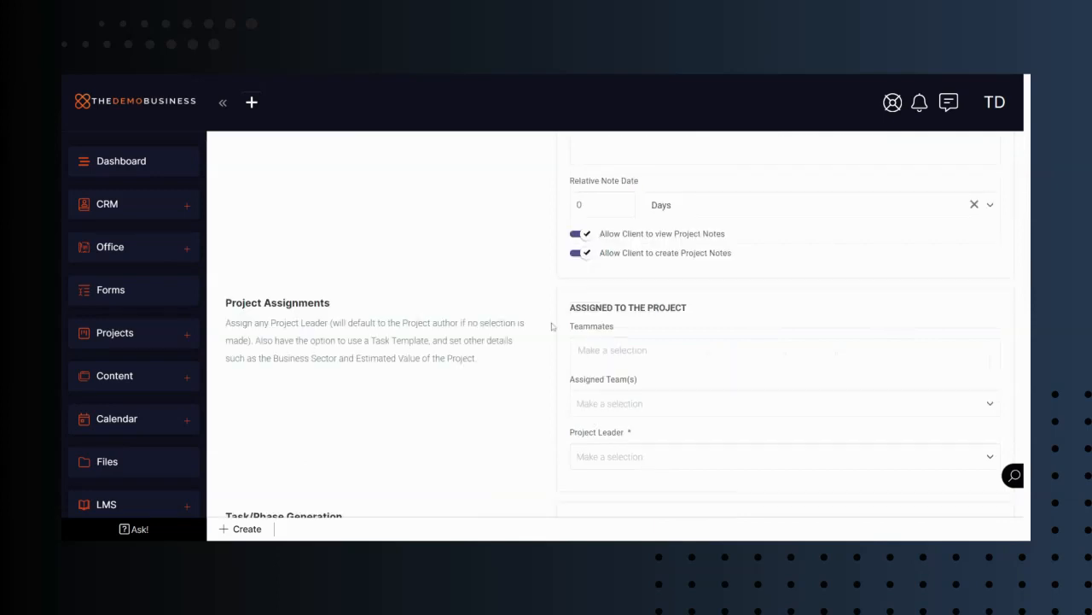
pyautogui.scroll(-1, 604, 312)
pyautogui.scroll(-4, 541, 361)
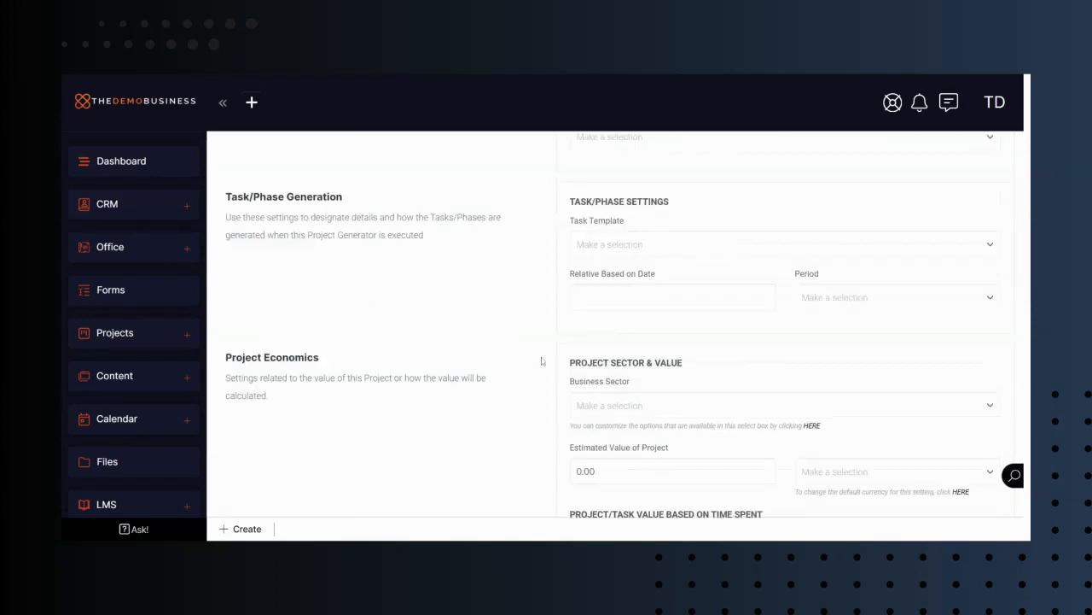
pyautogui.scroll(-10, 541, 361)
pyautogui.scroll(-1, 541, 362)
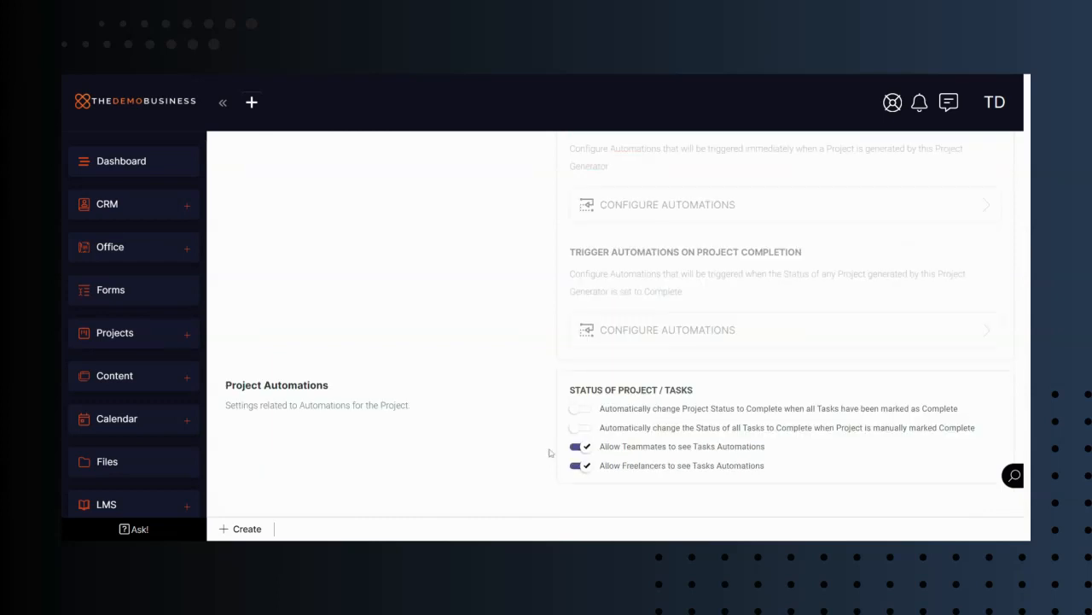
# - Examine the Trigger Automations section of the new project generator form, then leave the form without creating a generator
pyautogui.scroll(1, 544, 452)
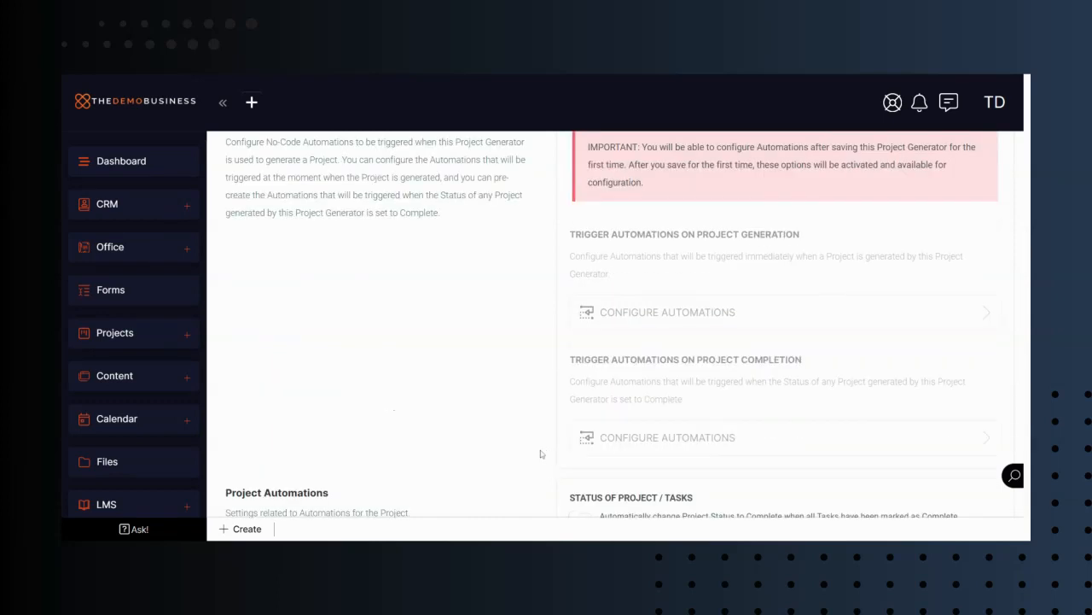
pyautogui.scroll(1, 541, 454)
pyautogui.scroll(2, 540, 455)
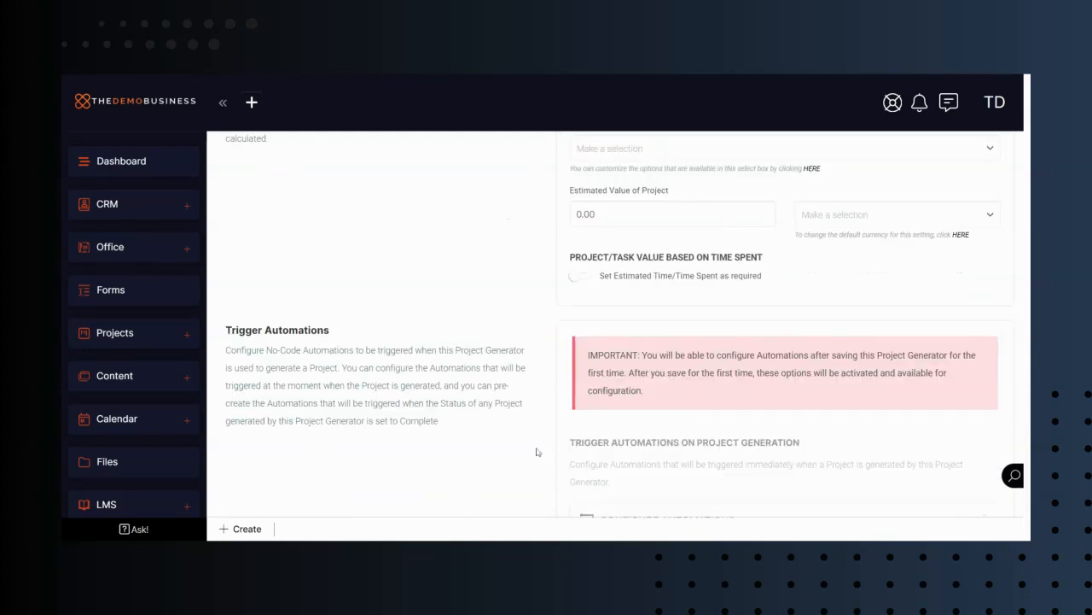
pyautogui.scroll(-2, 538, 451)
pyautogui.scroll(2, 538, 452)
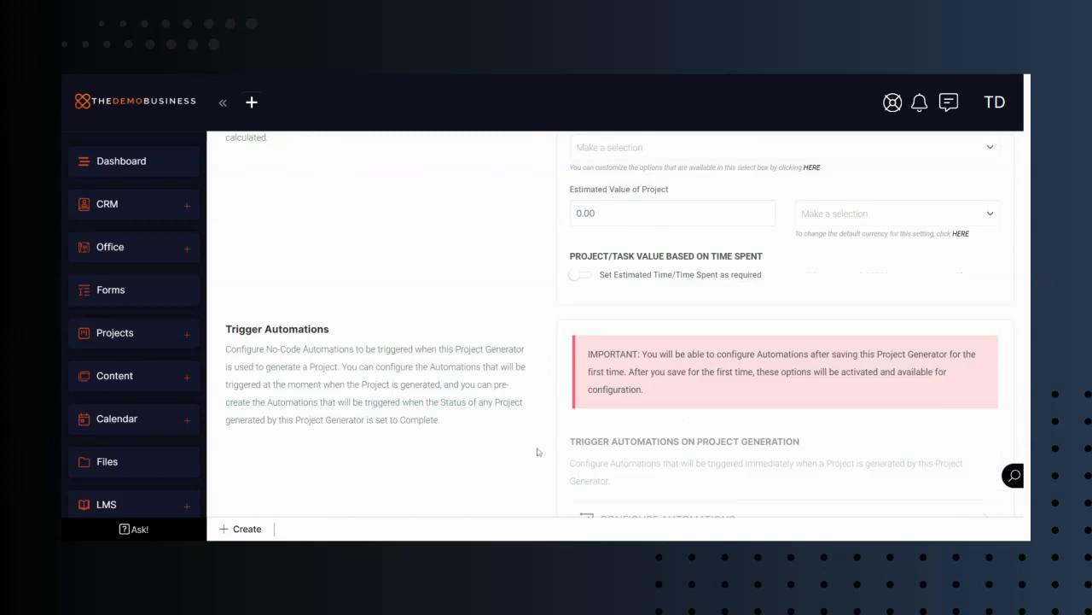
pyautogui.scroll(3, 538, 452)
pyautogui.scroll(5, 538, 451)
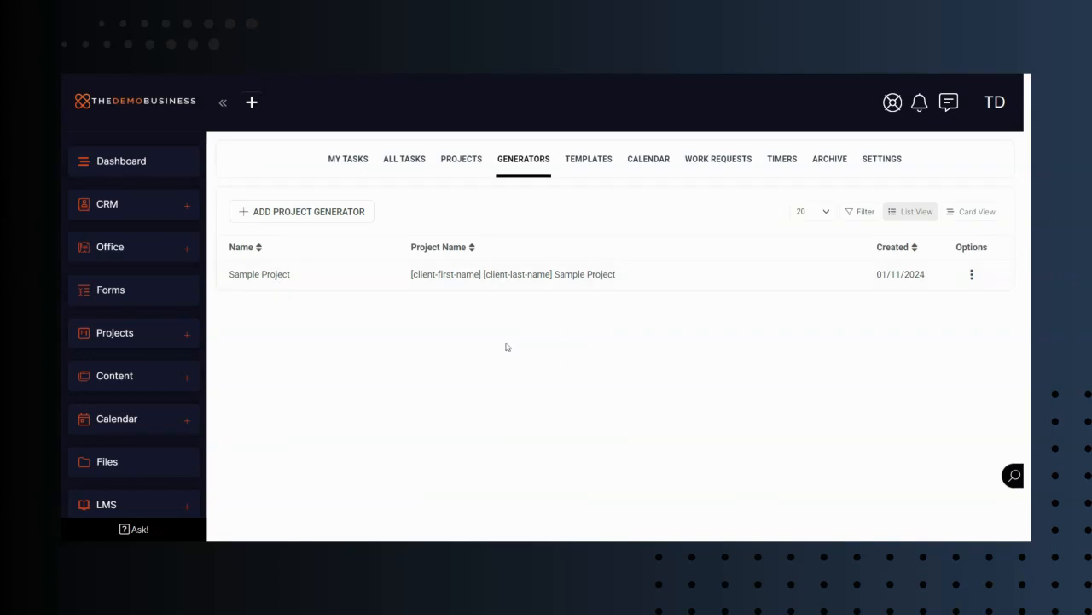
# - Open the existing Sample Project generator and review its project name, initial status, project leader and task template settings
pyautogui.press('F5')
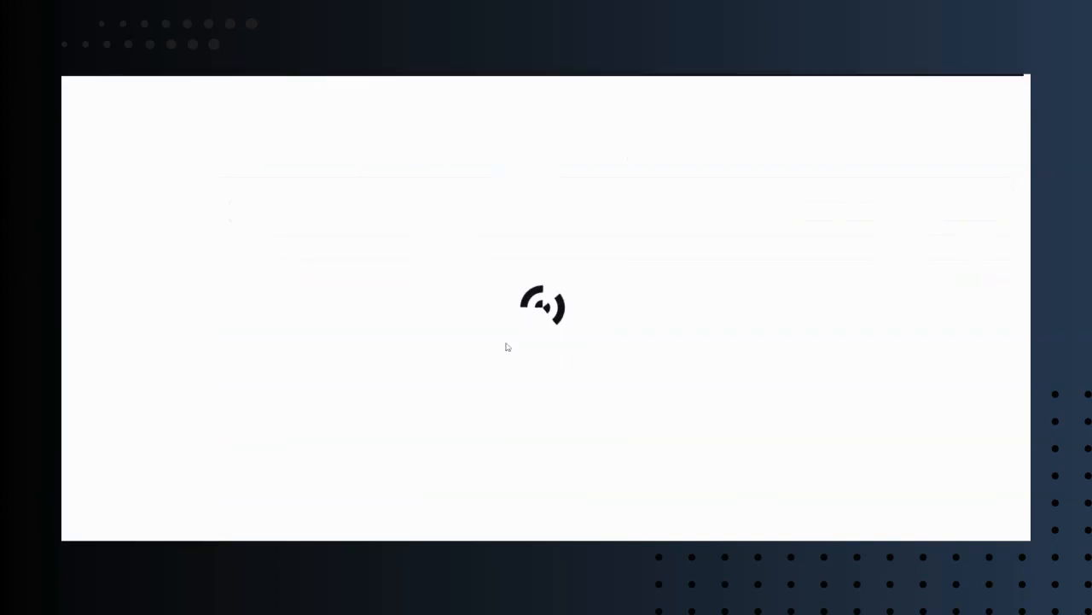
pyautogui.scroll(-2, 477, 478)
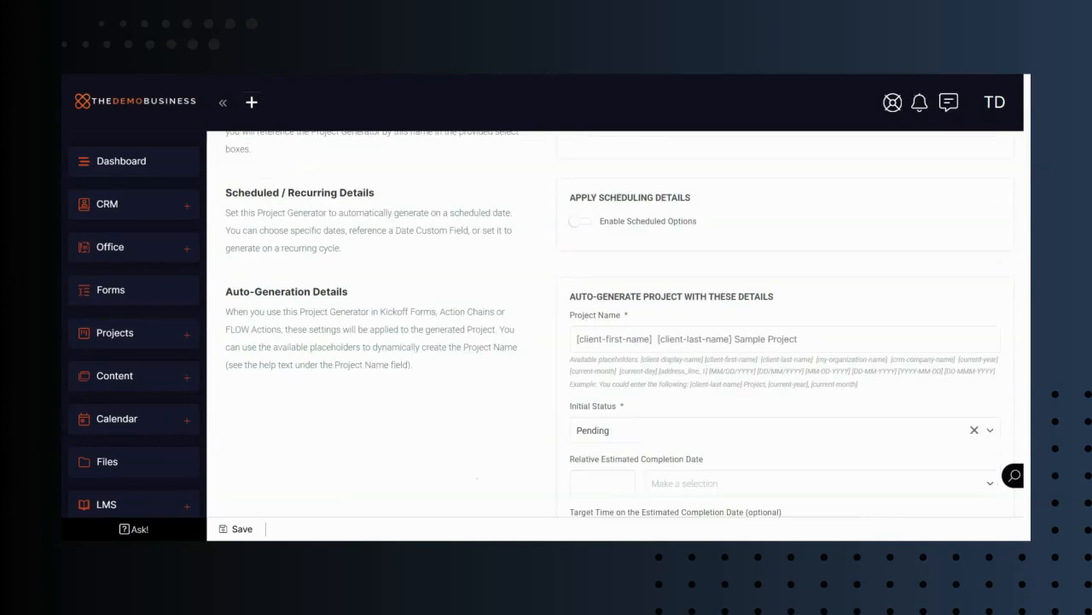
pyautogui.scroll(-2, 522, 389)
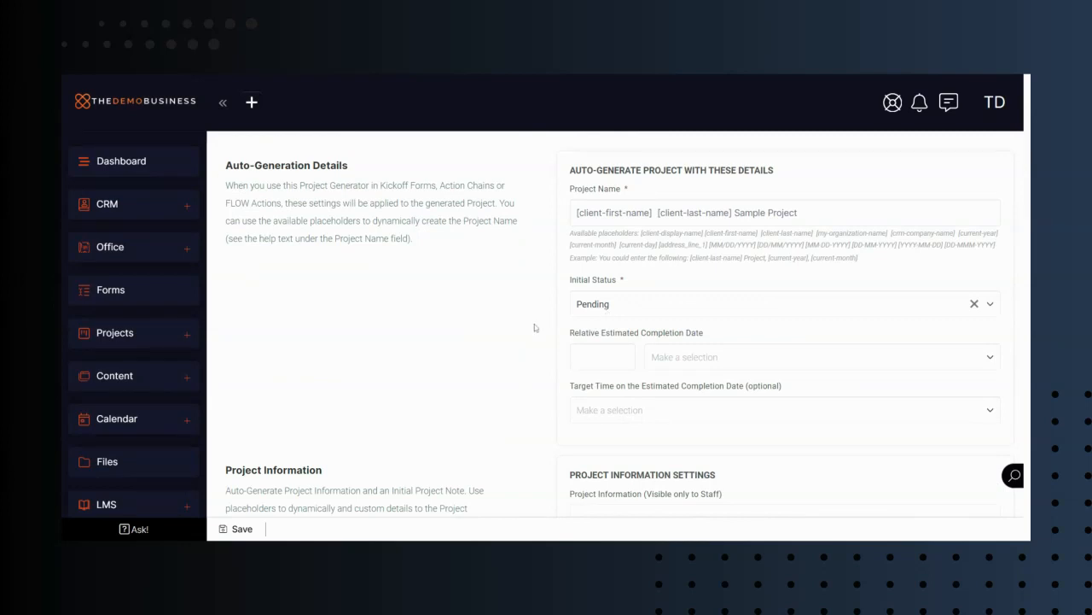
pyautogui.scroll(-2, 538, 329)
pyautogui.scroll(-2, 543, 333)
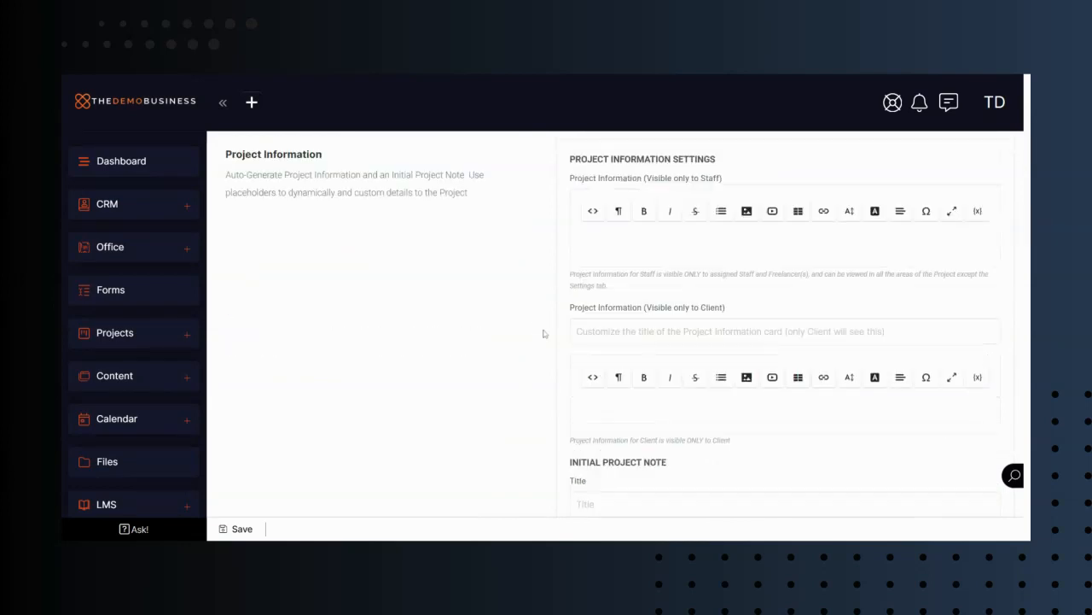
pyautogui.scroll(-4, 543, 333)
pyautogui.scroll(-3, 542, 333)
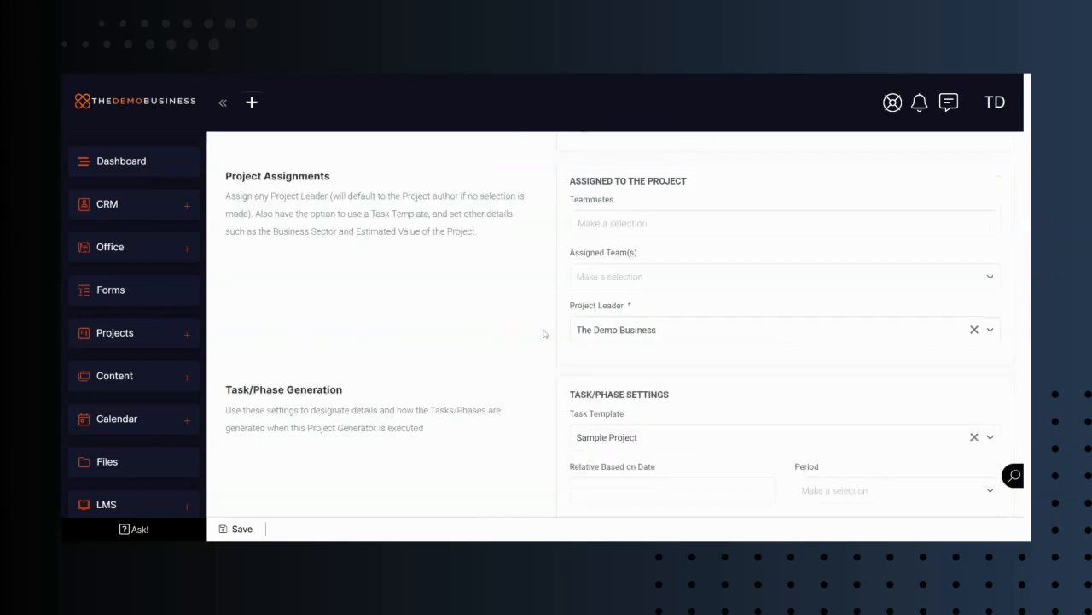
pyautogui.scroll(-1, 625, 379)
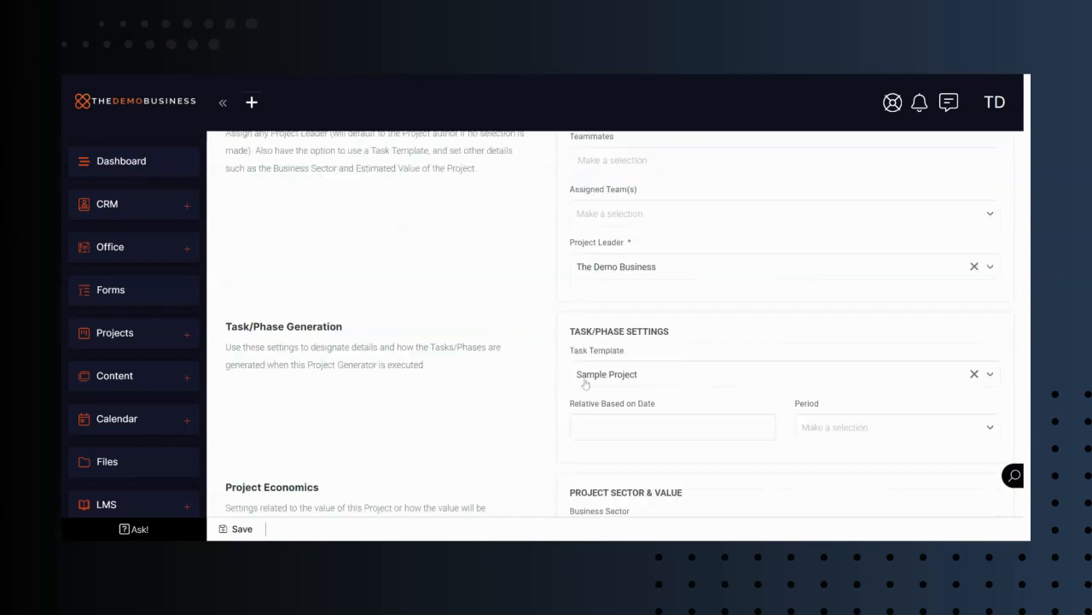
pyautogui.scroll(-1, 556, 378)
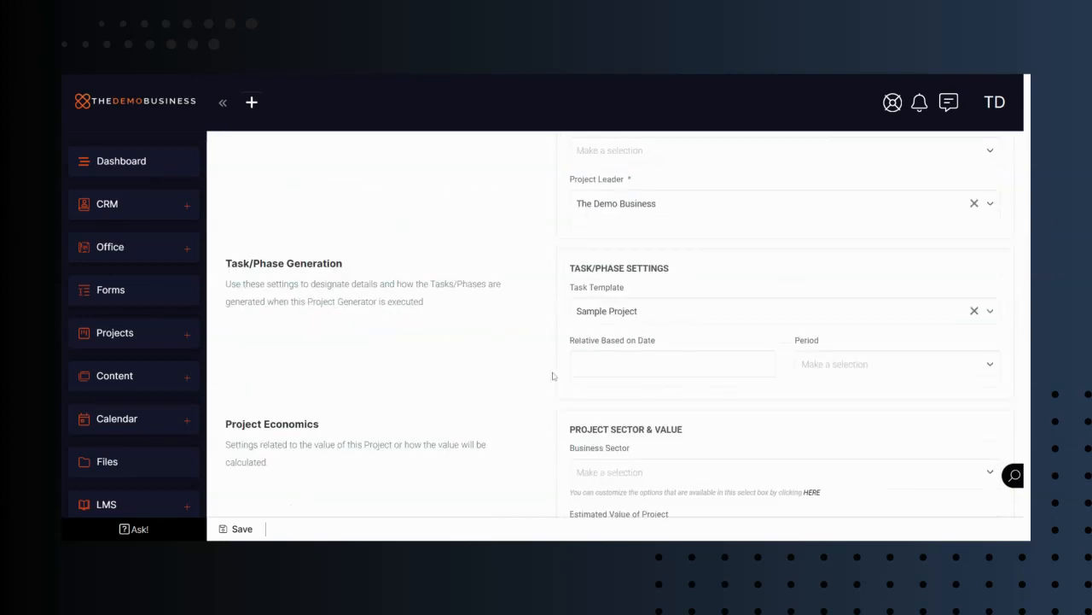
pyautogui.scroll(-6, 548, 357)
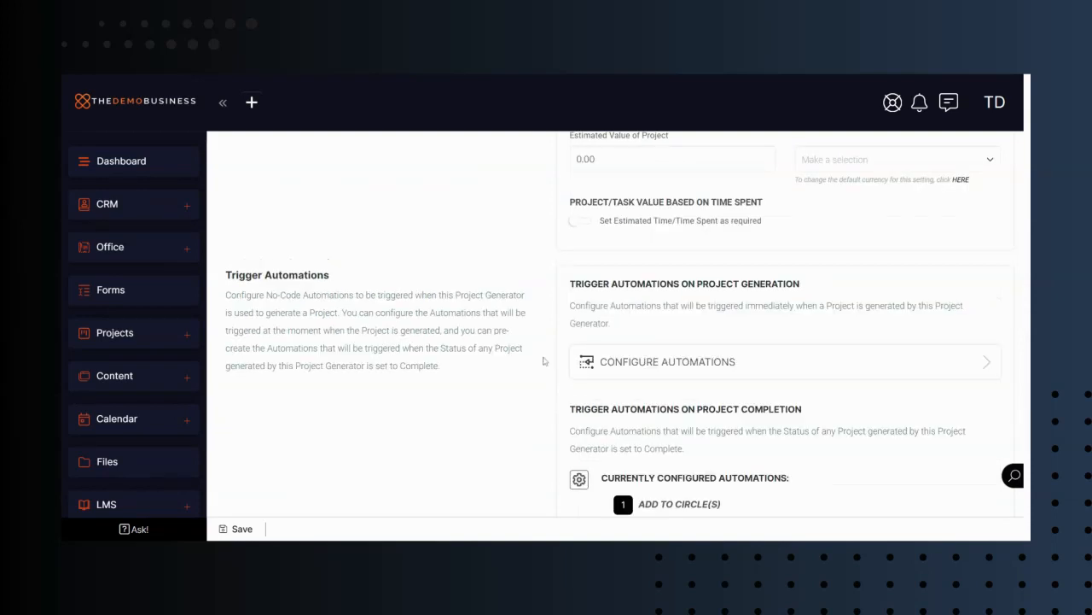
# - Inspect the automations triggered on project completion in the Sample Project generator, then close their configuration unchanged
pyautogui.scroll(-2, 543, 361)
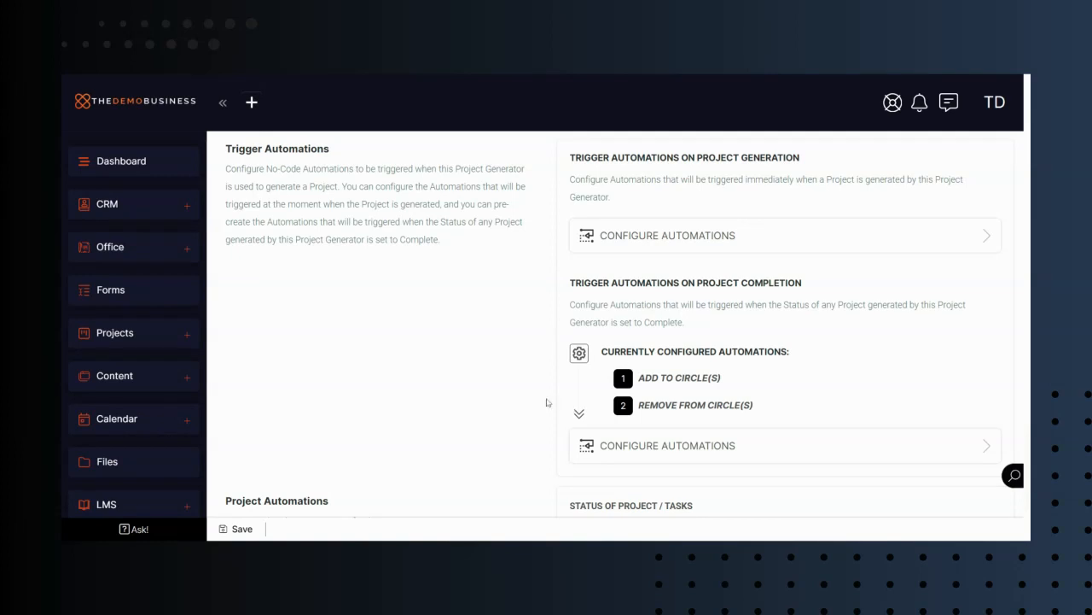
pyautogui.scroll(-2, 513, 357)
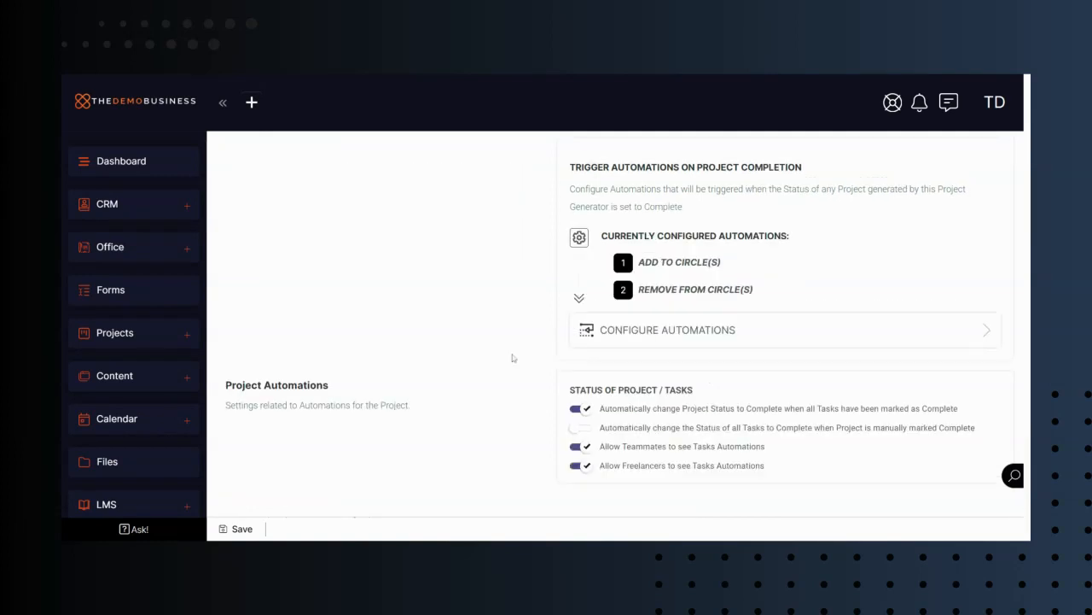
pyautogui.scroll(1, 513, 358)
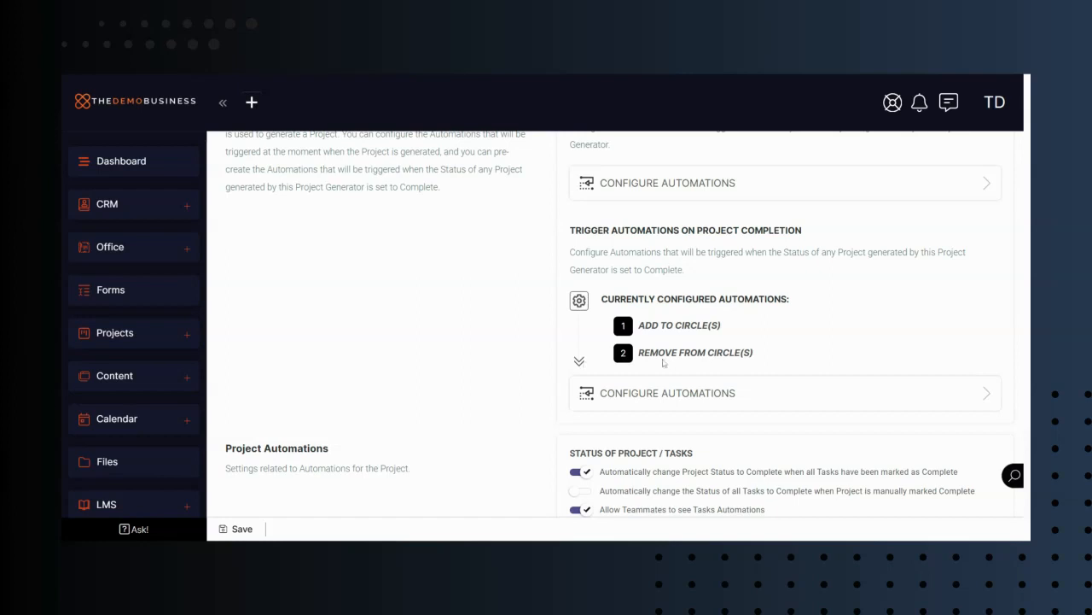
pyautogui.click(683, 393)
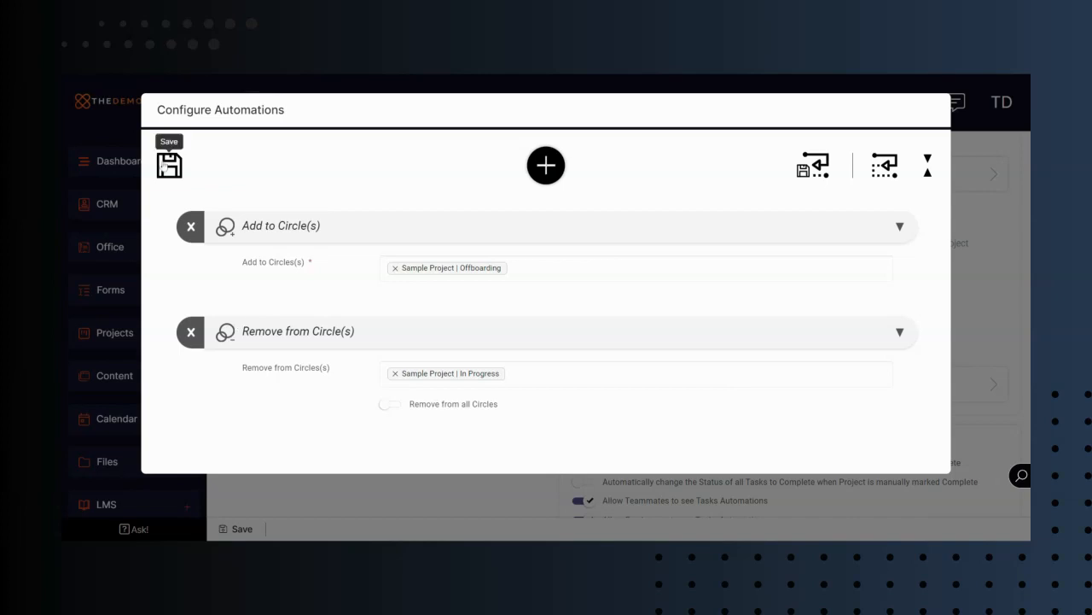
pyautogui.click(785, 76)
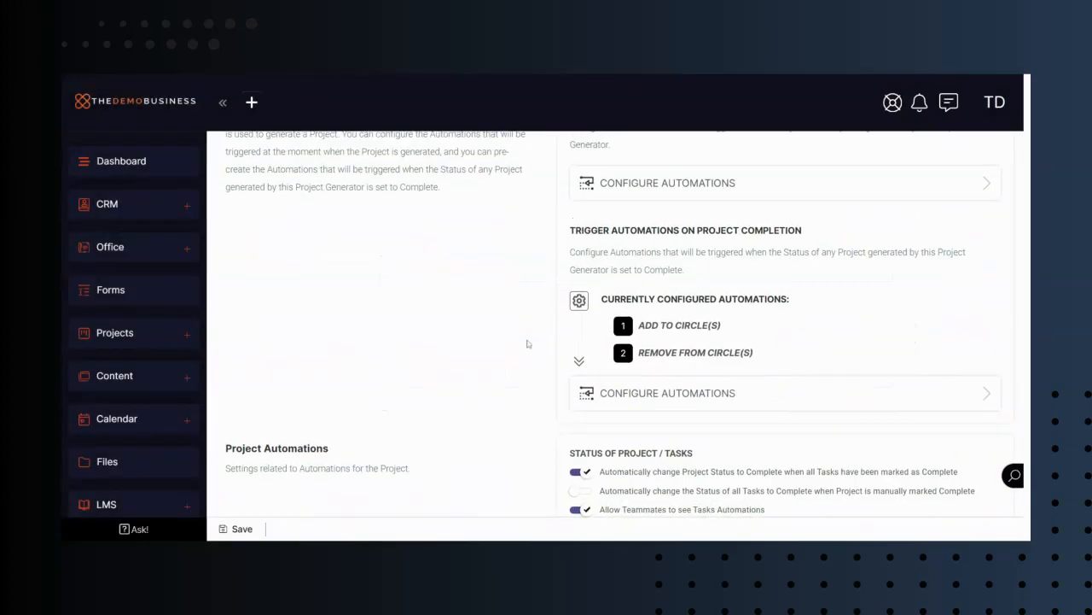
# - Review the generator's Status of Project / Tasks options that control automatic completion and who sees task automations
pyautogui.scroll(-1, 528, 343)
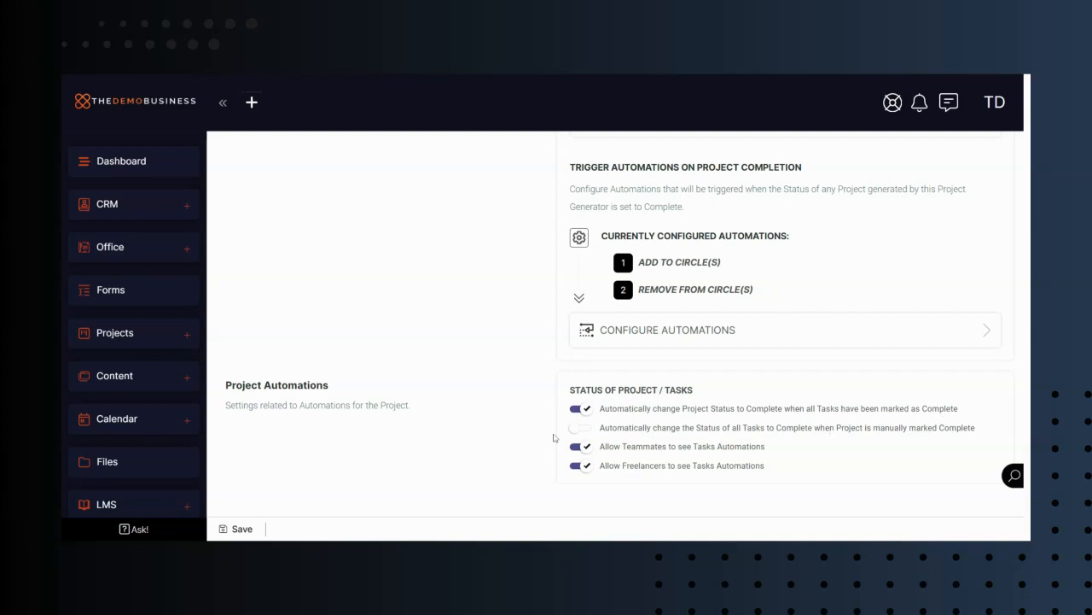
pyautogui.scroll(2, 553, 438)
pyautogui.scroll(-2, 551, 438)
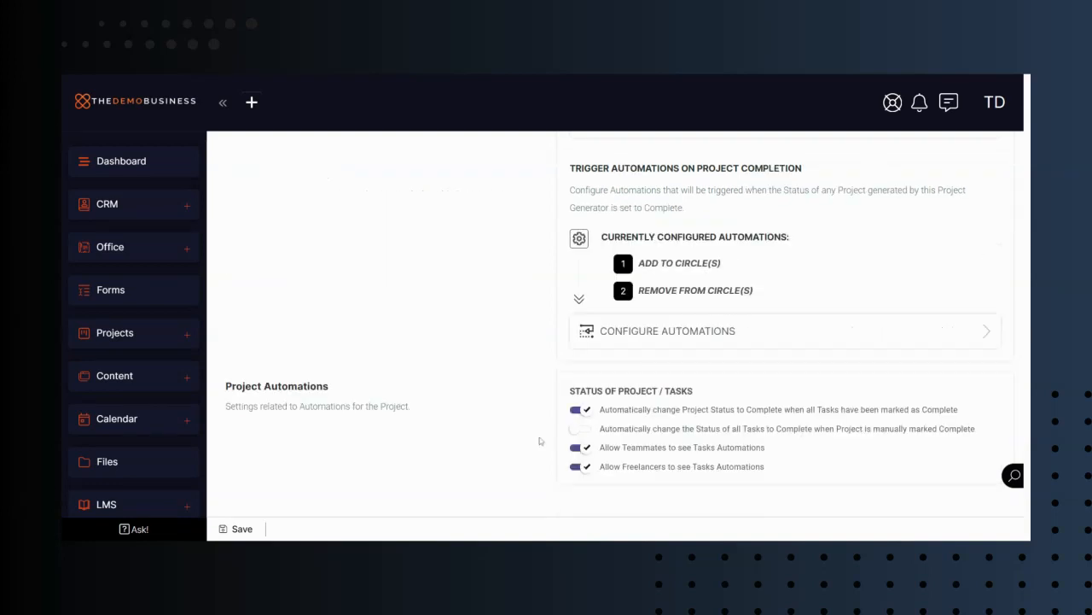
pyautogui.scroll(5, 539, 440)
pyautogui.scroll(5, 540, 439)
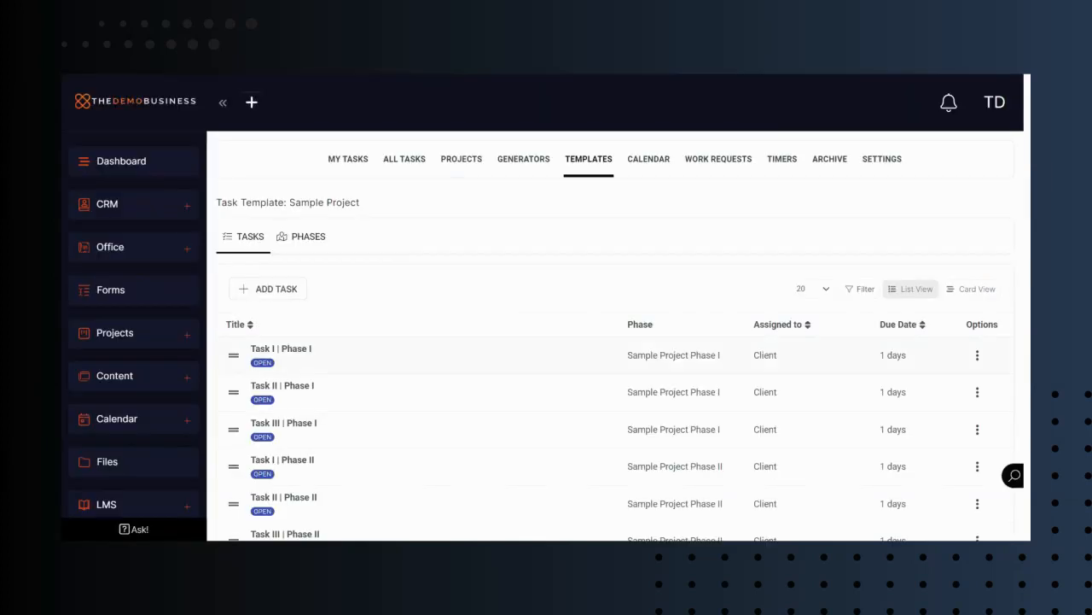
# - Review the tasks of the Sample Project task template by phase, then view its list of phases
pyautogui.scroll(-2, 362, 348)
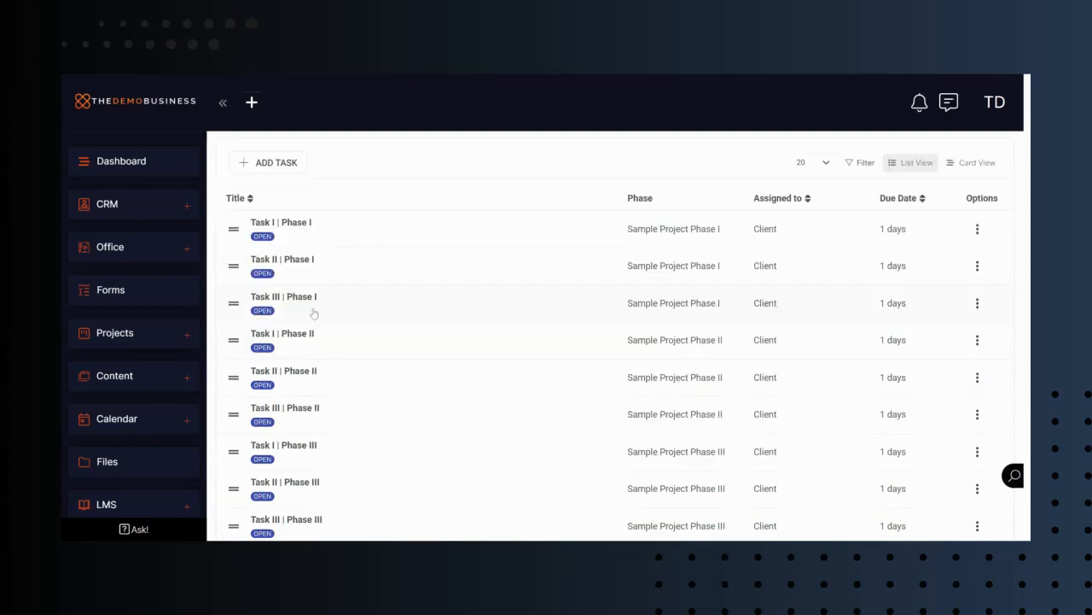
pyautogui.scroll(-1, 307, 332)
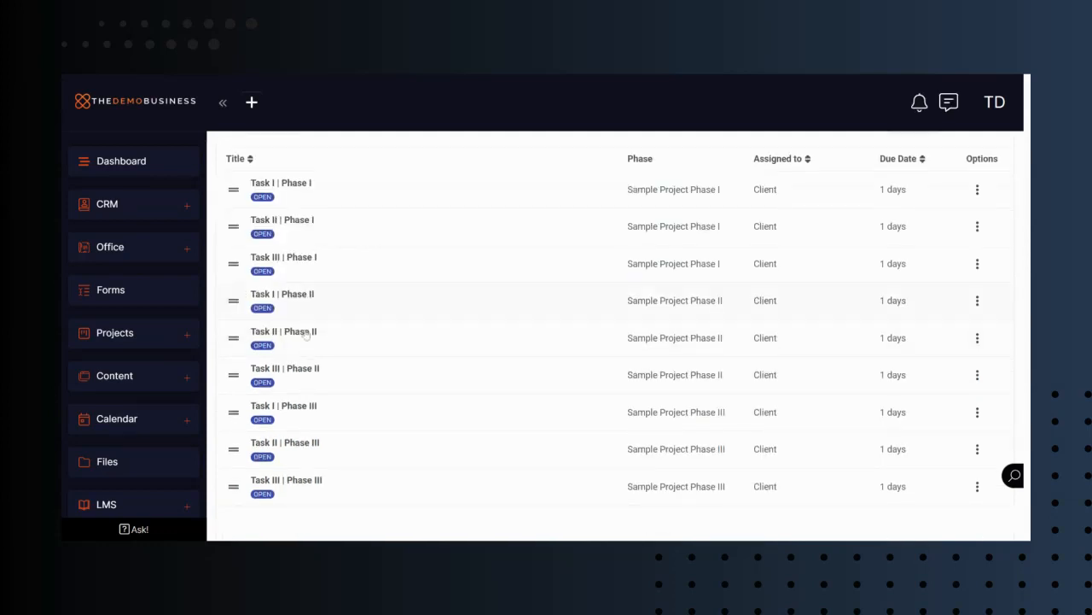
pyautogui.scroll(3, 305, 334)
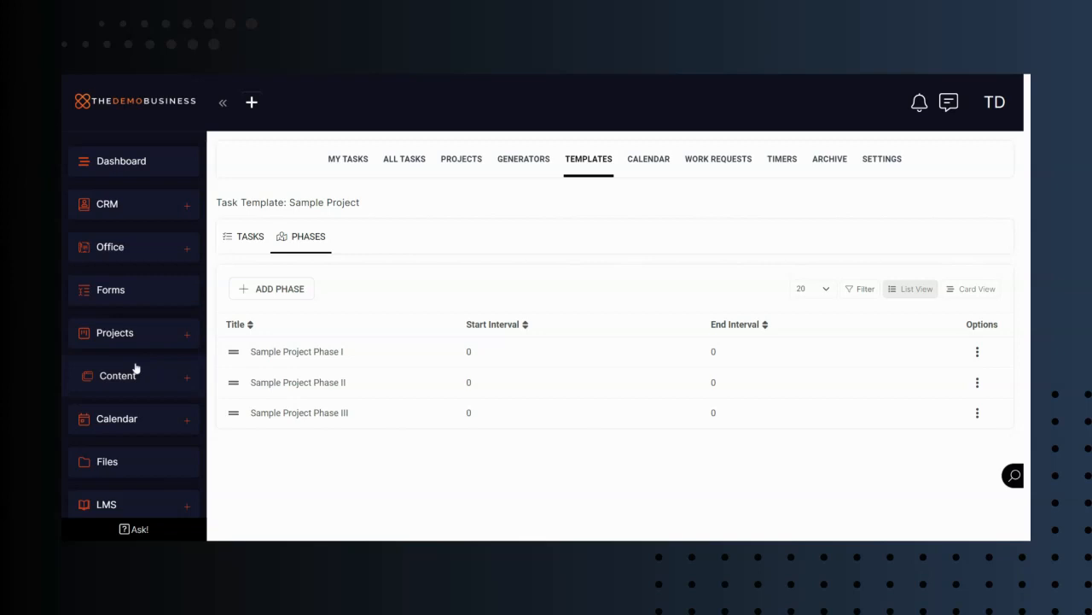
# - Open the Progress Bar | FAQ Walkthrough dashboard for editing from the content dashboards list
pyautogui.scroll(-1, 135, 368)
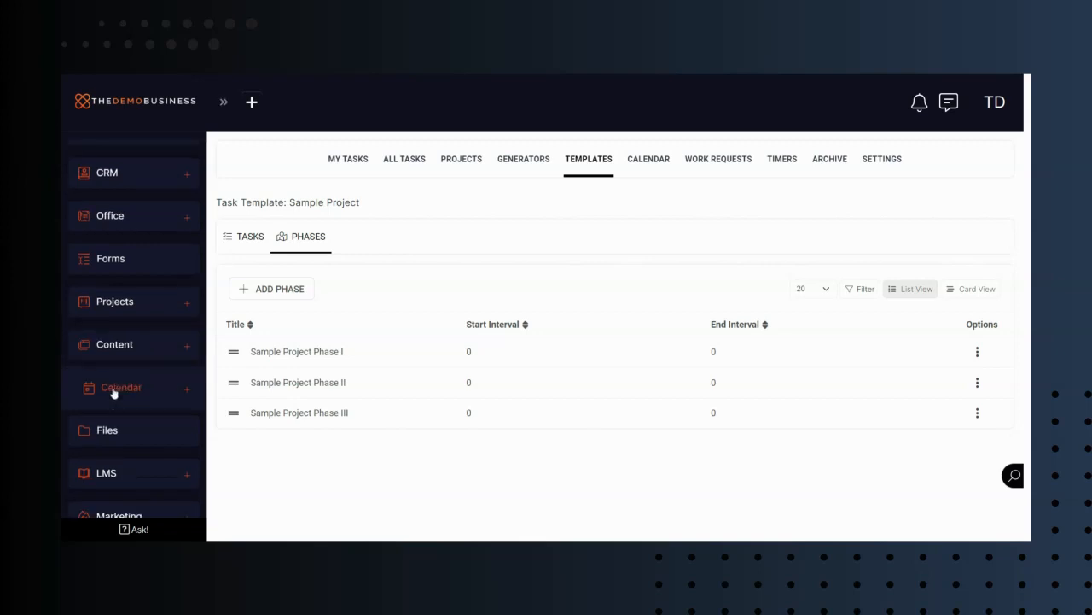
pyautogui.click(114, 390)
pyautogui.scroll(-2, 122, 410)
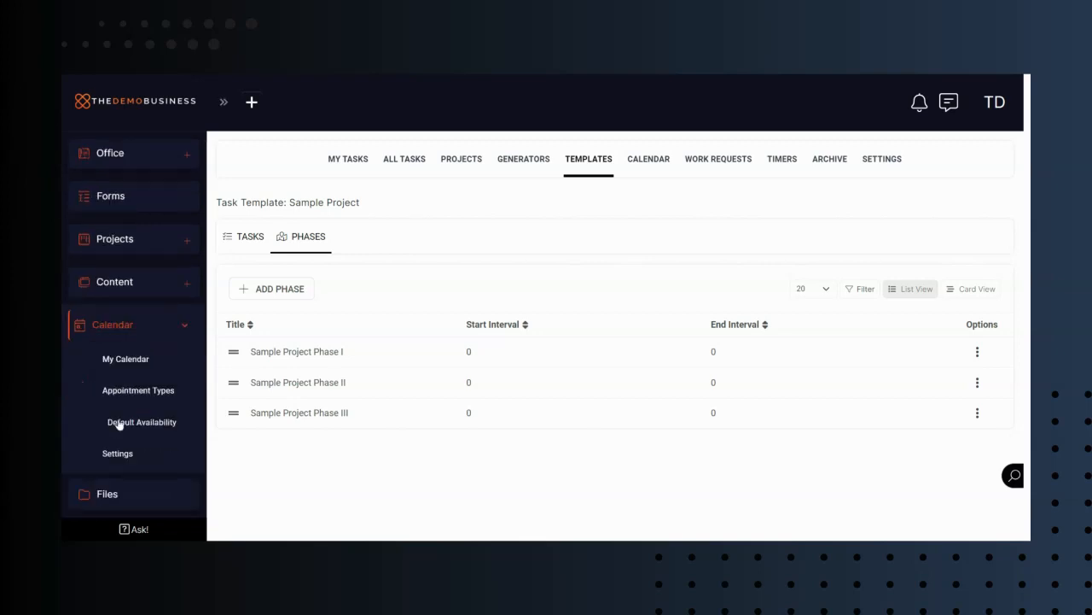
pyautogui.click(120, 284)
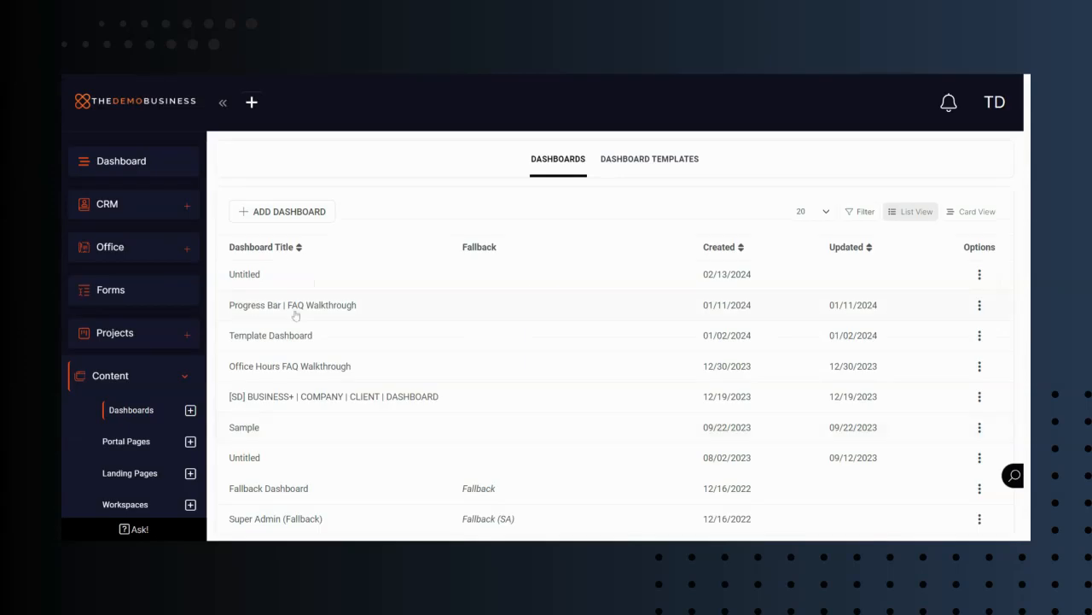
pyautogui.click(493, 352)
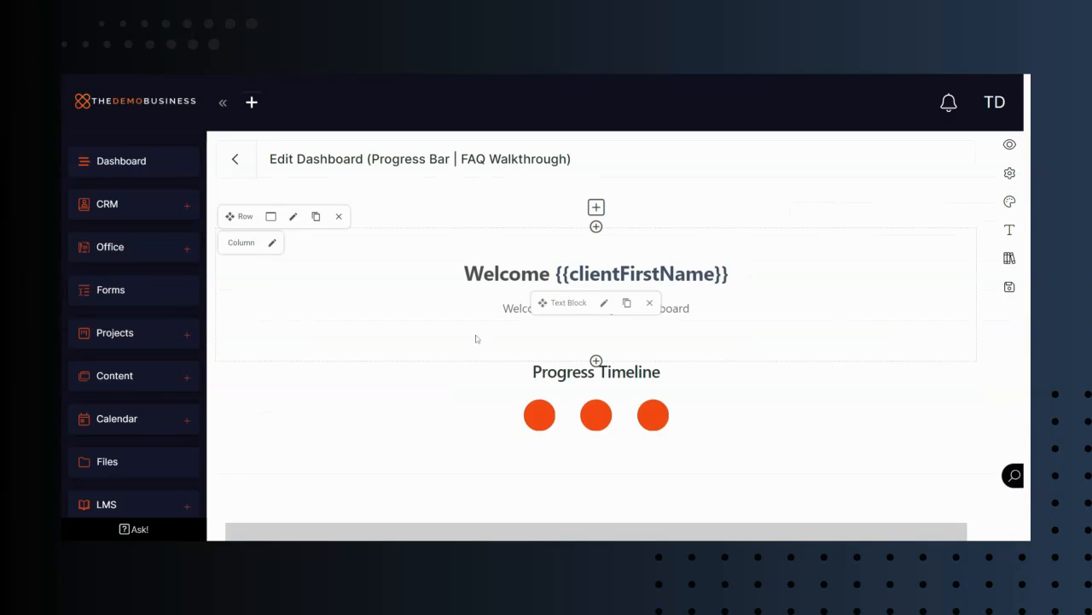
# - Examine the dashboard's Onboarding sections and the My Tasks Block under In Progress
pyautogui.scroll(-4, 477, 339)
pyautogui.scroll(-3, 401, 369)
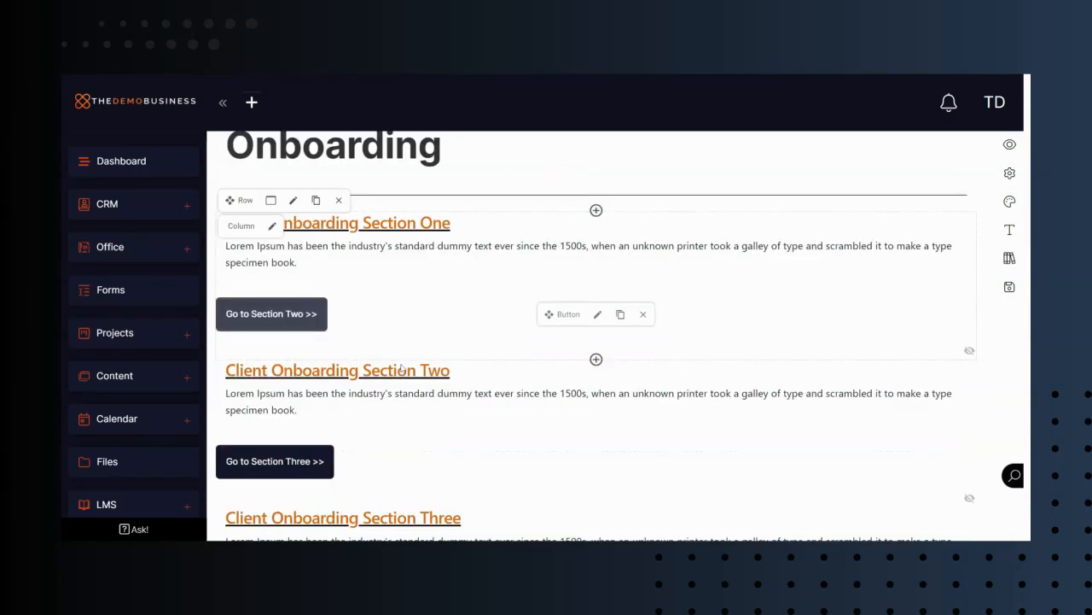
pyautogui.scroll(-3, 401, 369)
pyautogui.scroll(-4, 461, 367)
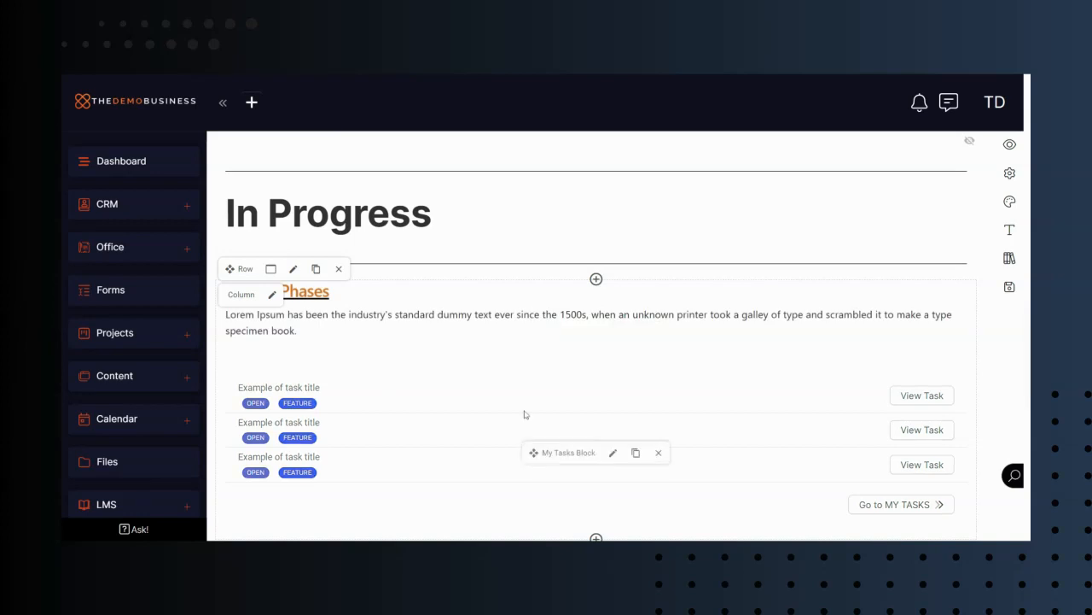
pyautogui.scroll(-1, 537, 415)
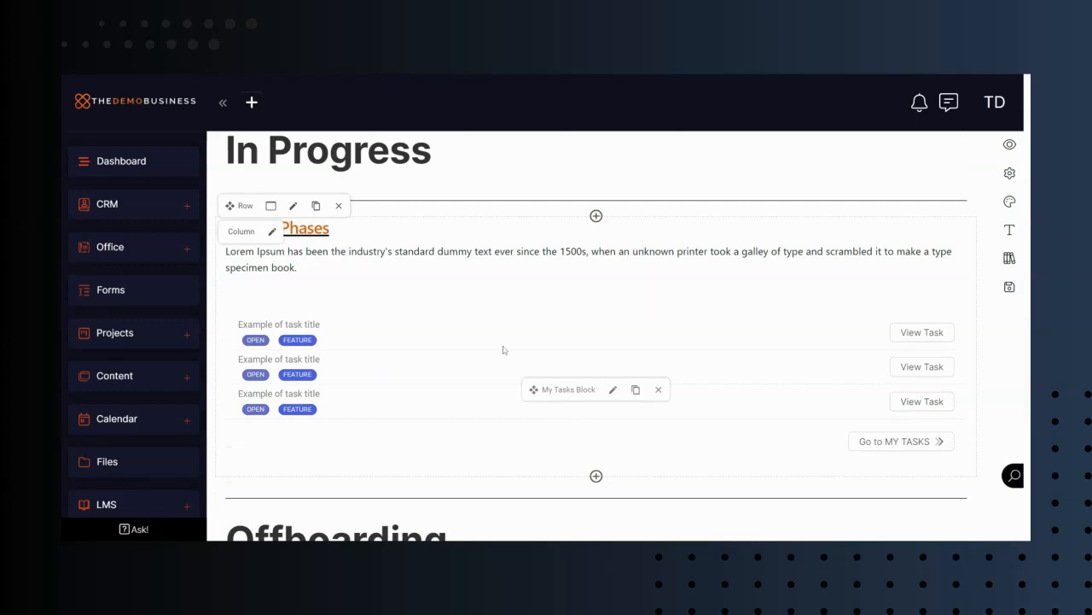
# - Browse the block types that can be added around the Project Phases row, including My Tasks Block, then leave without adding one
pyautogui.click(596, 217)
pyautogui.scroll(-2, 507, 247)
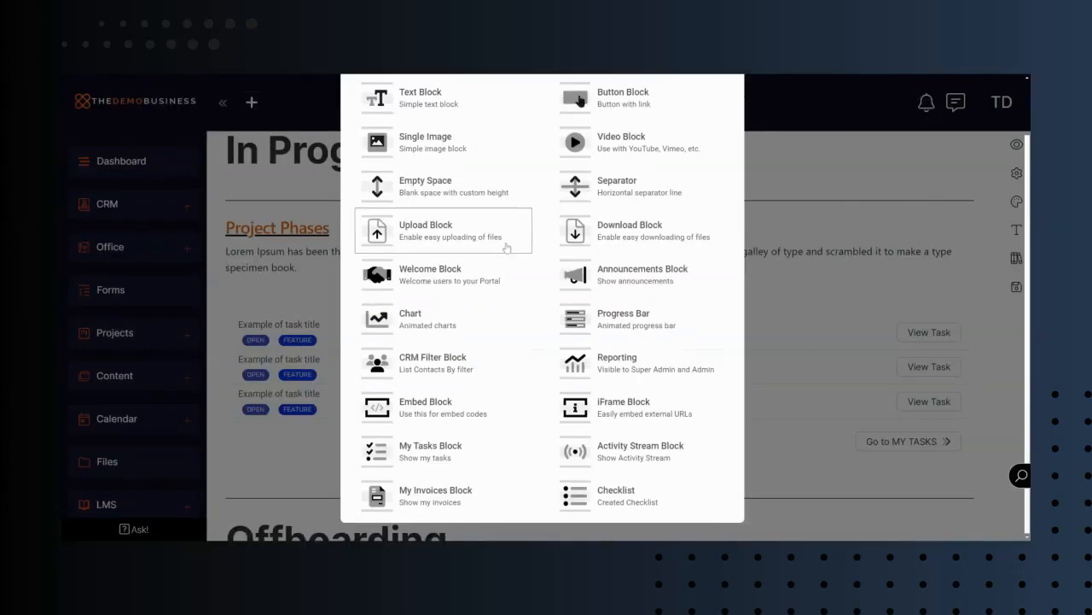
pyautogui.scroll(2, 512, 273)
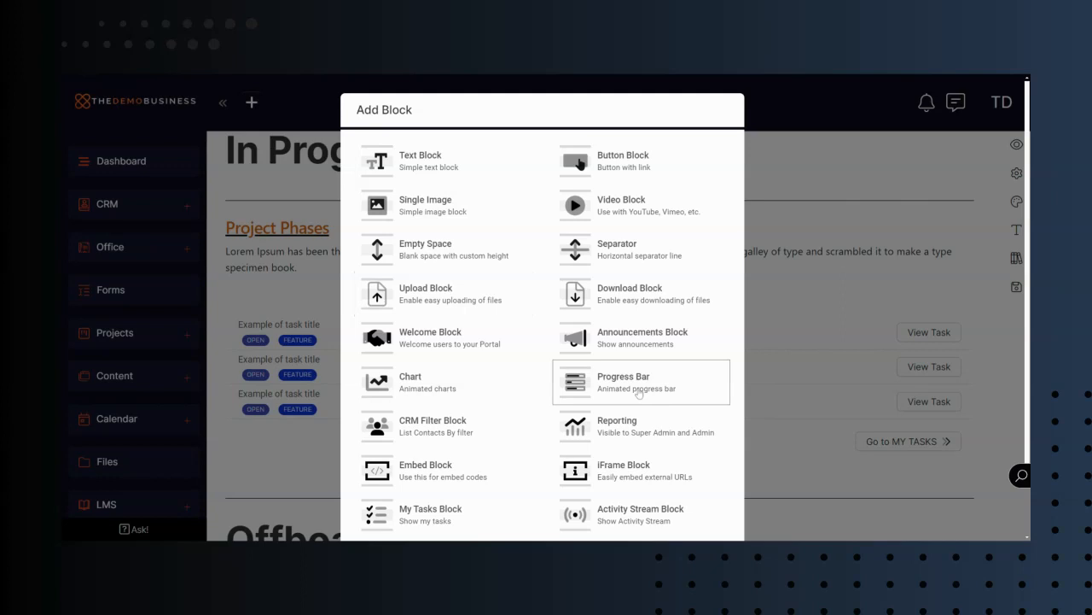
pyautogui.scroll(-1, 639, 394)
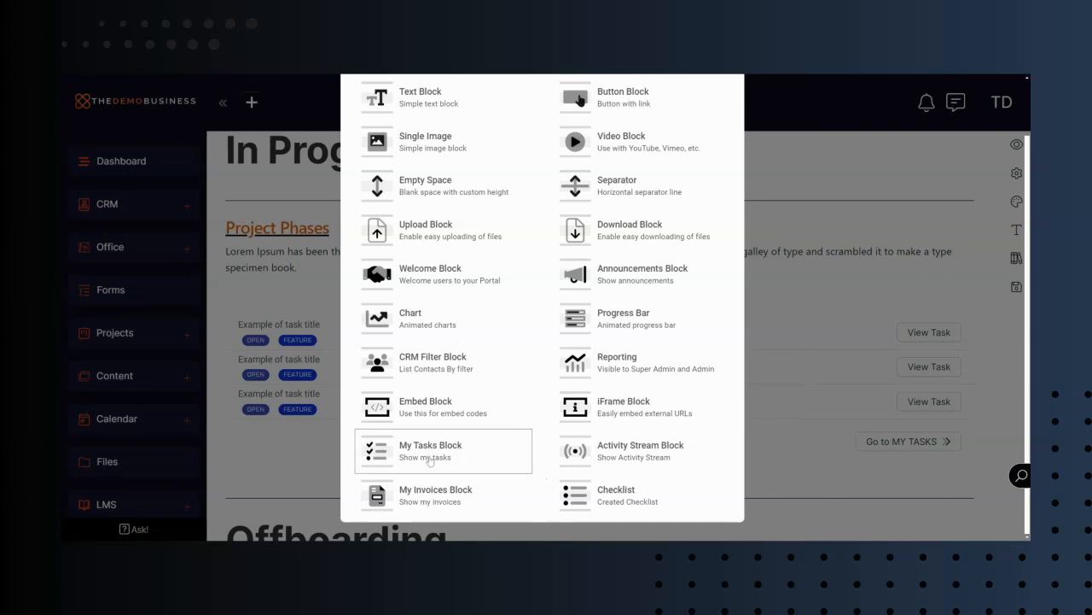
pyautogui.scroll(1, 444, 461)
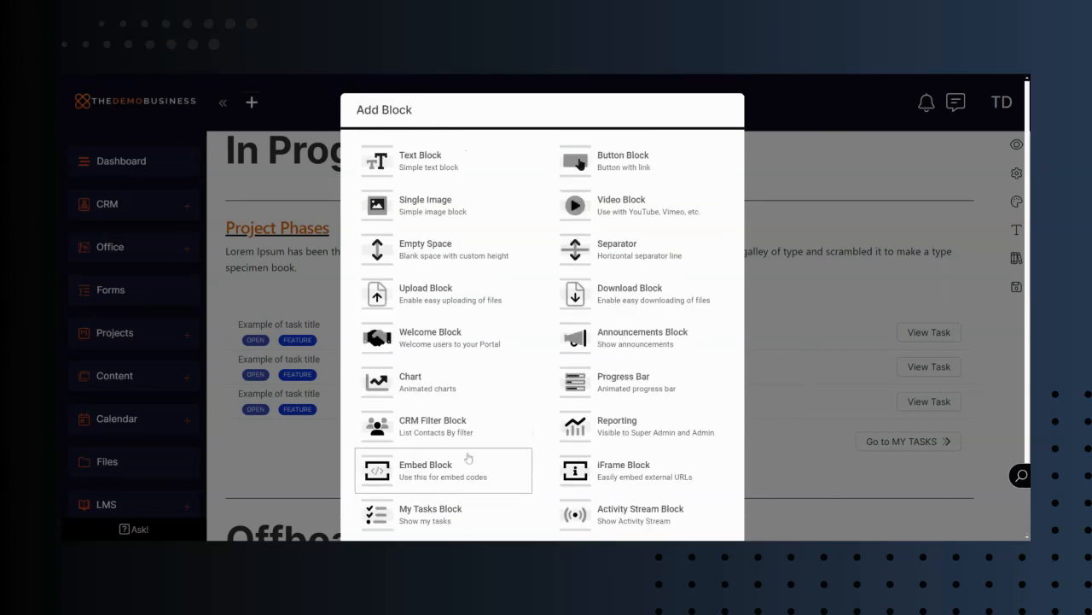
pyautogui.click(721, 114)
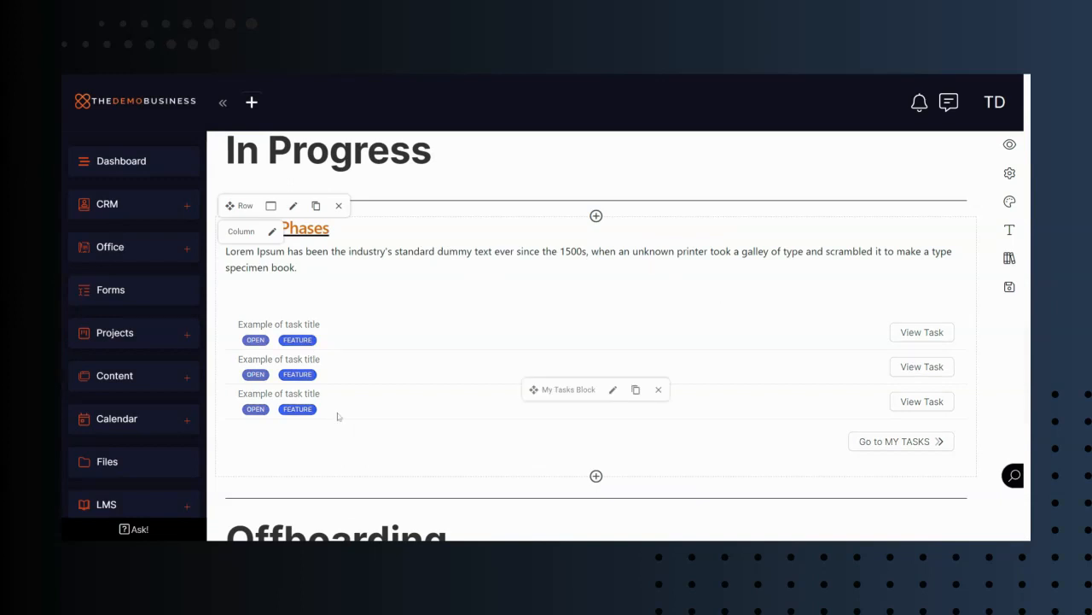
# - Check which circles can see the Project Phases row in its access options and save the row options unchanged
pyautogui.click(293, 207)
pyautogui.click(389, 150)
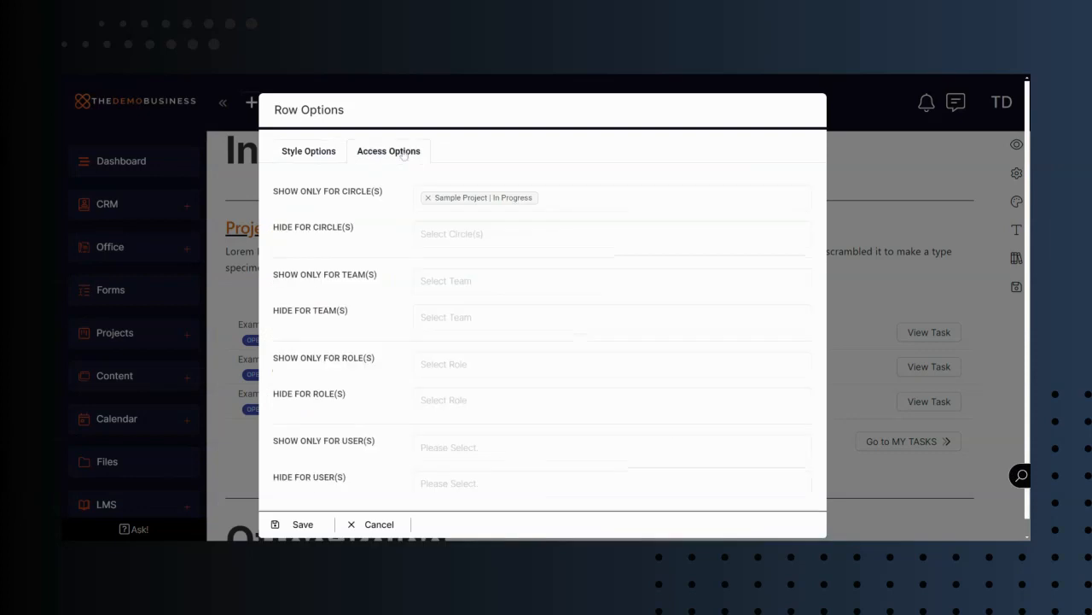
pyautogui.scroll(-1, 352, 476)
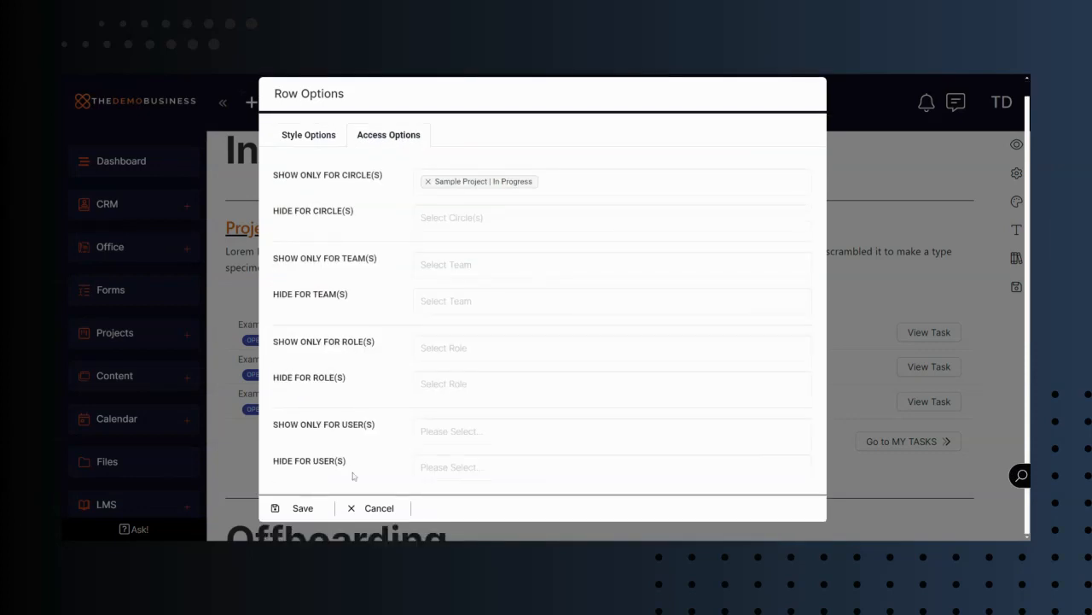
pyautogui.click(303, 508)
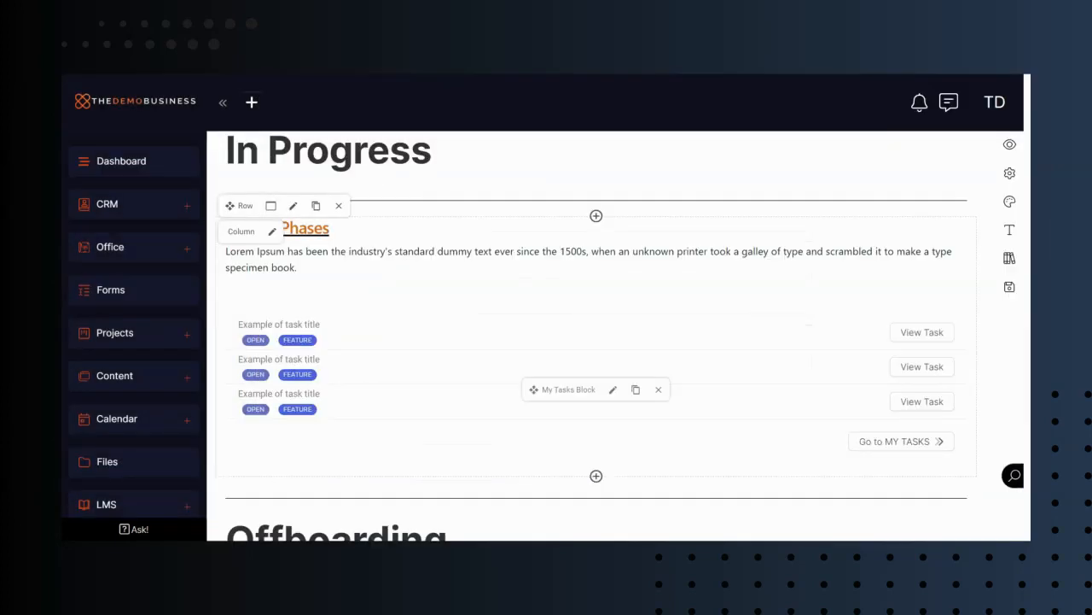
# - Review the dashboard's remaining Offboarding and Project Complete sections
pyautogui.scroll(1, 438, 374)
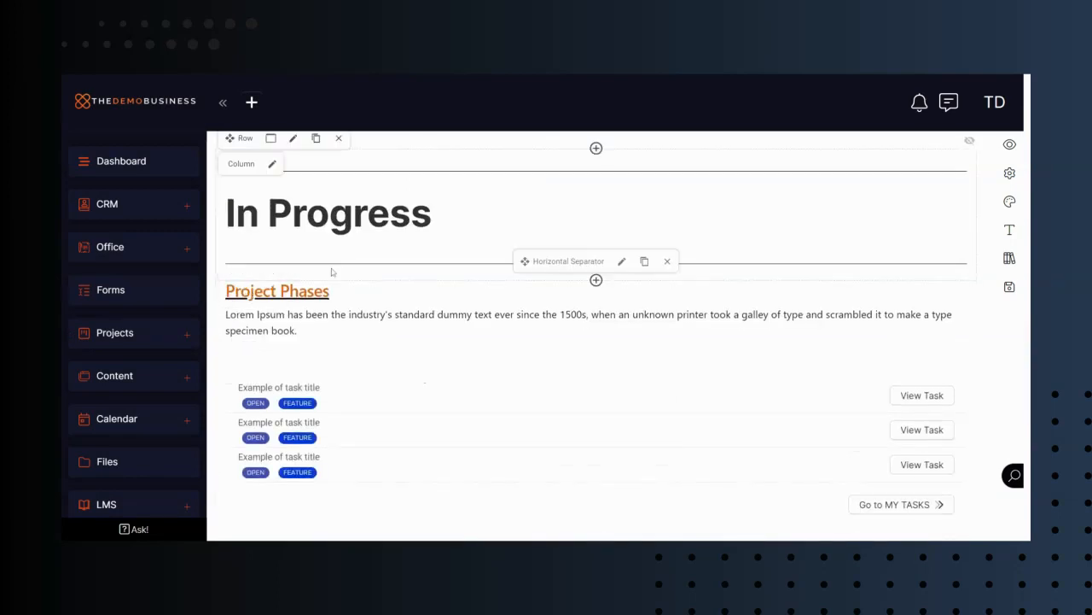
pyautogui.scroll(-3, 333, 272)
pyautogui.scroll(-5, 344, 367)
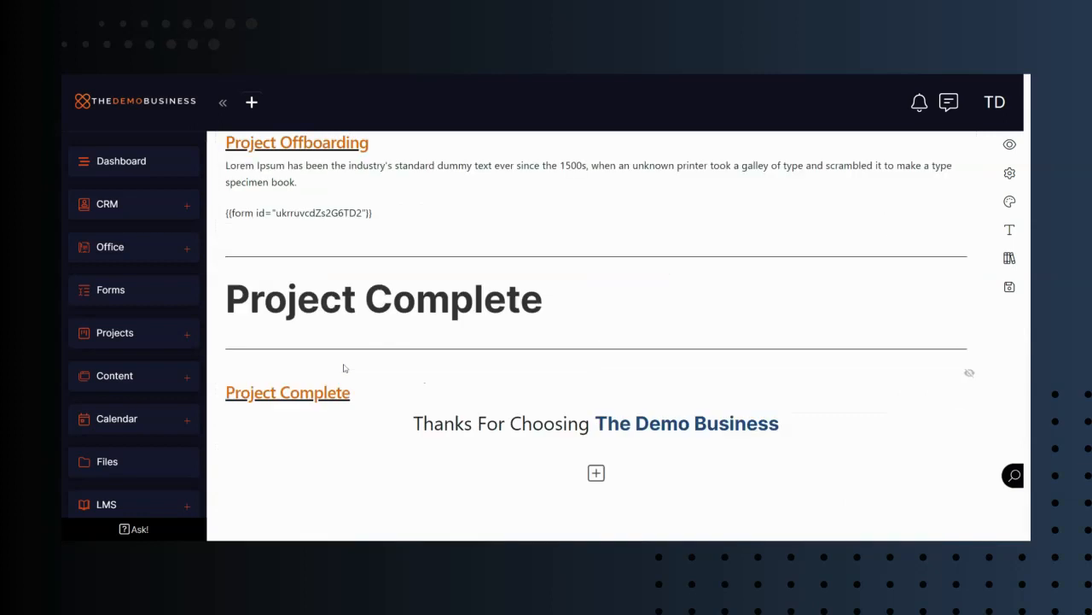
pyautogui.scroll(2, 344, 368)
pyautogui.scroll(4, 344, 368)
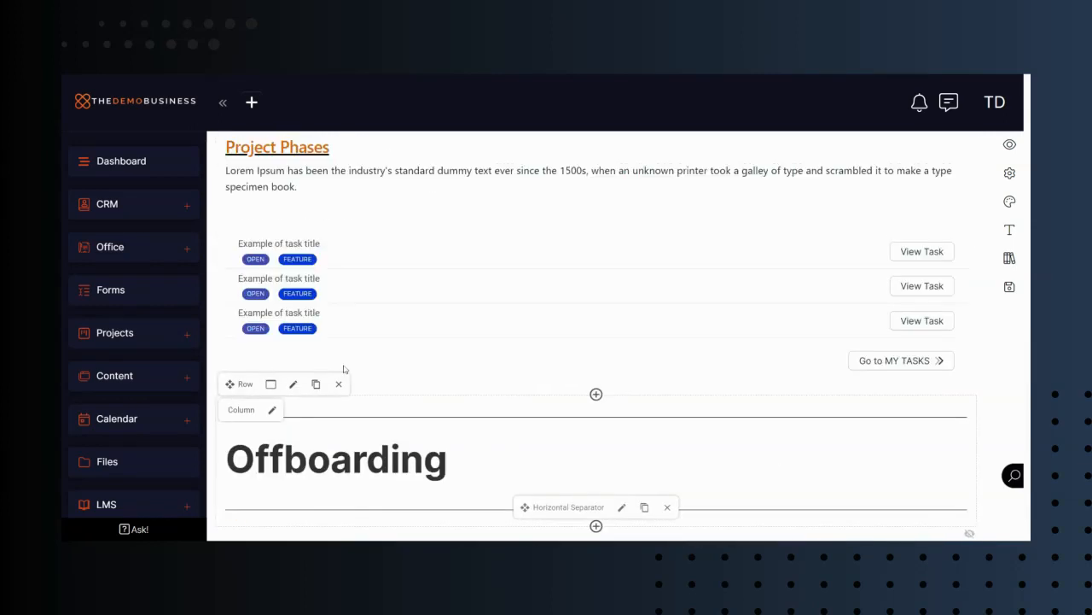
pyautogui.scroll(1, 343, 368)
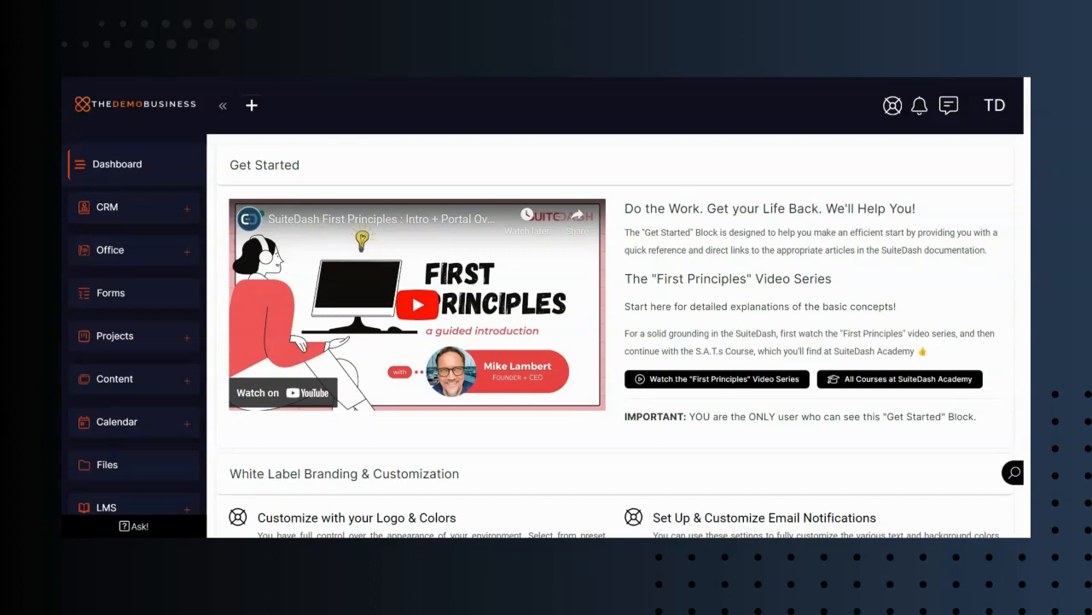
# - Open the custom fields and inspect the options of the Sample Project | Offboarding Check list field, then close it unchanged
pyautogui.click(995, 111)
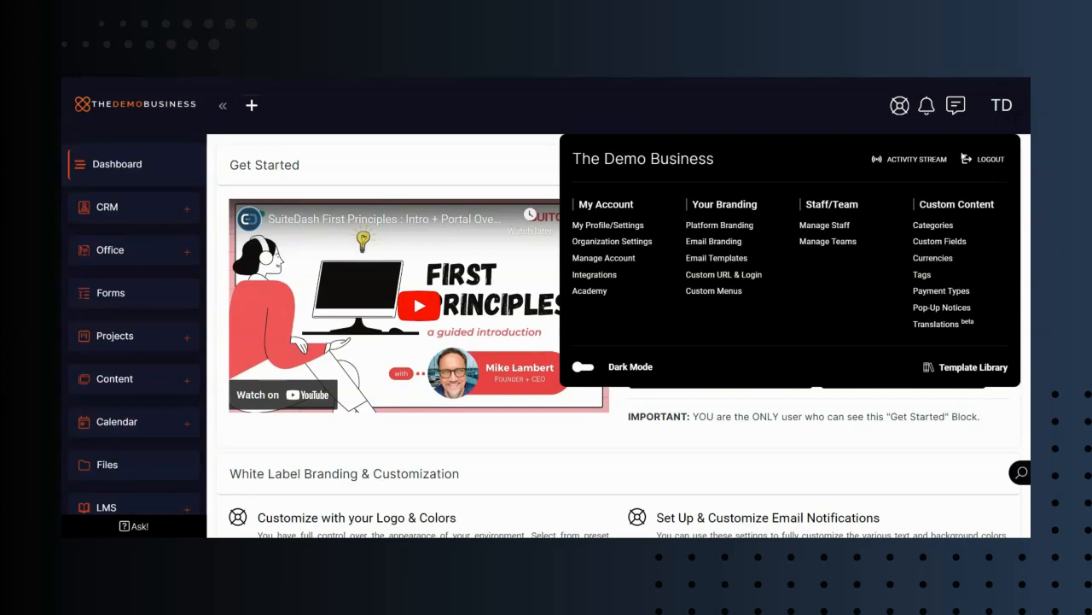
pyautogui.click(925, 245)
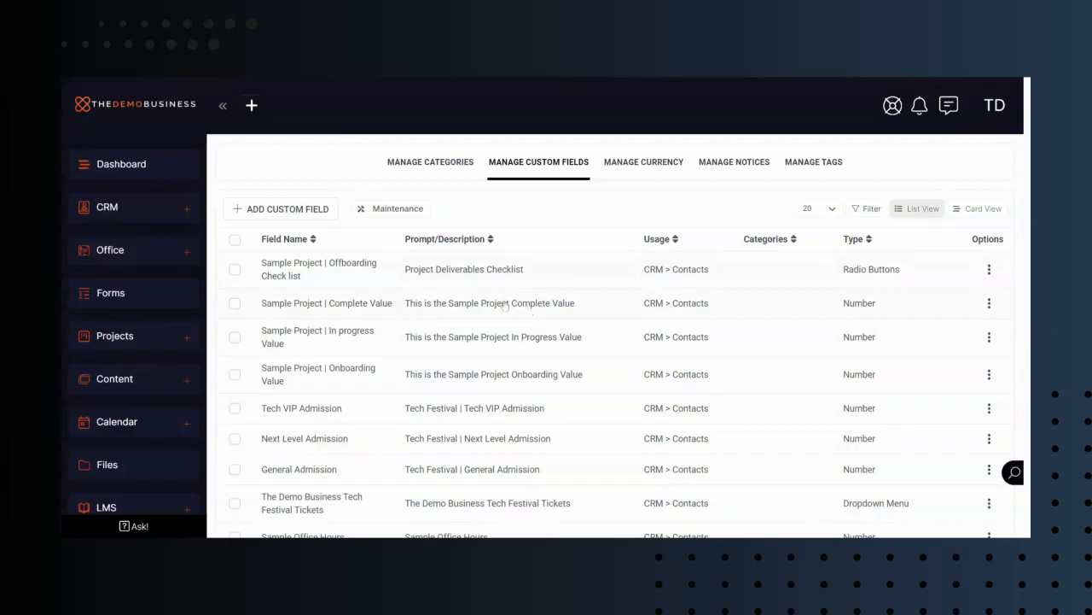
pyautogui.click(472, 276)
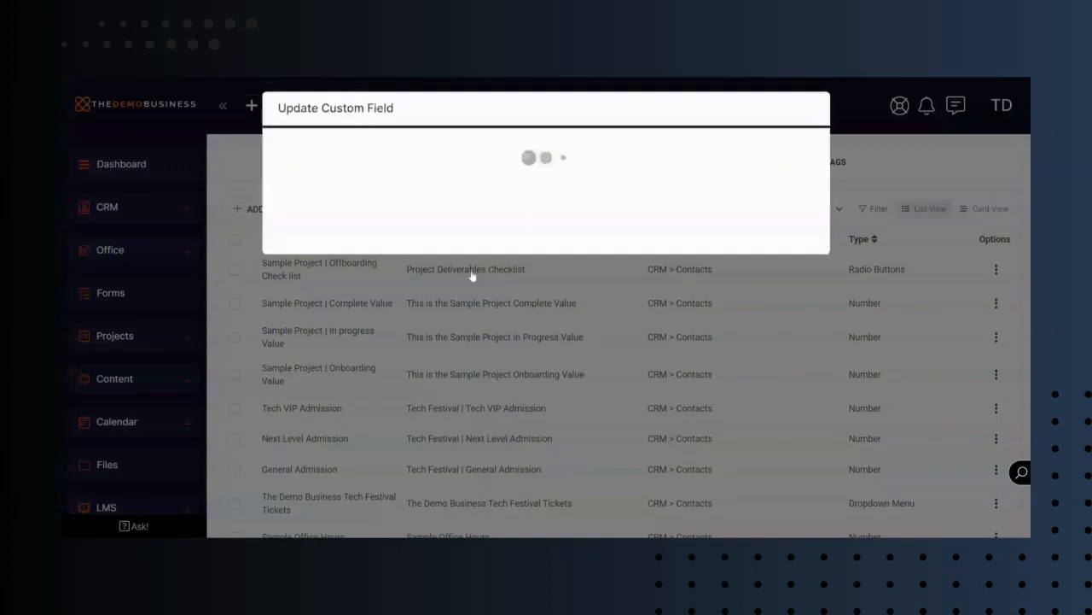
pyautogui.scroll(-5, 473, 282)
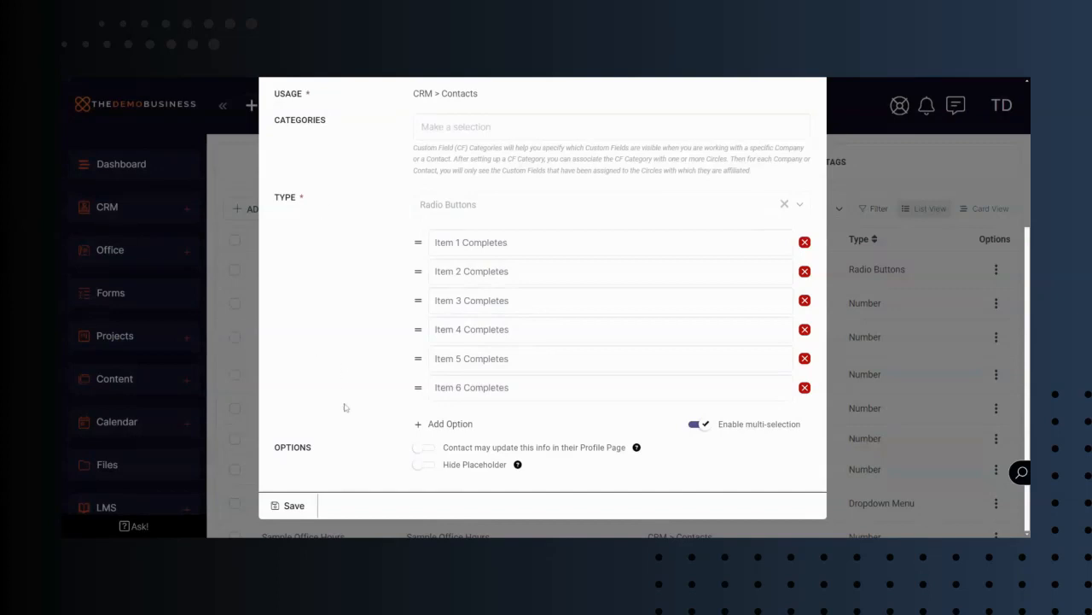
pyautogui.scroll(5, 337, 398)
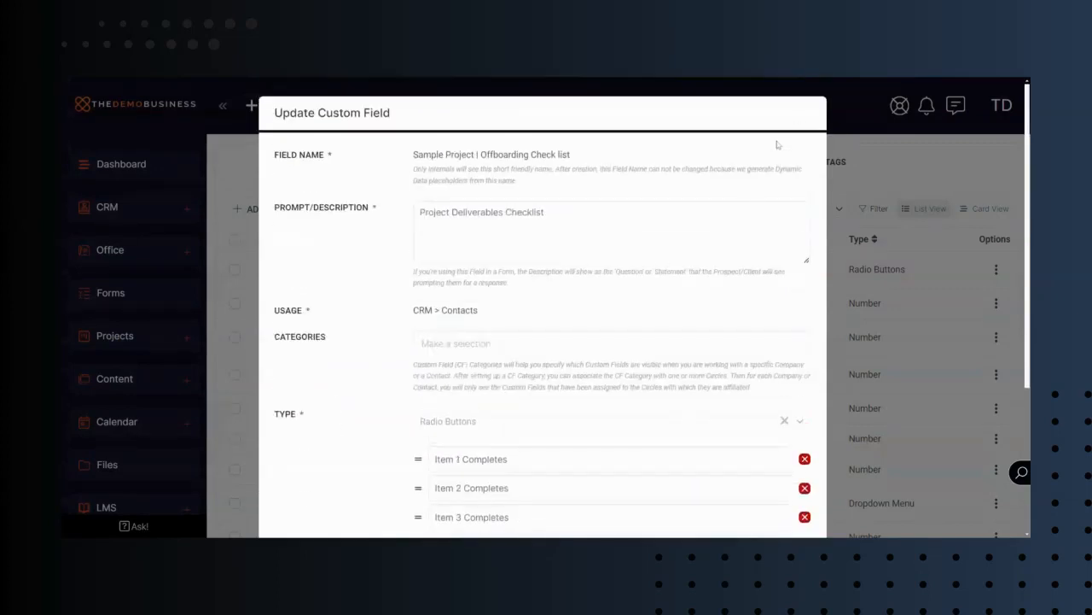
pyautogui.click(804, 116)
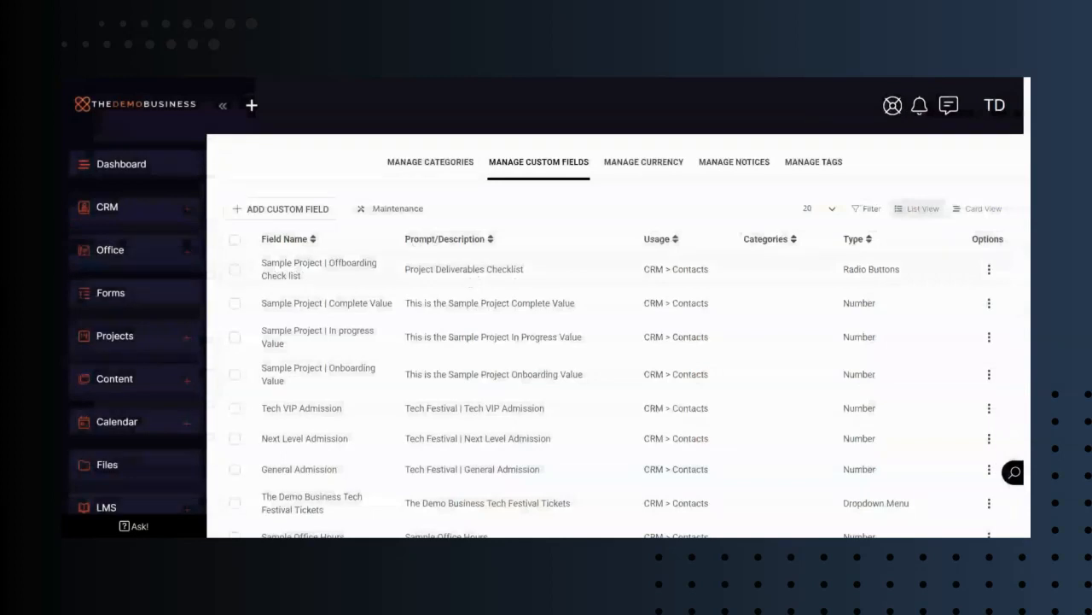
# - Open the CRM circles list and review the Sample Project circles, including Offboarding and Complete
pyautogui.click(107, 209)
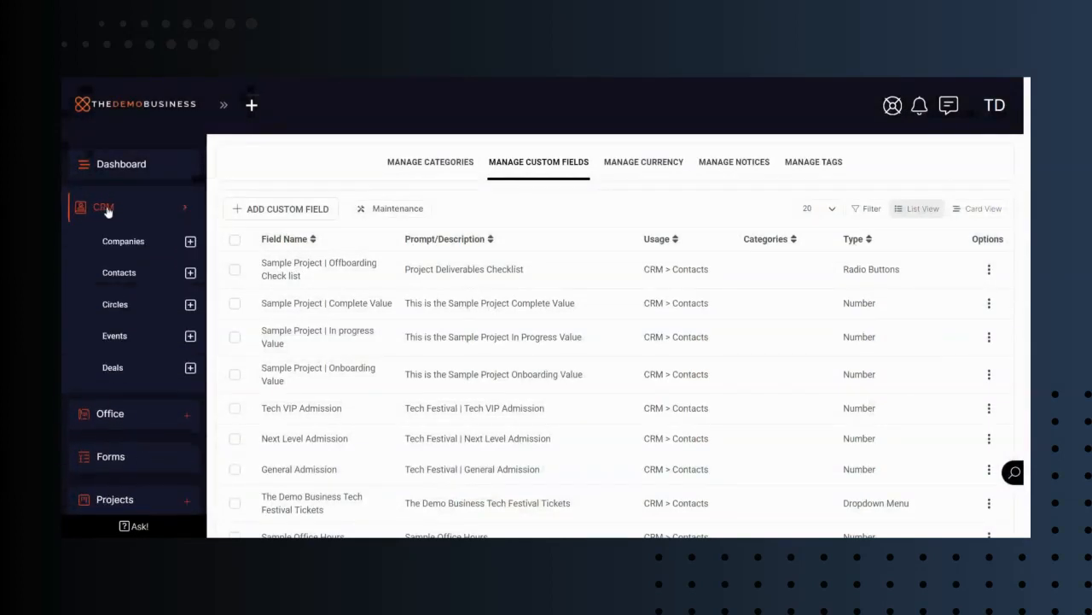
pyautogui.click(389, 312)
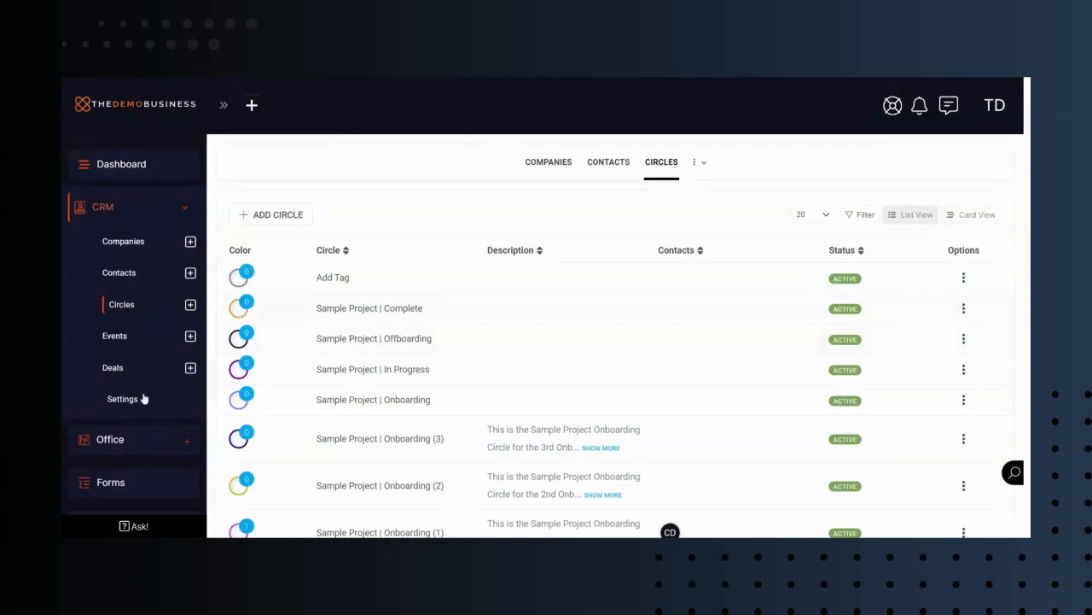
# - Open the automation configuration of the auto-template "ADD CIRCLE Sample Project | Complete & REMOVE CIRCLE Sample Project | Offboarding" and review its circle settings
pyautogui.scroll(-6, 144, 399)
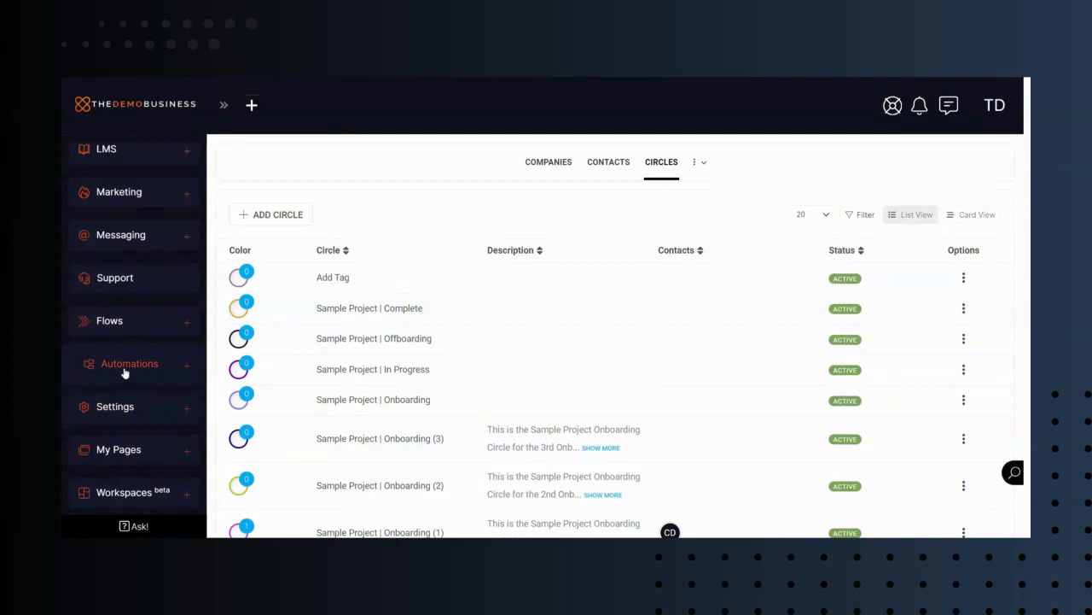
pyautogui.click(124, 365)
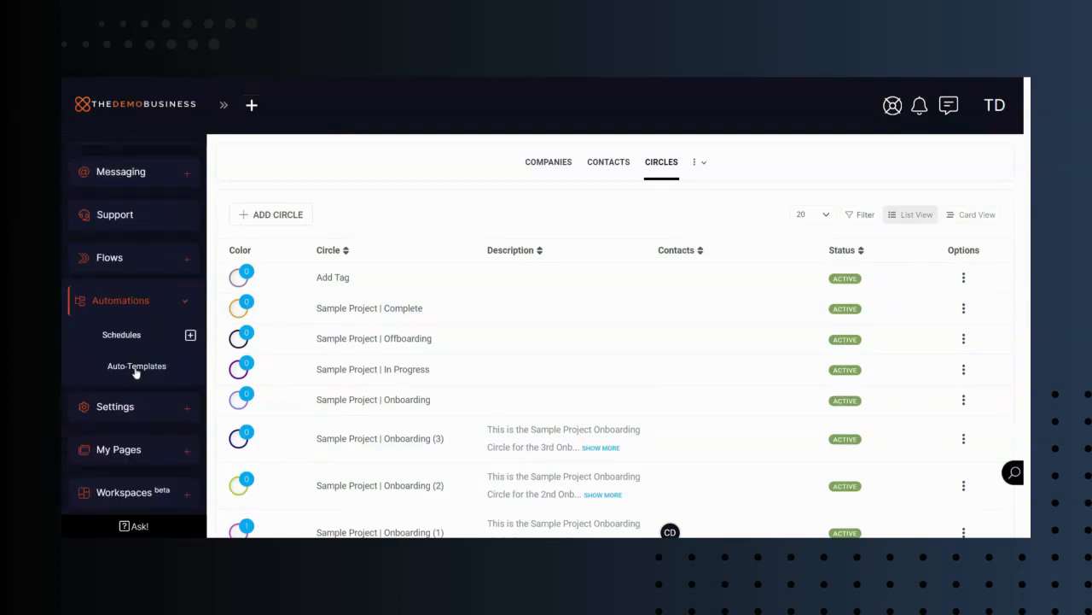
pyautogui.click(373, 374)
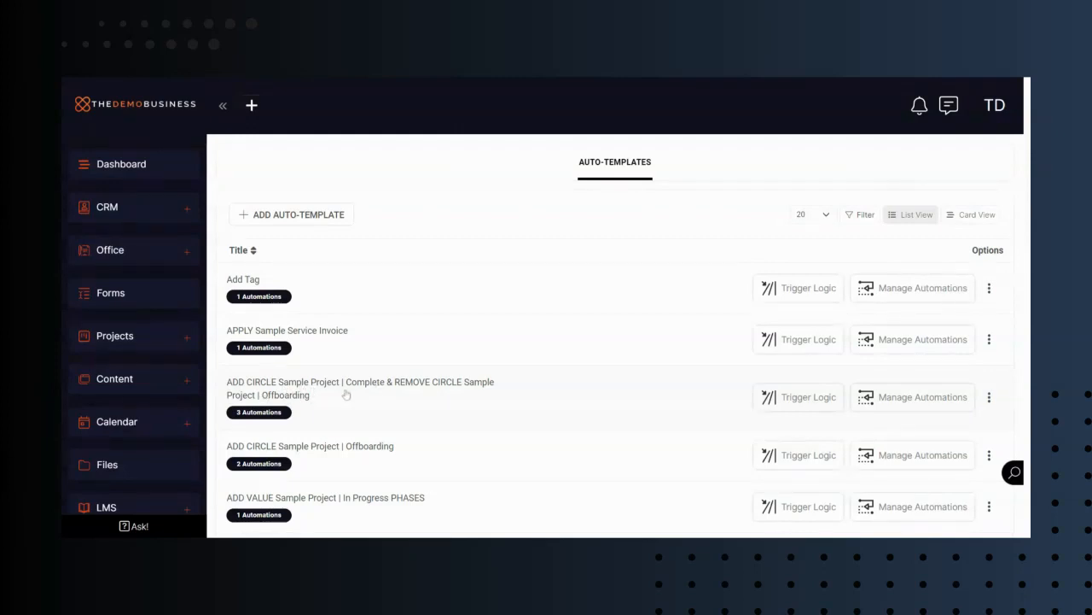
pyautogui.click(918, 401)
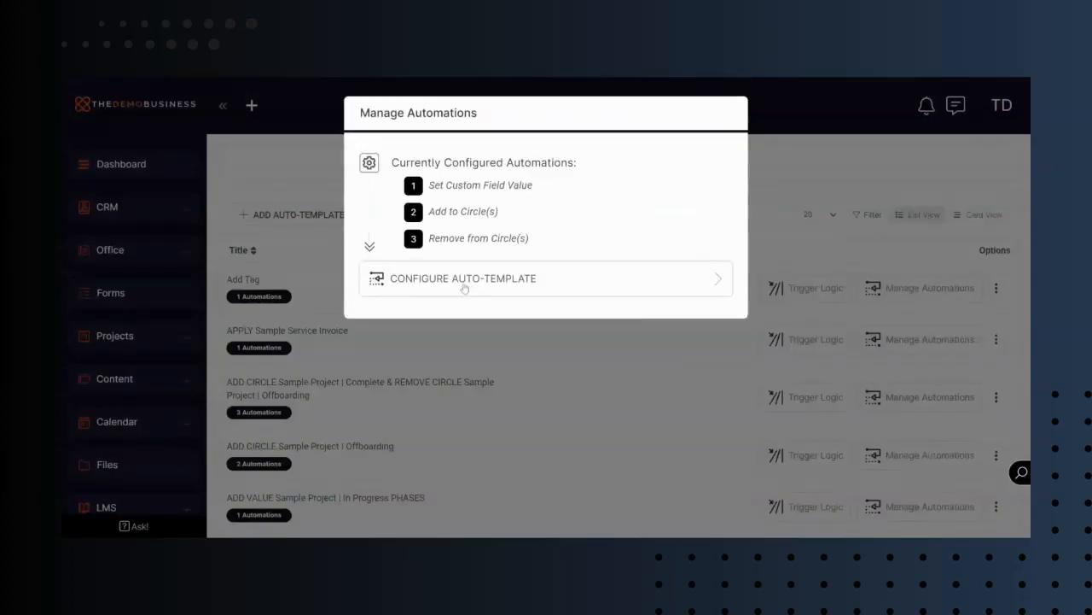
pyautogui.click(464, 287)
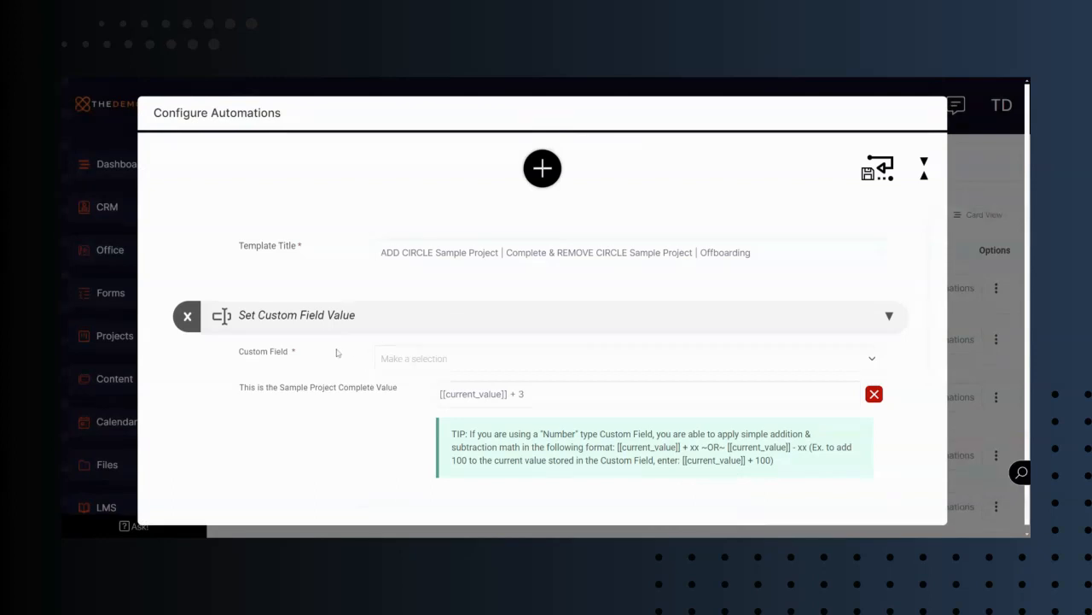
pyautogui.scroll(-5, 335, 353)
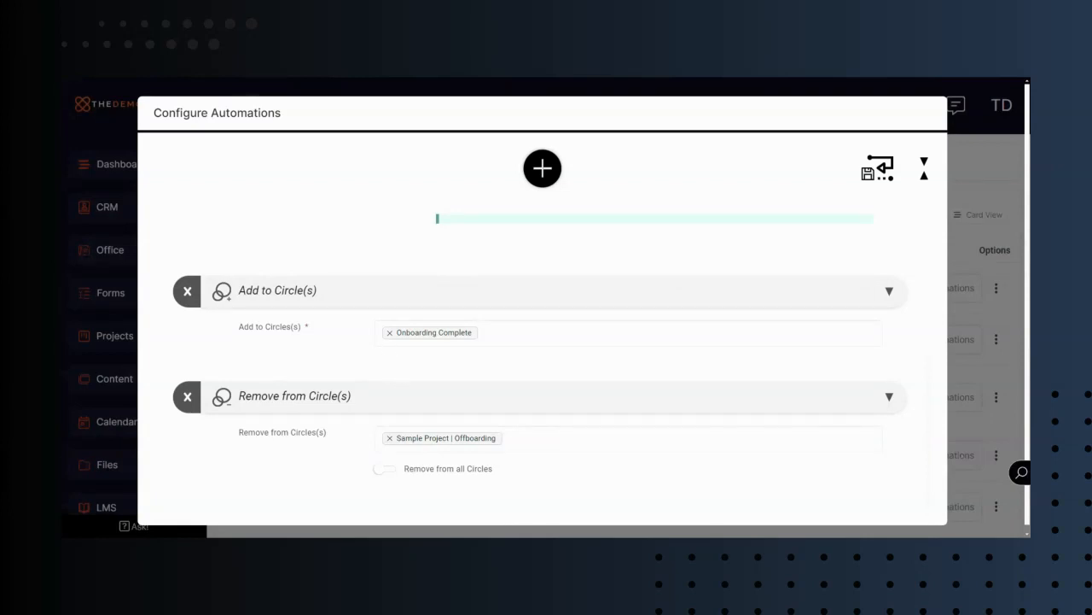
# - Replace the Onboarding Complete circle in the auto-template's Add to Circle(s) automation with Sample Project | Complete and save the automations
pyautogui.click(391, 334)
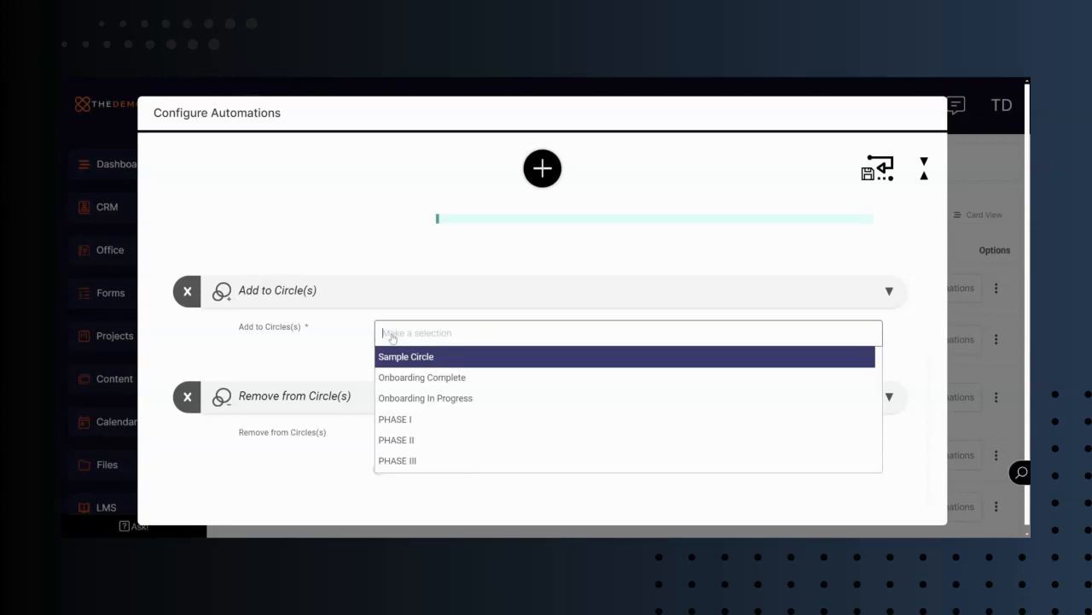
pyautogui.click(344, 334)
pyautogui.click(381, 333)
pyautogui.click(333, 362)
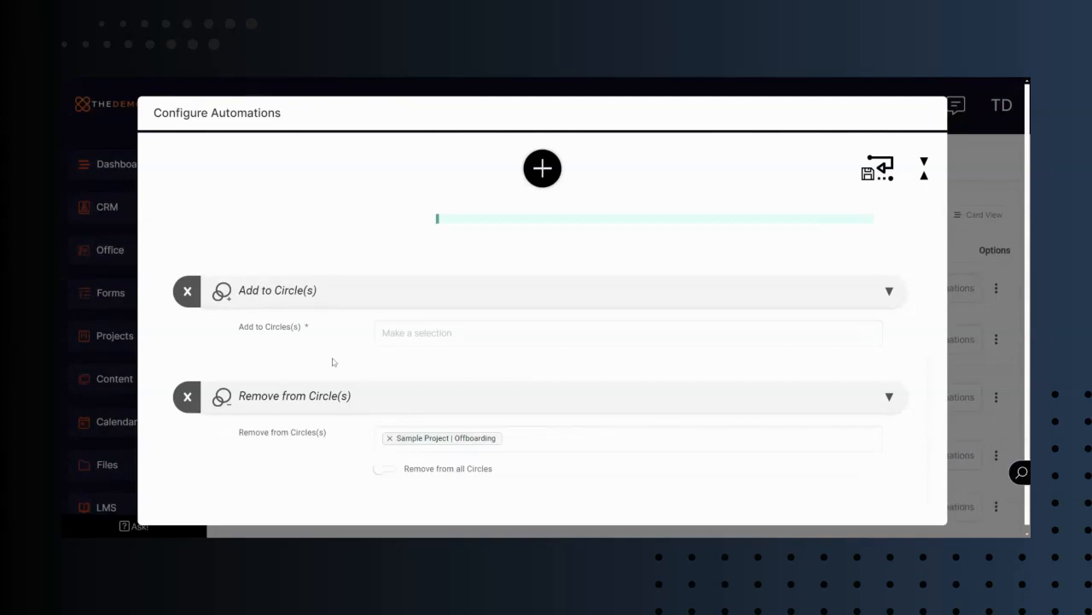
pyautogui.click(444, 333)
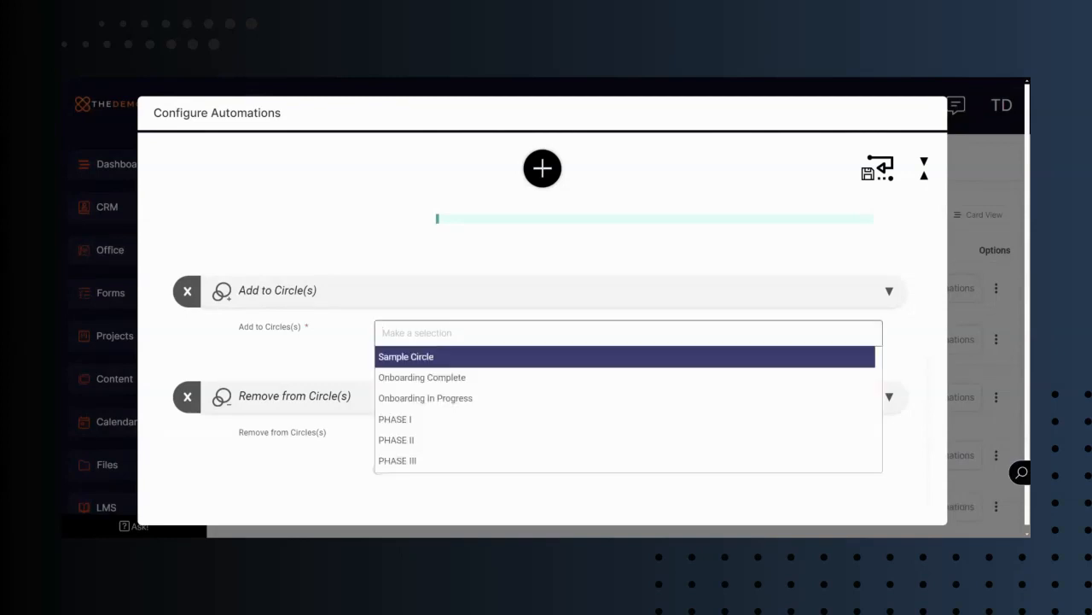
pyautogui.scroll(-5, 489, 414)
pyautogui.scroll(5, 493, 416)
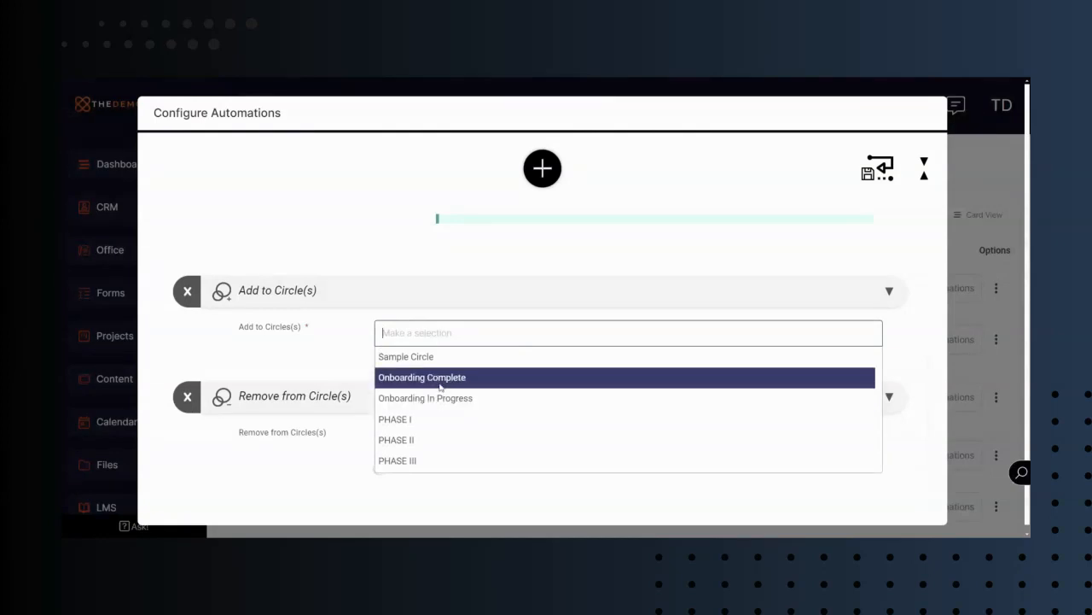
pyautogui.scroll(-5, 438, 386)
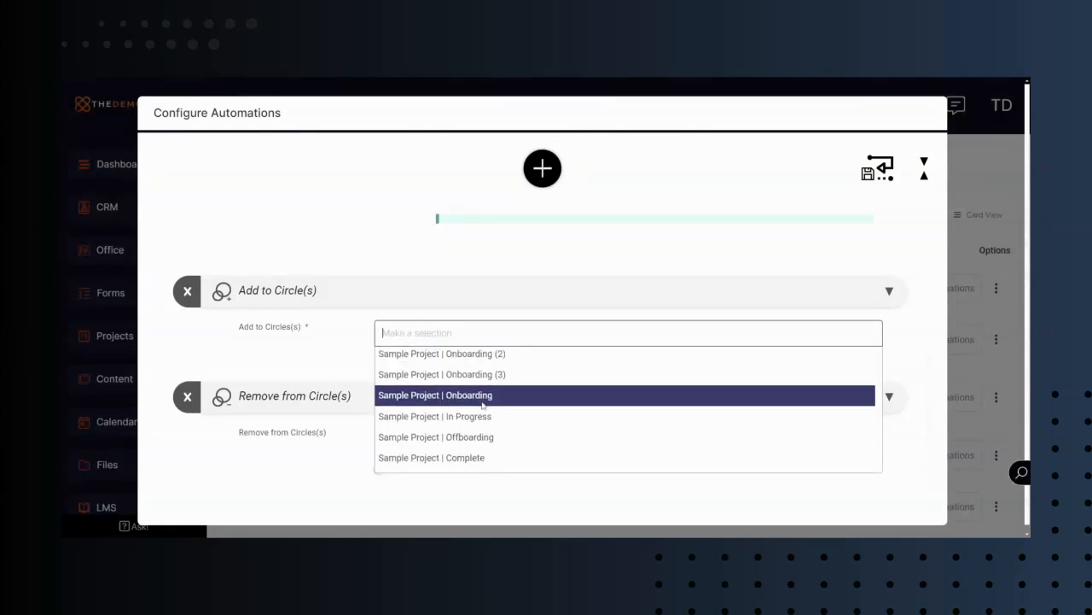
pyautogui.click(483, 443)
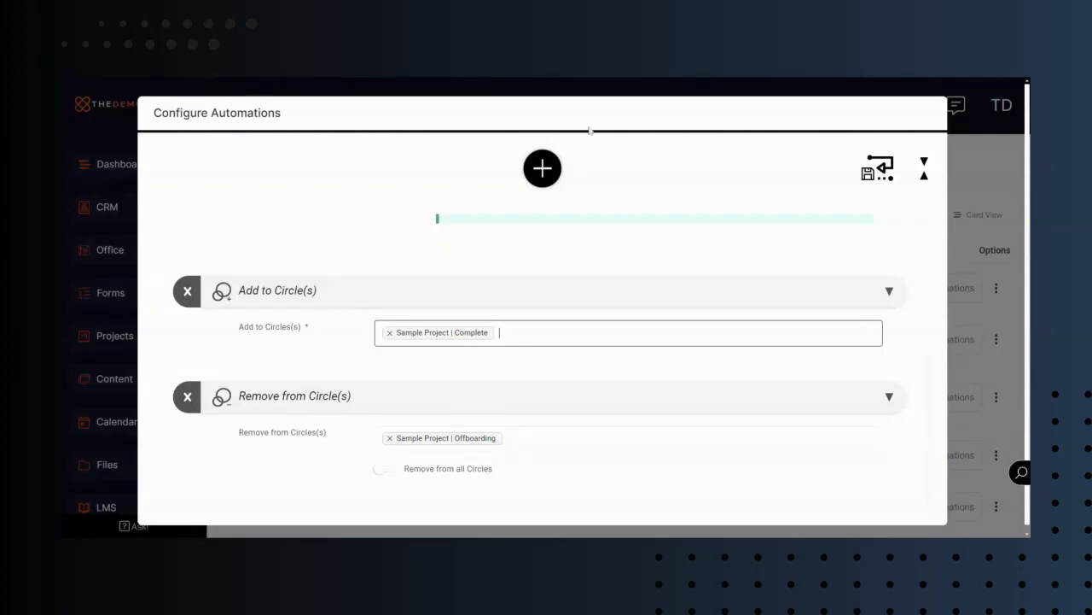
pyautogui.click(877, 169)
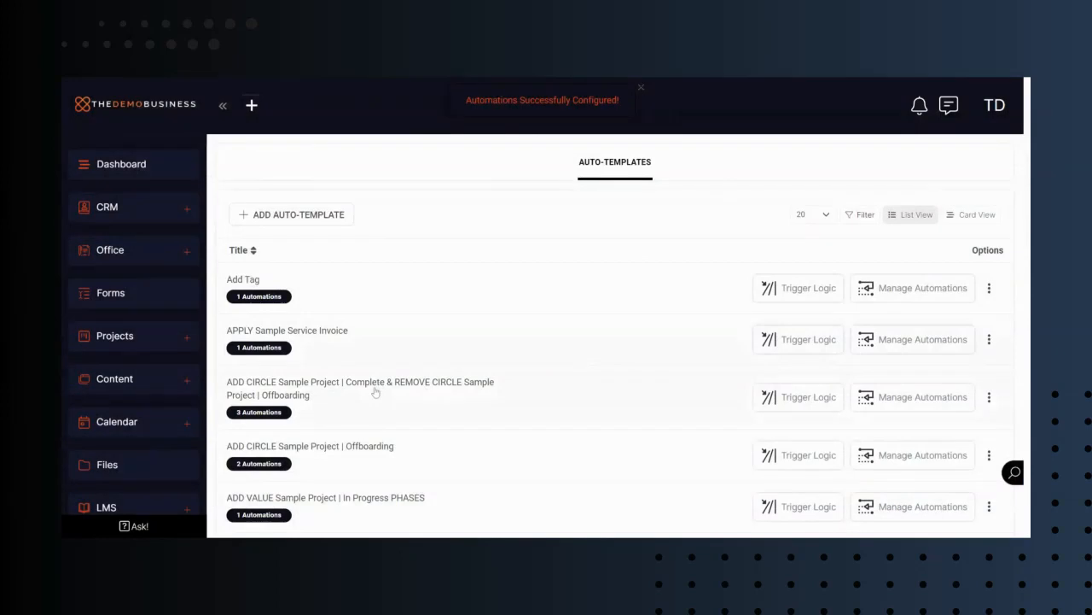
# - Open the Offboarding Form, inspect the Sample Project | Offboarding Check list block's settings, and save the form unchanged
pyautogui.click(105, 294)
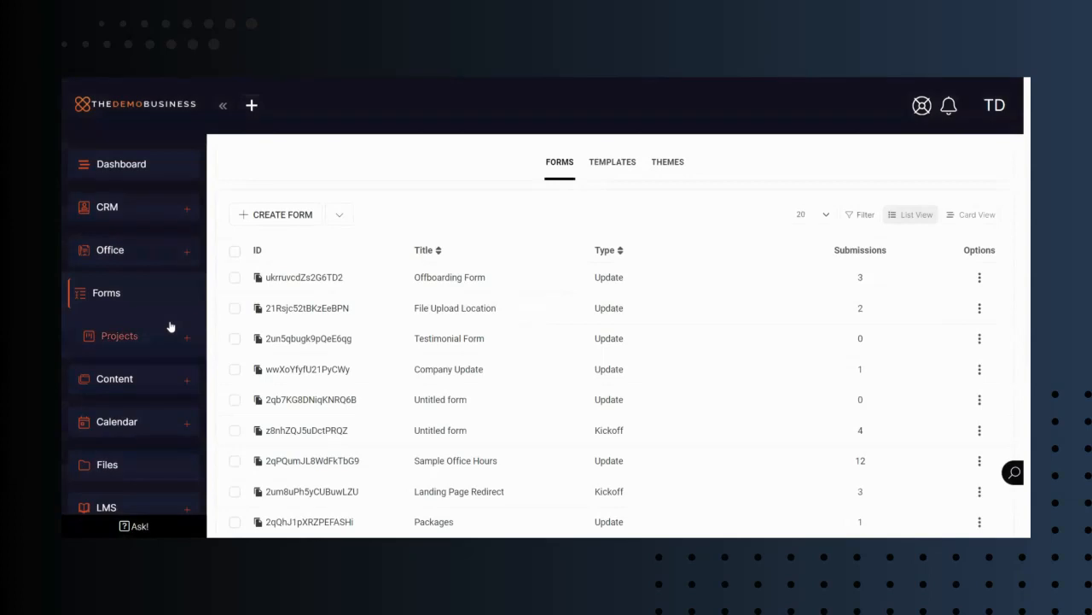
pyautogui.click(456, 287)
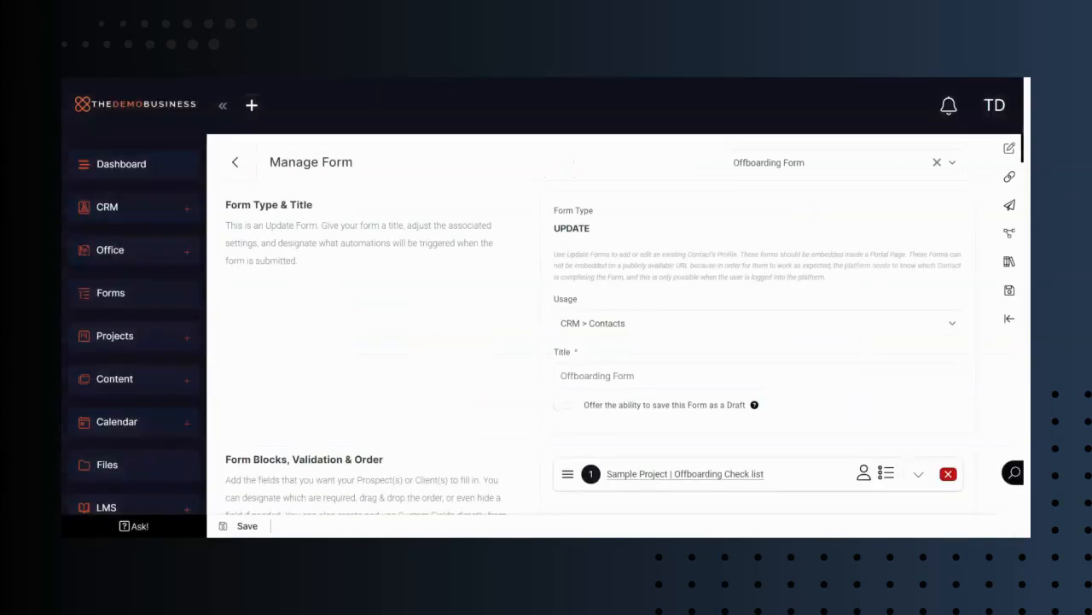
pyautogui.scroll(-2, 601, 293)
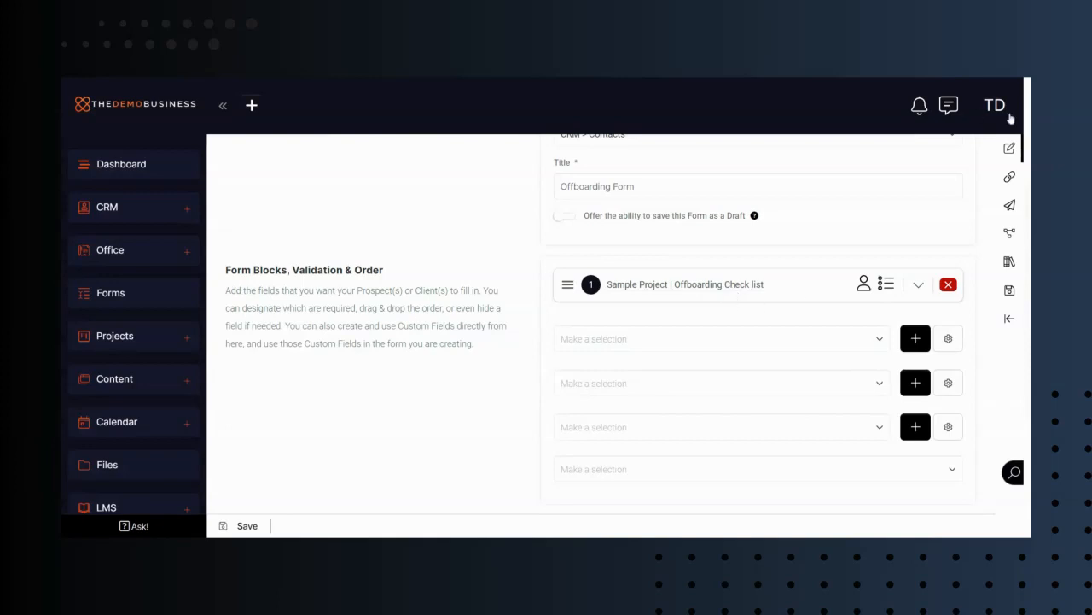
pyautogui.click(918, 287)
pyautogui.scroll(-2, 723, 379)
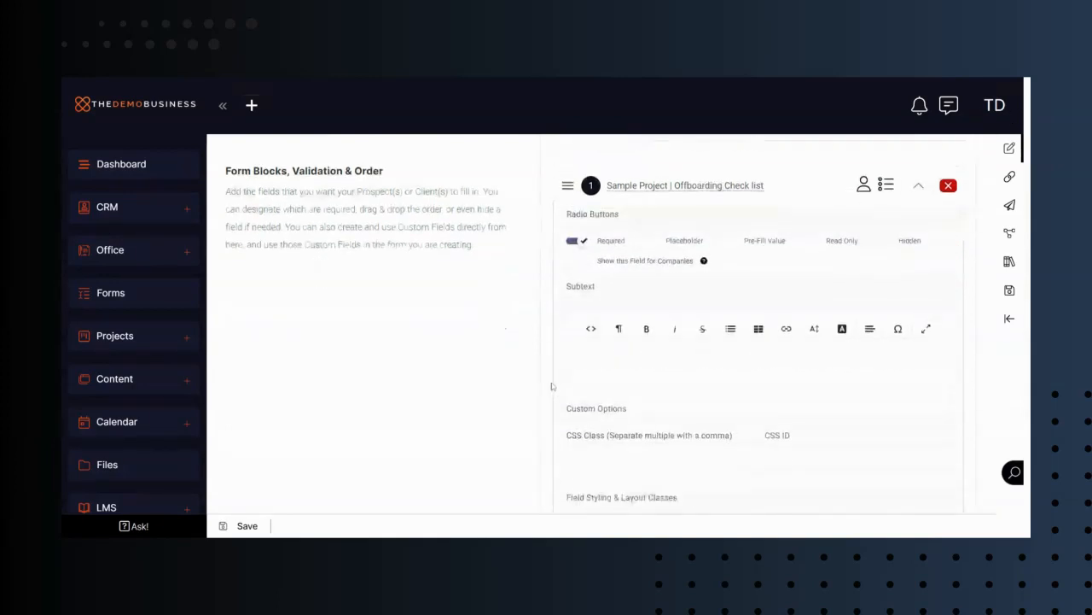
pyautogui.scroll(2, 767, 367)
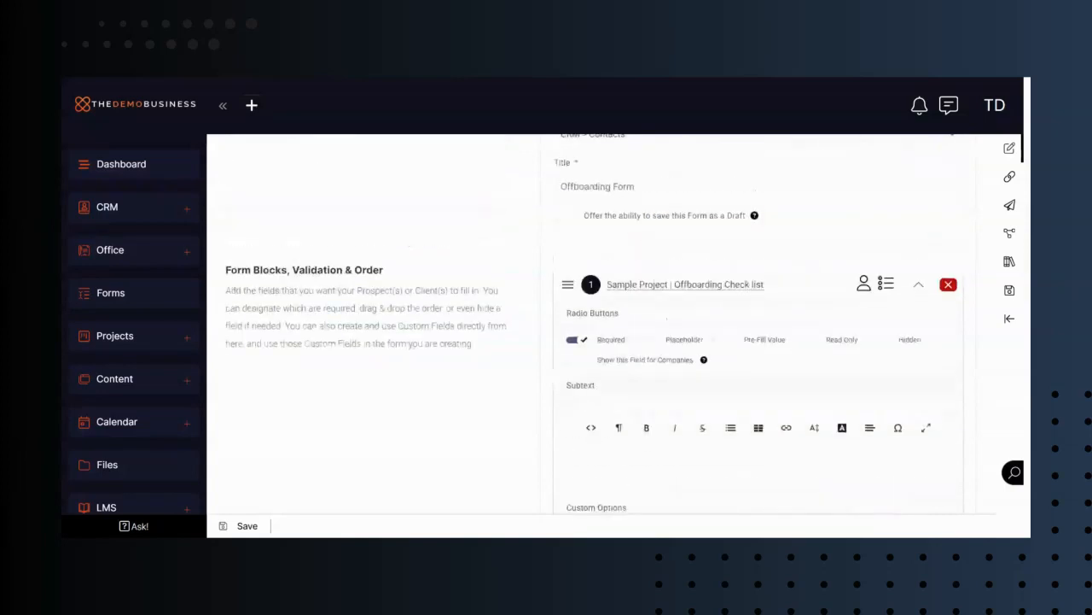
pyautogui.click(917, 286)
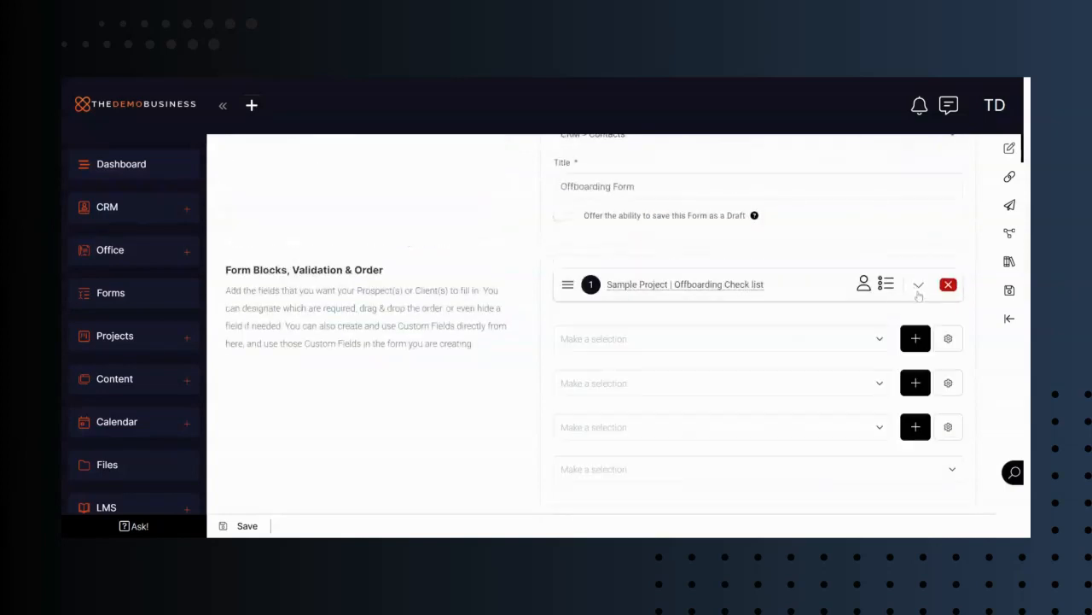
pyautogui.click(253, 525)
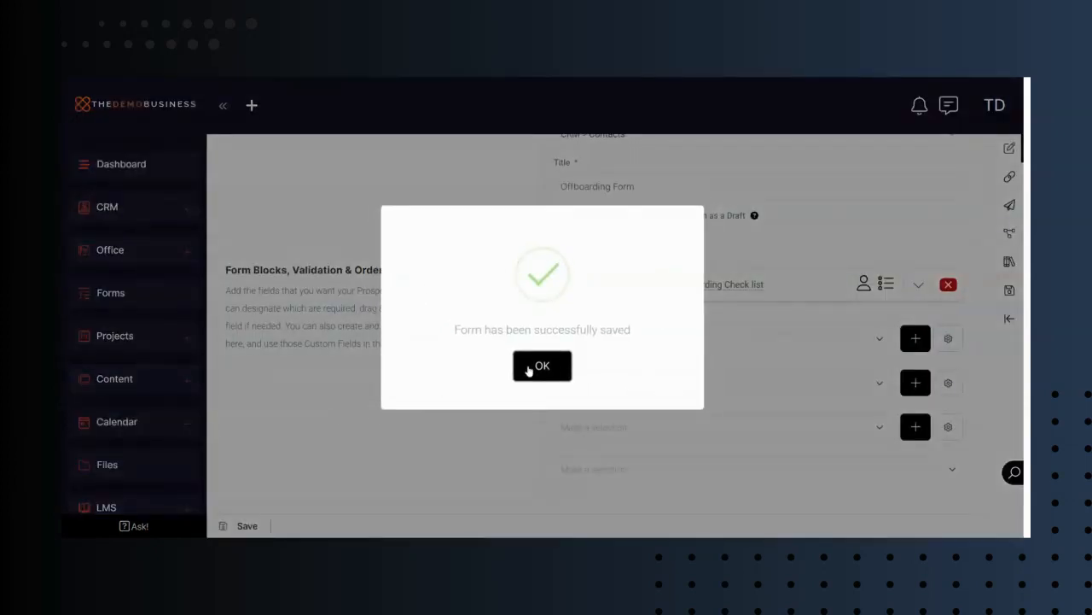
pyautogui.click(528, 367)
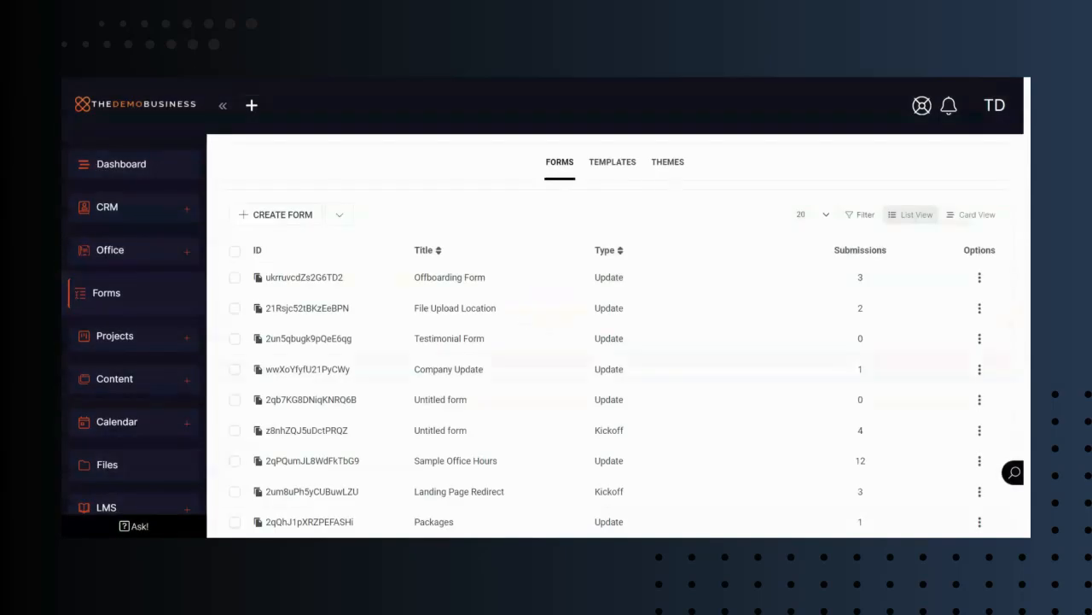
# - Open the Progress Bar | FAQ Walkthrough dashboard and review the form placeholder in its Offboarding section and the Project Complete section
pyautogui.click(127, 378)
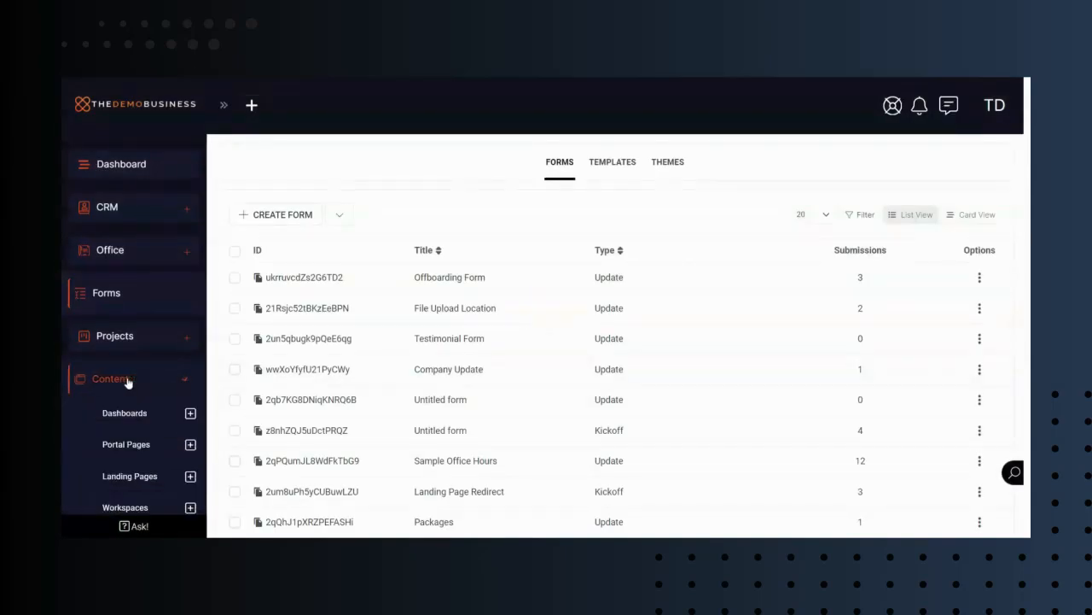
pyautogui.click(375, 410)
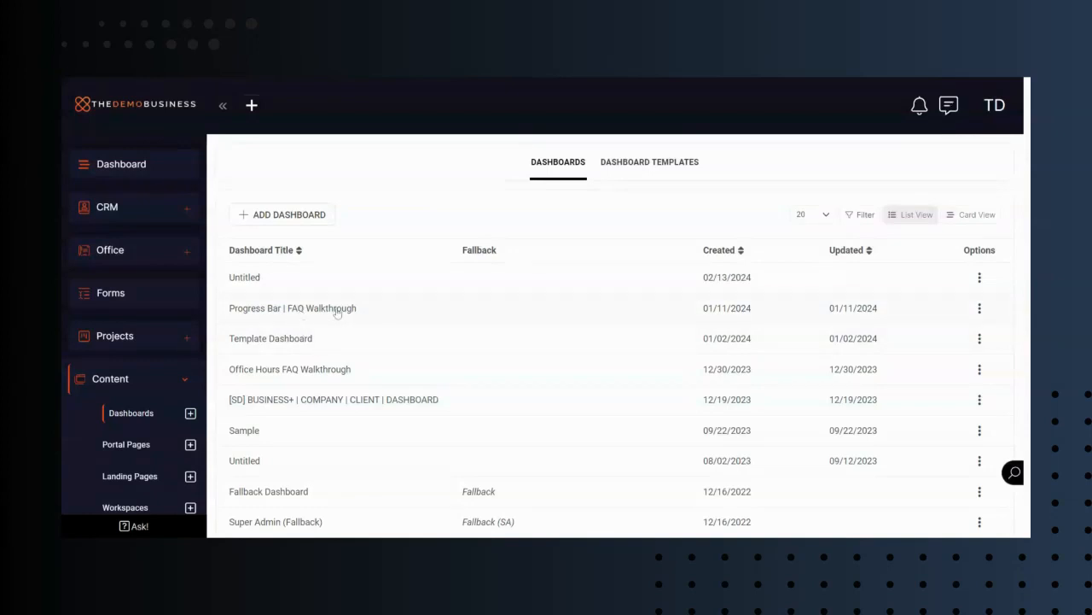
pyautogui.click(338, 314)
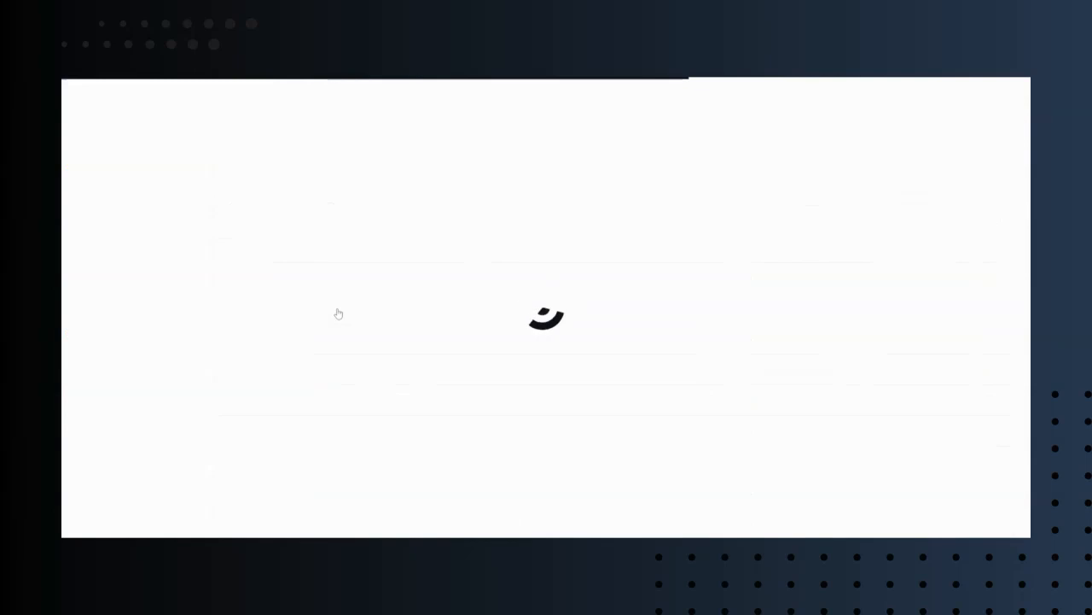
pyautogui.scroll(-8, 338, 316)
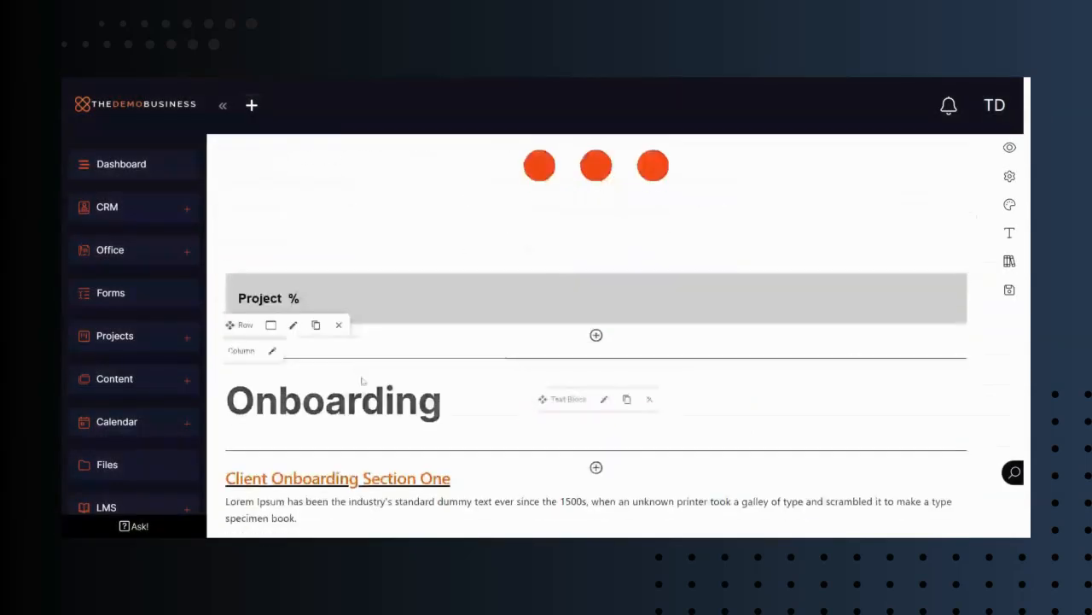
pyautogui.scroll(-15, 334, 394)
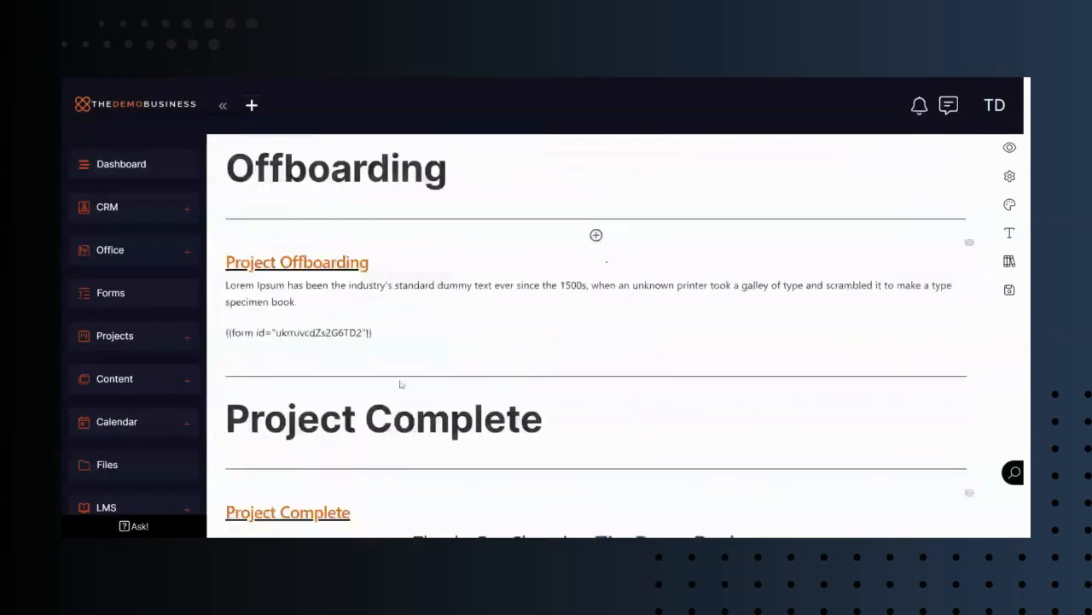
pyautogui.scroll(-1, 401, 384)
pyautogui.scroll(3, 401, 384)
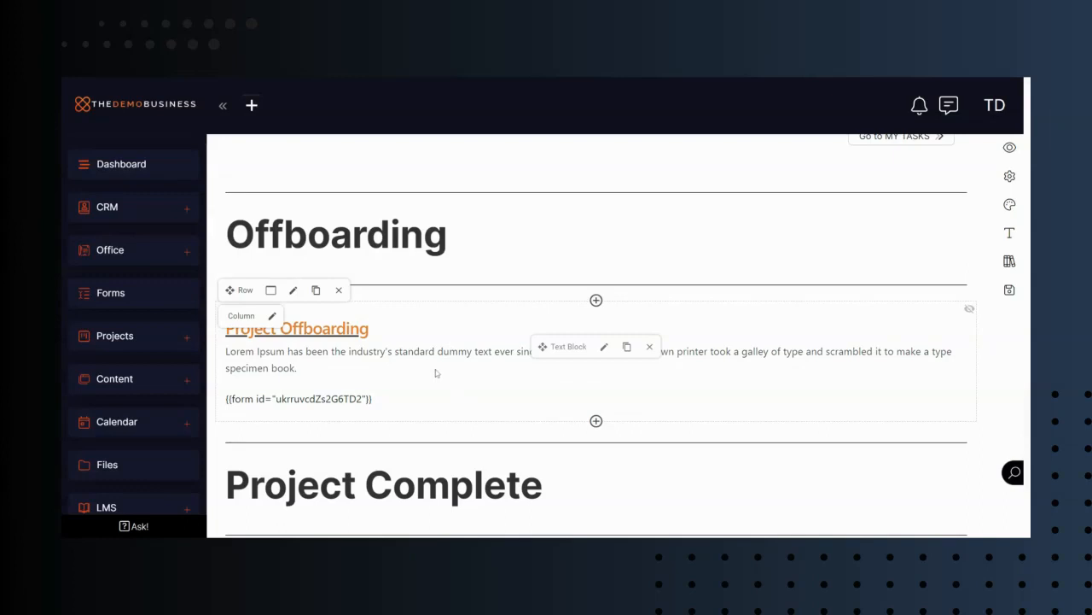
pyautogui.scroll(-1, 423, 345)
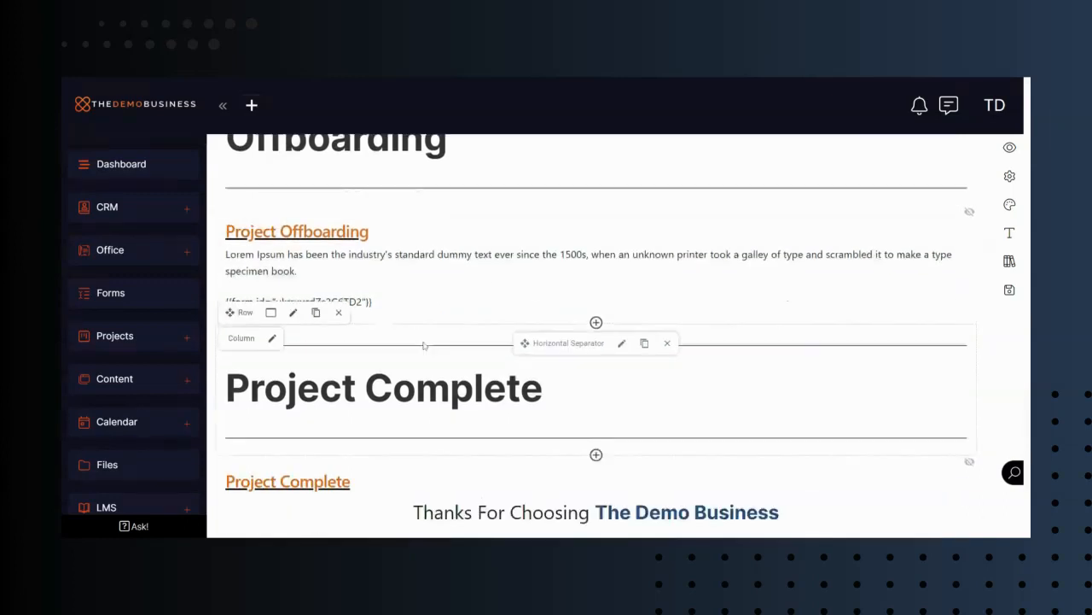
pyautogui.scroll(-1, 424, 346)
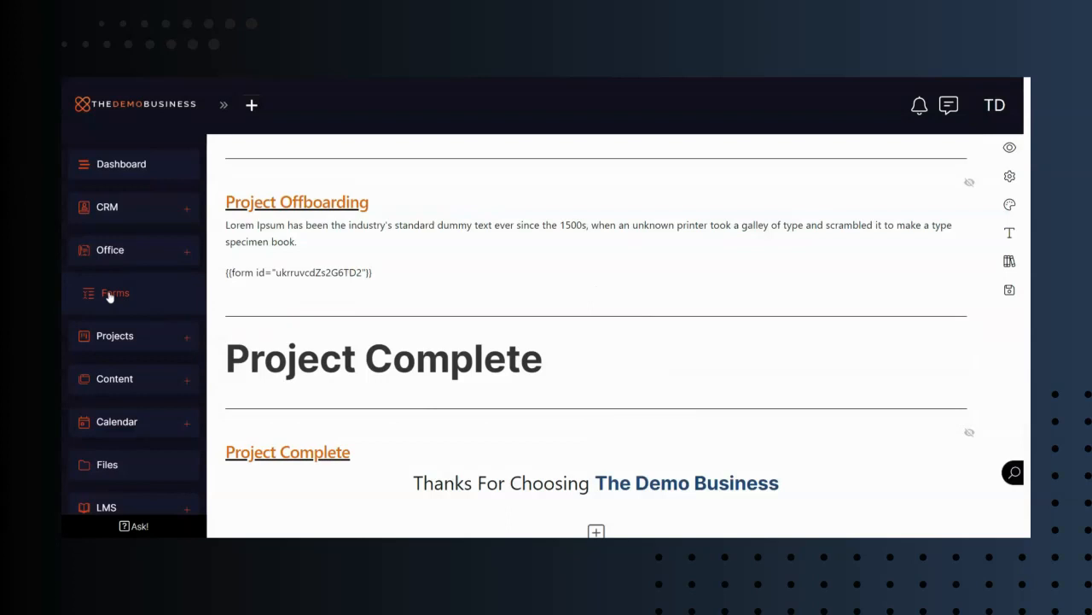
# - Copy the Offboarding Form's placeholder, and open the automation configuration under the form's Trigger Automations
pyautogui.click(109, 295)
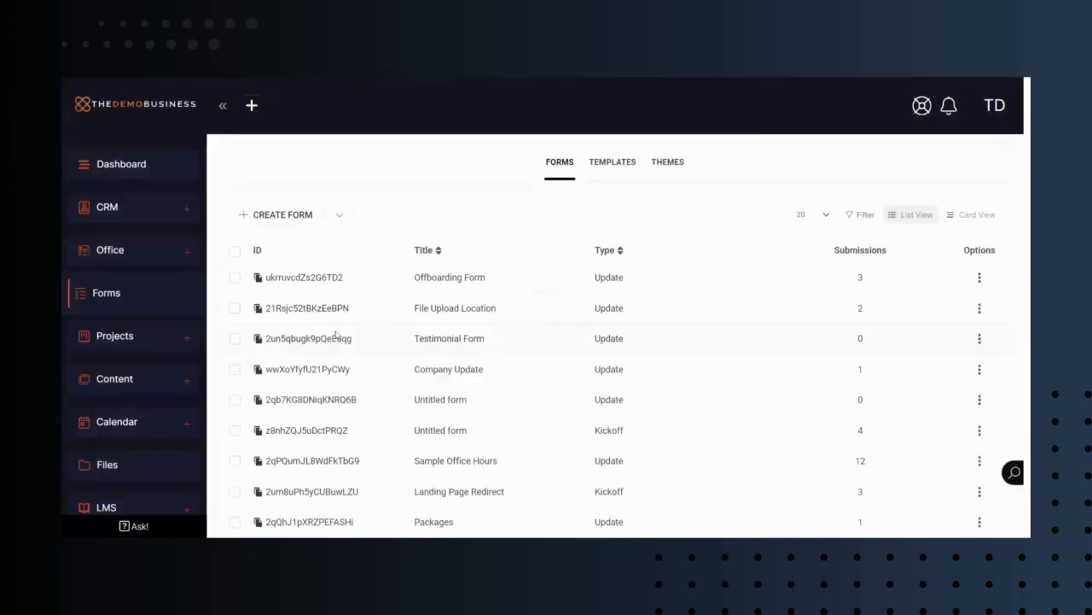
pyautogui.click(323, 284)
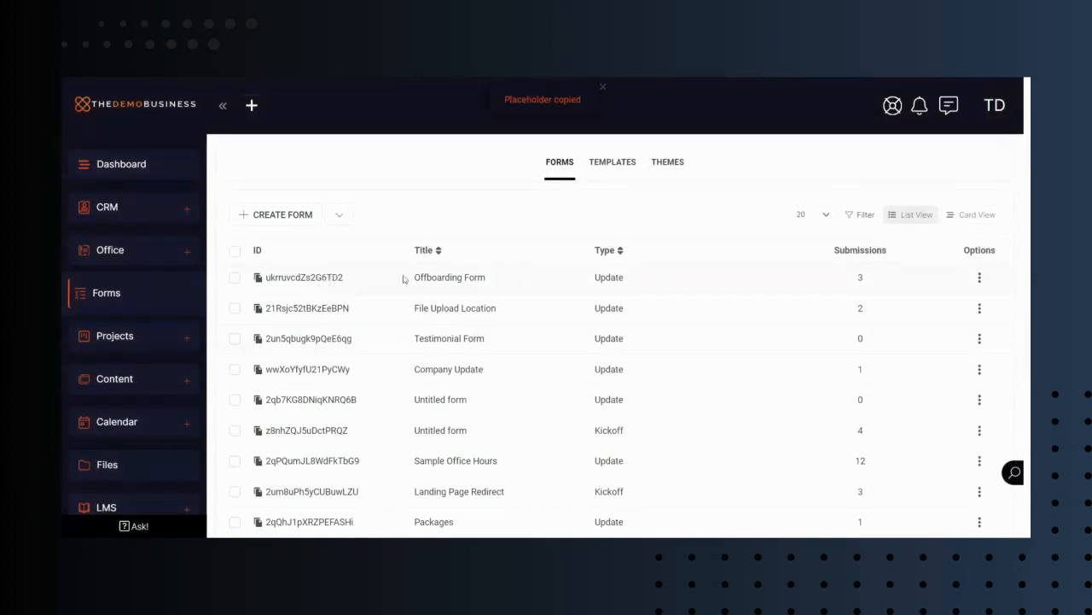
pyautogui.click(476, 284)
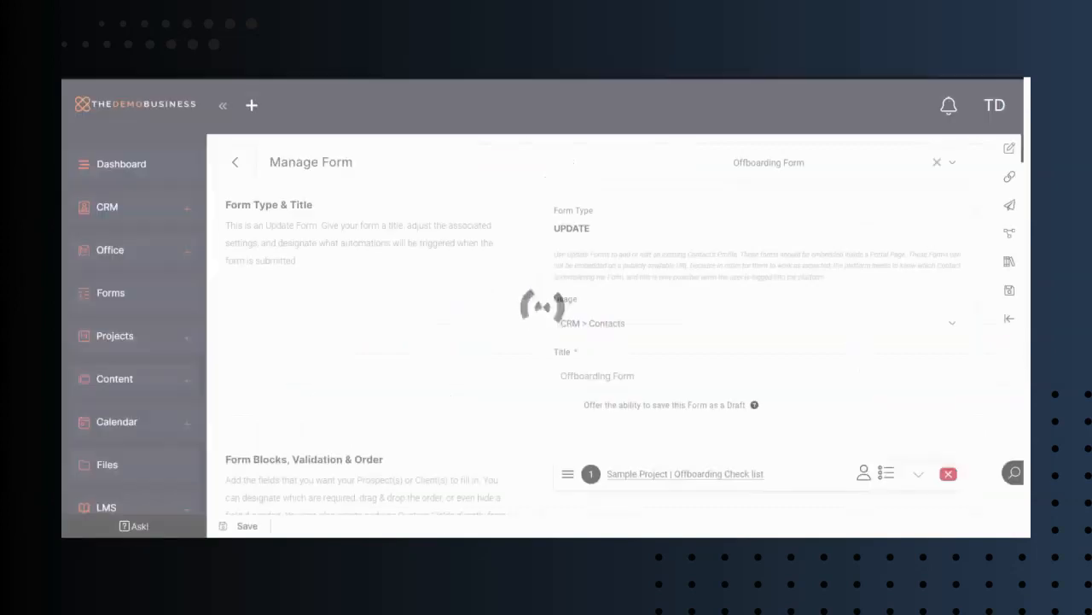
pyautogui.scroll(-5, 539, 373)
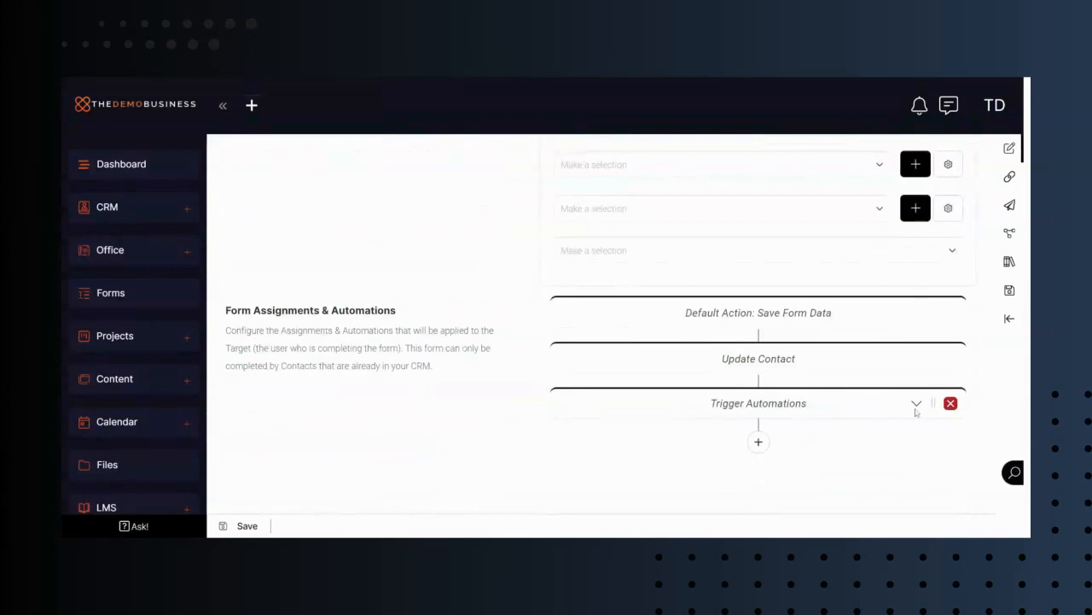
pyautogui.click(917, 405)
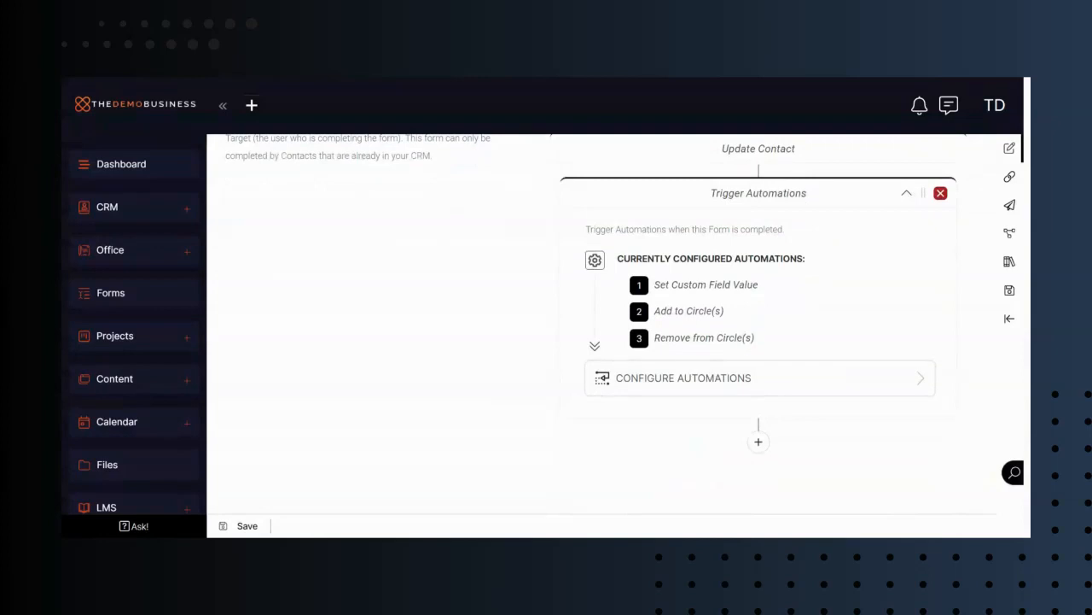
pyautogui.click(733, 385)
# - Review the form's Set Custom Field Value, Add to Circle(s) and Remove from Circle(s) automations and save them unchanged
pyautogui.scroll(-1, 512, 338)
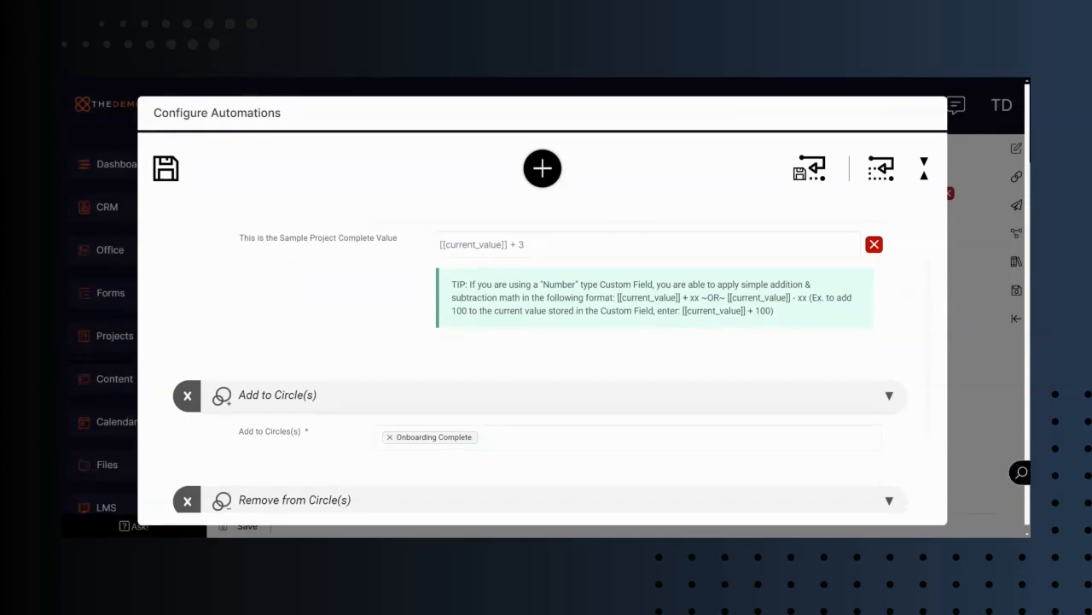
pyautogui.scroll(1, 412, 294)
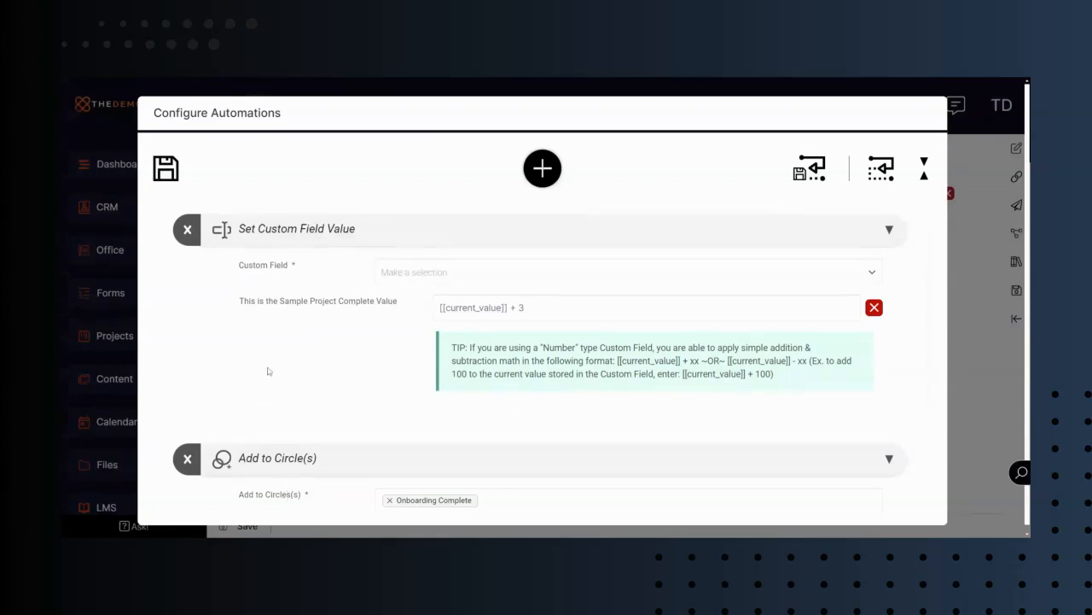
pyautogui.scroll(-1, 268, 370)
pyautogui.scroll(1, 290, 379)
pyautogui.scroll(-3, 320, 359)
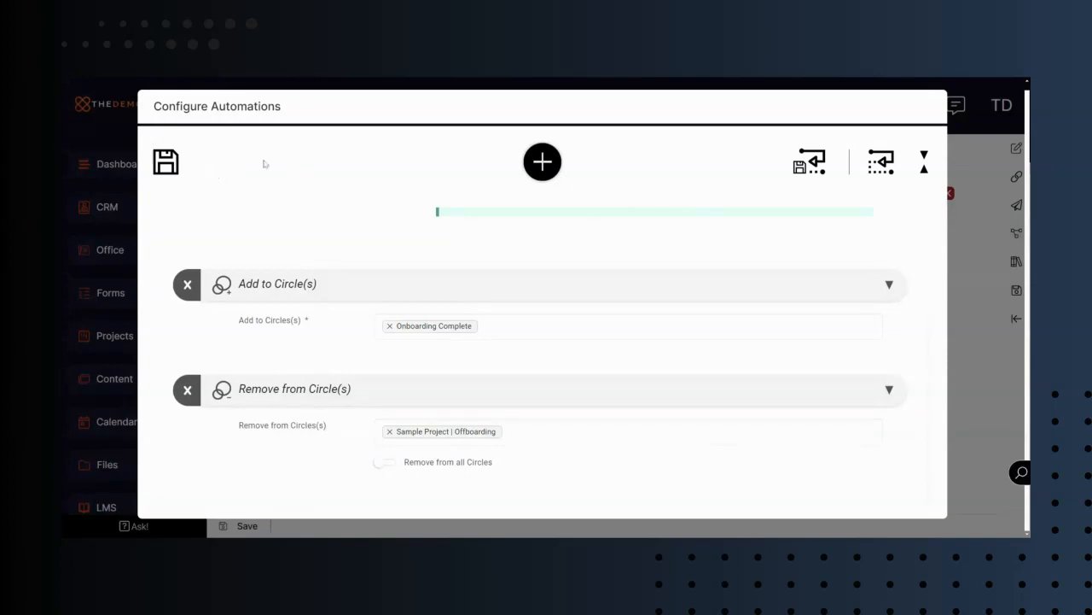
pyautogui.click(171, 166)
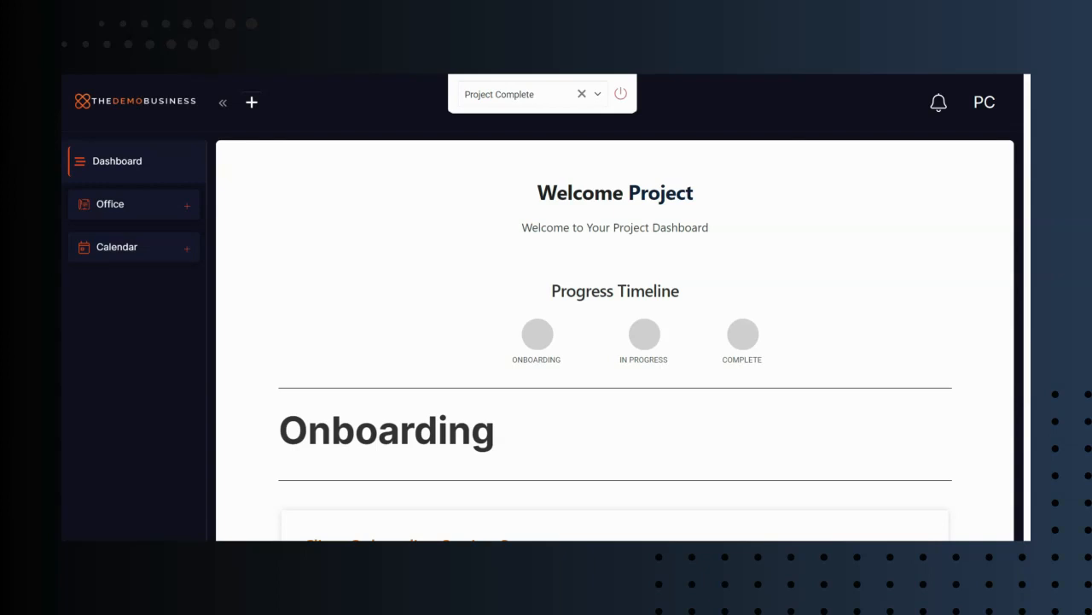
# - Examine the Progress Timeline on the sample client's dashboard and complete Client Onboarding Section One
pyautogui.scroll(-2, 458, 327)
pyautogui.scroll(1, 518, 427)
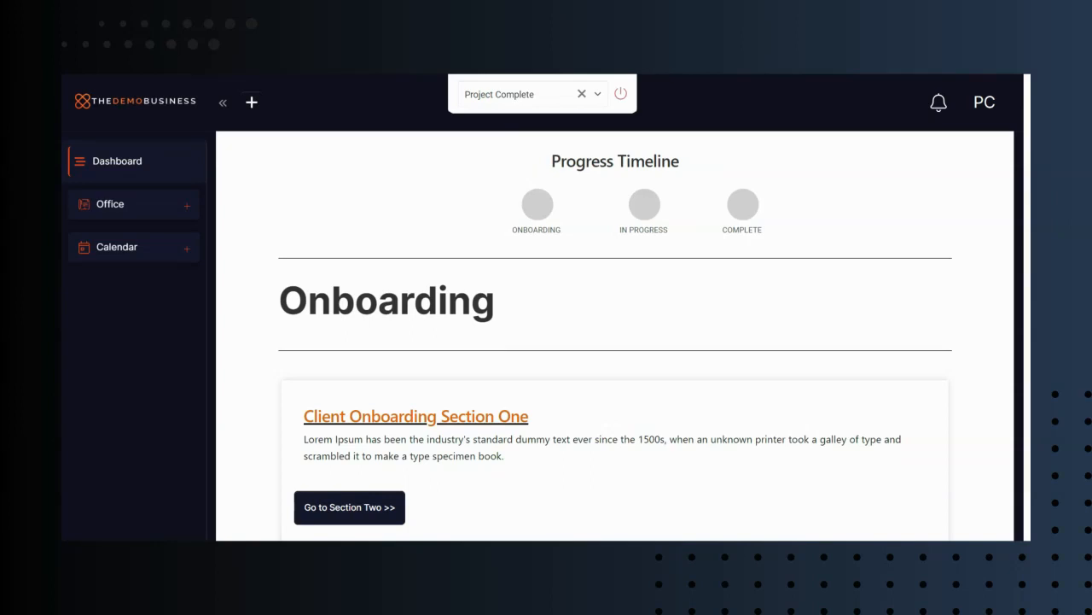
pyautogui.scroll(-1, 515, 296)
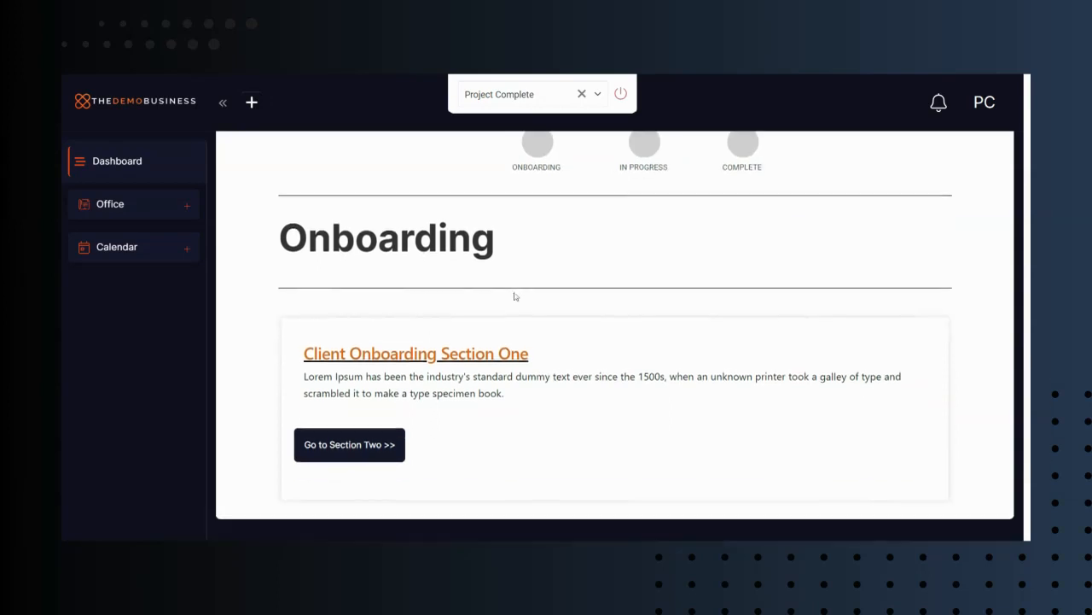
pyautogui.scroll(3, 506, 290)
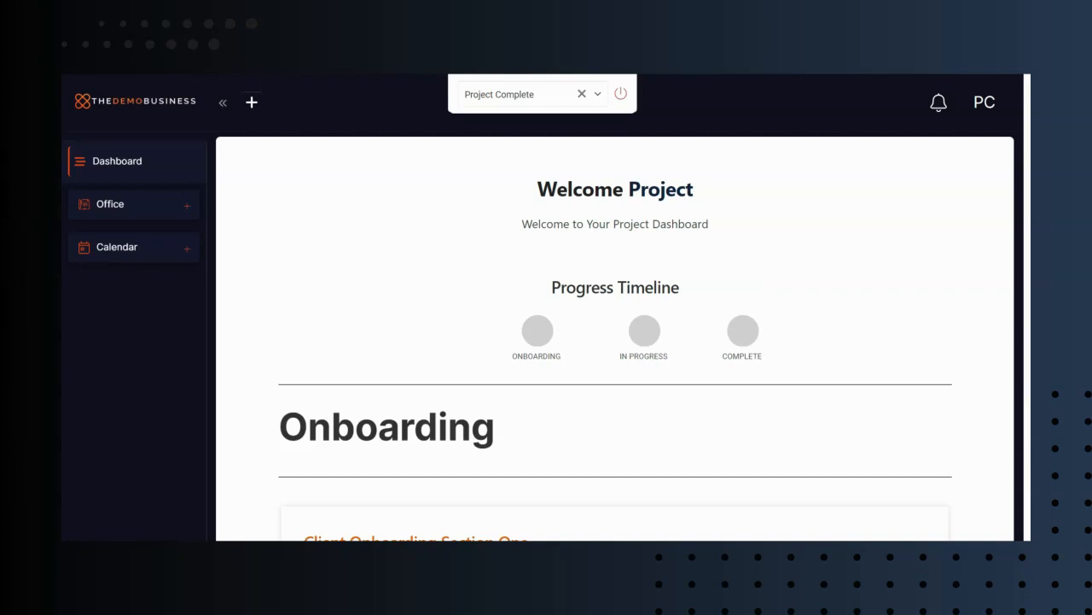
pyautogui.scroll(-3, 410, 294)
pyautogui.scroll(3, 396, 296)
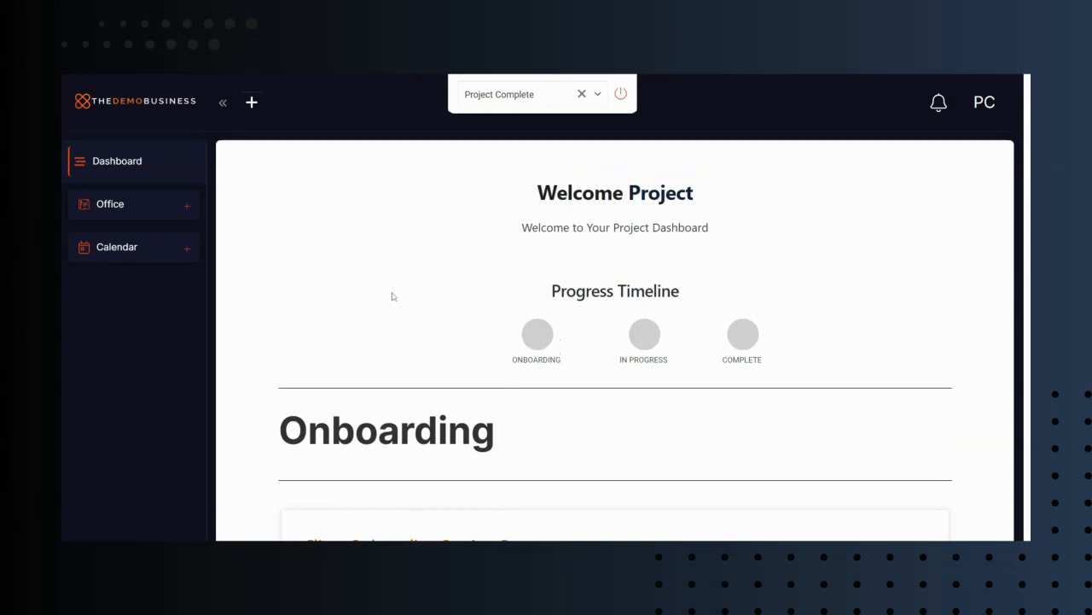
pyautogui.scroll(-3, 394, 297)
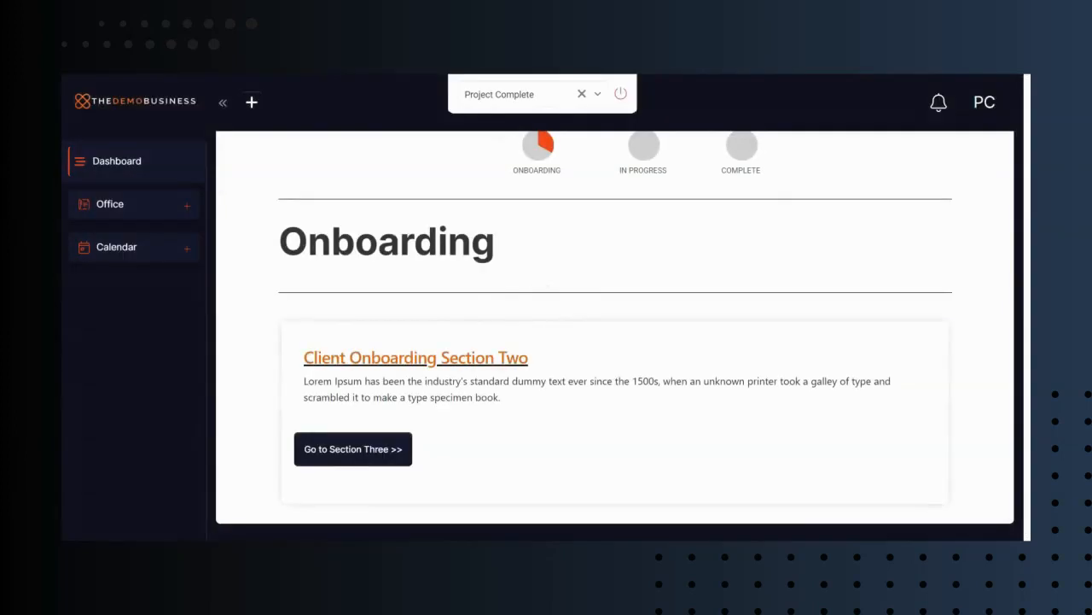
# - Complete Client Onboarding Sections Two and Three, checking the Onboarding circle in the Progress Timeline between sections
pyautogui.scroll(2, 559, 461)
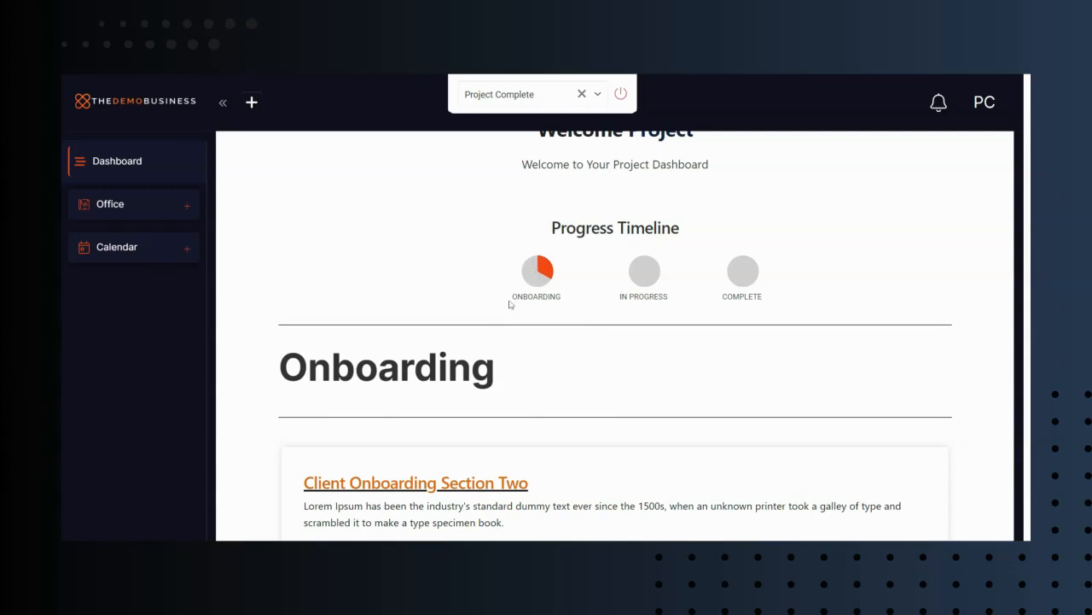
pyautogui.scroll(-2, 340, 346)
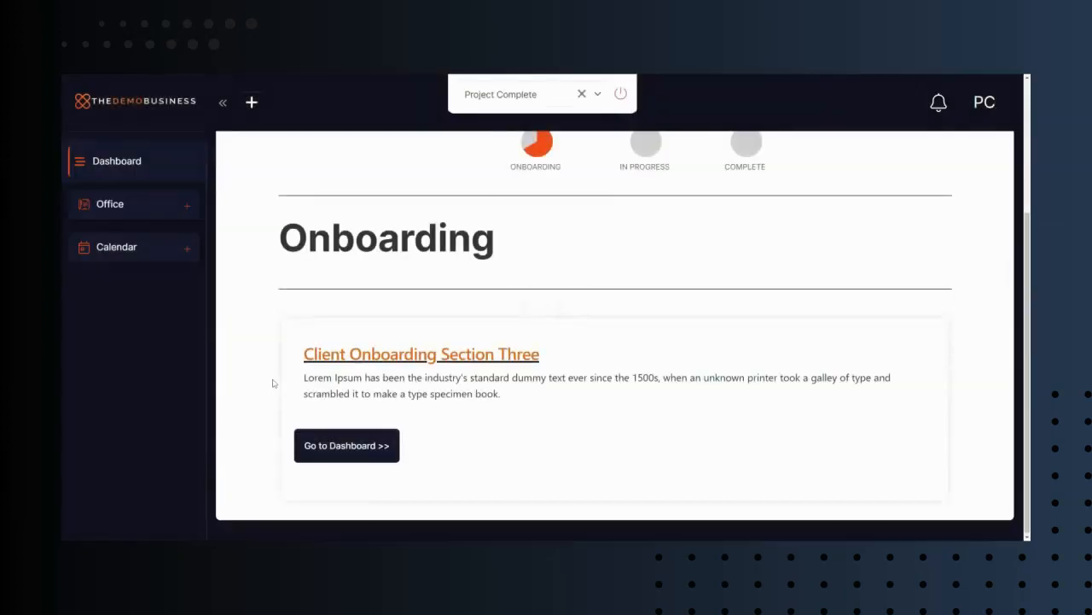
pyautogui.scroll(3, 453, 417)
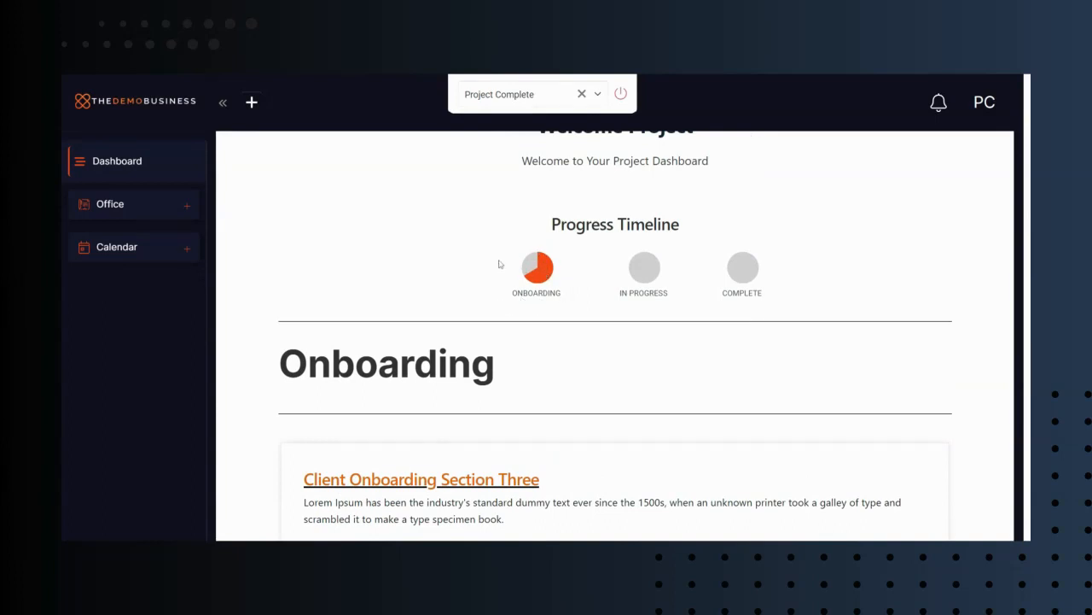
pyautogui.scroll(-3, 510, 315)
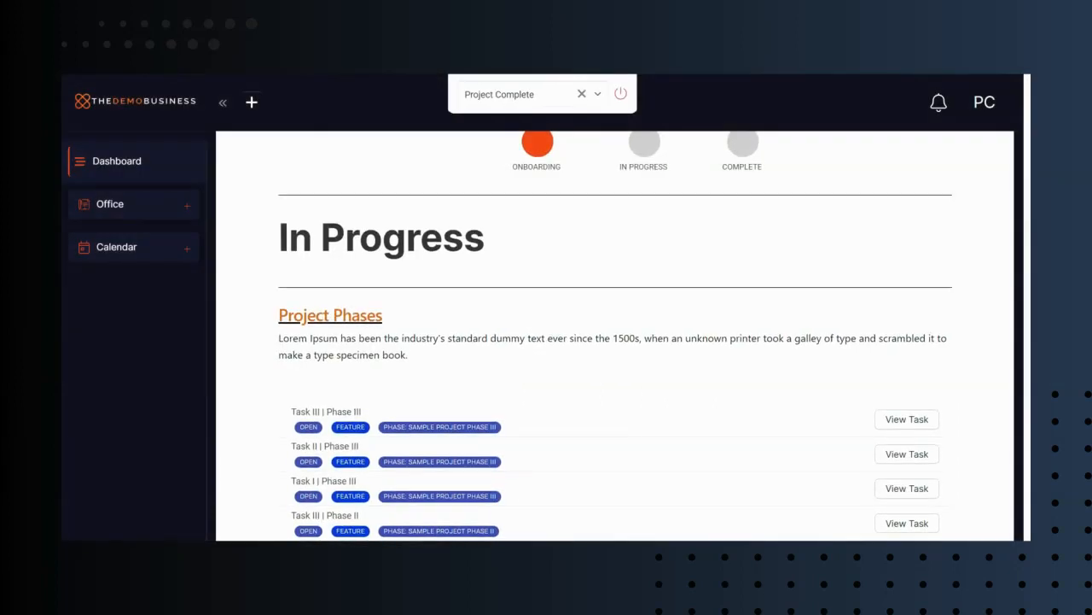
# - Review the Progress Timeline and the Project Phases tasks in the In Progress section, and open the My Tasks list
pyautogui.scroll(1, 536, 428)
pyautogui.scroll(1, 536, 427)
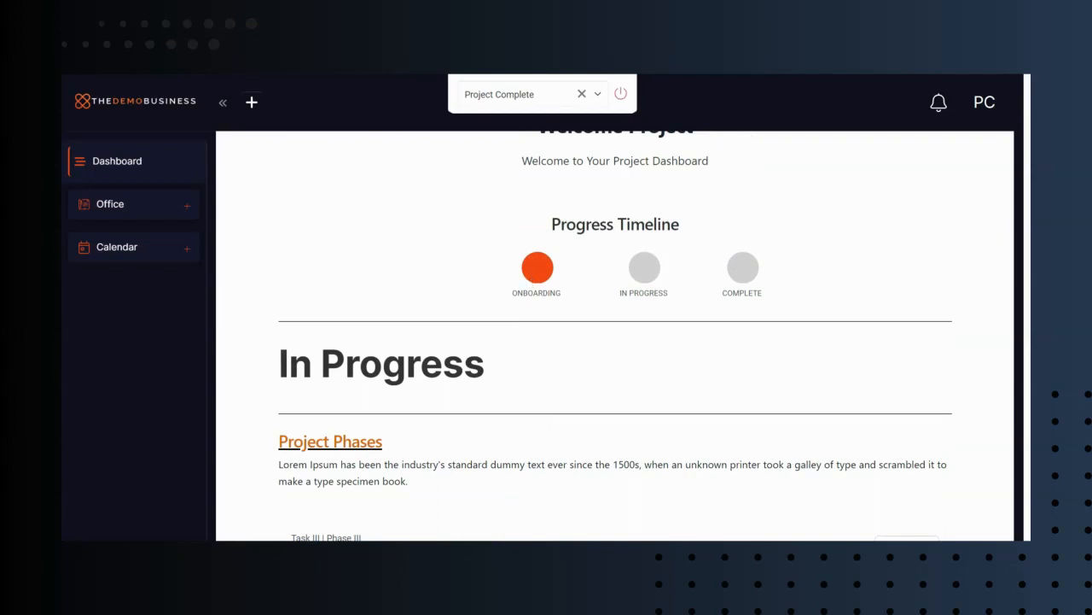
pyautogui.scroll(-5, 243, 392)
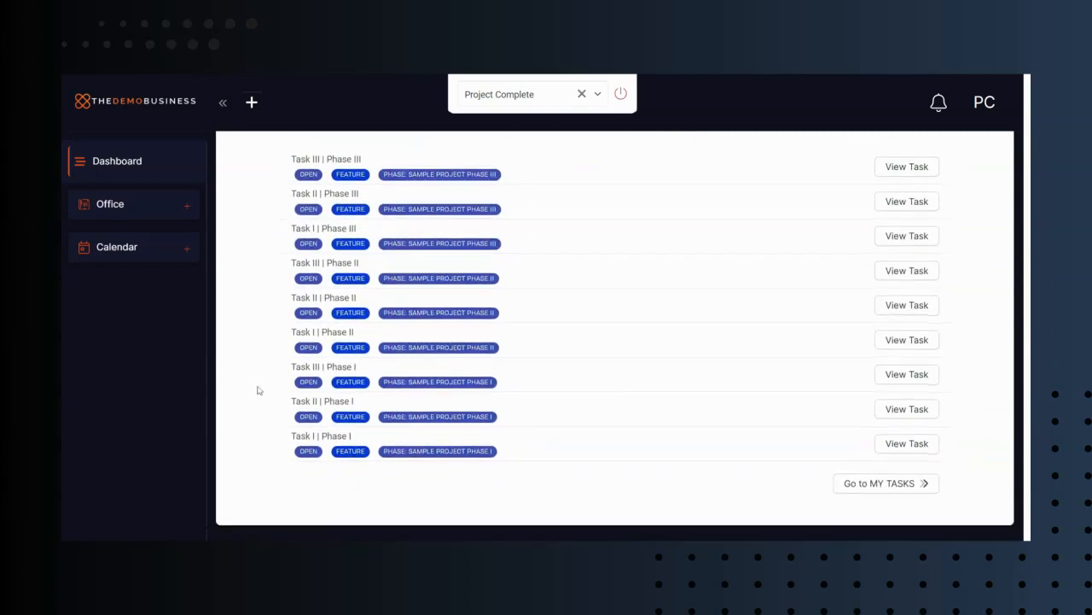
pyautogui.scroll(1, 274, 400)
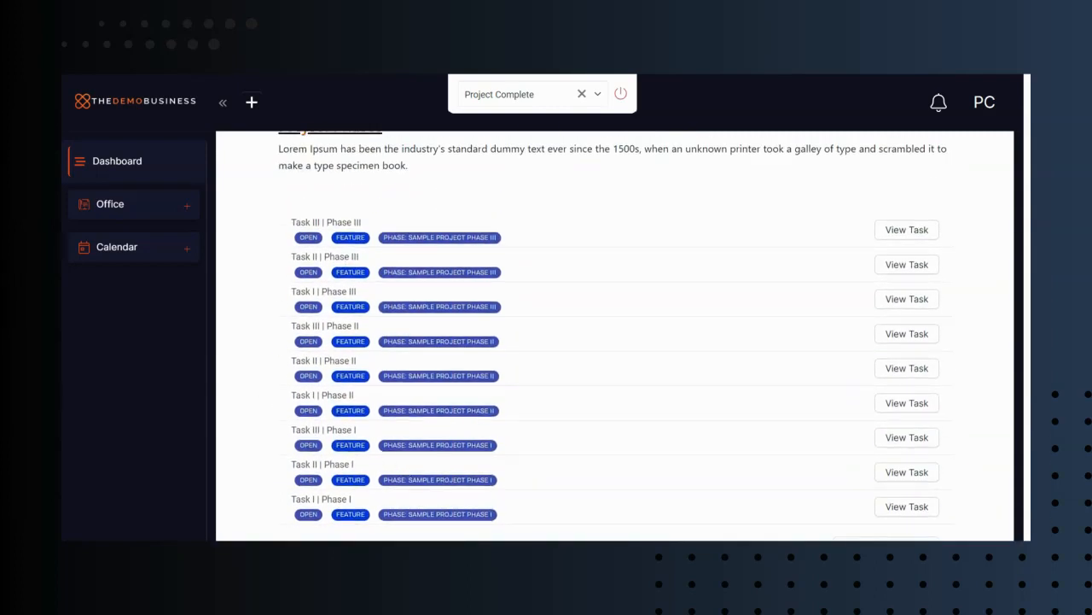
pyautogui.scroll(2, 332, 342)
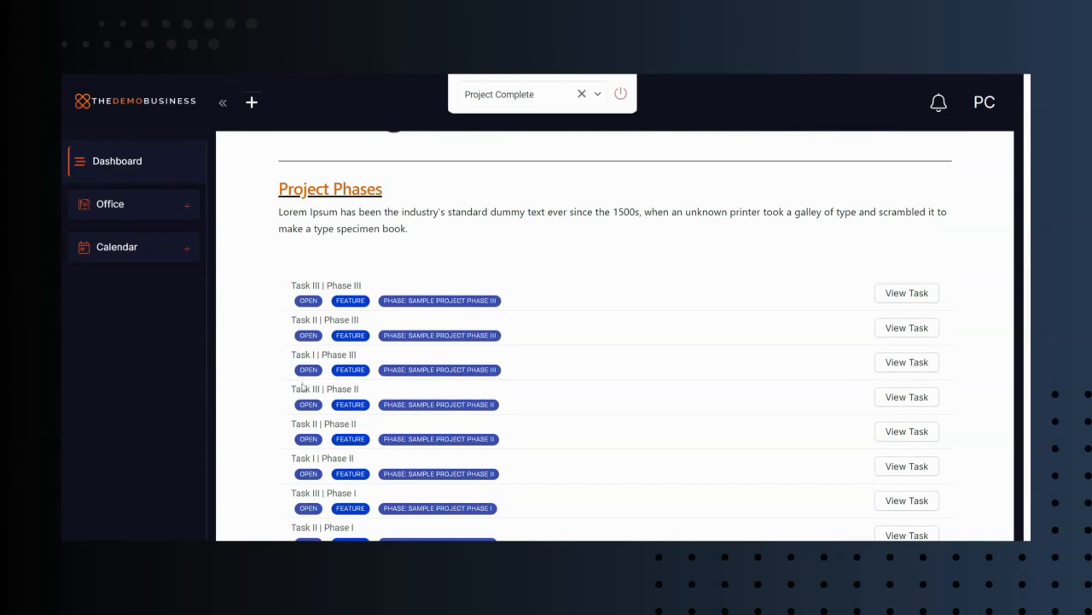
pyautogui.scroll(-4, 367, 371)
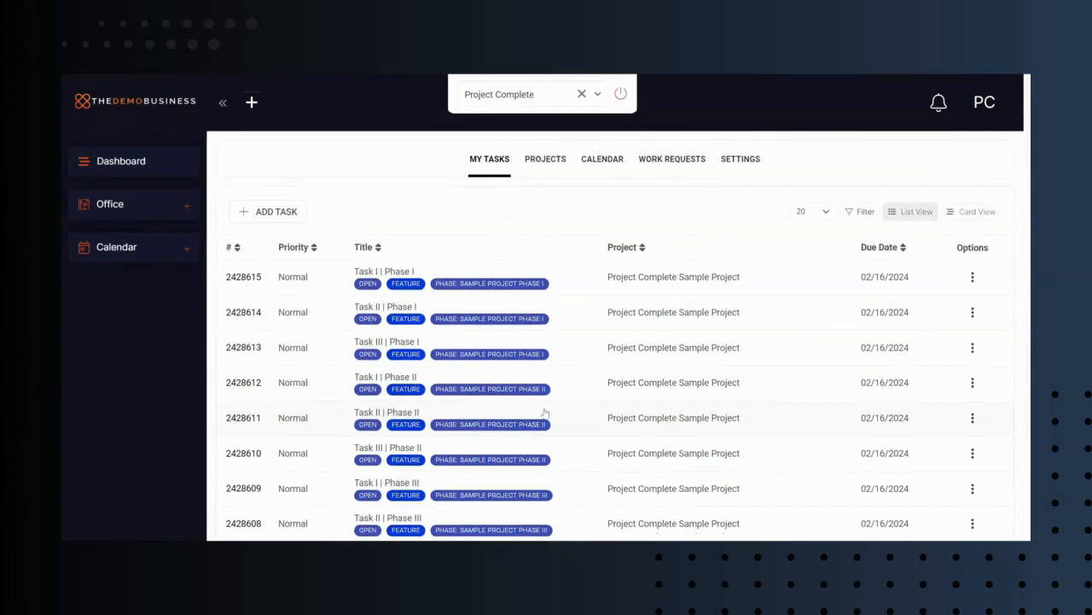
# - Mark Task I, Task II and Task III of Sample Project Phase I as complete
pyautogui.click(525, 289)
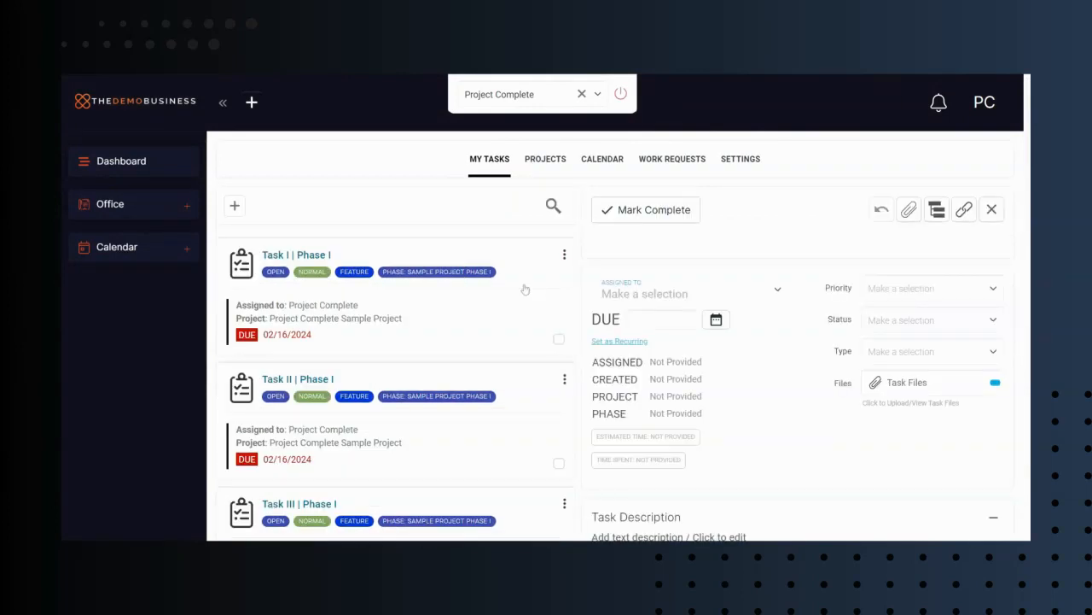
pyautogui.click(637, 214)
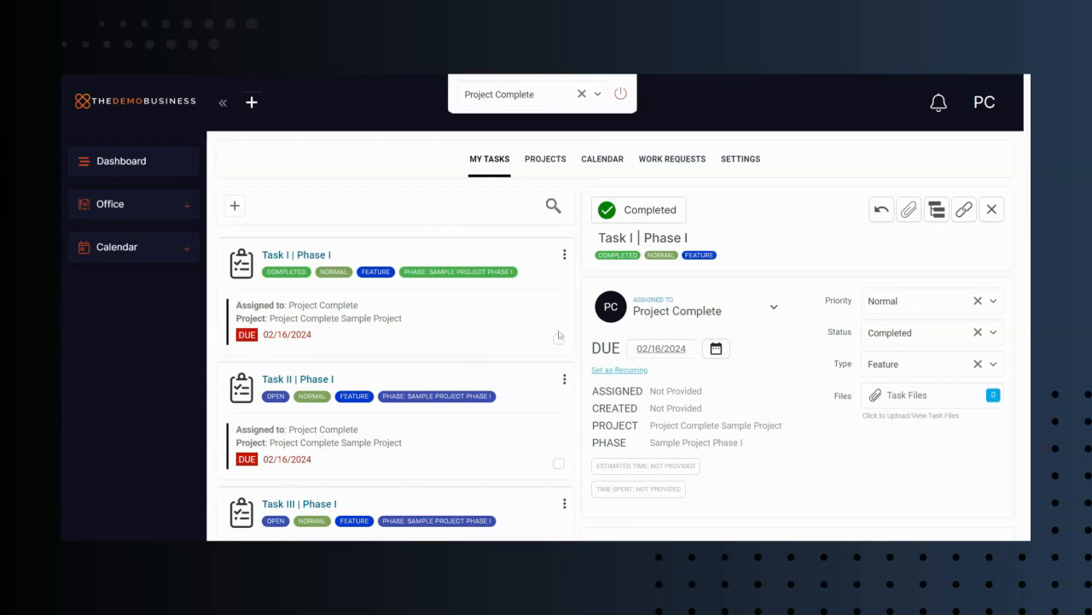
pyautogui.scroll(-3, 513, 342)
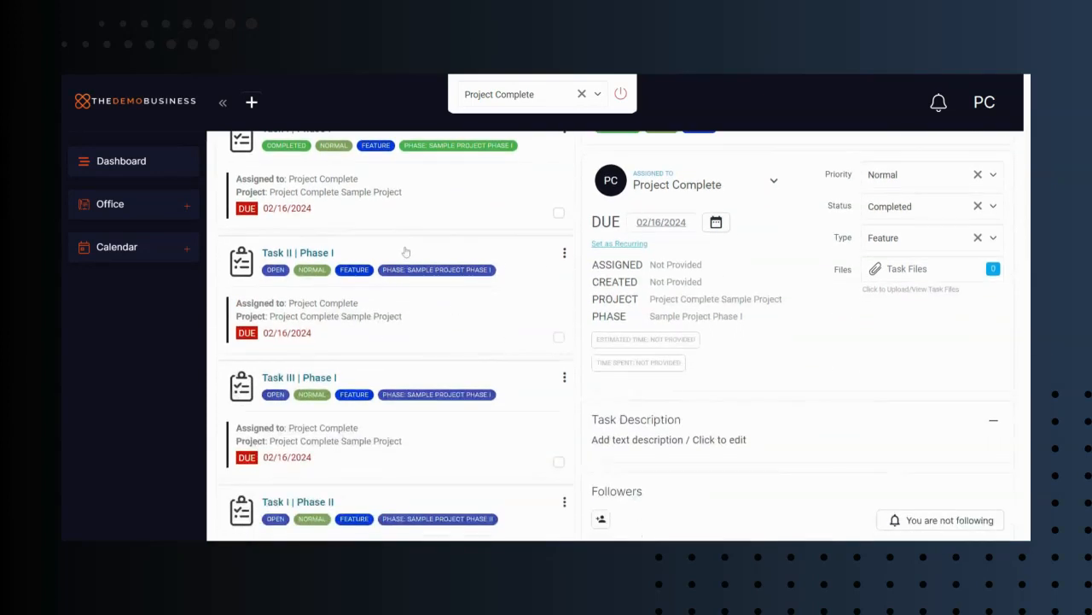
pyautogui.click(407, 252)
pyautogui.scroll(3, 406, 252)
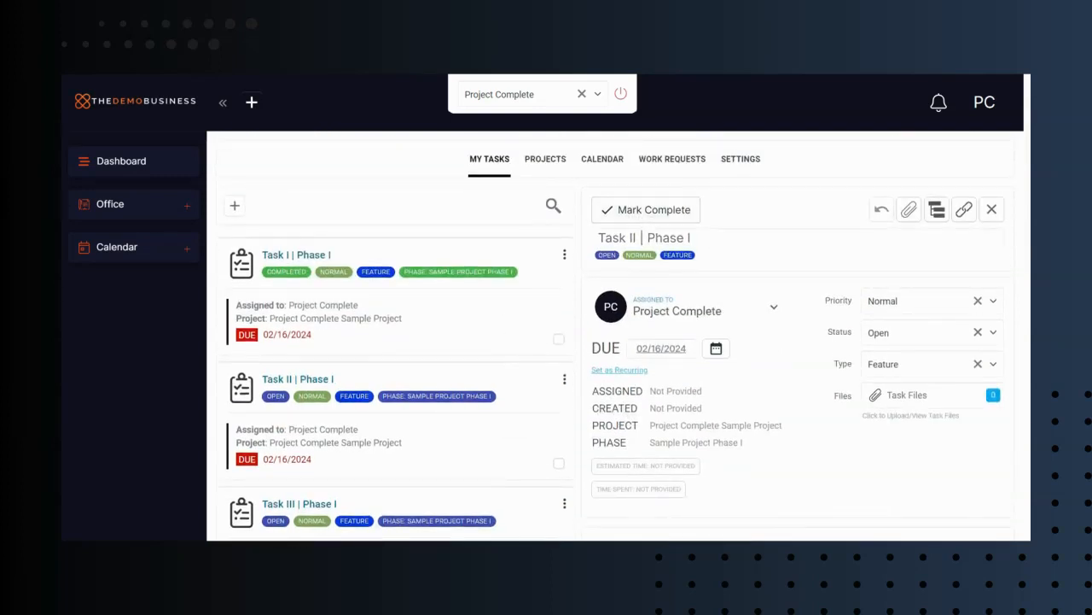
pyautogui.click(628, 210)
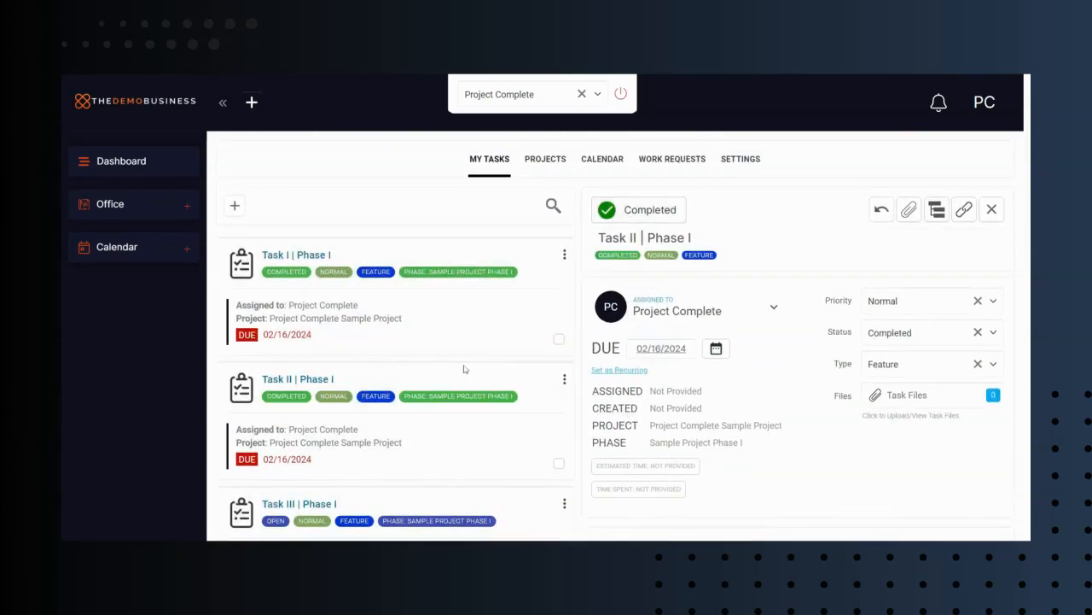
pyautogui.scroll(-3, 461, 358)
pyautogui.scroll(-1, 454, 348)
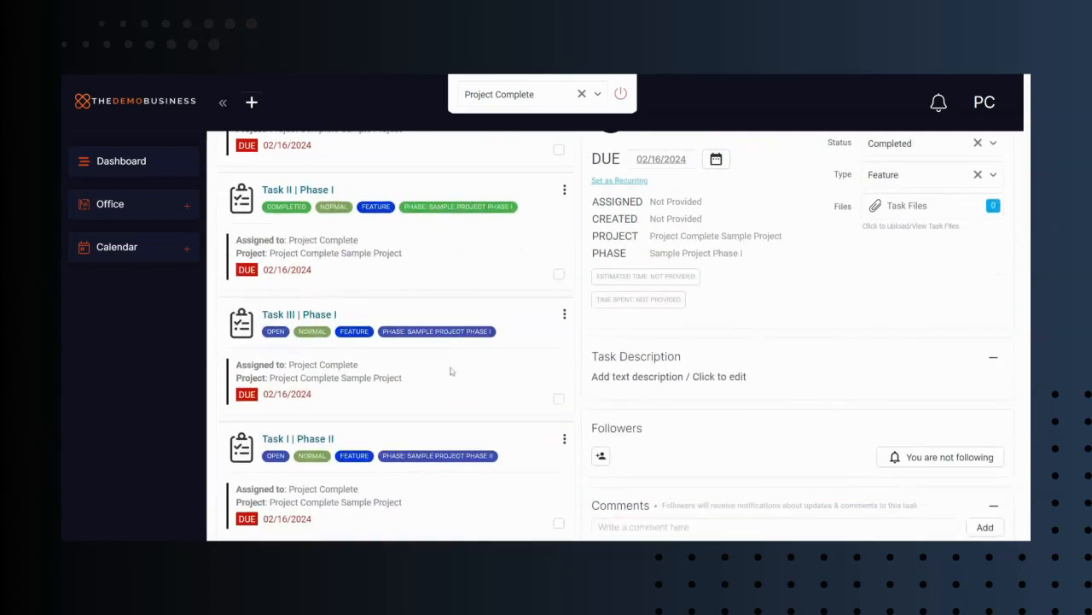
pyautogui.click(318, 319)
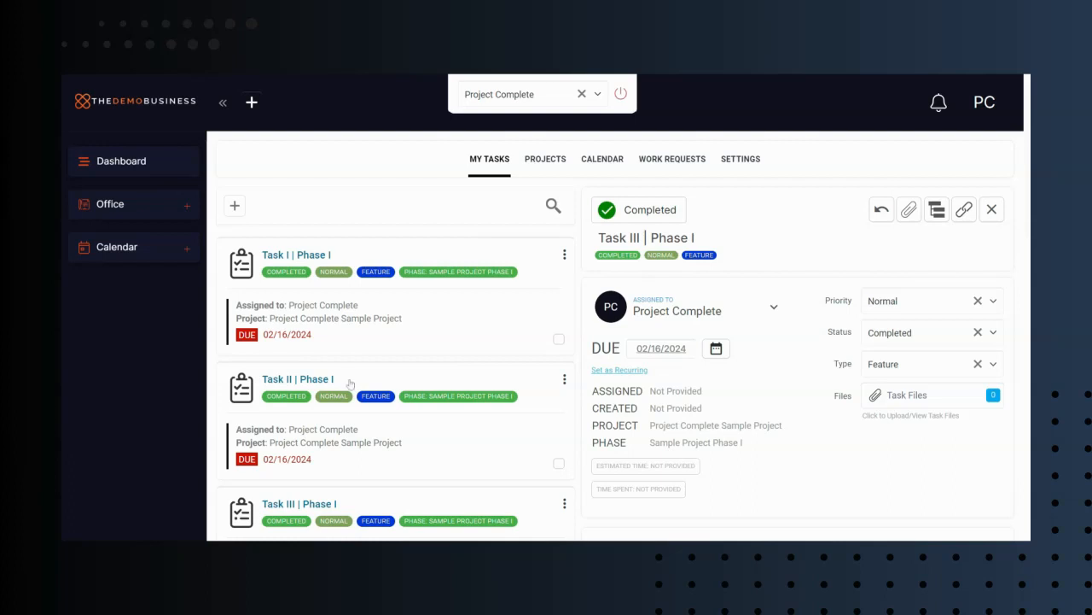
# - Return to the client dashboard and check the In Progress circle of the Progress Timeline after the Phase I tasks
pyautogui.click(125, 166)
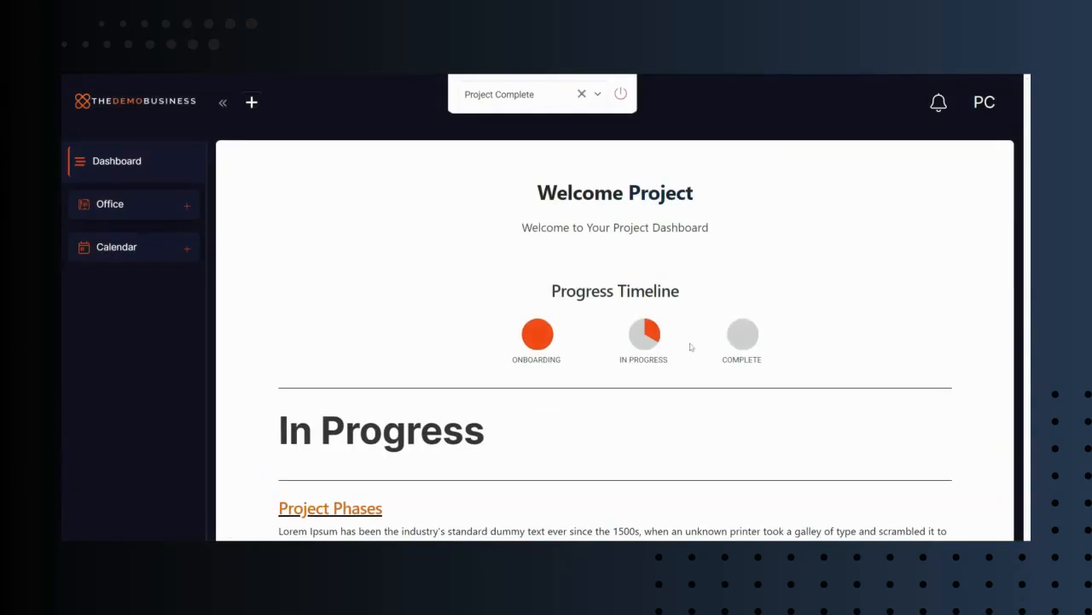
pyautogui.scroll(-1, 634, 342)
pyautogui.scroll(-1, 633, 356)
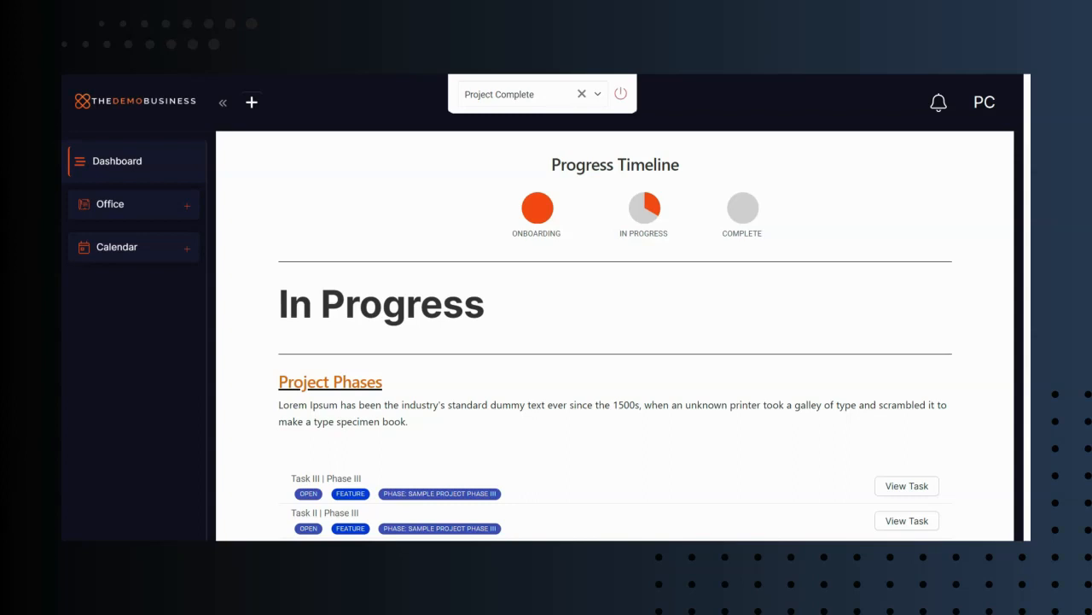
# - Open the task list from the dashboard's Project Phases and mark Task I of Sample Project Phase II as complete
pyautogui.scroll(-4, 720, 281)
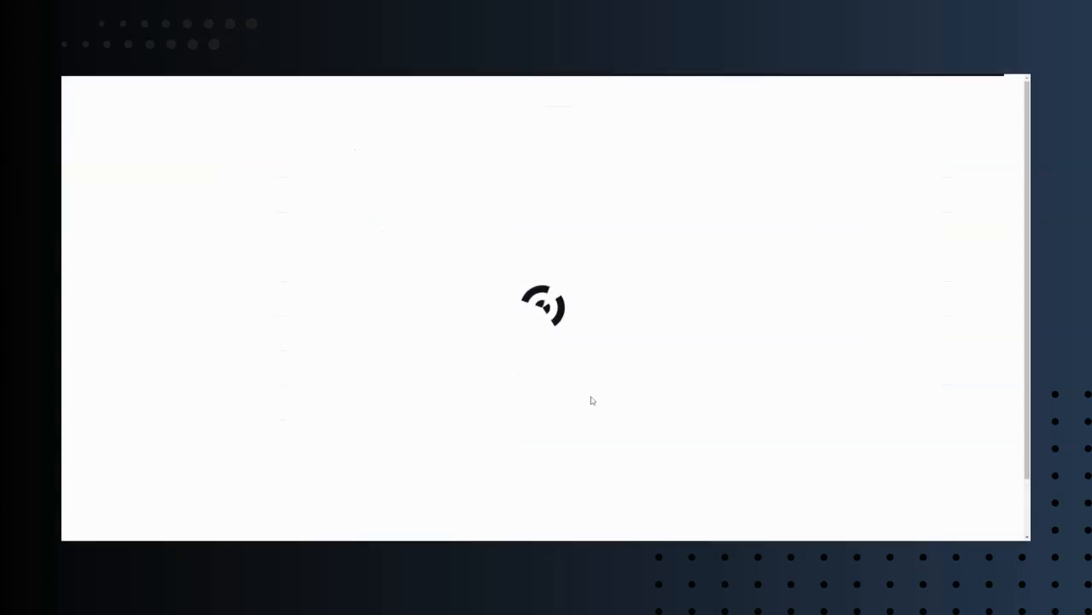
pyautogui.scroll(-1, 490, 375)
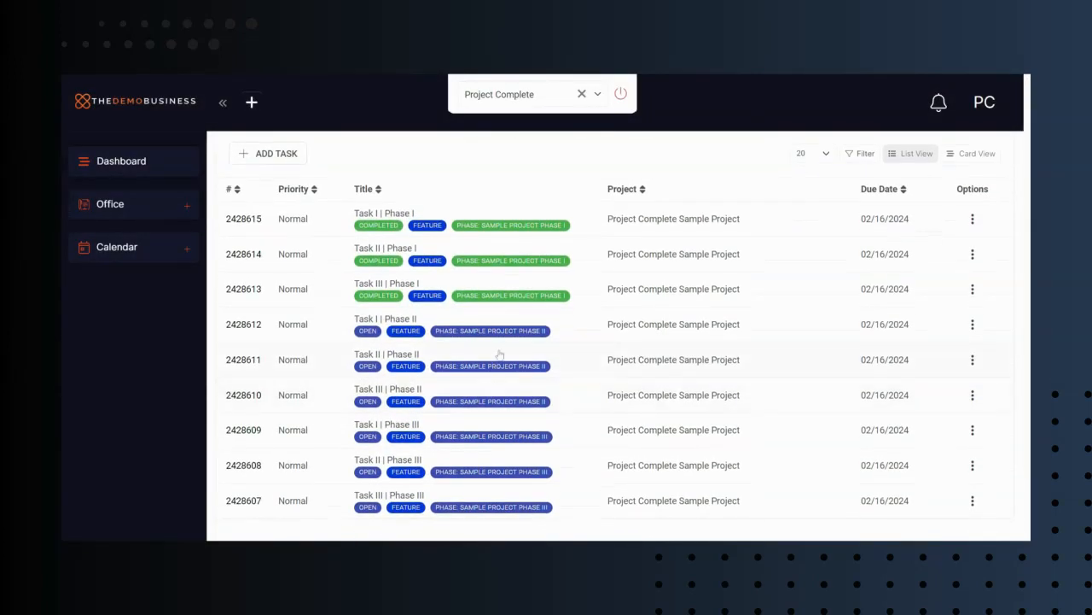
pyautogui.click(378, 339)
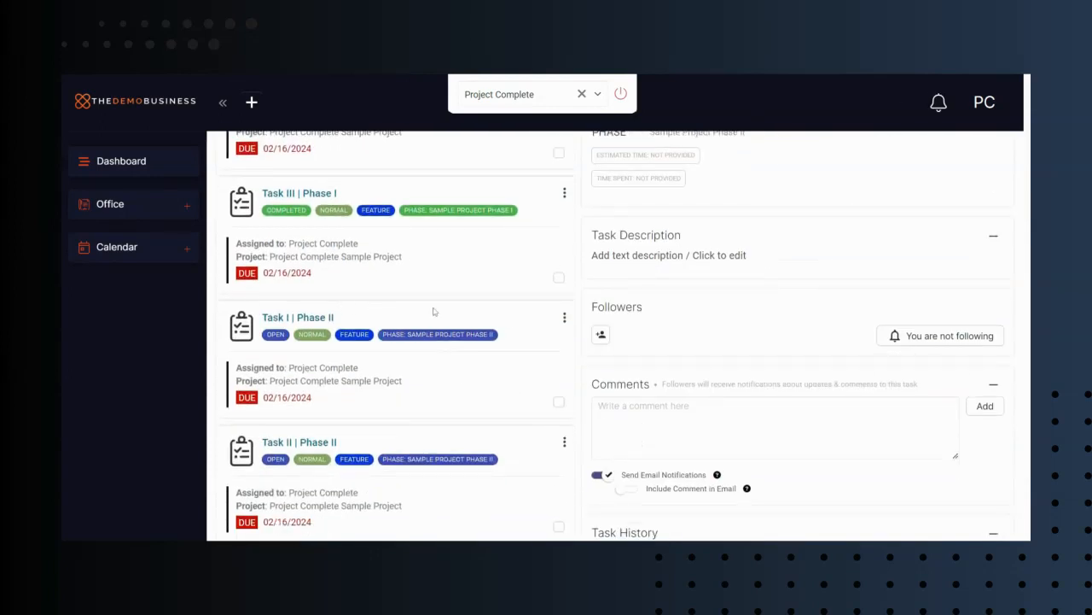
pyautogui.click(564, 318)
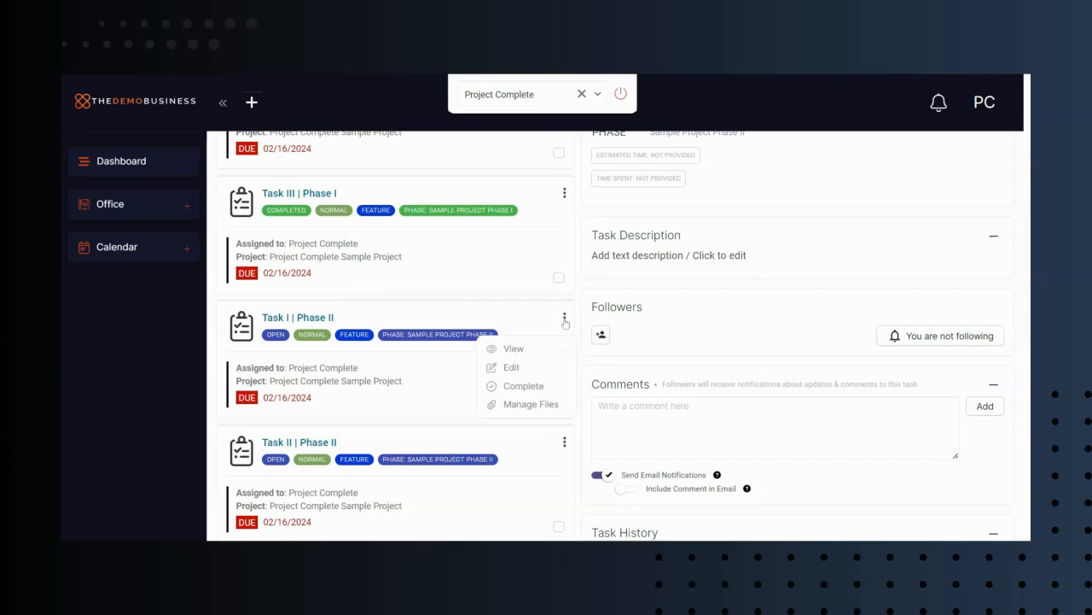
pyautogui.click(523, 385)
pyautogui.click(500, 374)
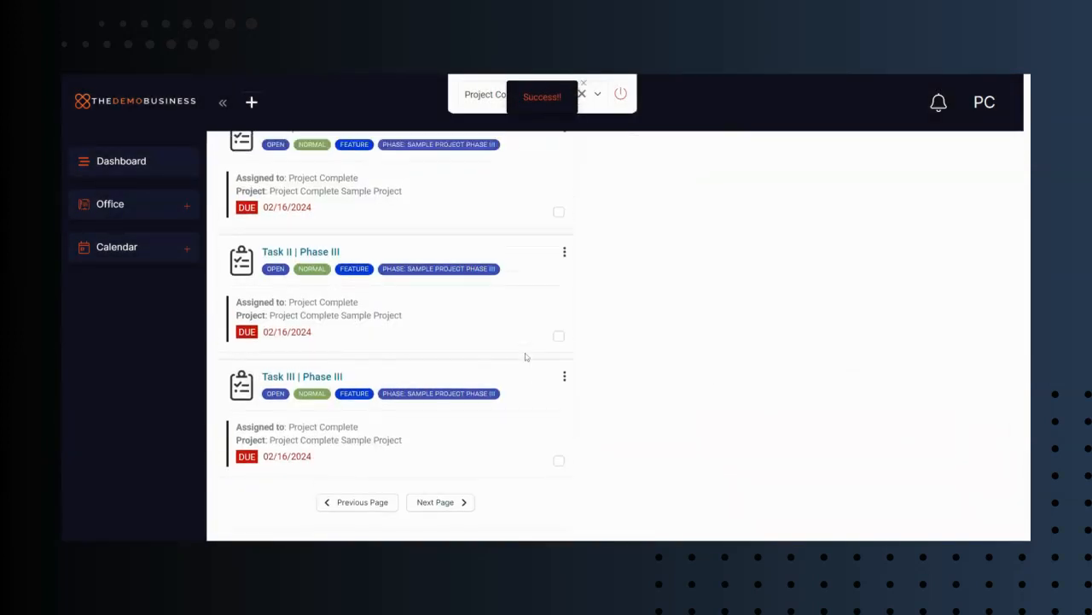
# - Mark Task II and Task III of Sample Project Phase II as complete
pyautogui.scroll(3, 526, 357)
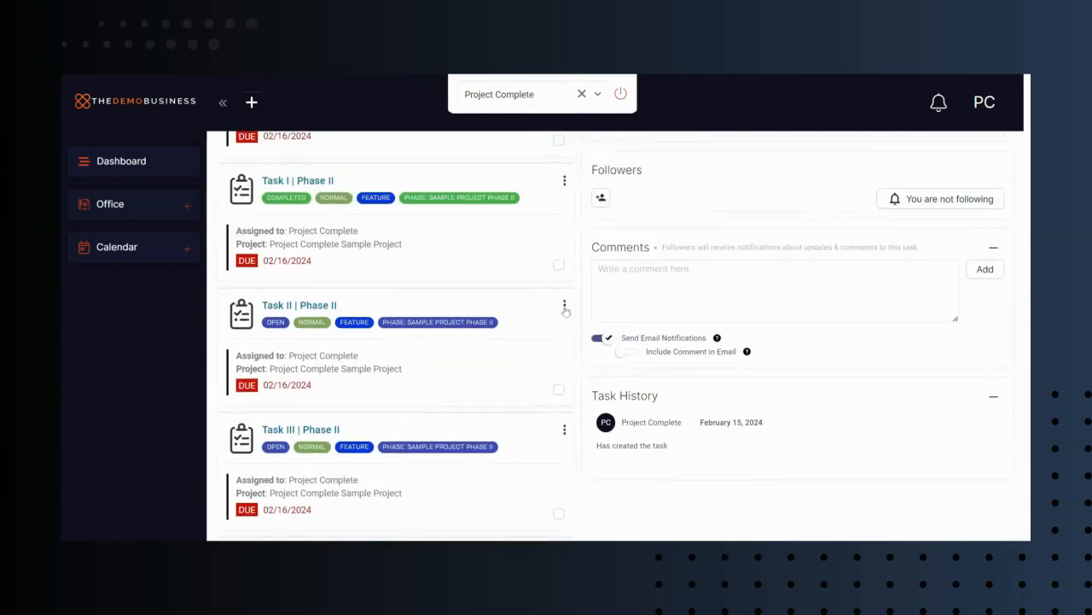
pyautogui.click(564, 305)
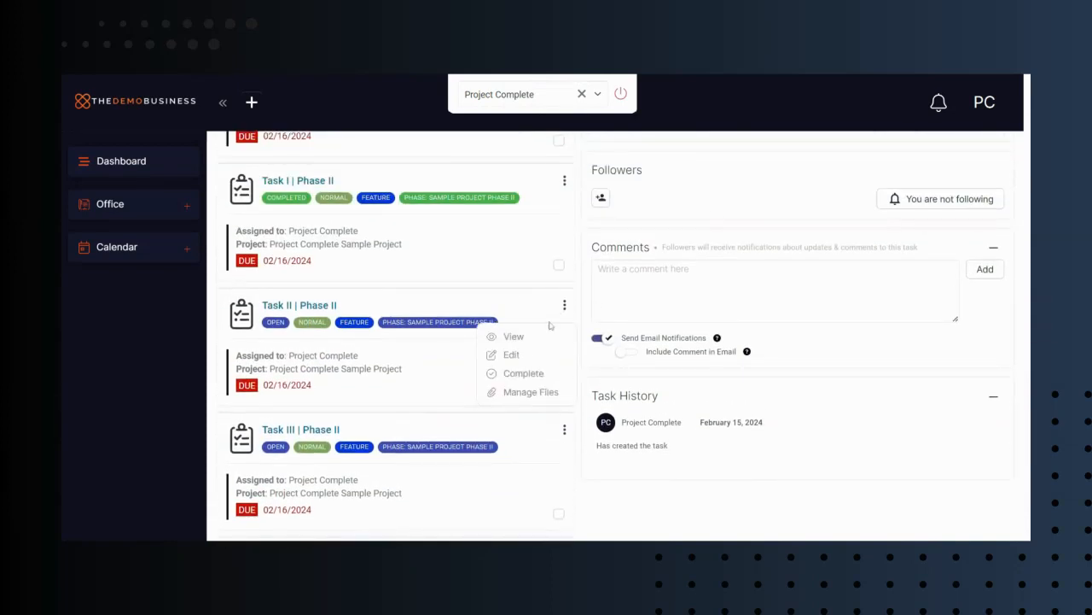
pyautogui.click(519, 374)
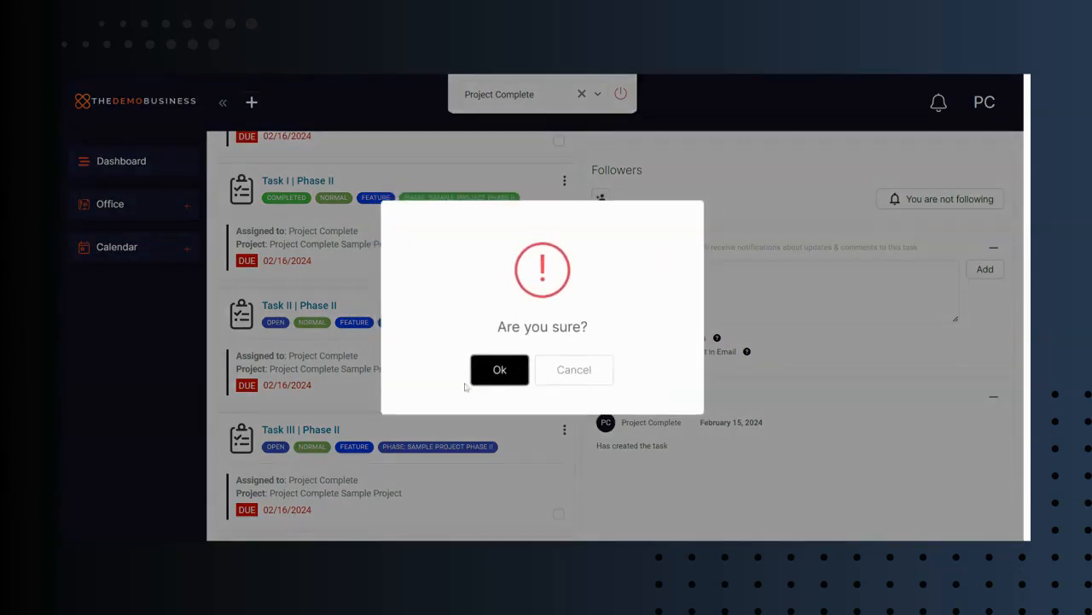
pyautogui.click(487, 376)
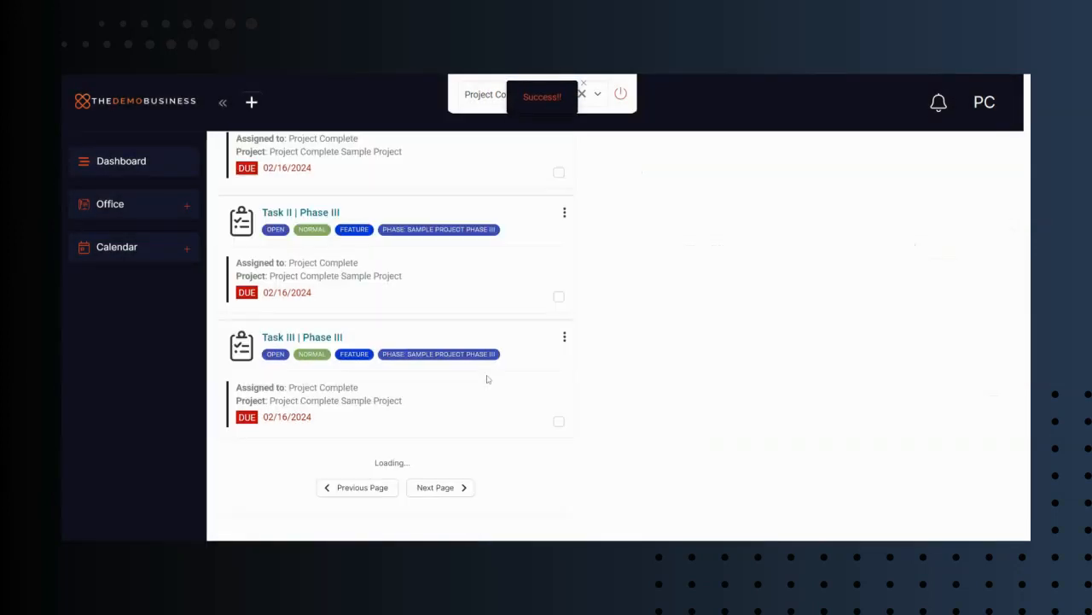
pyautogui.scroll(3, 508, 381)
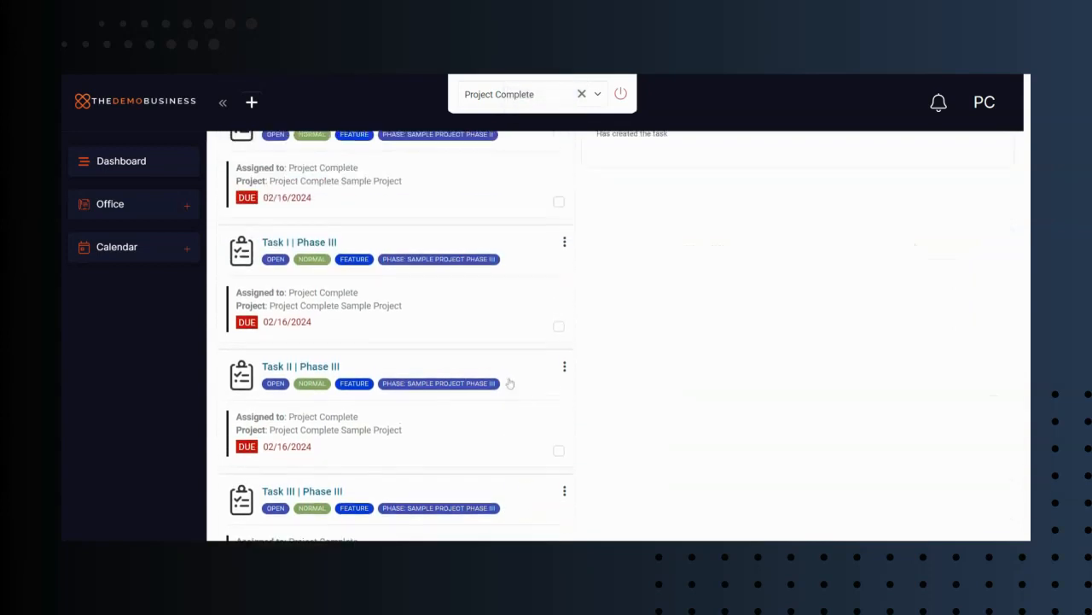
pyautogui.scroll(1, 509, 381)
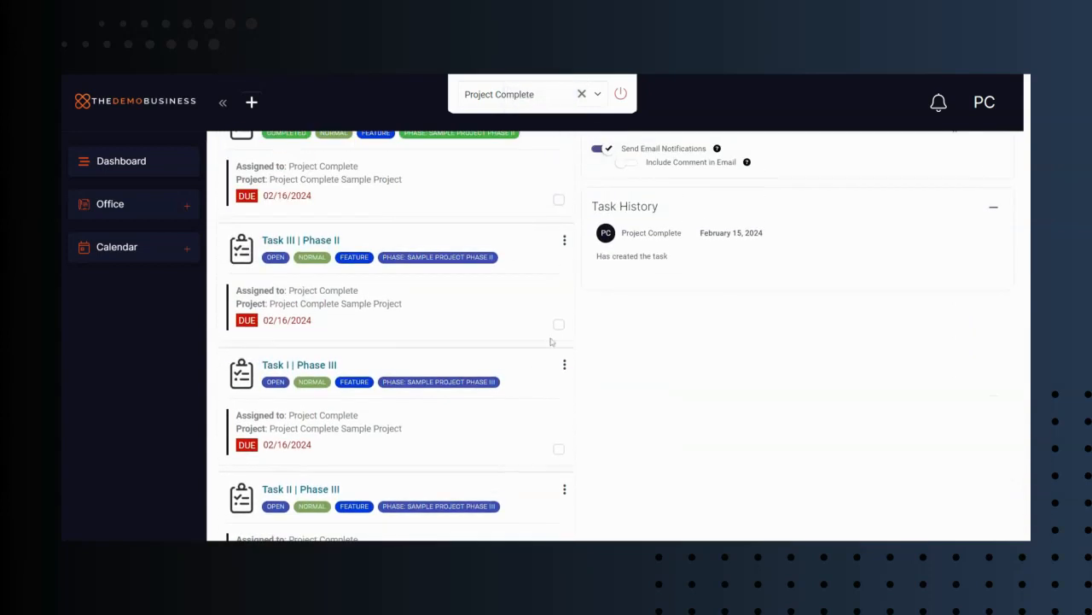
pyautogui.click(564, 240)
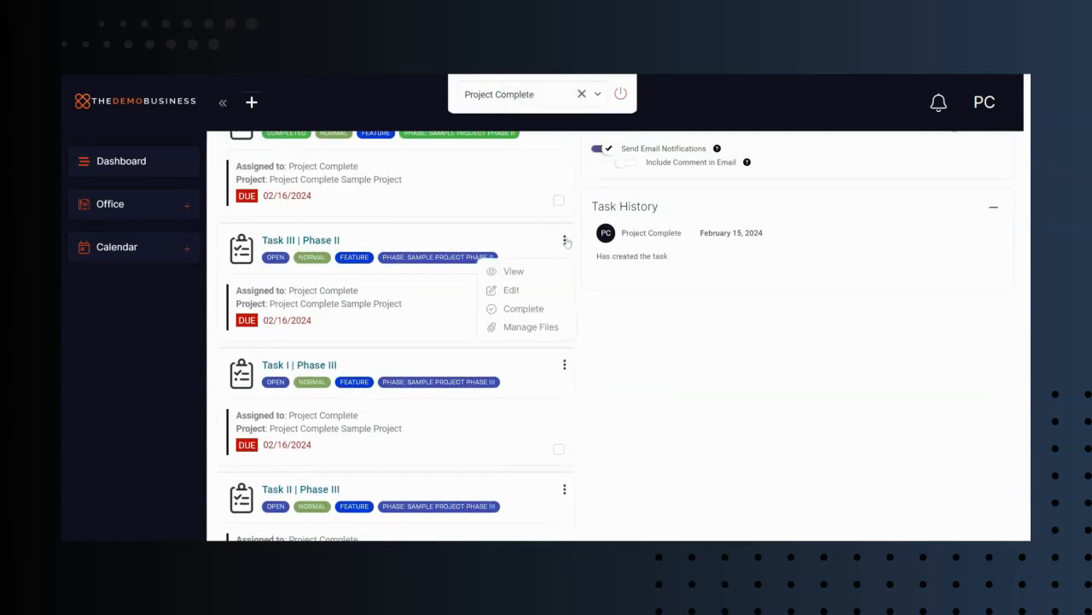
pyautogui.click(540, 310)
pyautogui.click(500, 368)
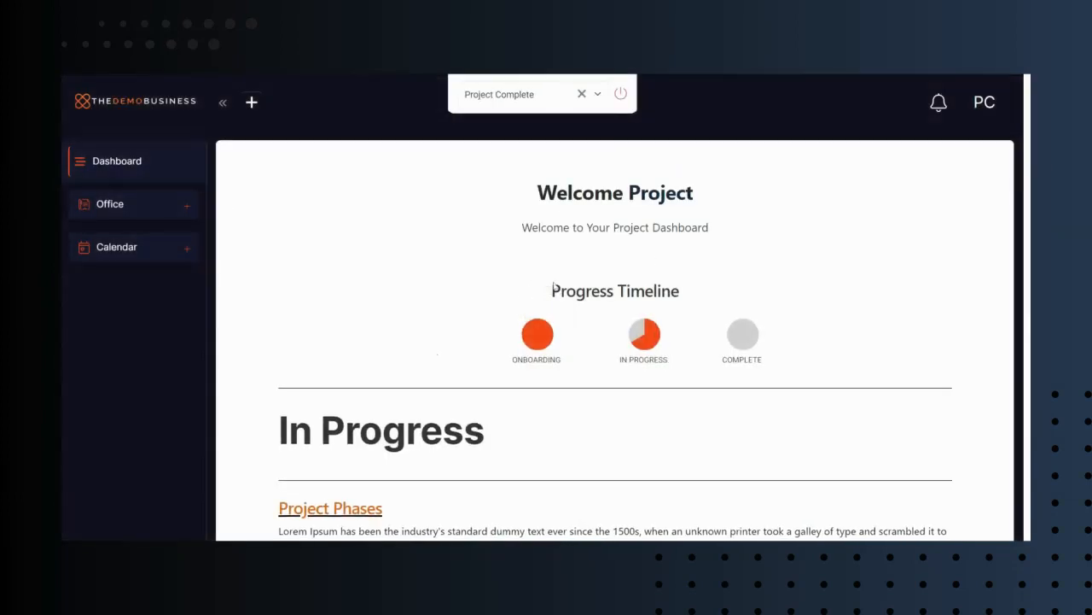
# - Check the In Progress circle on the client dashboard after the Phase II tasks and reopen the task list
pyautogui.scroll(-2, 637, 261)
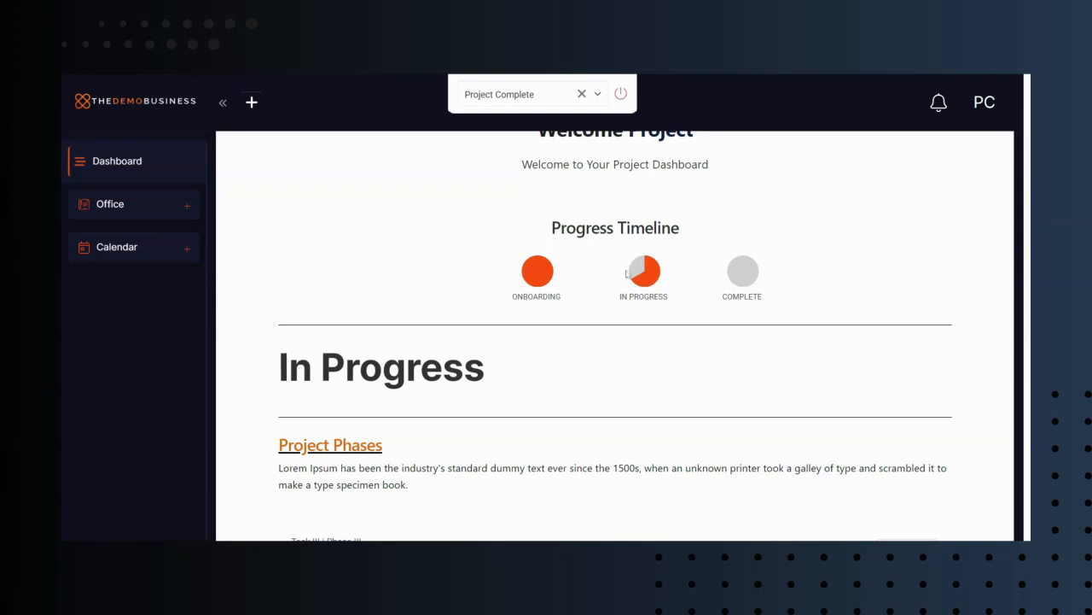
pyautogui.scroll(-3, 623, 294)
pyautogui.scroll(2, 634, 290)
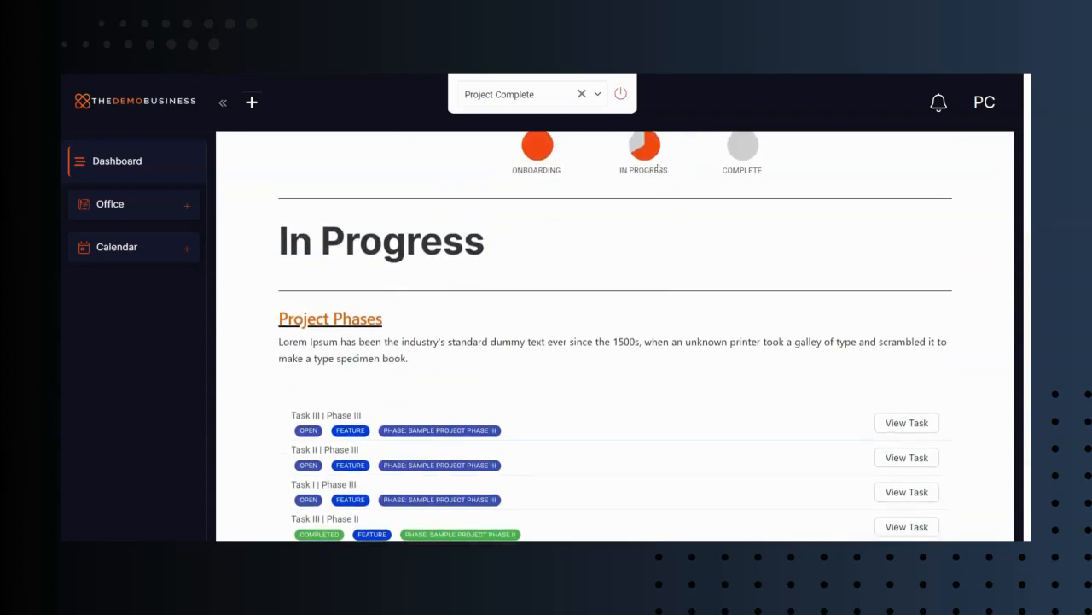
pyautogui.scroll(-4, 668, 333)
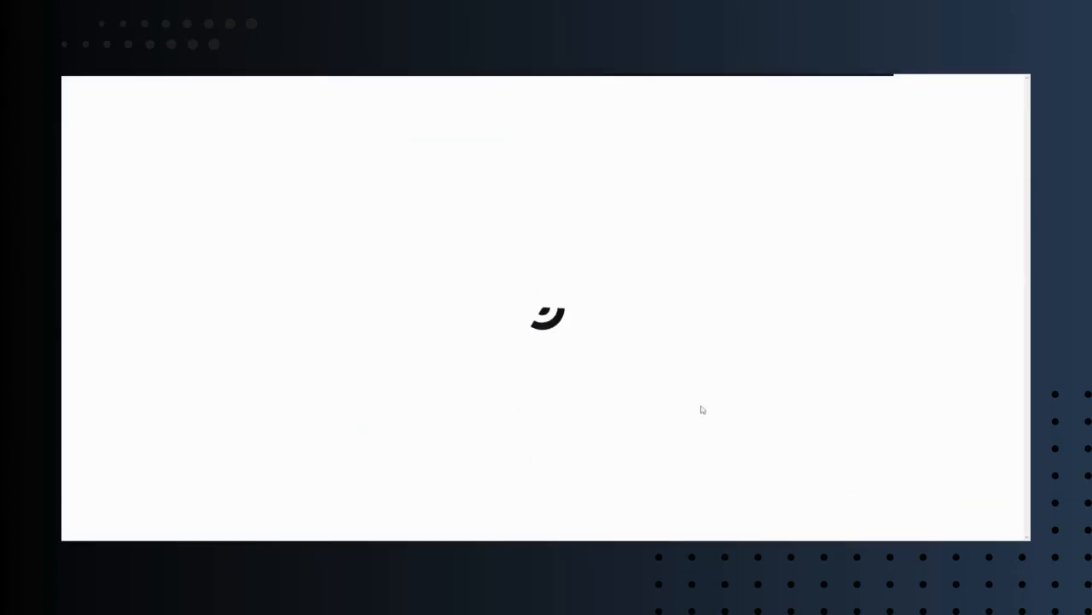
pyautogui.scroll(-2, 585, 419)
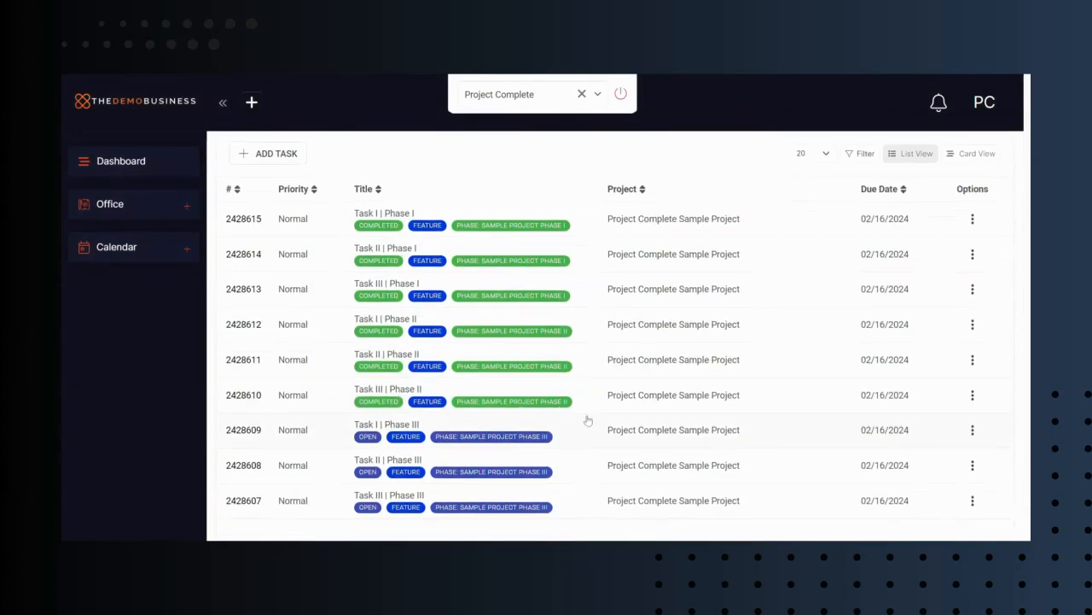
# - Open the Phase III tasks and mark Task I of Sample Project Phase III as complete
pyautogui.click(493, 439)
pyautogui.scroll(-5, 483, 410)
pyautogui.scroll(-3, 488, 417)
pyautogui.scroll(3, 500, 421)
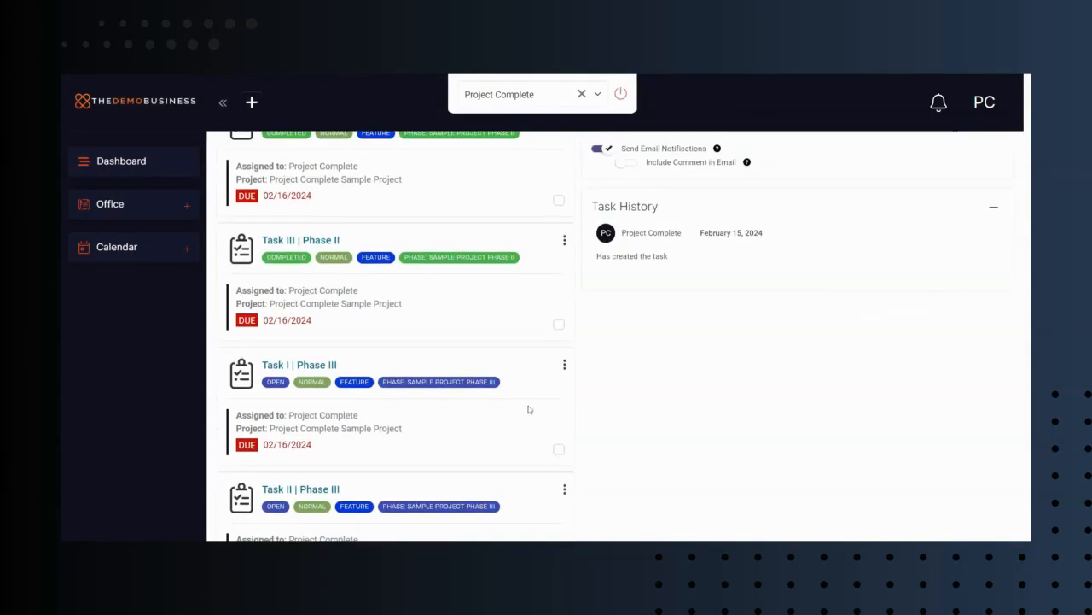
pyautogui.click(565, 367)
pyautogui.click(538, 433)
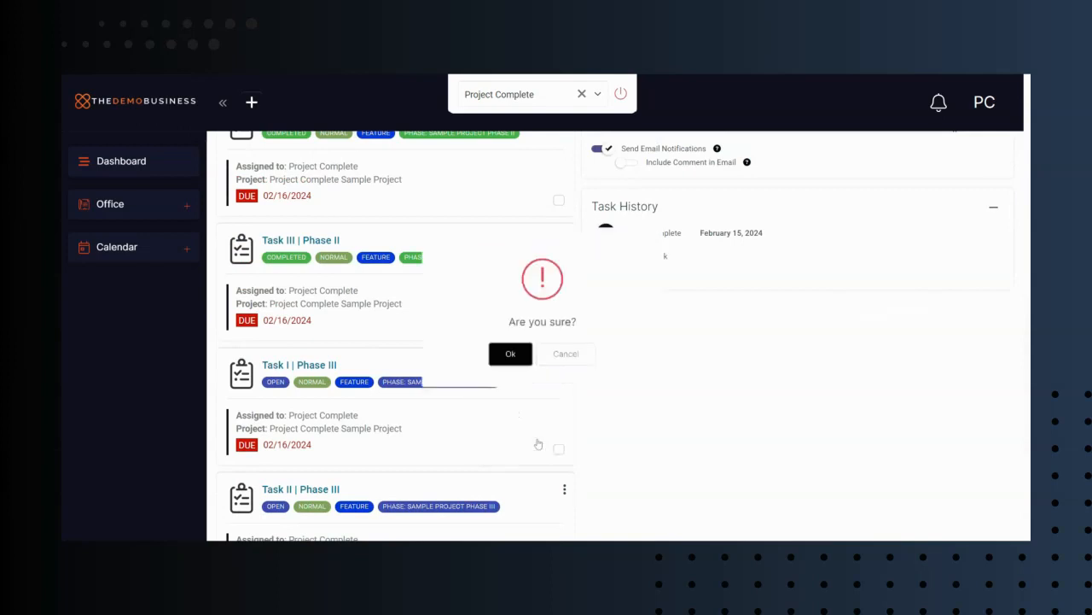
pyautogui.click(512, 375)
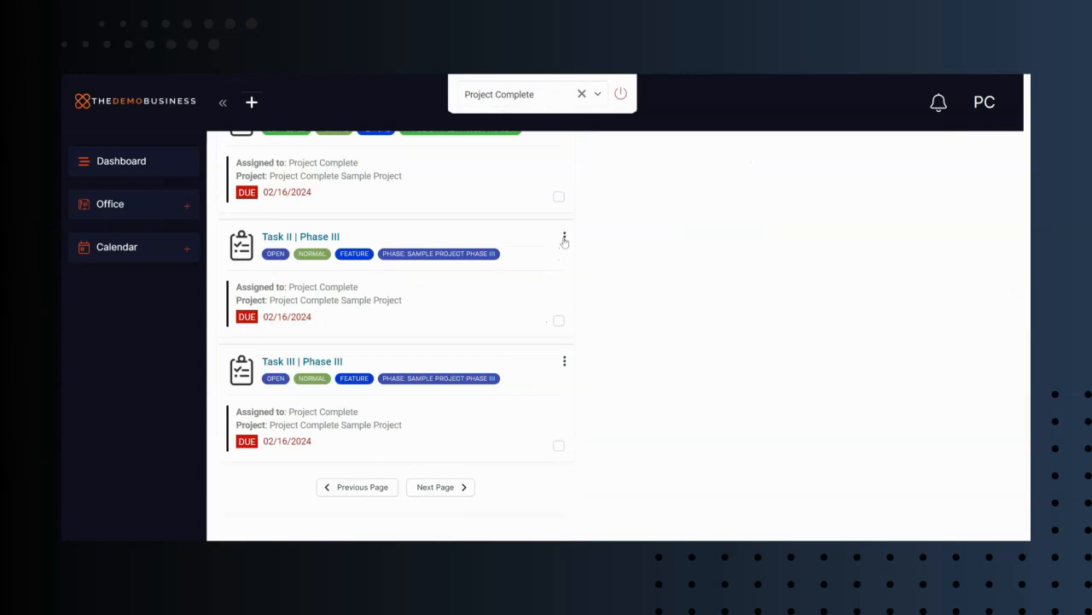
# - Mark Task II and Task III of Sample Project Phase III as complete
pyautogui.click(564, 239)
pyautogui.click(544, 305)
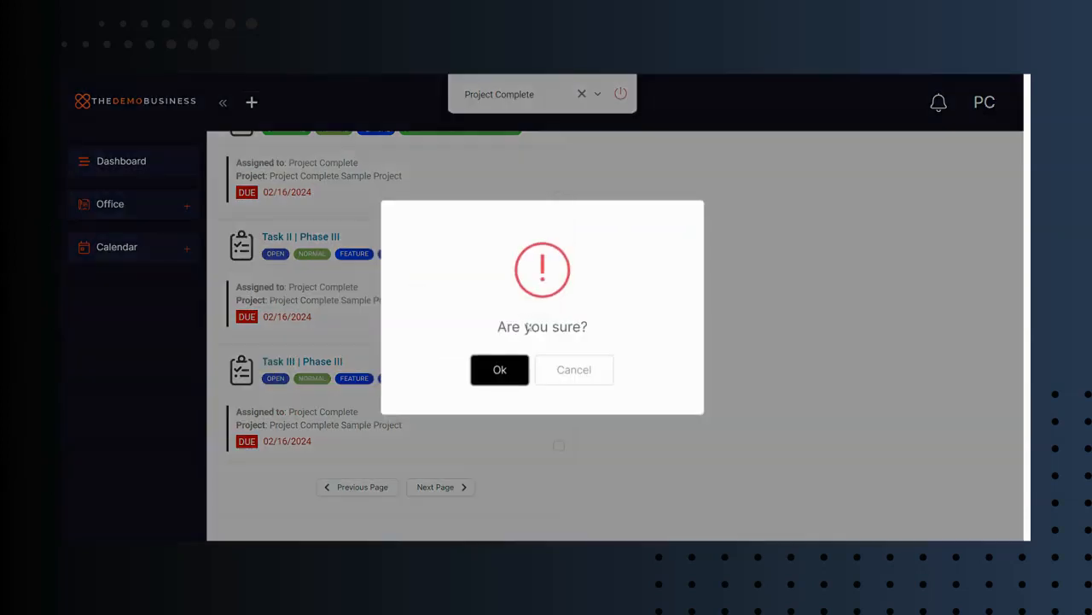
pyautogui.click(493, 373)
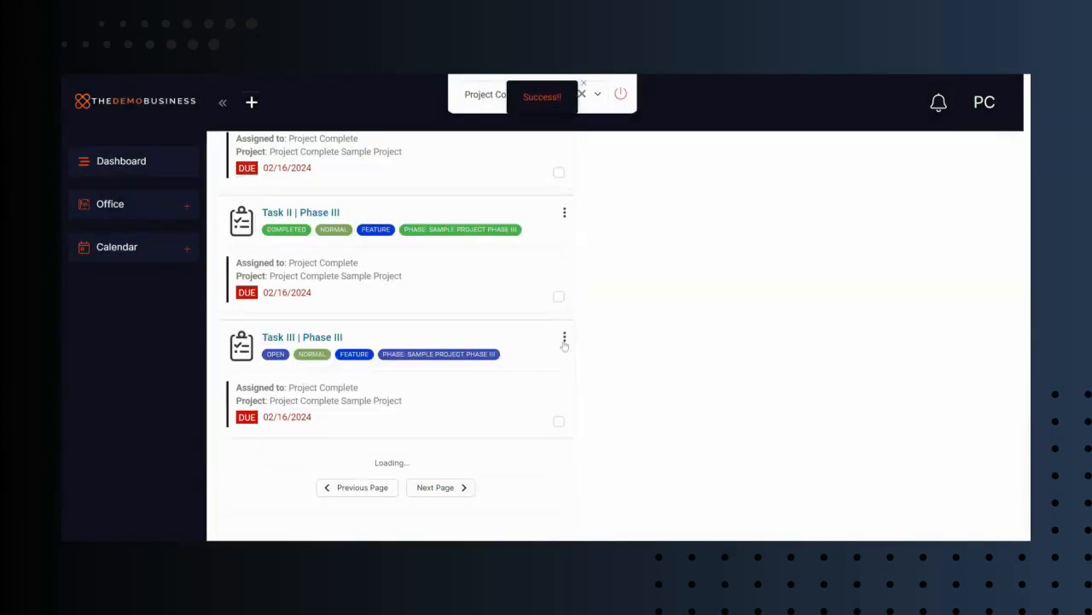
pyautogui.click(564, 360)
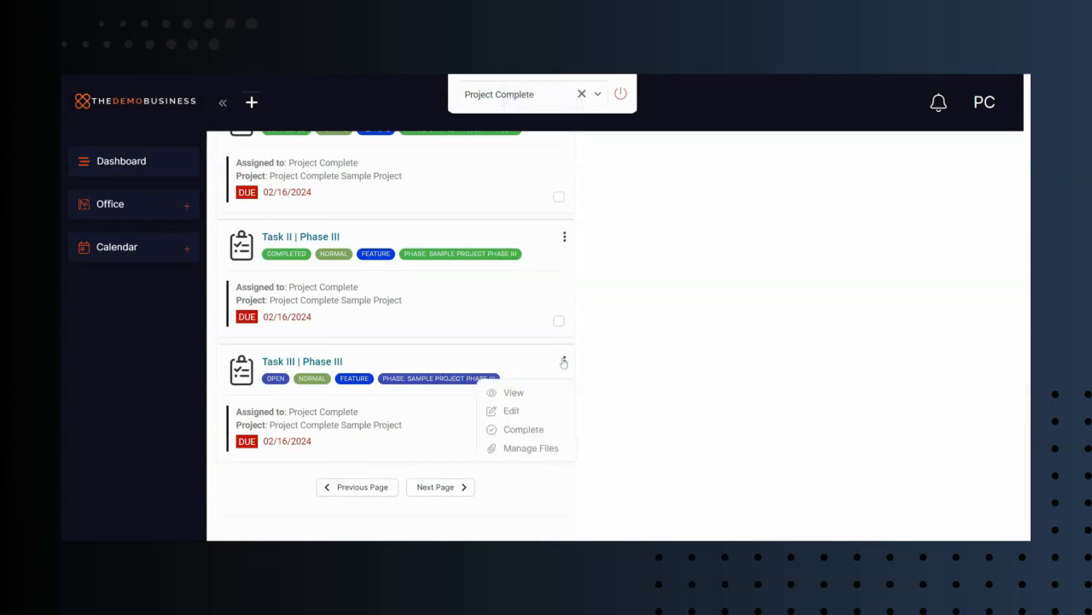
pyautogui.click(529, 435)
pyautogui.click(504, 363)
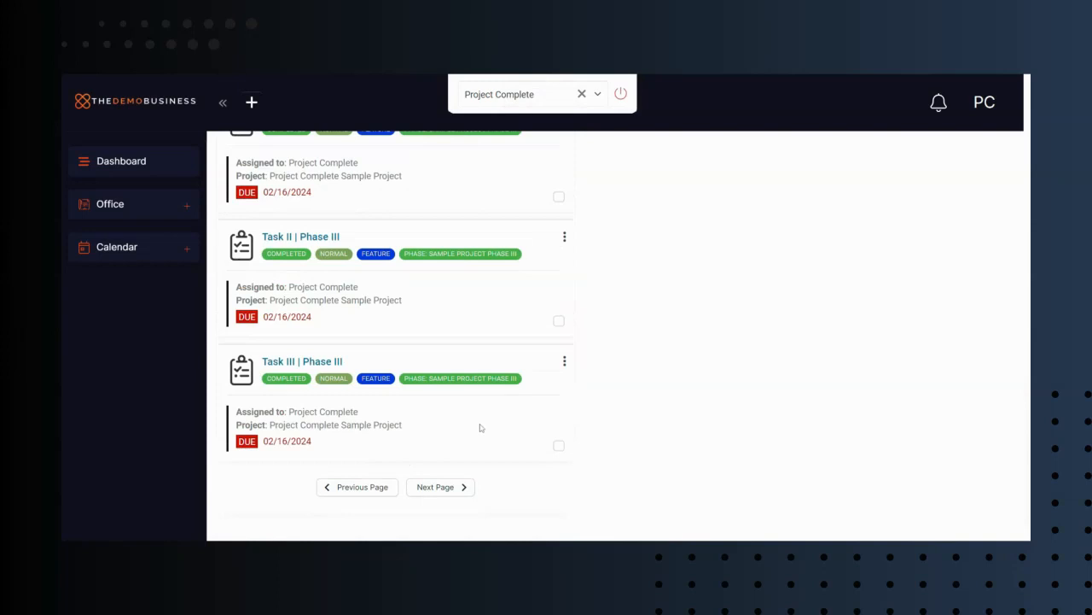
# - Return to the client dashboard and check the Progress Timeline and the Offboarding section after the Phase III tasks
pyautogui.scroll(10, 441, 432)
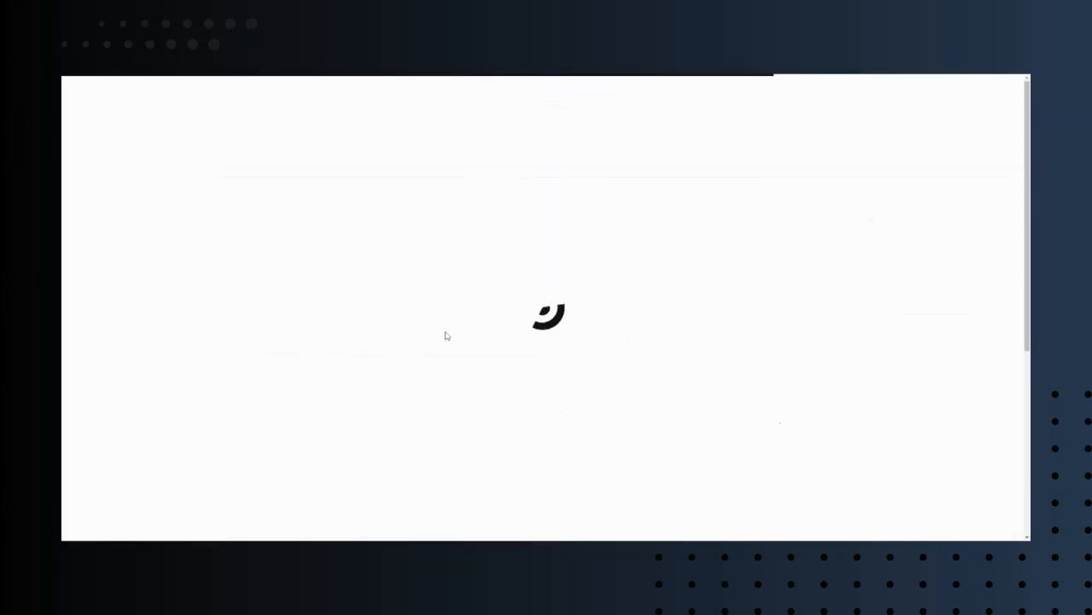
pyautogui.scroll(-2, 418, 357)
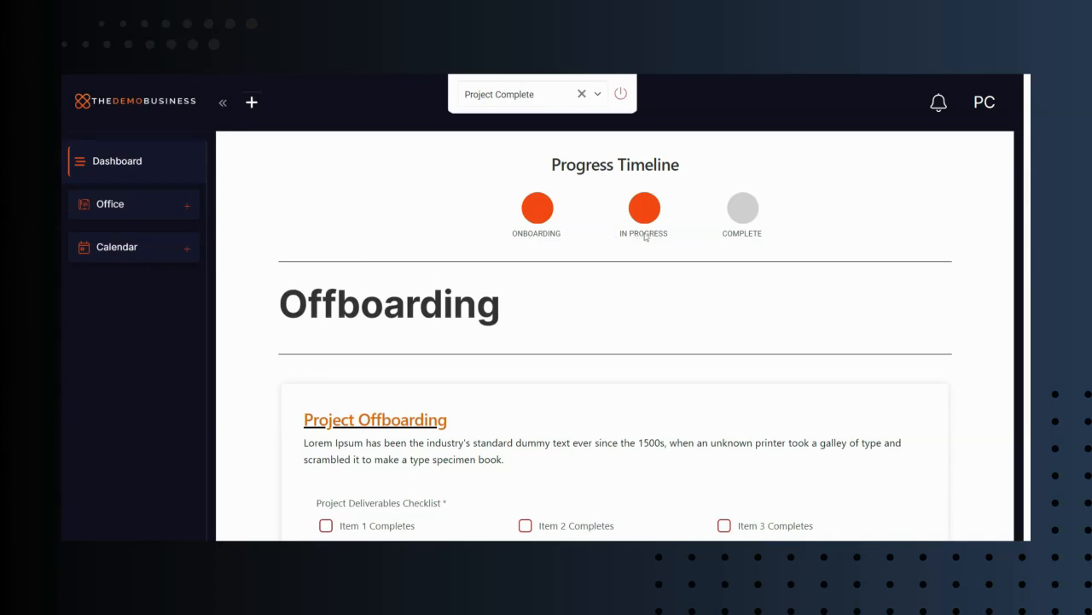
pyautogui.scroll(-3, 363, 264)
pyautogui.scroll(1, 305, 300)
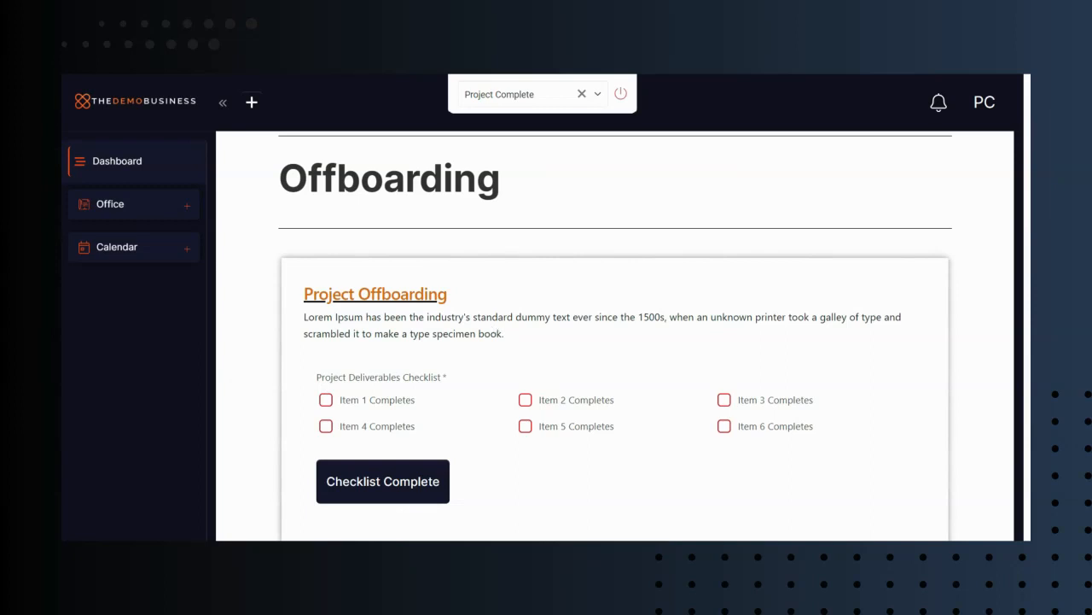
# - Tick all six items, Item 1 Completes through Item 6 Completes, in the Project Deliverables Checklist
pyautogui.click(326, 399)
pyautogui.click(326, 426)
pyautogui.click(525, 425)
pyautogui.click(724, 399)
pyautogui.click(724, 426)
pyautogui.click(526, 400)
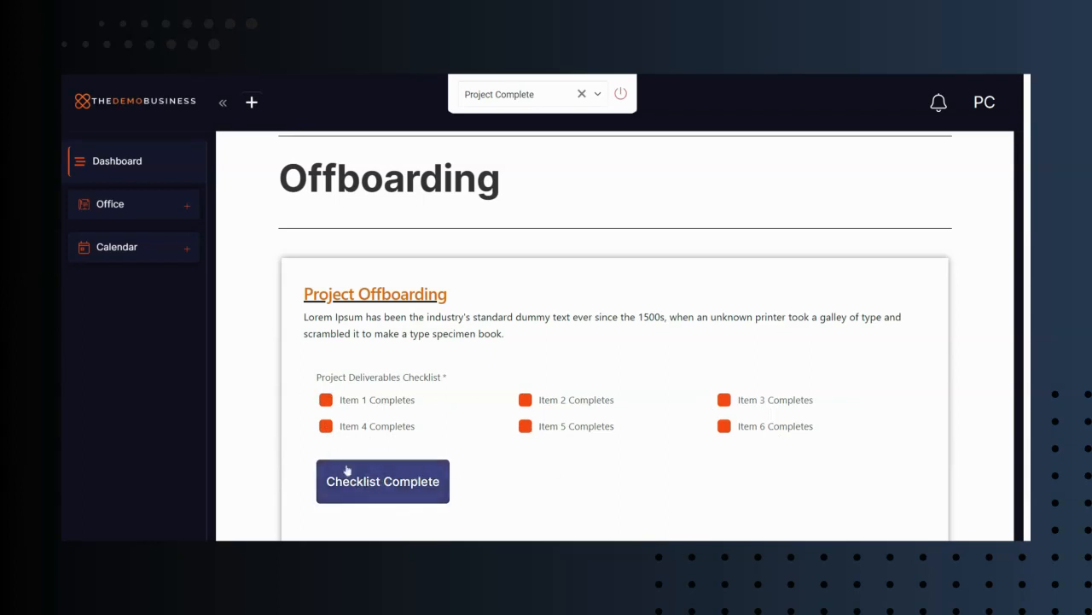
# - Review the Project Offboarding checklist and the Complete circle in the Progress Timeline before submitting
pyautogui.scroll(-1, 283, 347)
pyautogui.scroll(2, 284, 359)
pyautogui.scroll(-3, 282, 359)
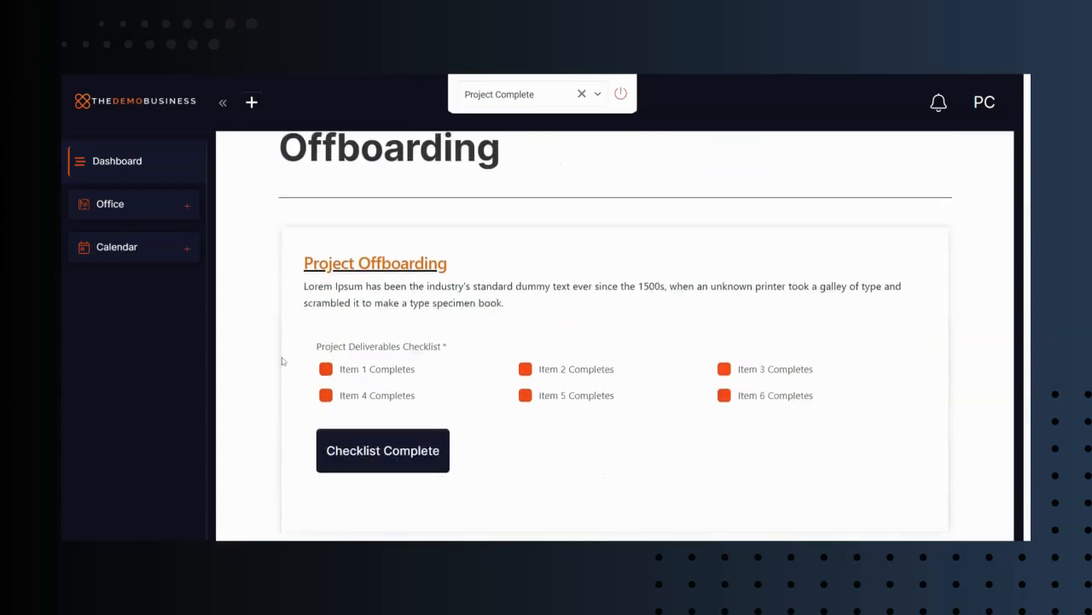
pyautogui.scroll(5, 348, 367)
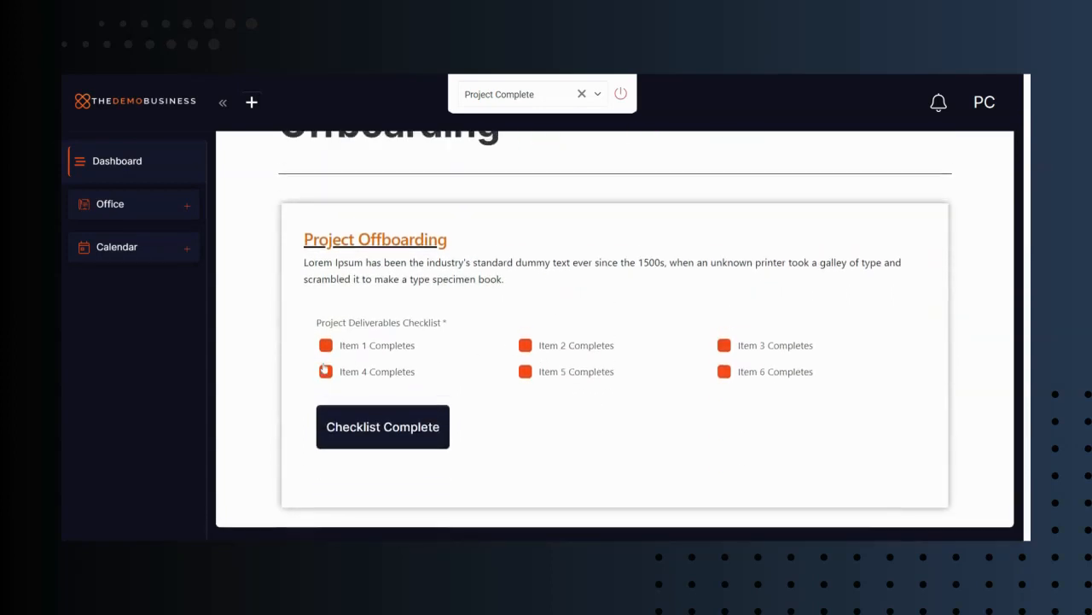
pyautogui.scroll(-3, 327, 359)
pyautogui.scroll(3, 325, 359)
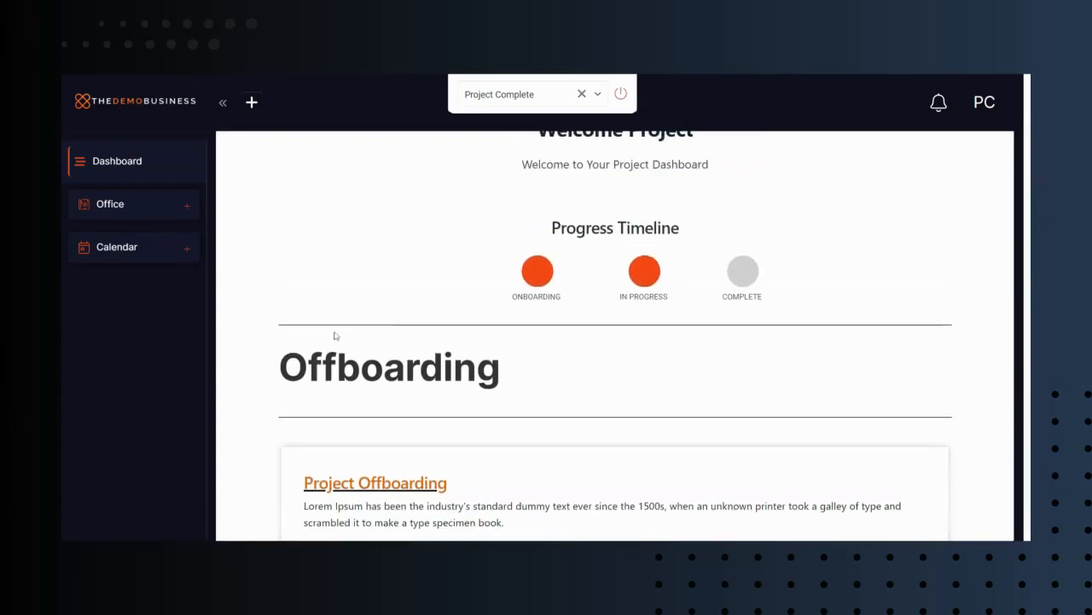
pyautogui.scroll(-2, 321, 327)
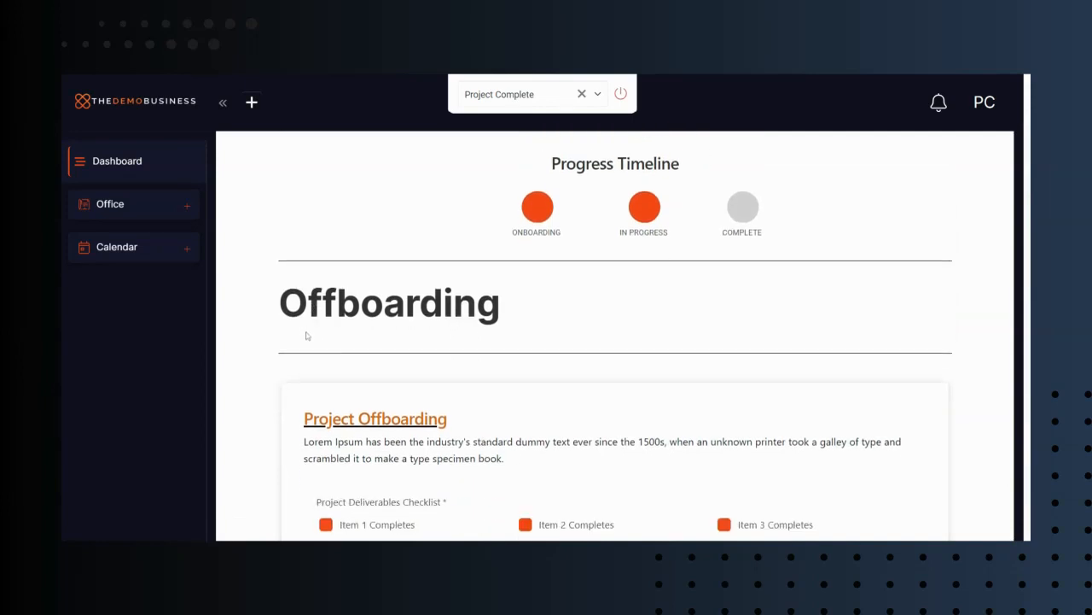
pyautogui.scroll(-3, 309, 334)
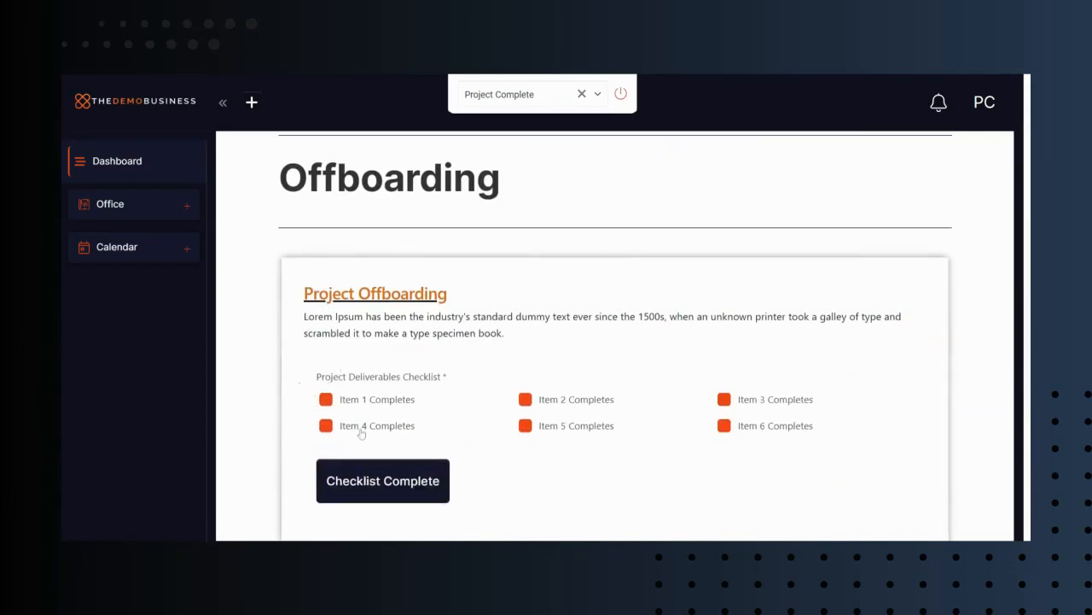
pyautogui.scroll(-2, 312, 402)
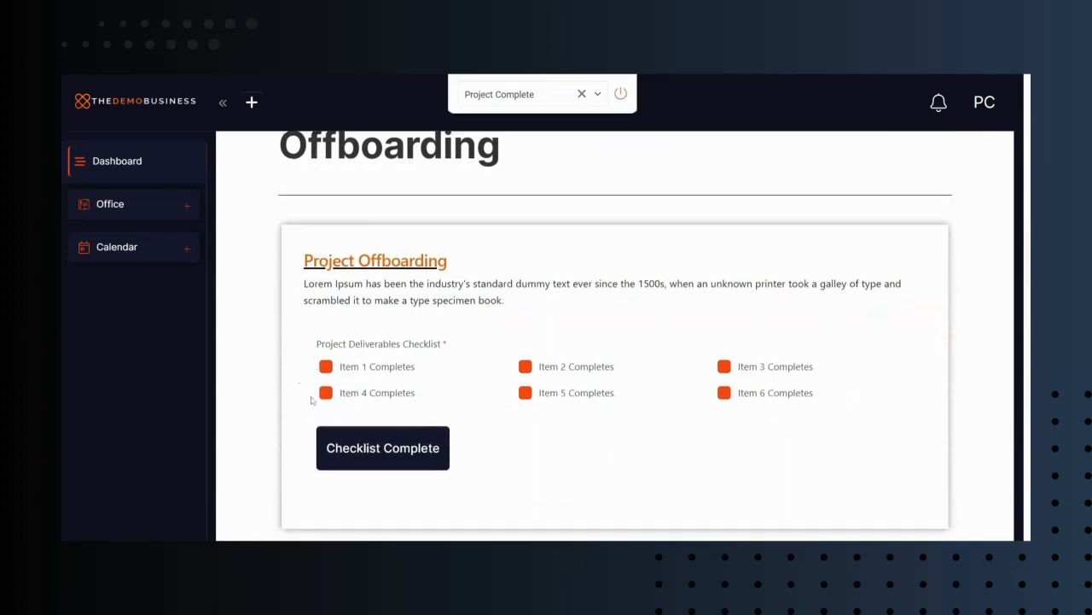
# - Submit the Project Offboarding checklist as complete and review the Progress Timeline and the Project Complete section
pyautogui.click(378, 425)
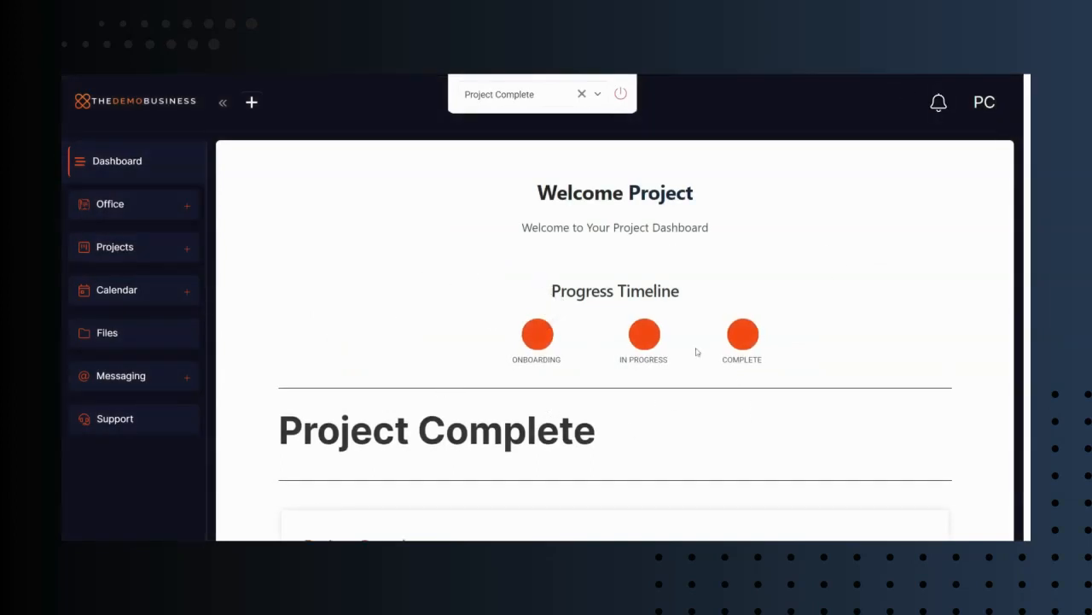
pyautogui.scroll(-3, 332, 356)
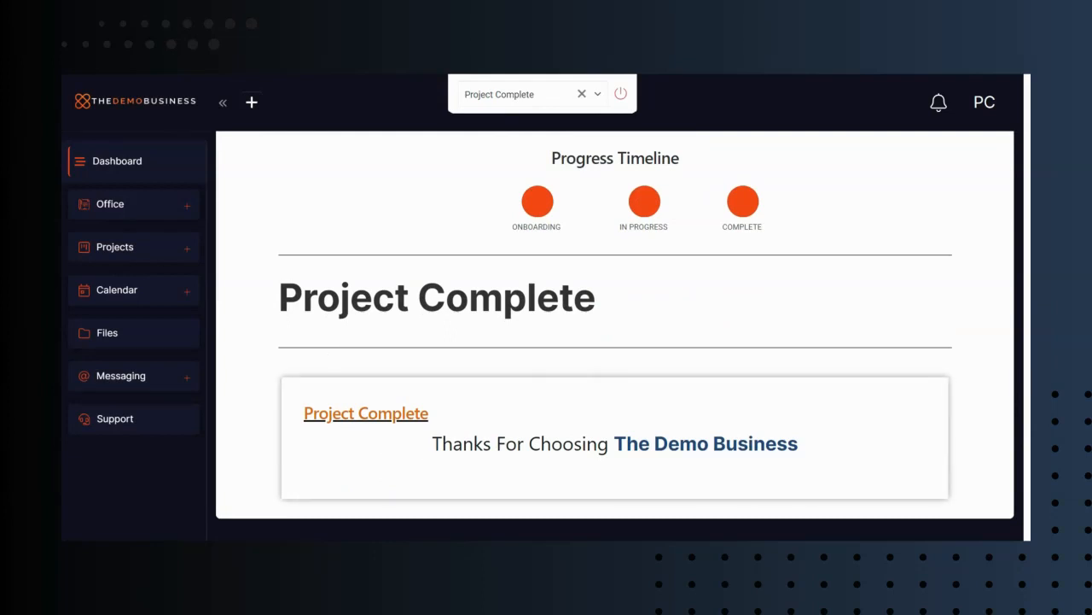
pyautogui.scroll(3, 540, 426)
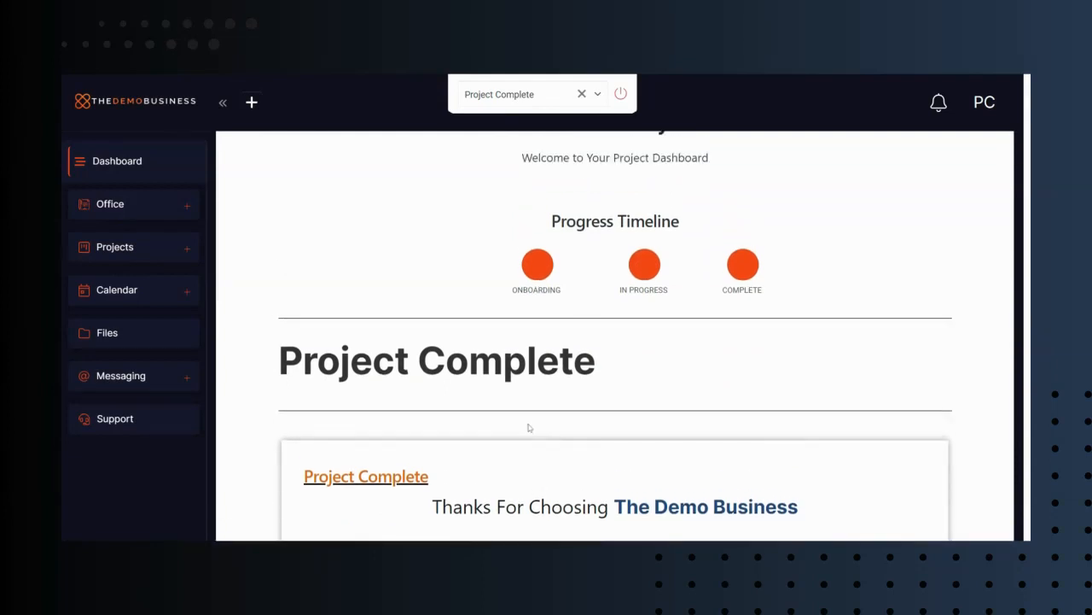